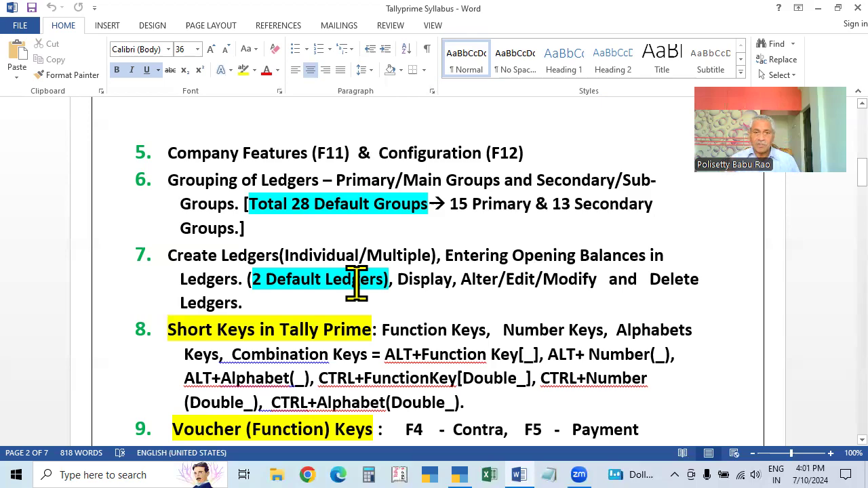
Look through the TallyPrime syllabus document, from the installation topics to Inventory Accounting, and return to the grouping of ledgers topic
scroll(357, 285, down, 10)
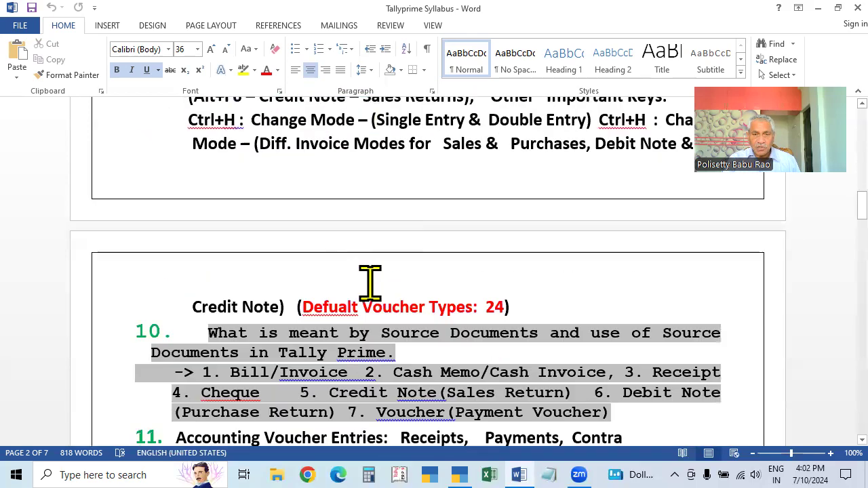
scroll(370, 282, up, 13)
scroll(496, 287, down, 20)
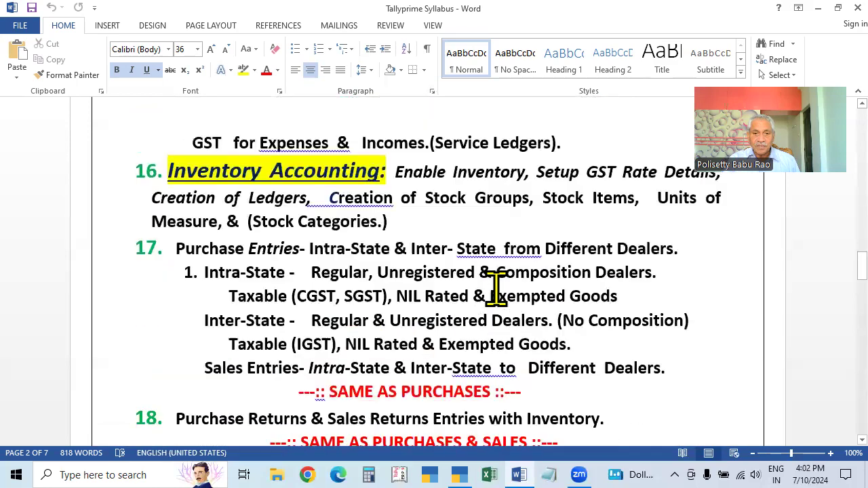
scroll(496, 288, up, 20)
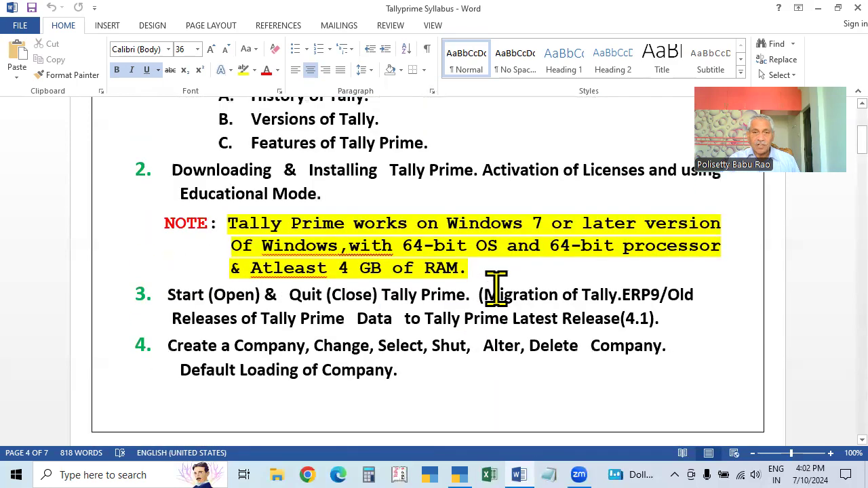
scroll(496, 288, down, 5)
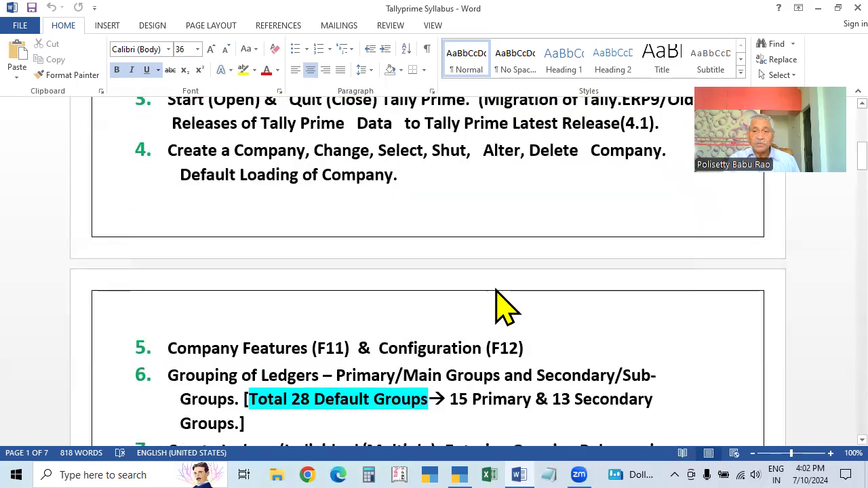
scroll(496, 290, down, 2)
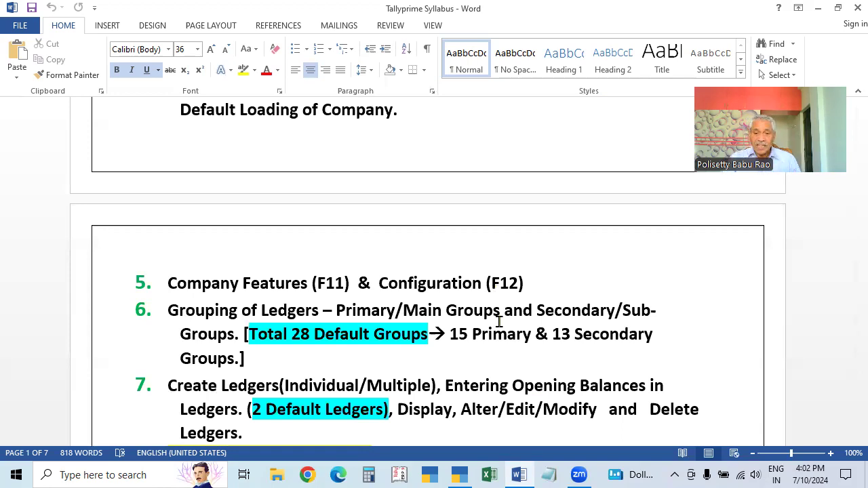
Switch to TallyPrime, load Bhavani Trading Company and open its Chart of Accounts
key(alt+Tab)
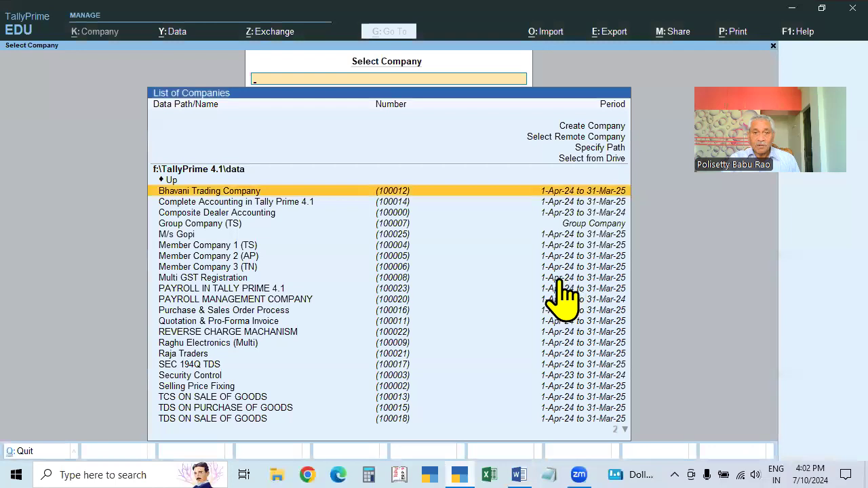
key(Return)
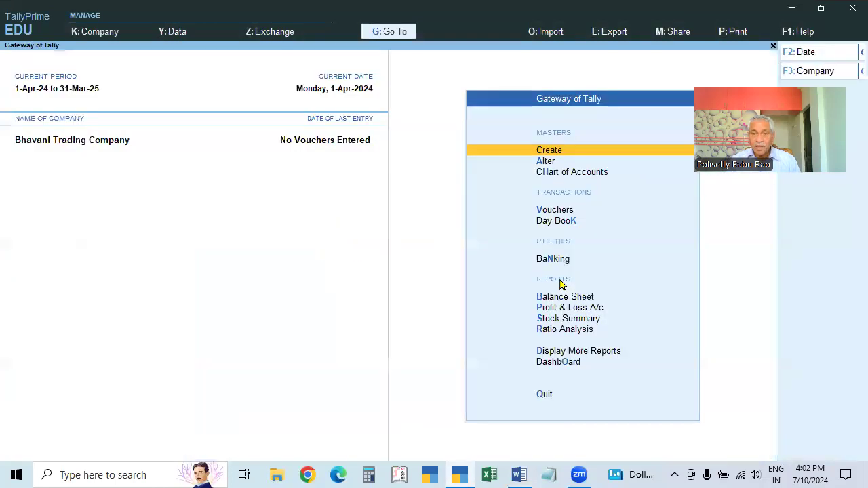
key(Down)
key(Down)
key(Return)
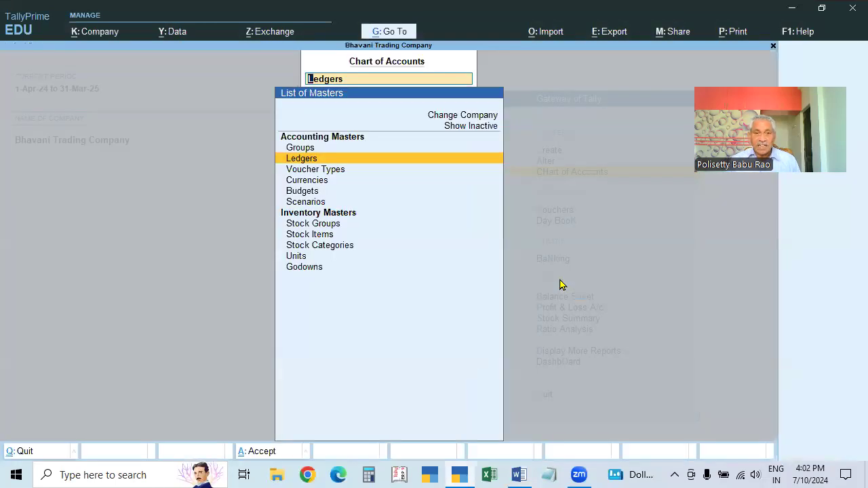
Look at the ledgers master briefly and display the company's list of groups
key(Return)
key(Escape)
key(Up)
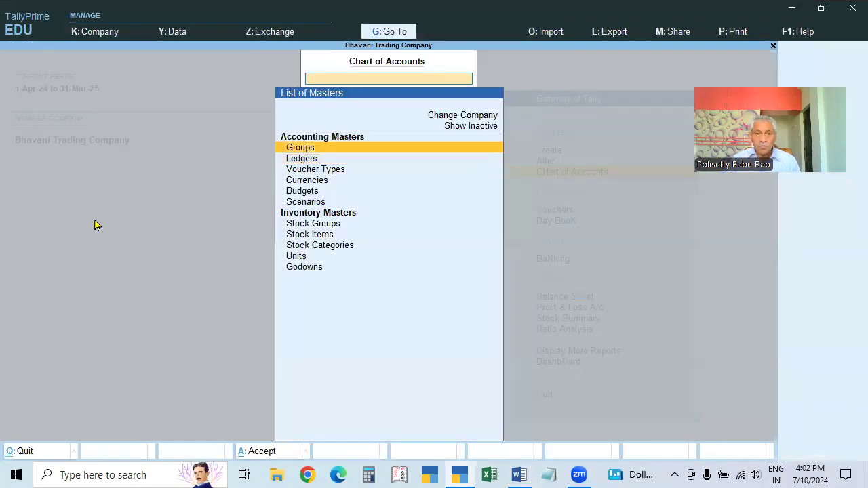
key(Return)
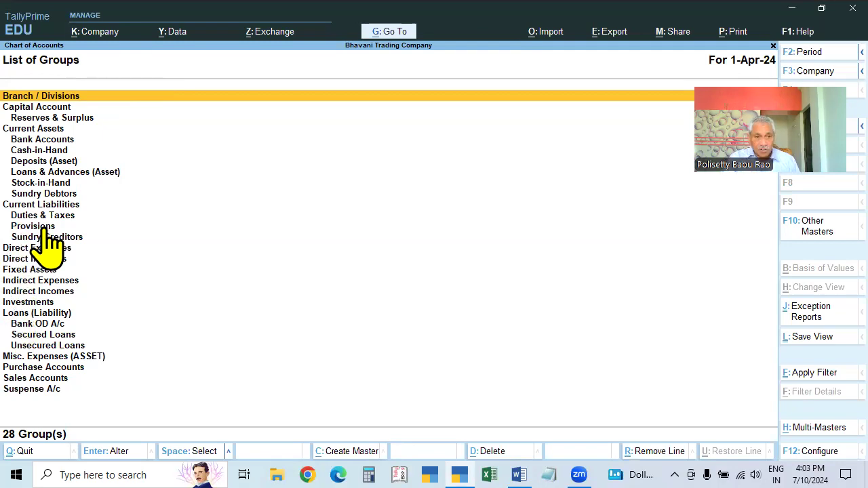
Display the list of ledgers and examine the Cash ledger under Cash-in-Hand
key(Escape)
key(Down)
key(Return)
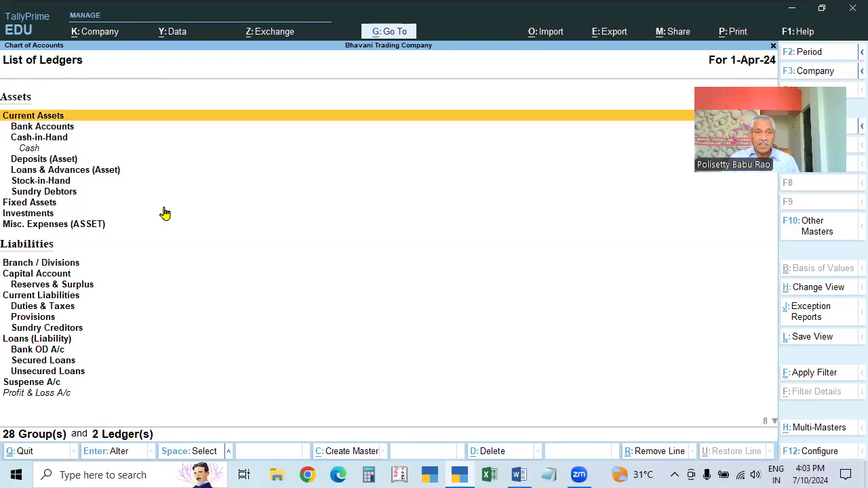
key(Down)
key(Down)
key(Down)
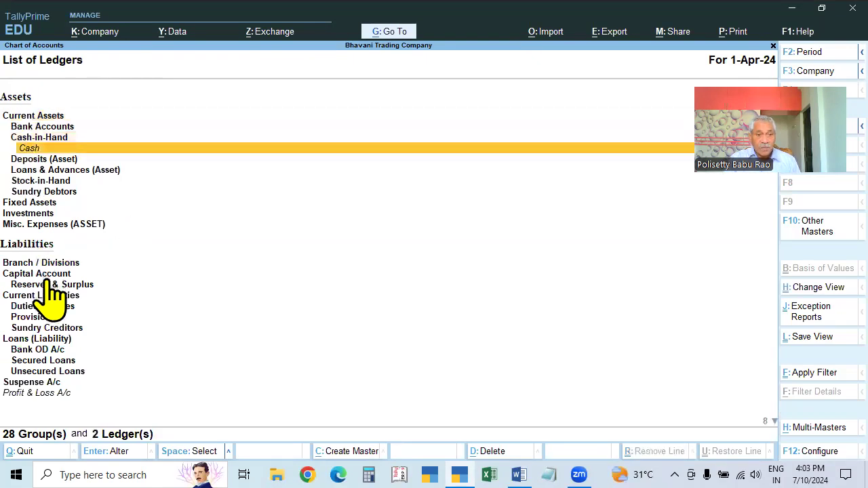
key(Down)
Go back to the list of groups for comparison with the ledger list
key(Escape)
key(Up)
key(Return)
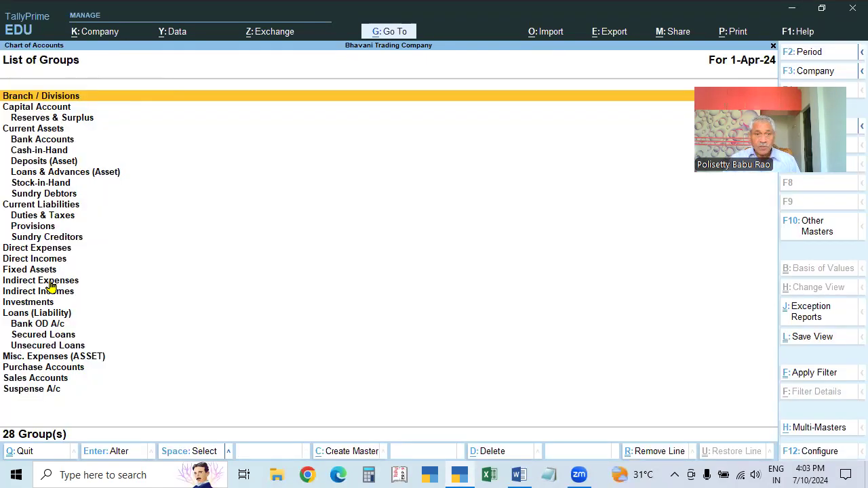
Reopen the list of ledgers and go through its asset, liability, expense and income sections
key(Escape)
key(Down)
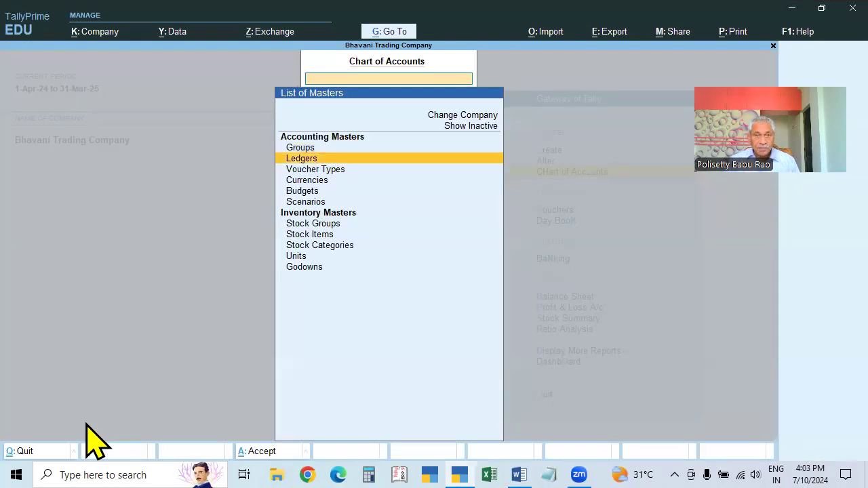
key(Return)
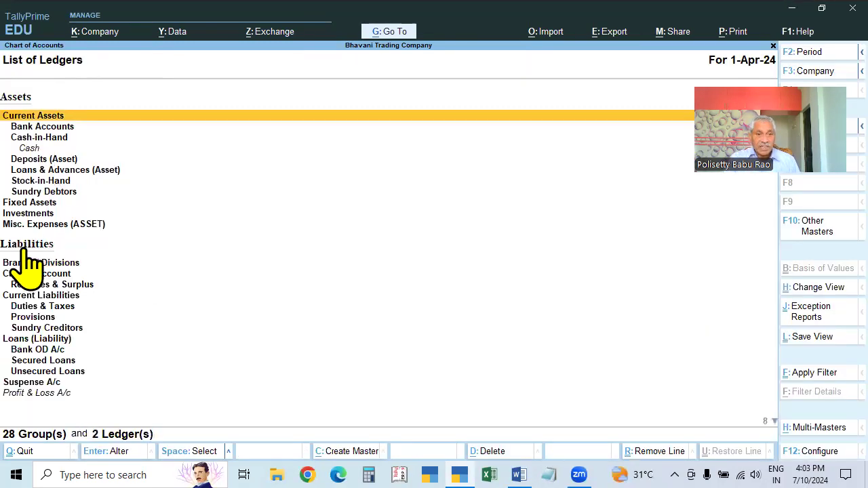
key(Down)
key(Down)
key(Down)
key(Down)
key(Down)
key(Down)
key(Down)
key(Down)
key(Down)
key(Down)
key(Down)
key(Down)
key(Down)
key(Down)
key(Down)
key(Down)
key(Down)
key(Down)
key(Down)
key(Down)
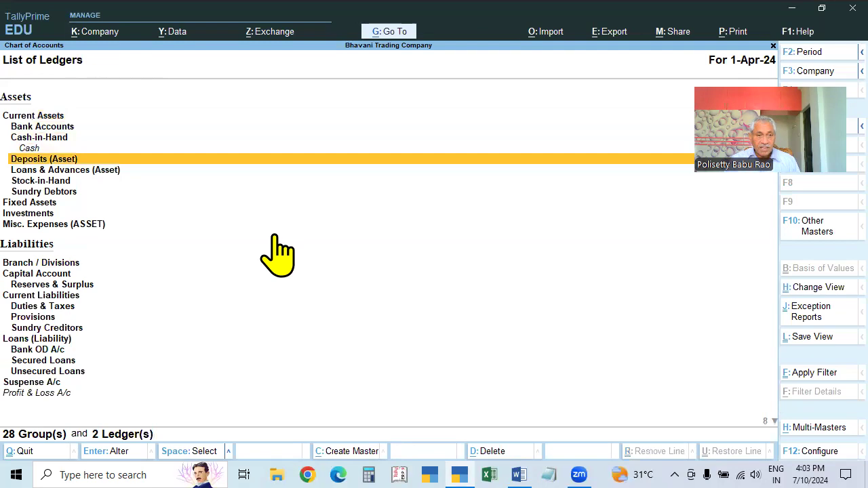
key(Up)
key(Up)
key(Up)
key(Up)
key(Up)
key(Up)
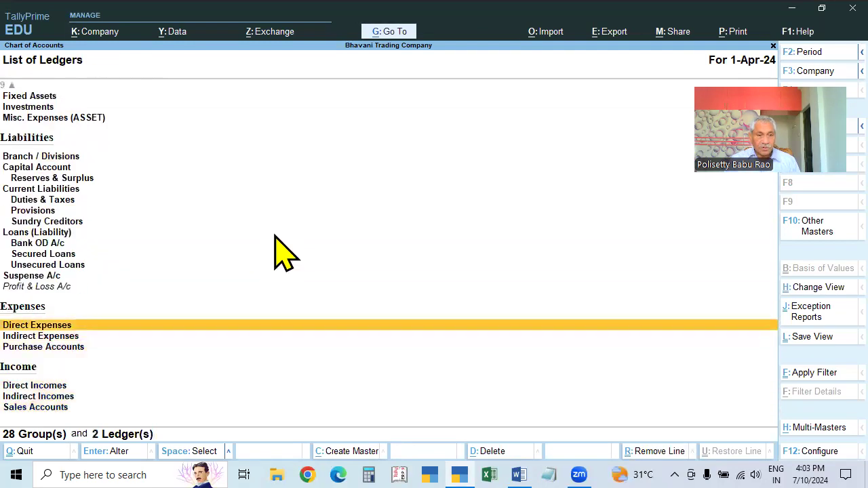
key(Down)
key(Down)
key(Down)
key(Down)
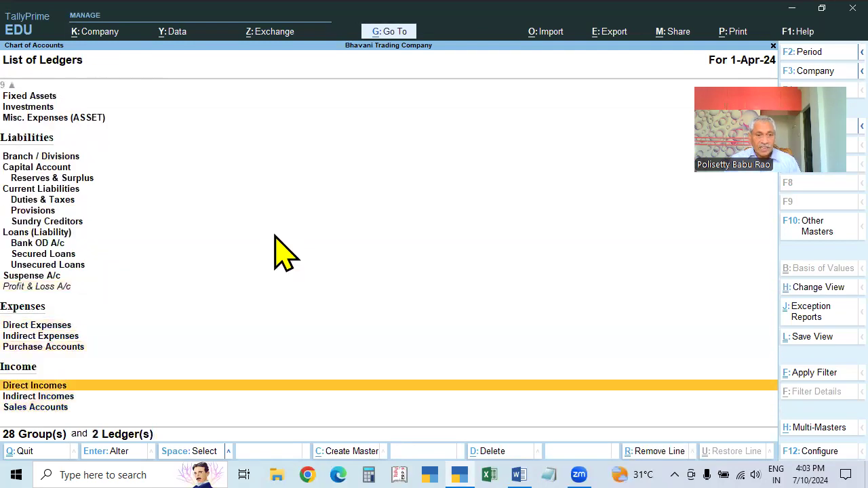
Review the ledger list in reverse, from the income groups past Profit & Loss A/c up to Current Assets
key(Up)
key(Up)
key(Up)
key(Up)
key(Up)
key(Up)
key(Up)
key(Up)
key(Up)
key(Up)
key(Up)
key(Up)
key(Up)
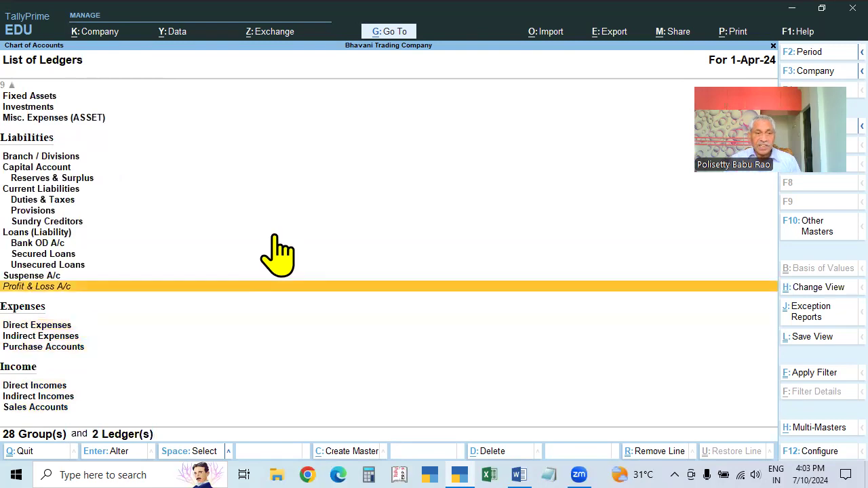
key(Up)
key(Up)
key(Up)
key(Up)
key(Up)
key(Up)
key(Up)
key(Up)
key(Up)
key(Up)
key(Up)
key(Up)
key(Up)
key(Up)
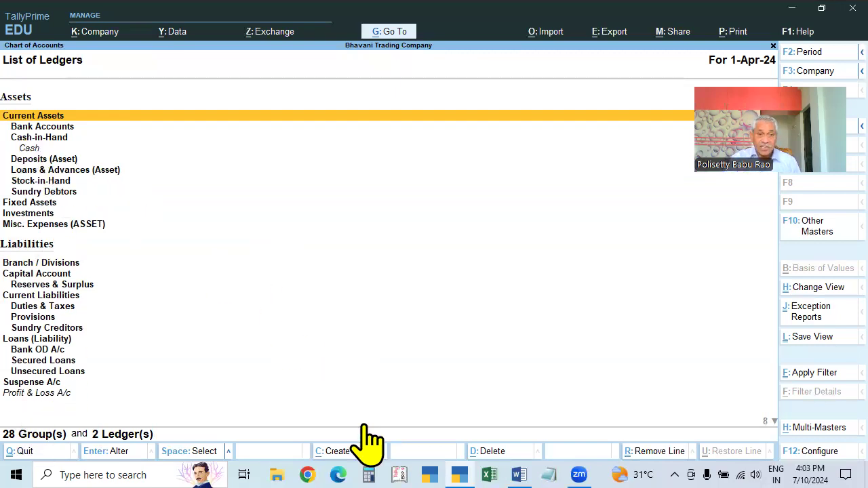
Leave the Chart of Accounts and shut Bhavani Trading Company
key(Escape)
key(Escape)
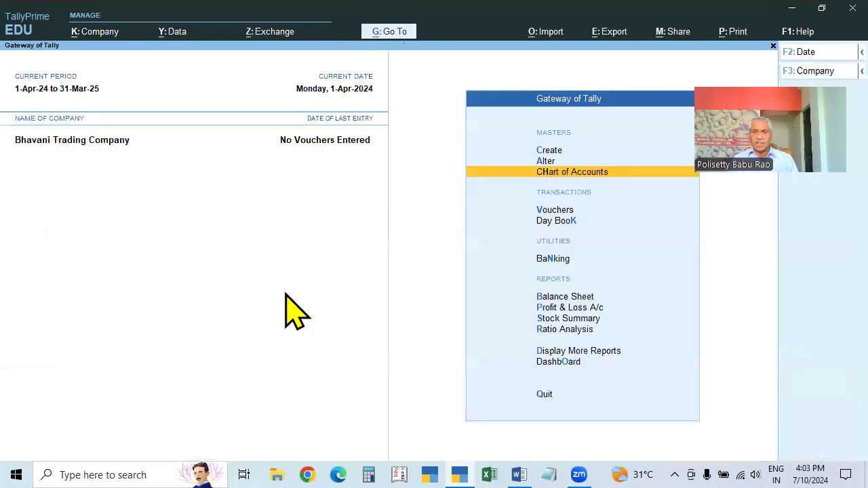
key(Escape)
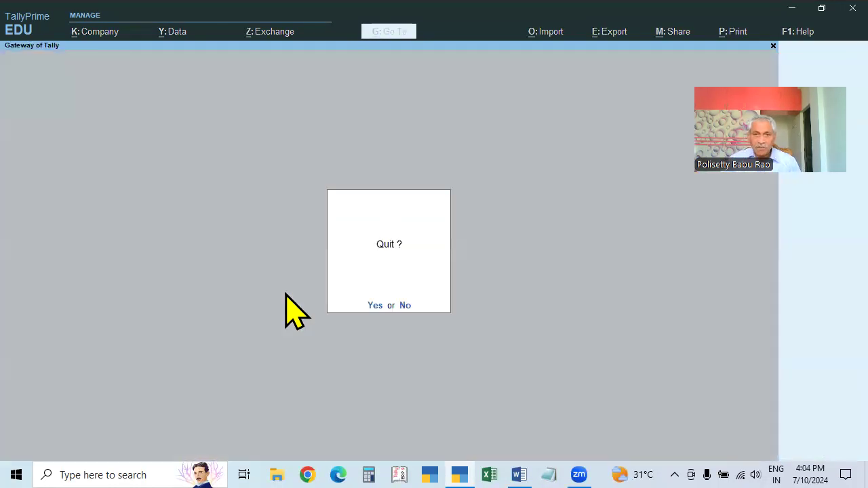
key(Escape)
key(ctrl+F3)
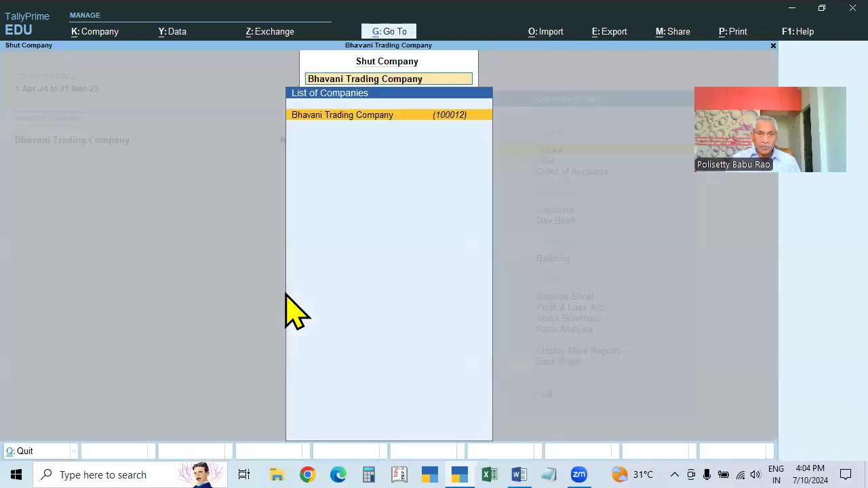
key(Return)
Check the syllabus in Word, then switch back to TallyPrime and select Bhavani Trading Company
click(519, 472)
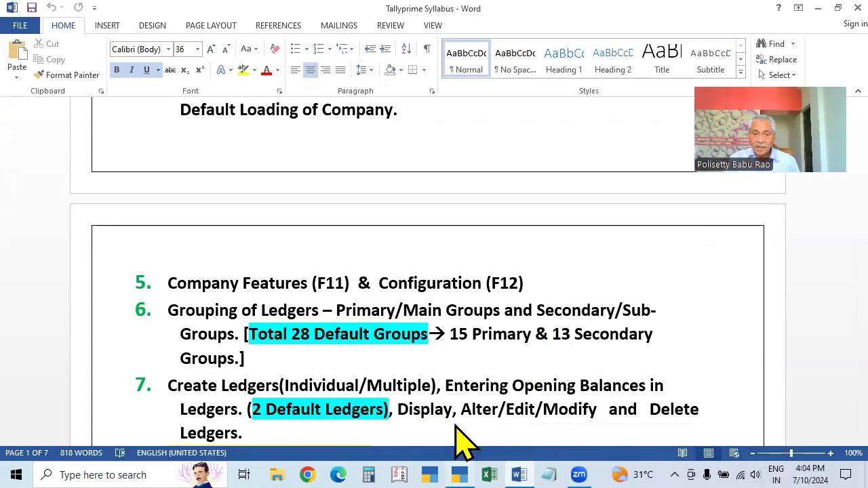
click(459, 475)
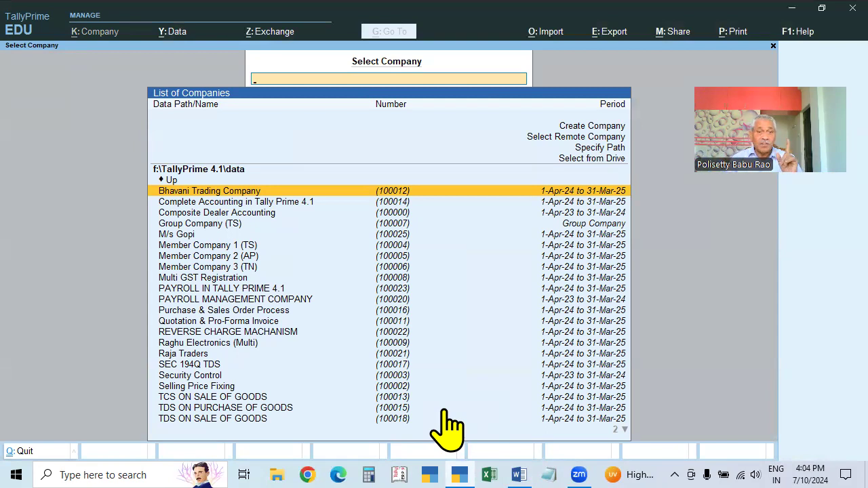
key(Down)
key(Up)
key(Return)
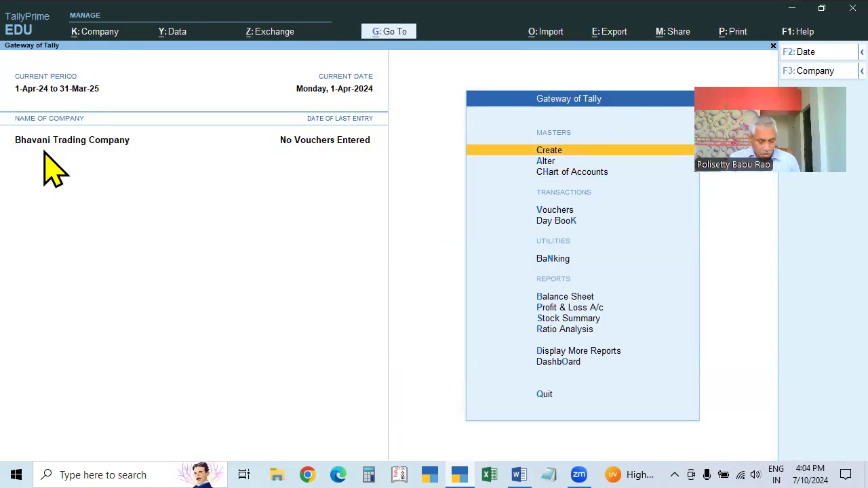
Shut Bhavani Trading Company again to get back to the company selection list
key(alt+F3)
key(Return)
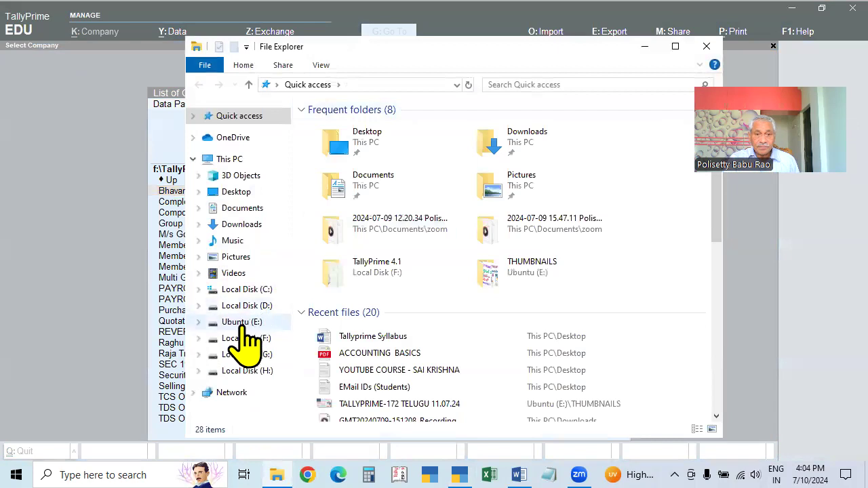
In File Explorer, view the tally configuration settings file in the TallyPrime 4.1 folder on drive F:, then close the window
click(243, 339)
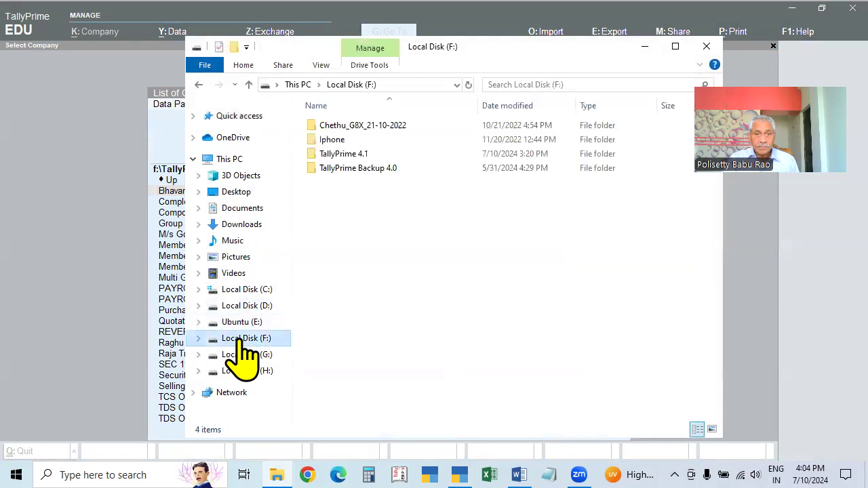
double_click(349, 161)
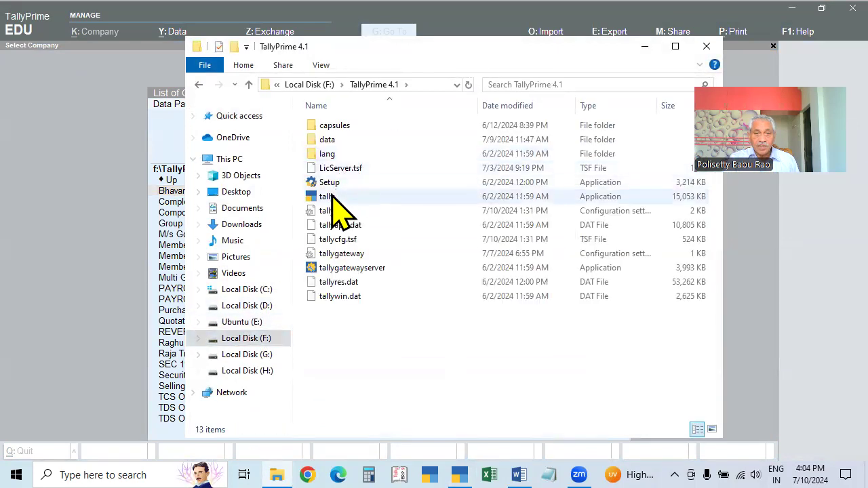
double_click(332, 210)
click(556, 88)
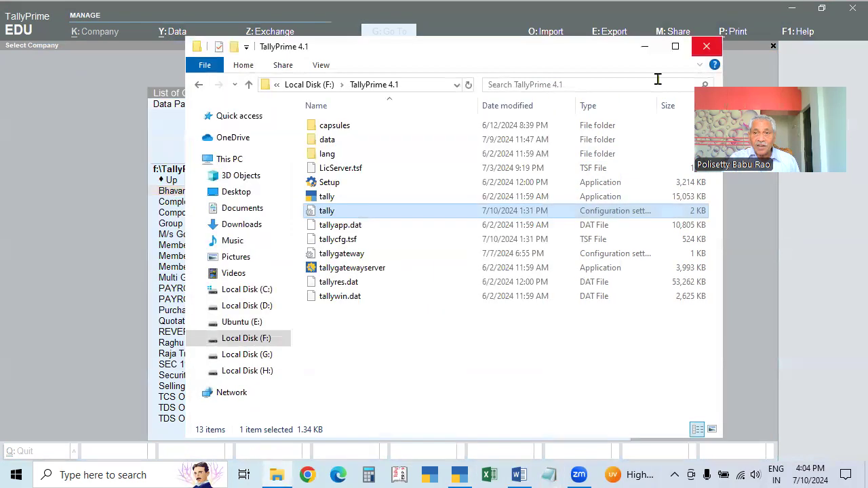
click(706, 46)
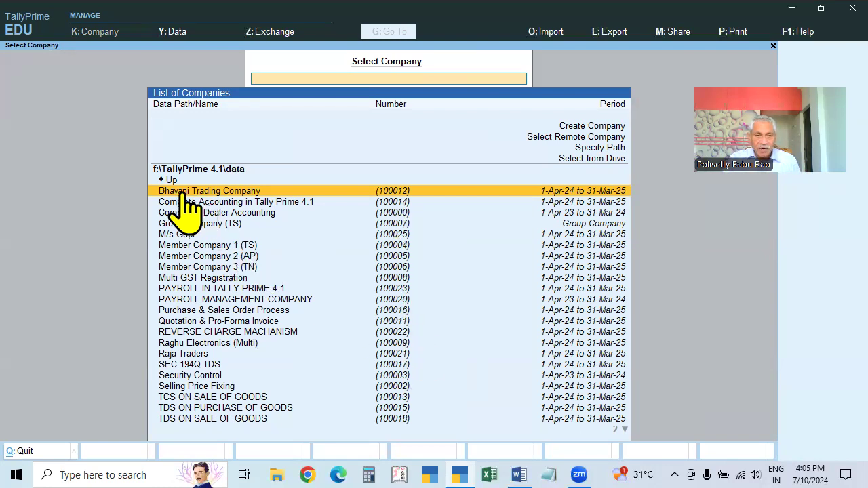
Load Bhavani Trading Company from the company list and view the masters available for alteration
click(397, 194)
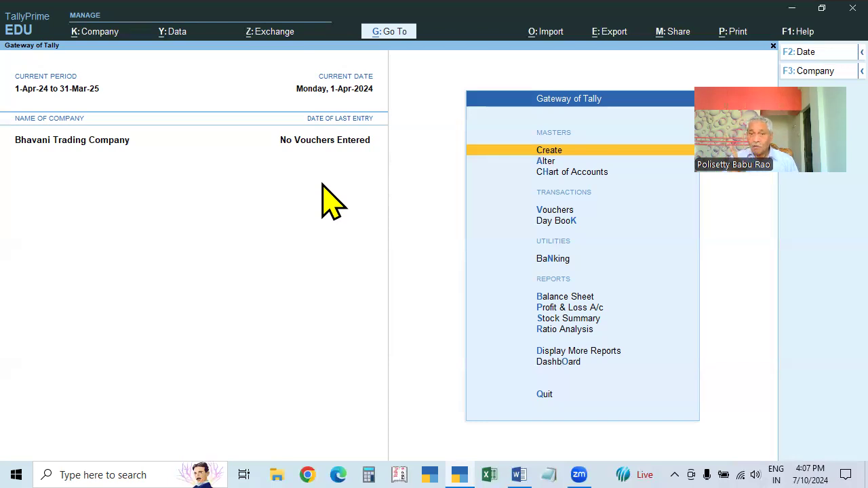
key(Down)
key(Down)
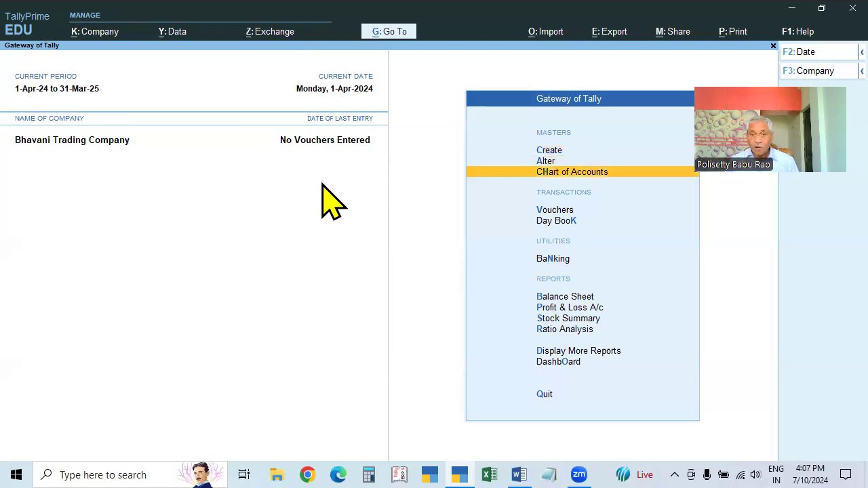
key(a)
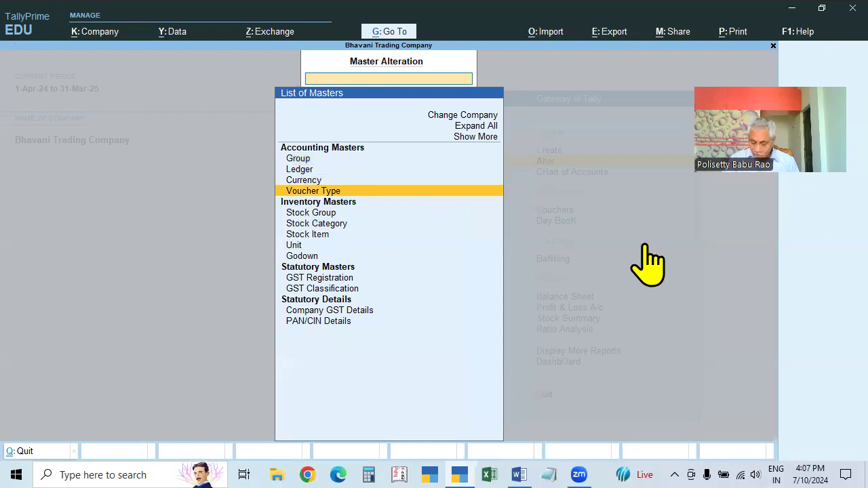
key(Escape)
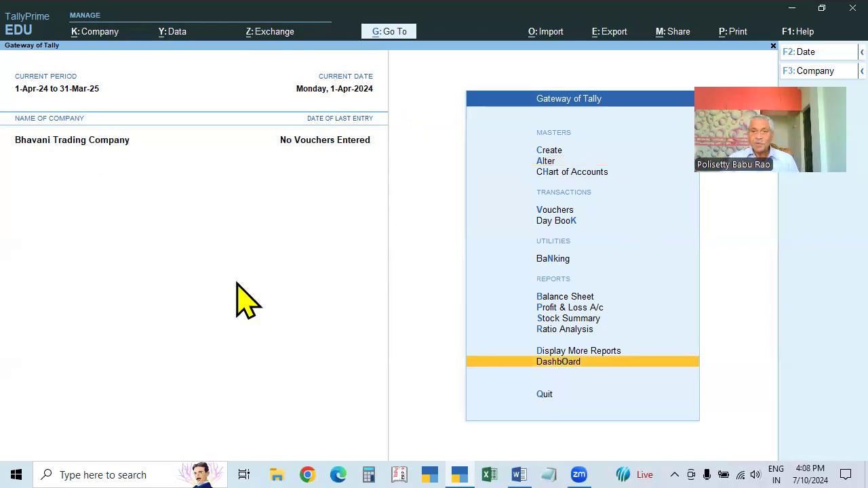
View the company management options, then return to the Gateway of Tally
click(100, 32)
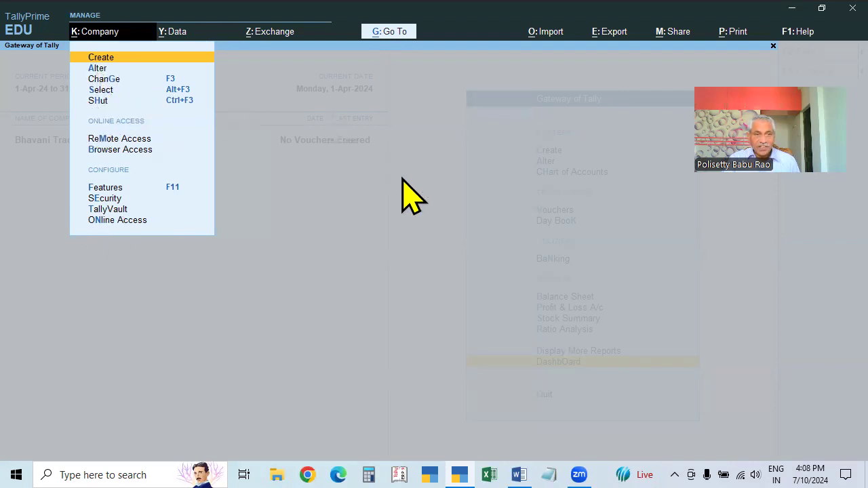
key(Escape)
key(Escape)
key(Escape)
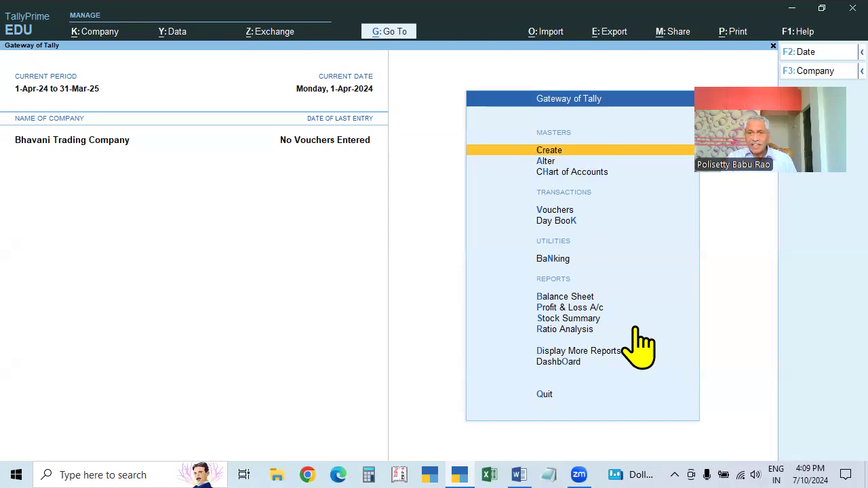
View the list of masters available for creation from the Gateway of Tally
key(Return)
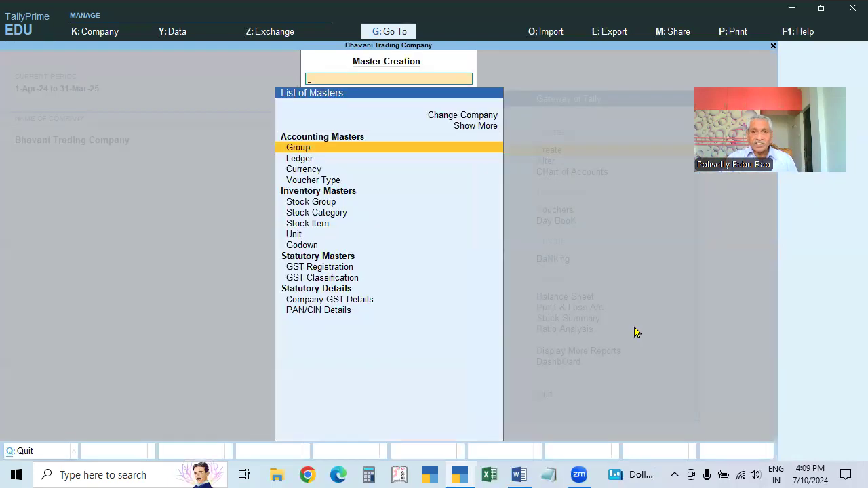
key(Escape)
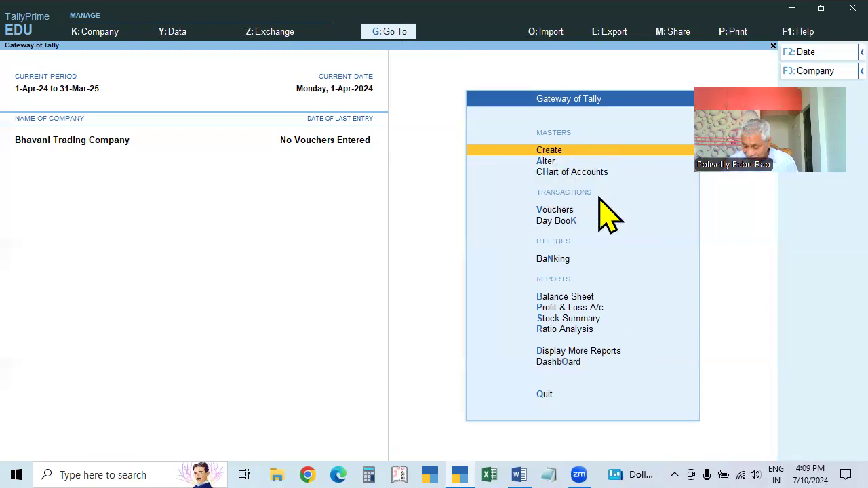
key(Return)
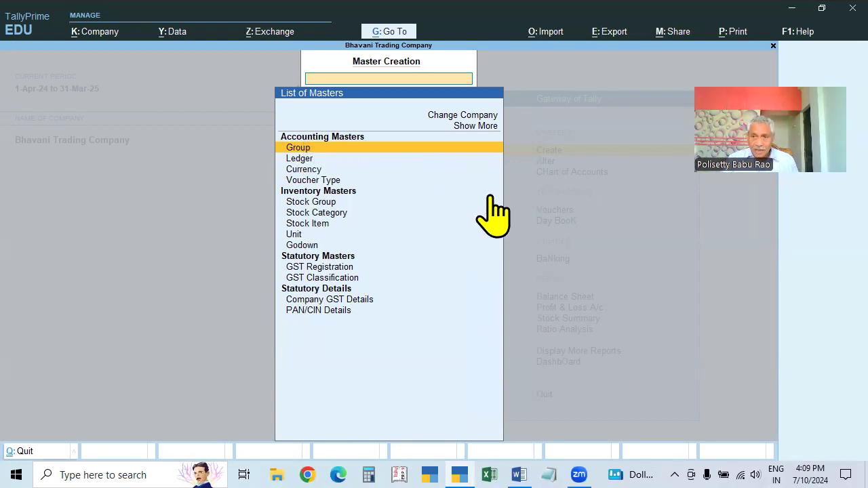
key(Escape)
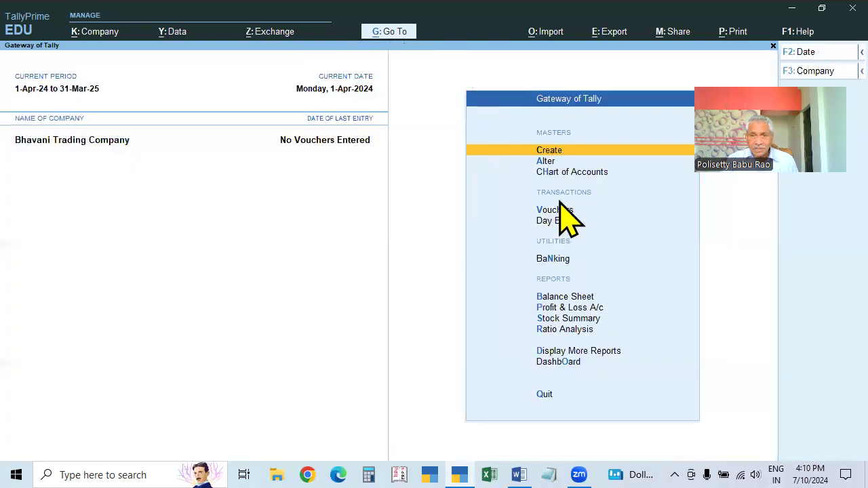
key(Return)
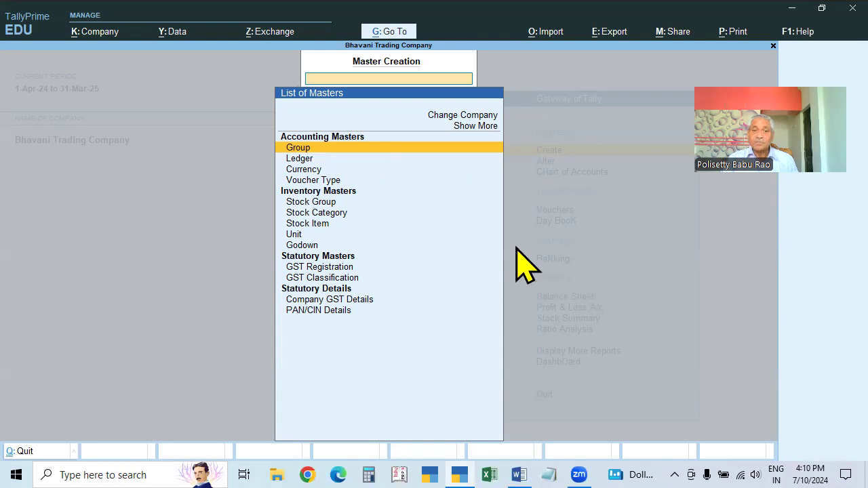
Go through the accounting masters Voucher Type, Currency, Group and Ledger in the master creation list
click(304, 182)
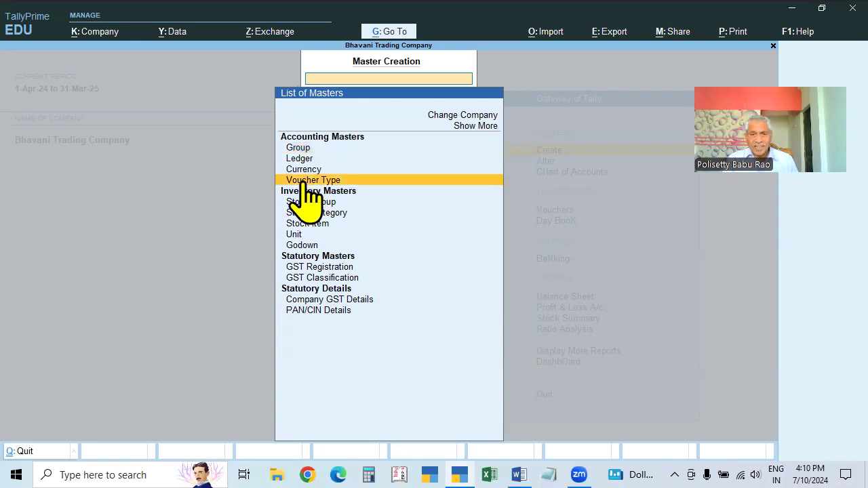
click(305, 171)
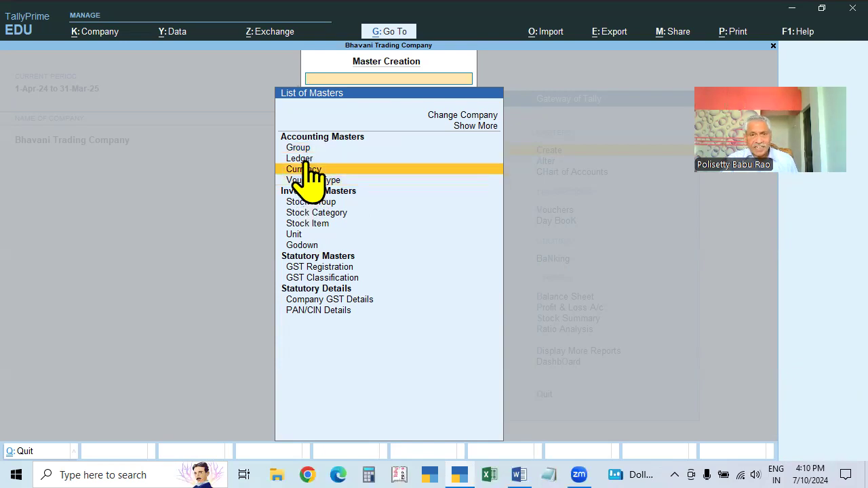
click(303, 150)
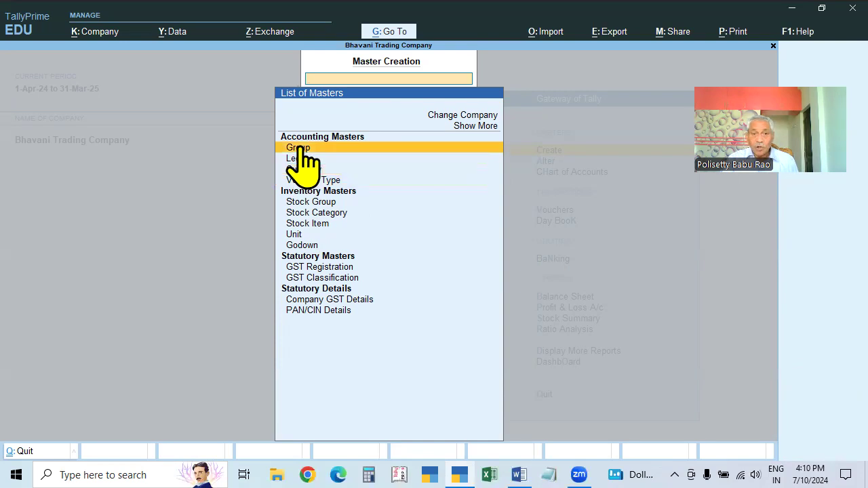
click(300, 149)
key(Escape)
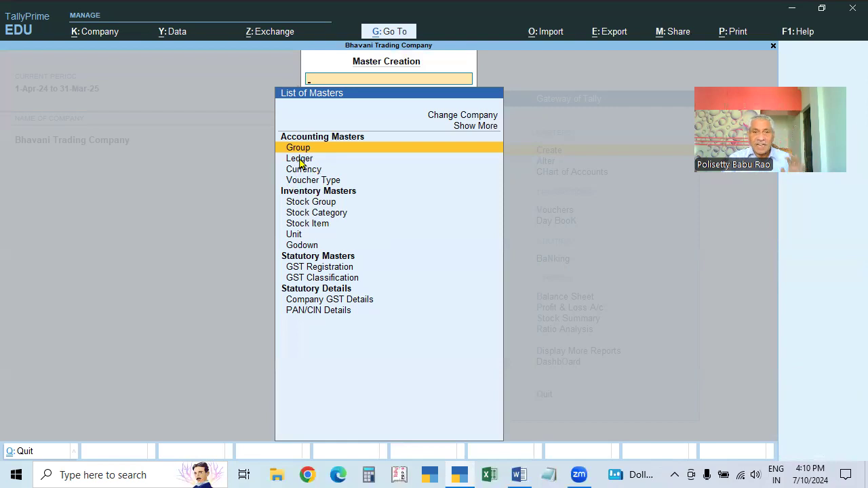
key(Down)
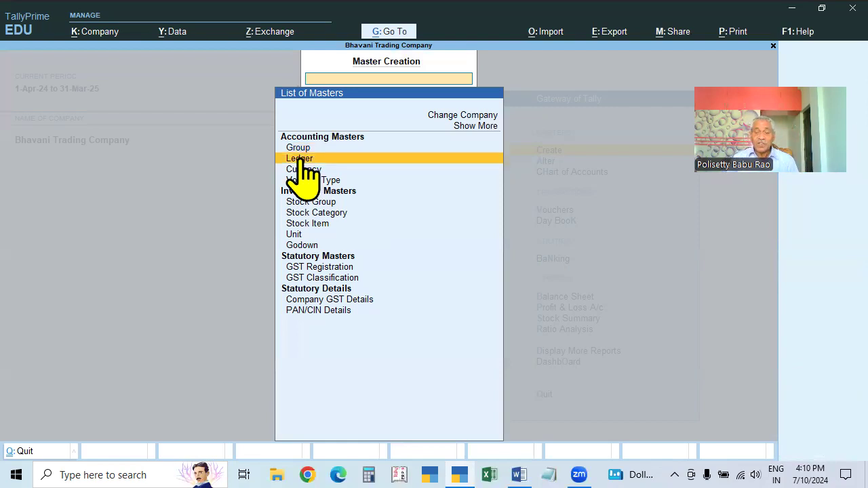
View the existing ledgers available for alteration, then return to the Gateway of Tally
key(Escape)
key(Down)
key(Return)
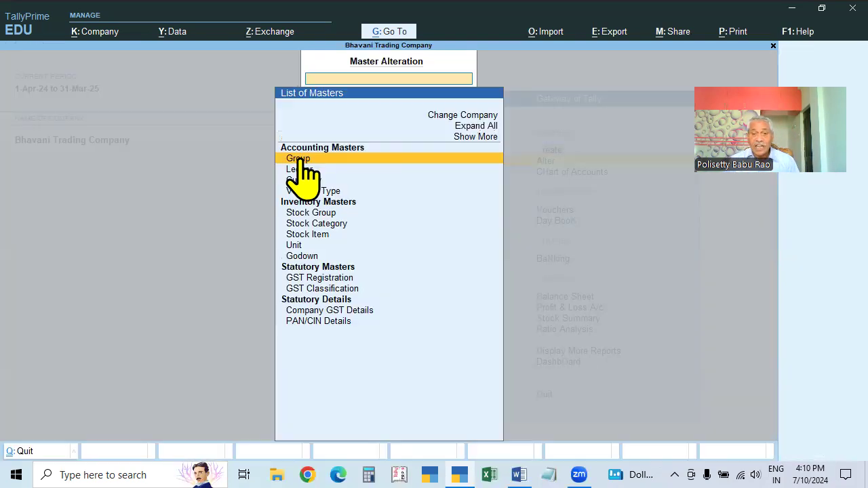
click(300, 168)
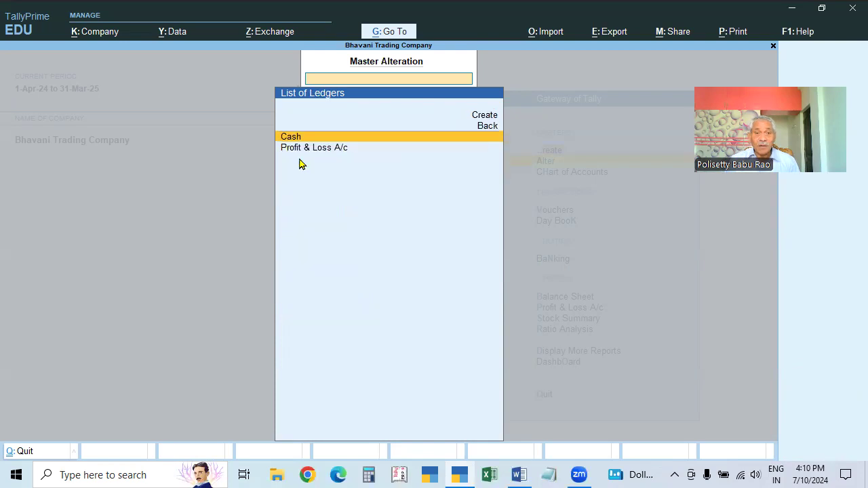
key(Escape)
key(Escape)
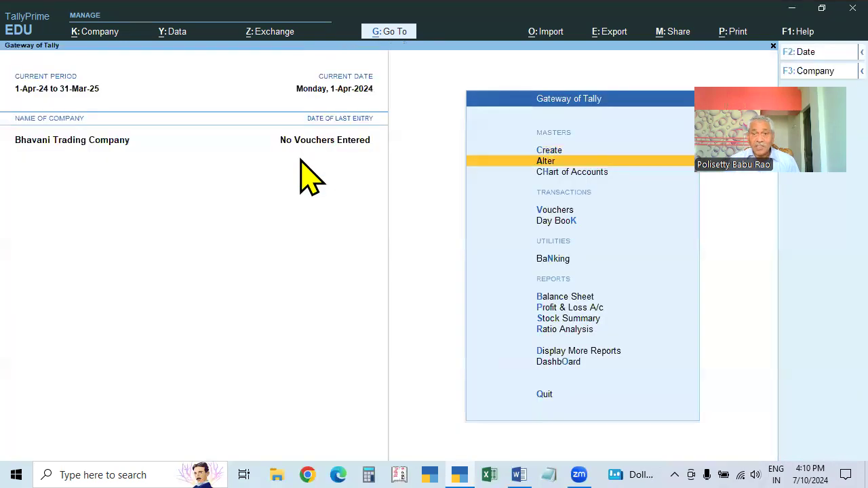
View the blank Ledger Creation form, then quit it without saving and return to the Gateway of Tally
key(Up)
key(Return)
key(Escape)
key(Return)
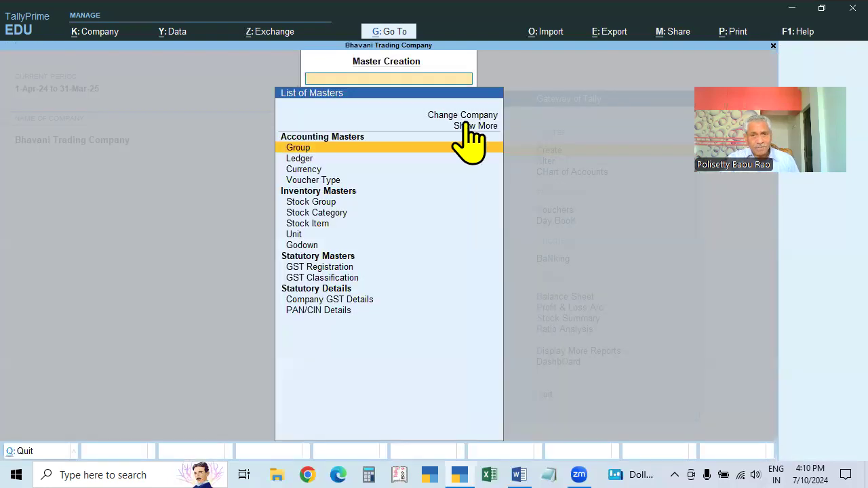
click(300, 158)
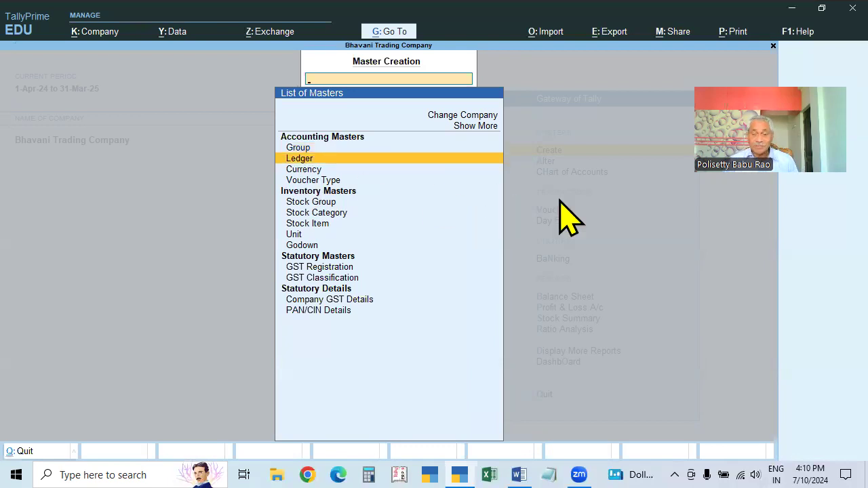
key(Return)
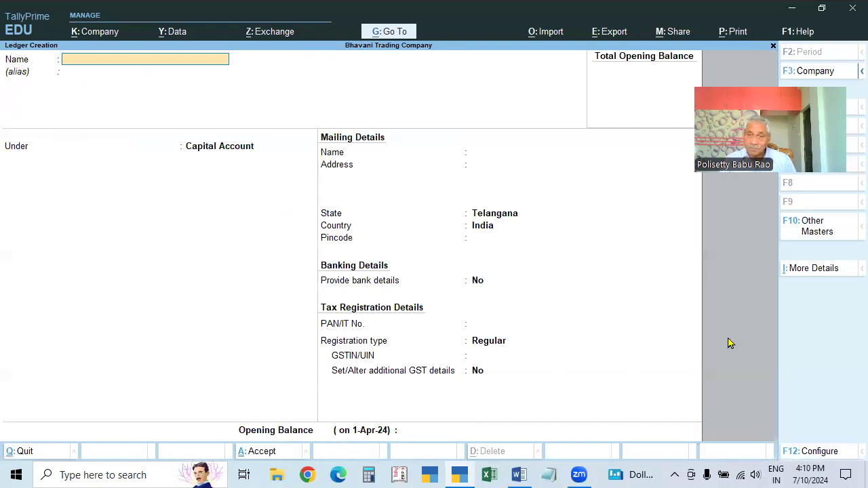
key(Escape)
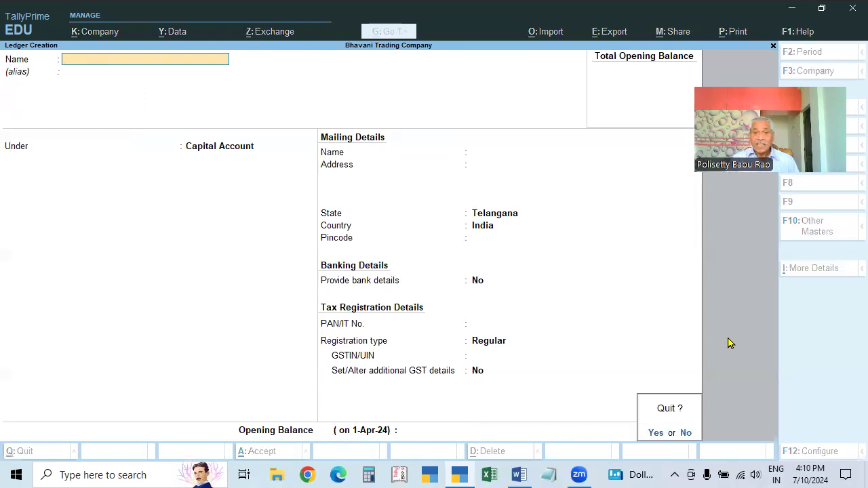
key(y)
key(Escape)
Bring up the blank Ledger Creation form again for review, then leave it without entering a ledger
key(Return)
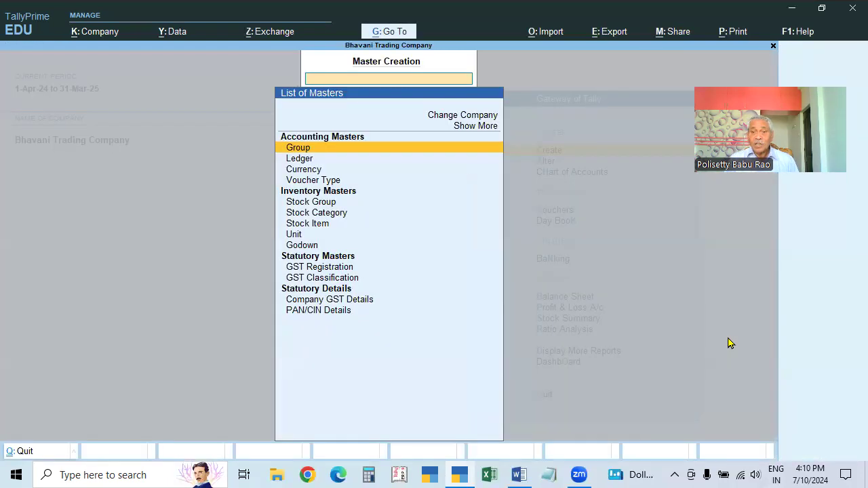
key(Down)
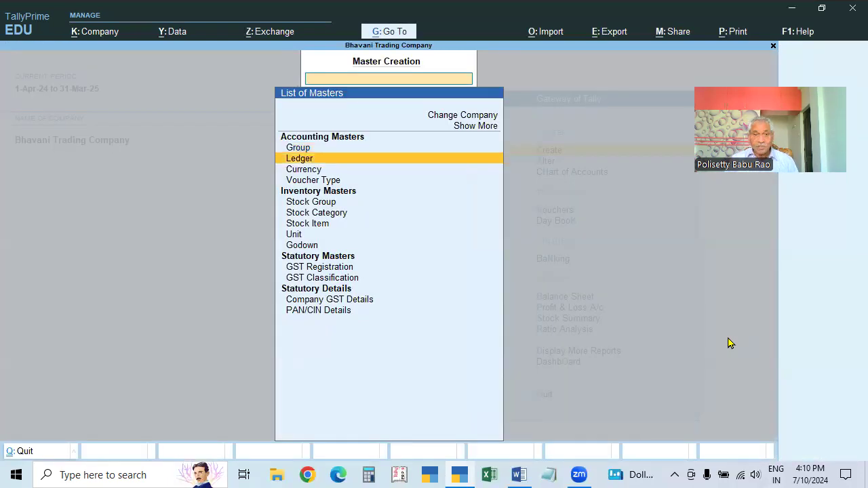
key(Return)
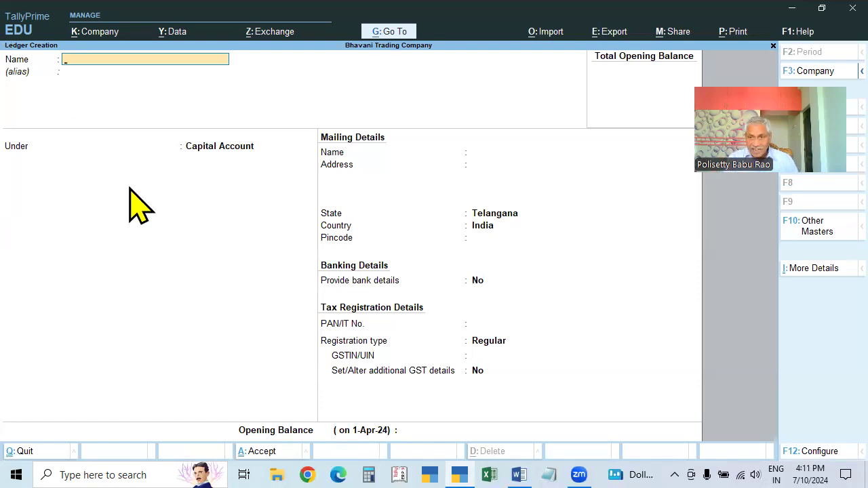
key(Escape)
key(Escape)
Browse the full list of masters available for creation, ending on the Group master
key(Return)
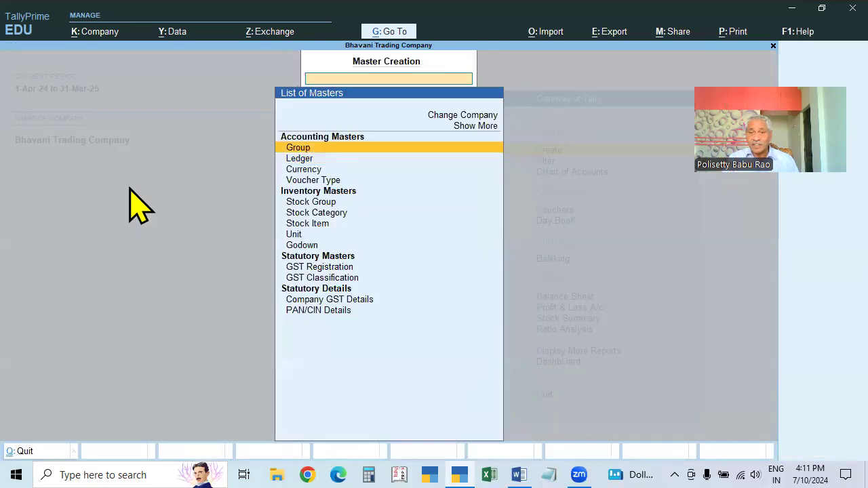
key(Escape)
key(Return)
key(Up)
key(Up)
key(Up)
key(Up)
key(Up)
key(Up)
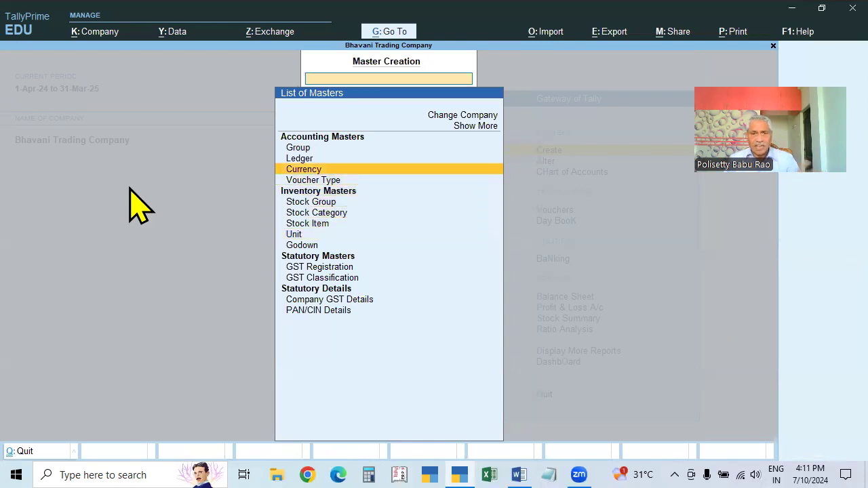
key(Up)
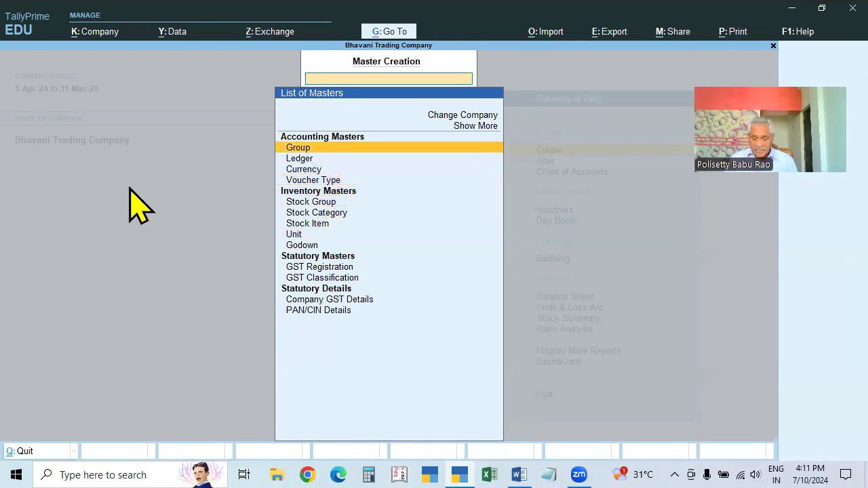
View the blank Stock Item Creation form, then quit it without saving
key(Down)
key(Down)
key(Down)
key(Down)
key(Down)
key(Down)
key(Return)
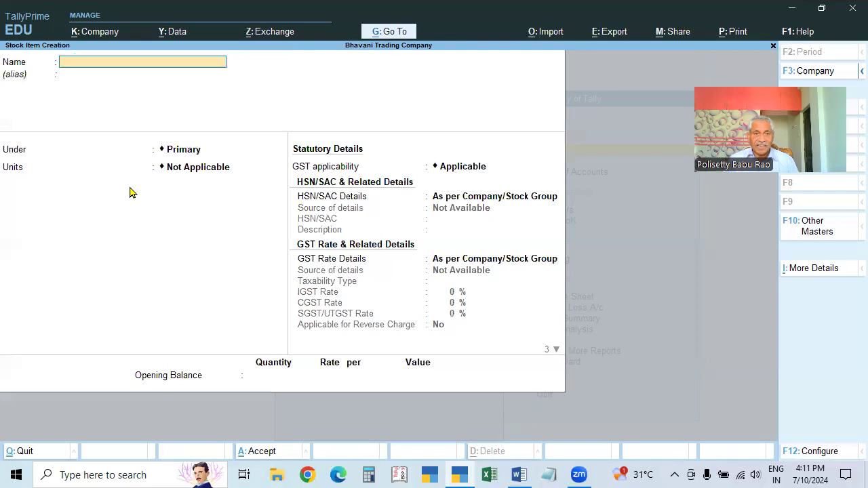
key(Escape)
key(y)
View the blank Unit creation form, then quit it without saving
key(Down)
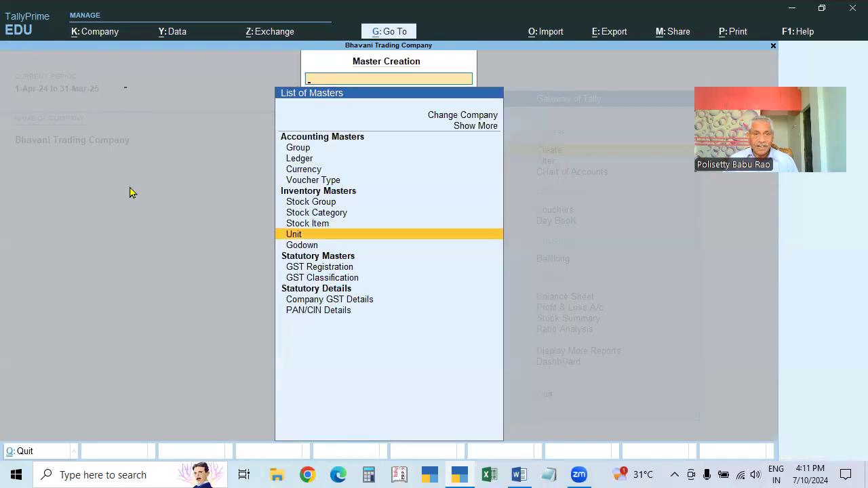
key(Return)
key(Escape)
key(y)
View the Stock Group creation form, then quit it and return to the Gateway of Tally
key(Up)
key(Up)
key(Up)
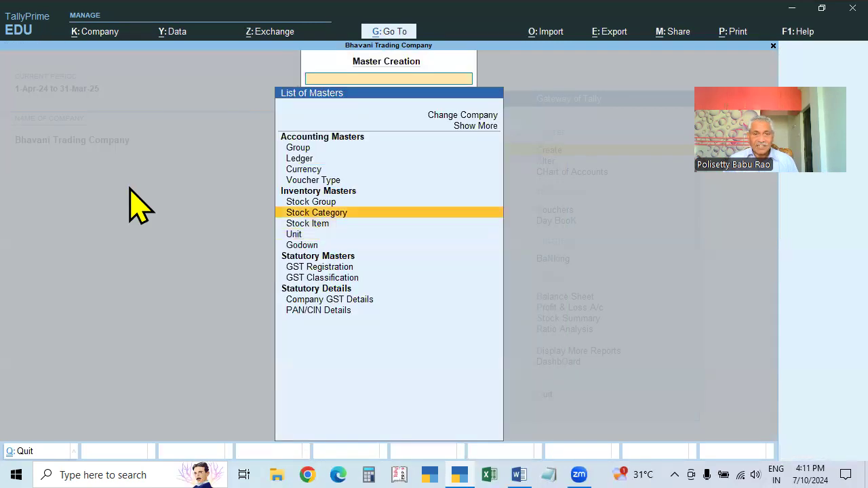
key(Return)
key(Escape)
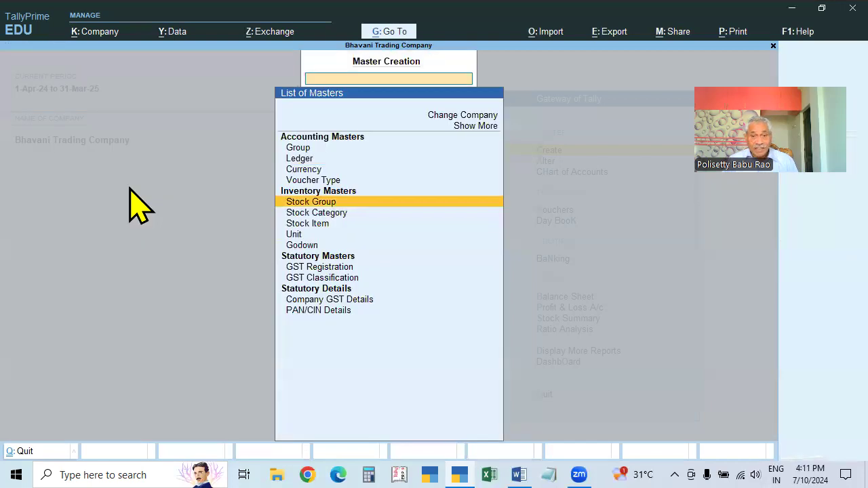
key(Escape)
Open the list of masters for alteration and display the ledgers that can be altered
key(Up)
key(Up)
key(Down)
key(Down)
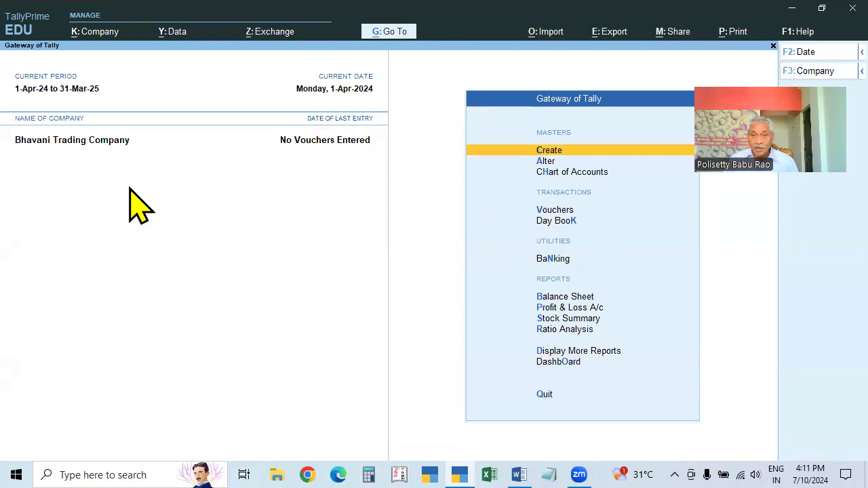
key(Down)
key(Return)
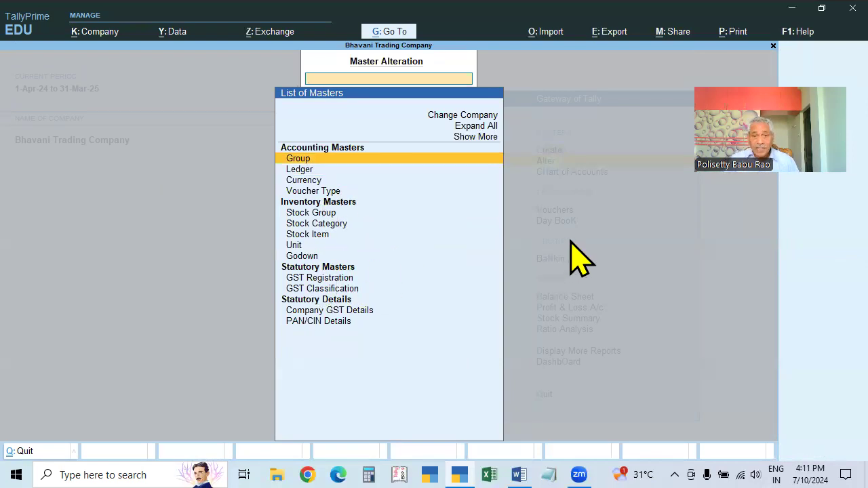
key(Down)
key(Return)
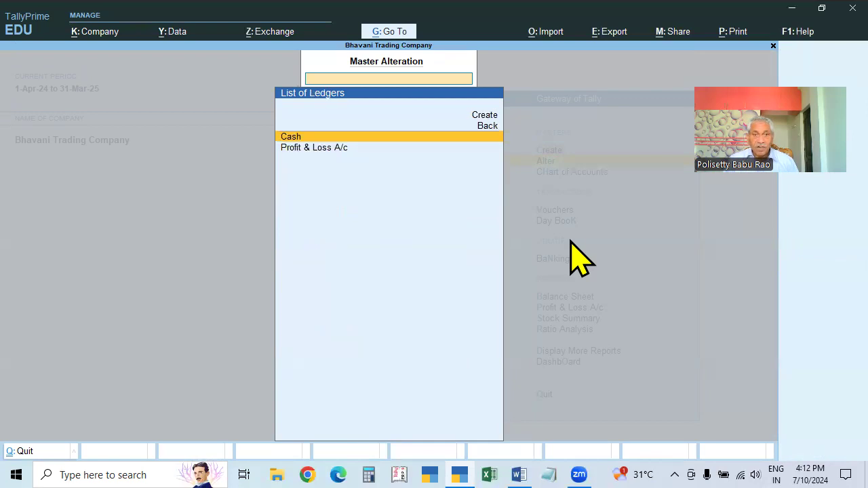
View the Cash ledger's alteration form, leave it unchanged, and bring up the list of masters for alteration again
key(Return)
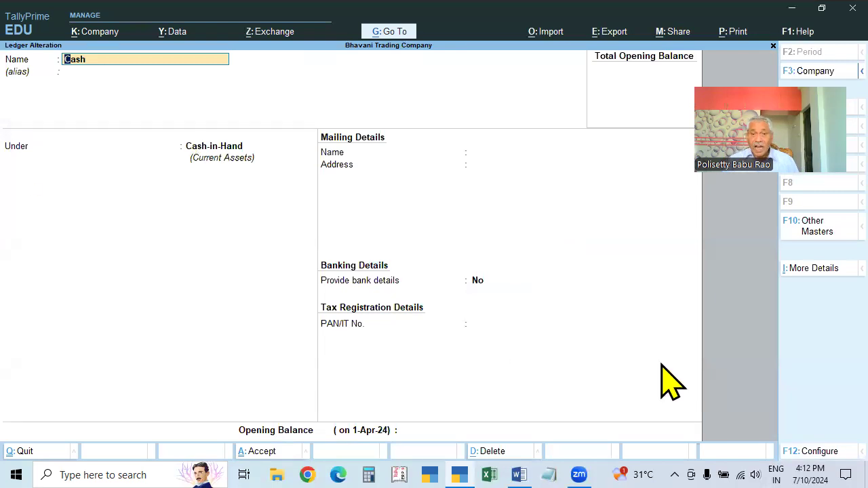
key(Escape)
key(Escape)
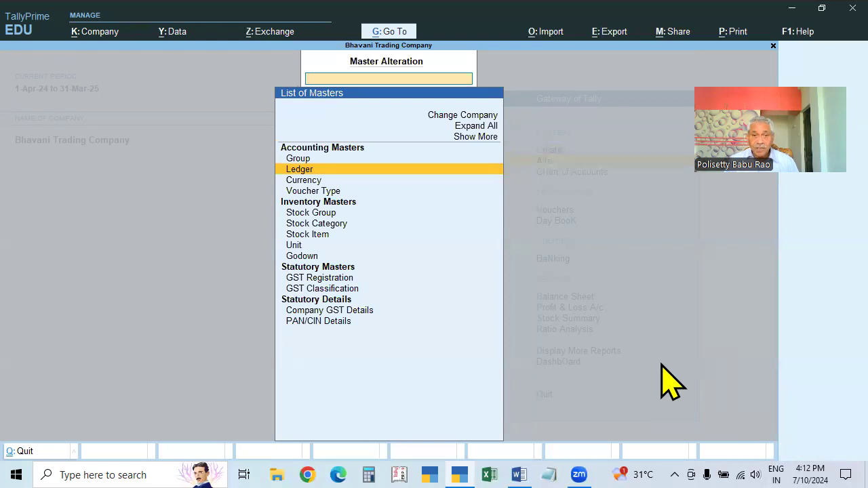
key(Escape)
key(Return)
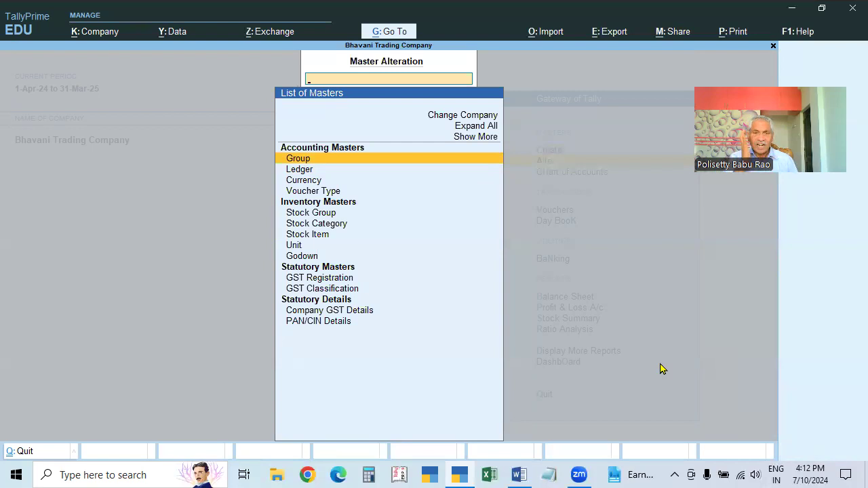
Look through the accounting masters available for alteration, then display the list of groups that can be altered
key(Down)
key(Down)
key(Down)
key(Down)
key(Up)
key(Up)
key(Up)
key(Up)
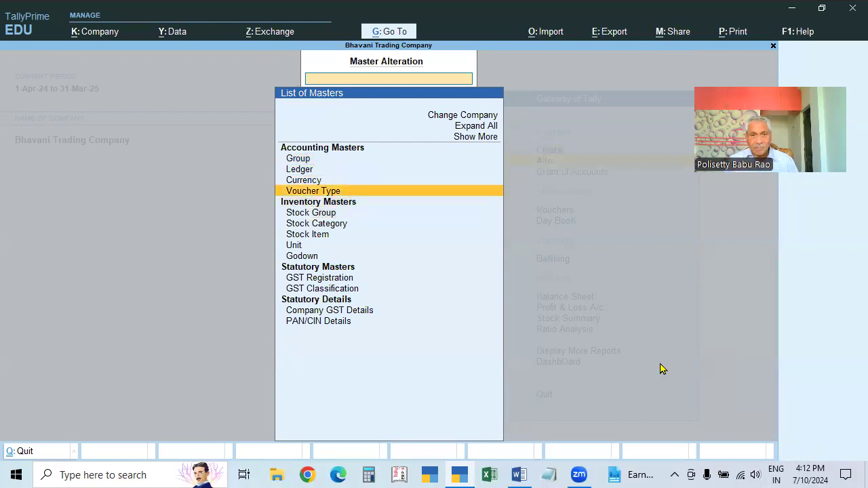
key(Down)
key(Down)
key(Up)
key(Up)
key(Down)
key(Up)
key(Return)
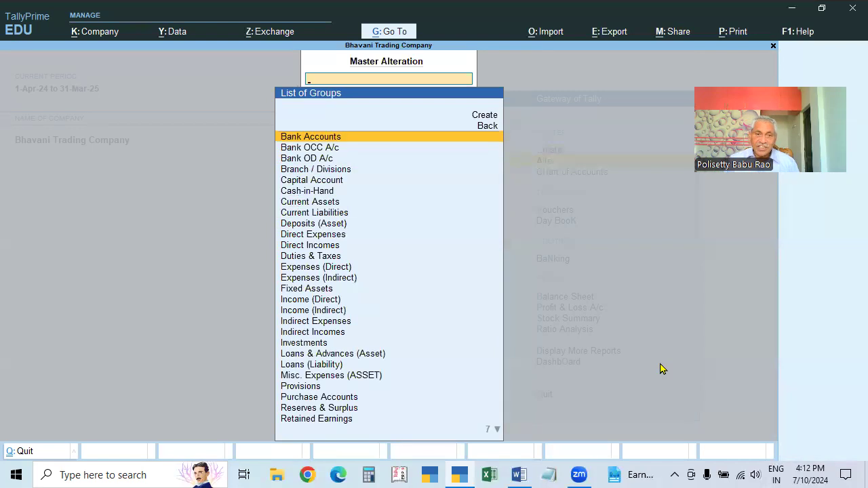
Leave the list of groups and master alteration, and bring up the list of masters for creation
key(Escape)
key(Down)
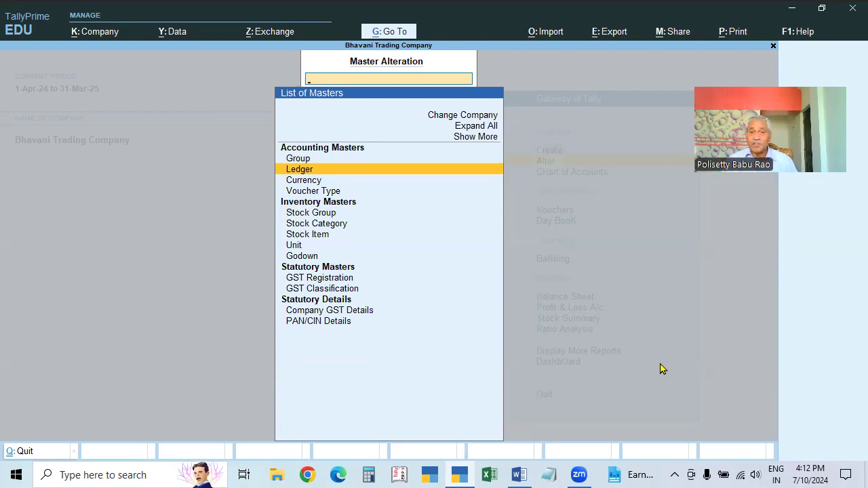
key(Escape)
key(Return)
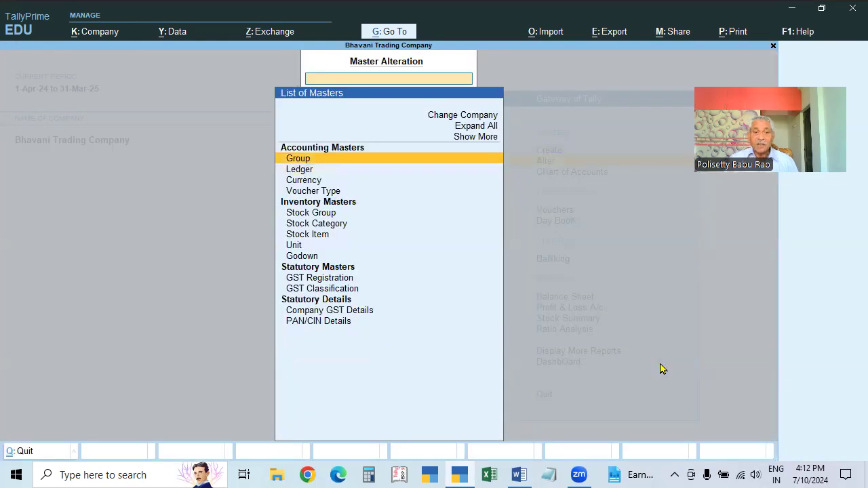
key(Down)
key(Up)
key(Up)
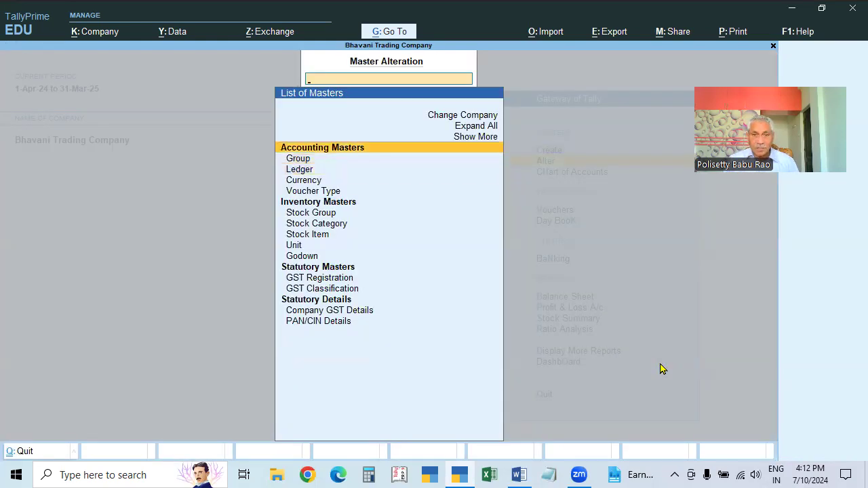
key(Escape)
key(Up)
key(Return)
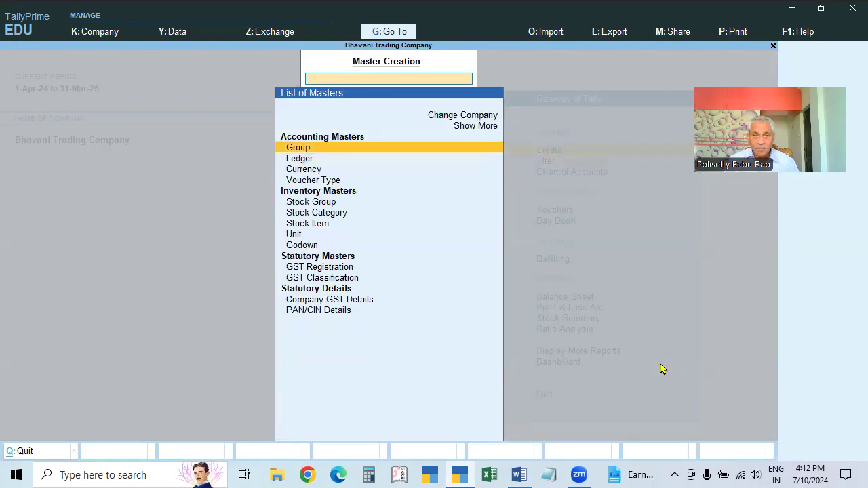
Examine the accounting masters that can be created: Group, Ledger, Currency and Voucher Type
key(Down)
key(Up)
key(Down)
key(Down)
key(Down)
key(Up)
key(Up)
key(Up)
key(Down)
key(Down)
key(Down)
key(Down)
key(Up)
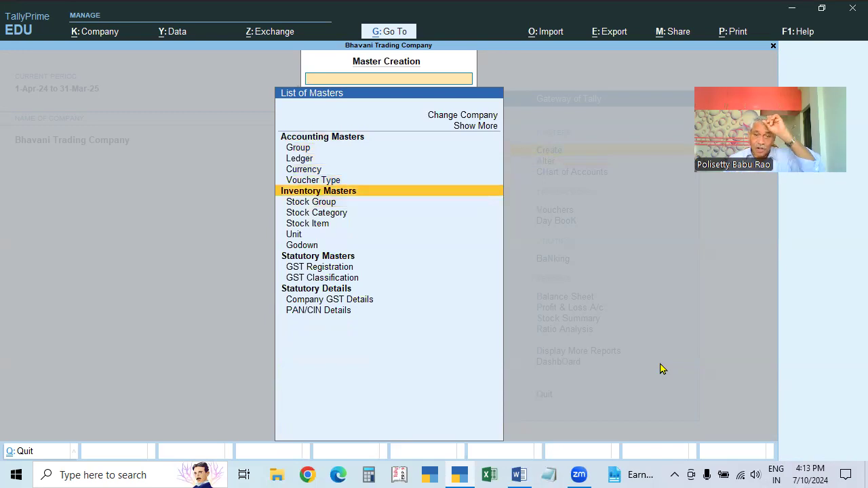
key(Up)
key(Up)
key(Up)
key(Up)
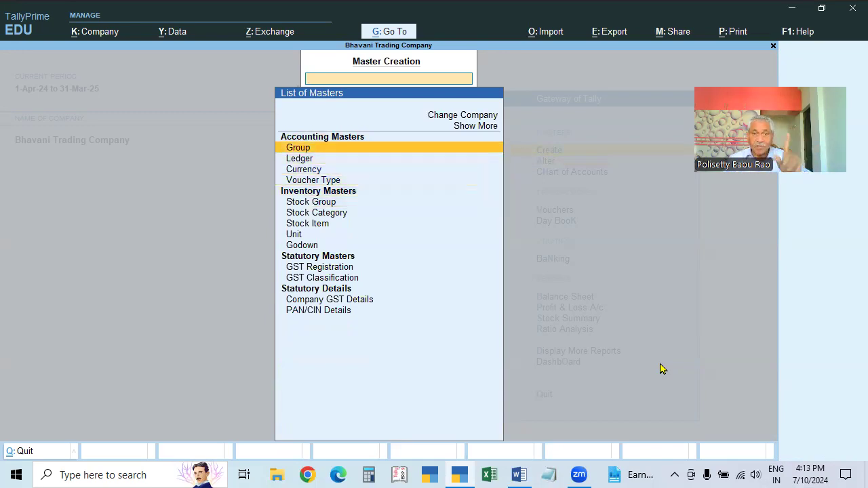
key(Up)
key(Down)
key(Down)
key(Down)
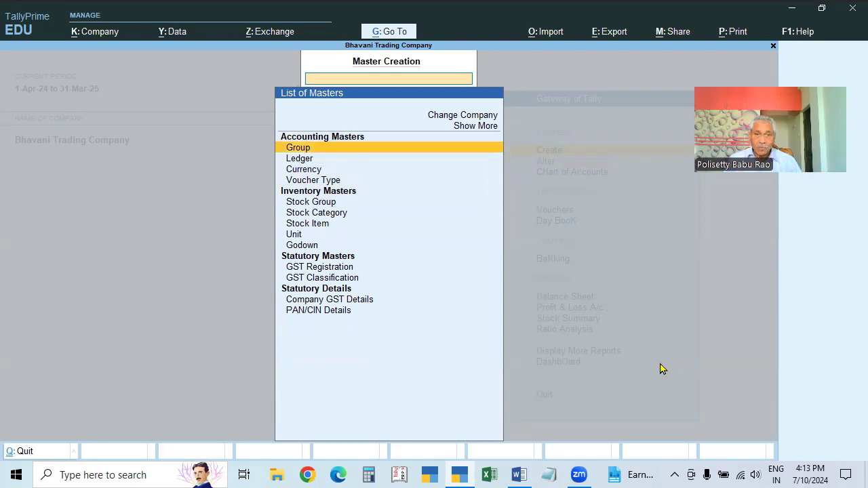
key(Up)
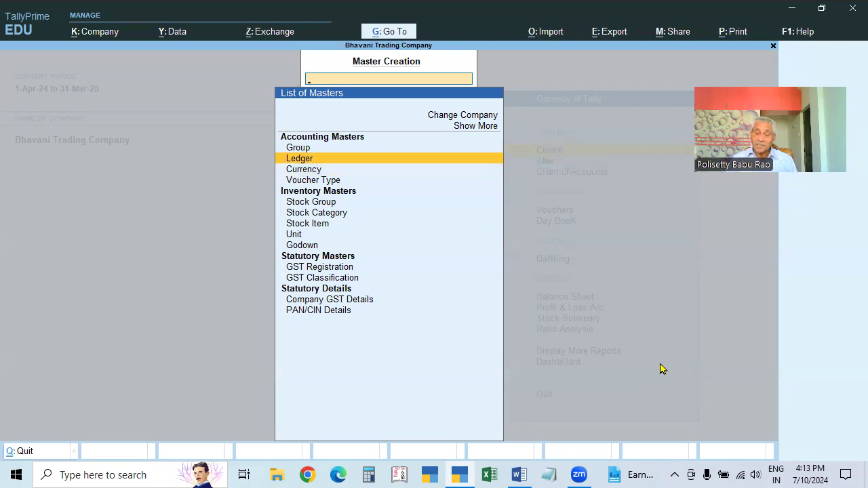
View the blank Ledger creation form, then quit it without saving and return to the Gateway of Tally
key(Escape)
key(Return)
key(Down)
key(Return)
key(Escape)
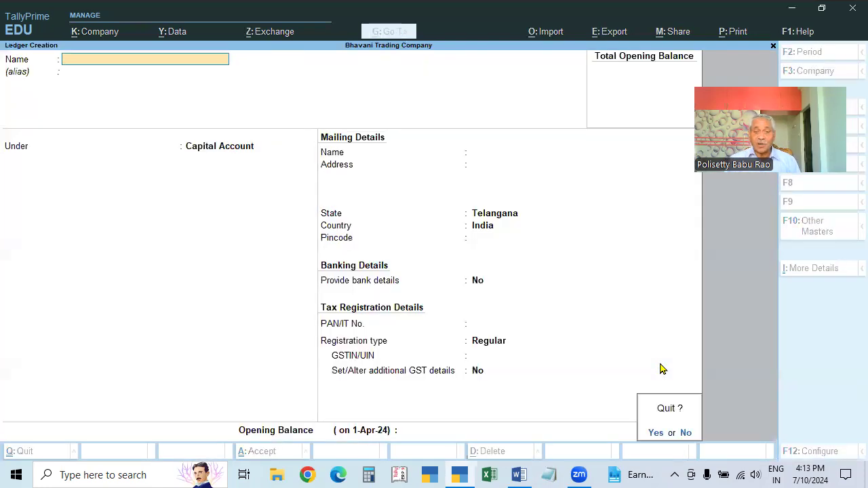
key(Return)
key(Escape)
Open the list of masters for alteration, display the groups that can be altered, and go back to the list
key(Down)
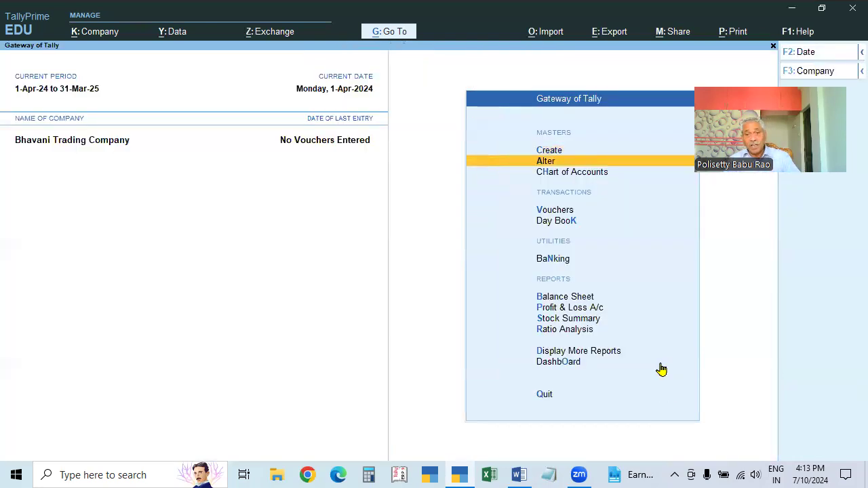
key(Return)
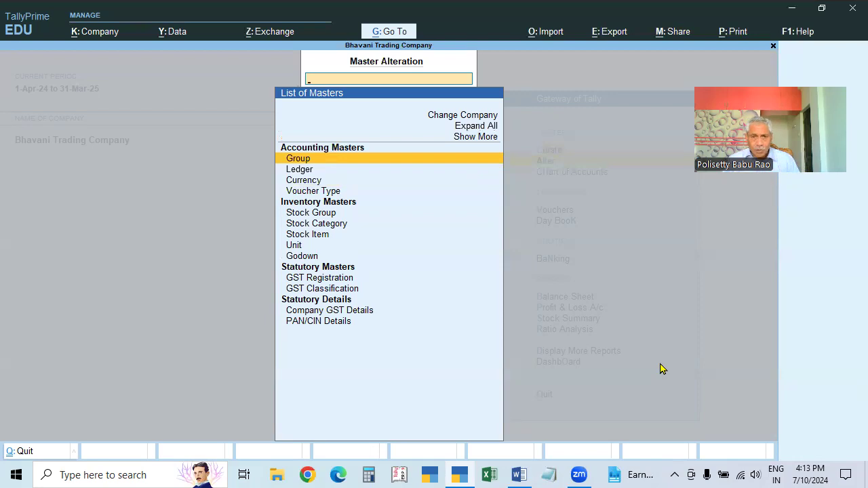
key(Return)
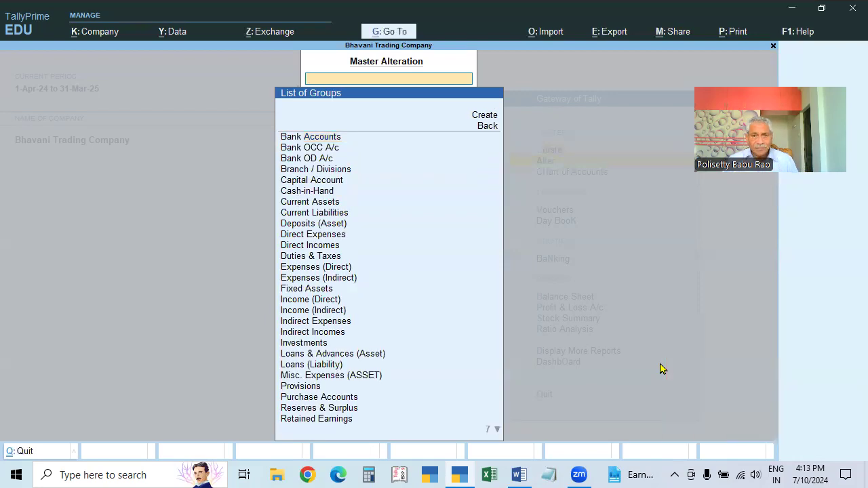
key(Escape)
Display the currencies and the voucher types that can be altered, then return to the list of masters
key(Down)
key(Down)
key(Return)
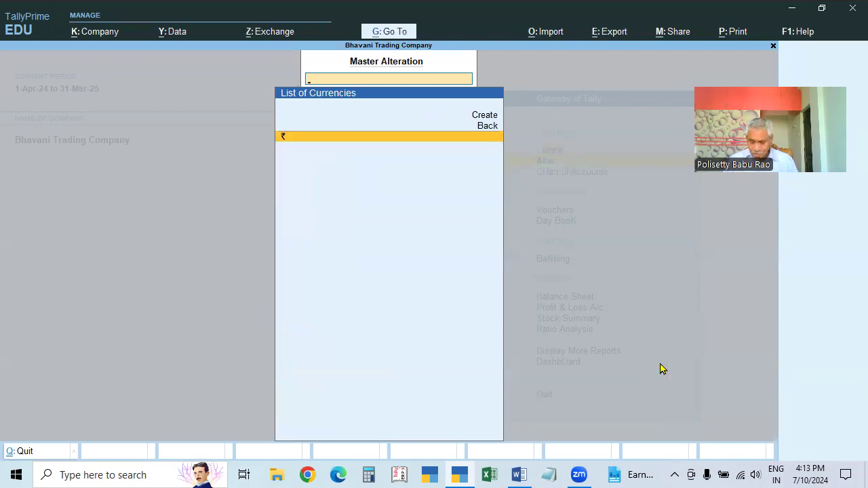
key(Escape)
key(Down)
key(Return)
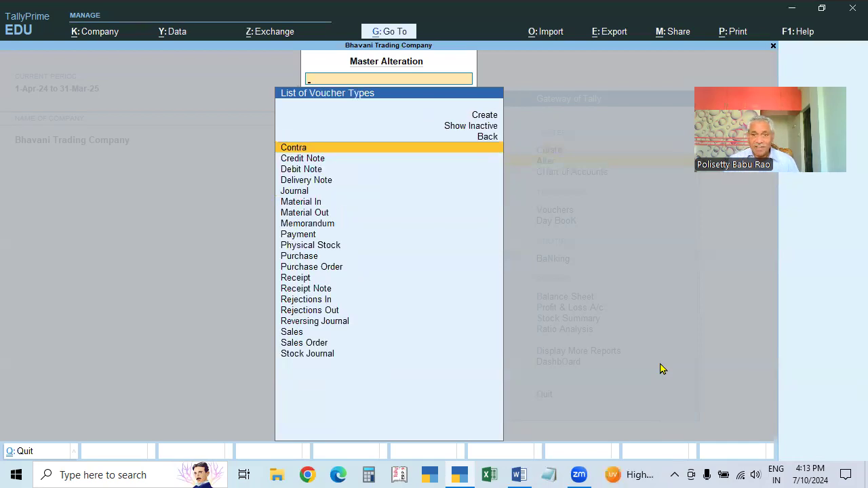
key(Escape)
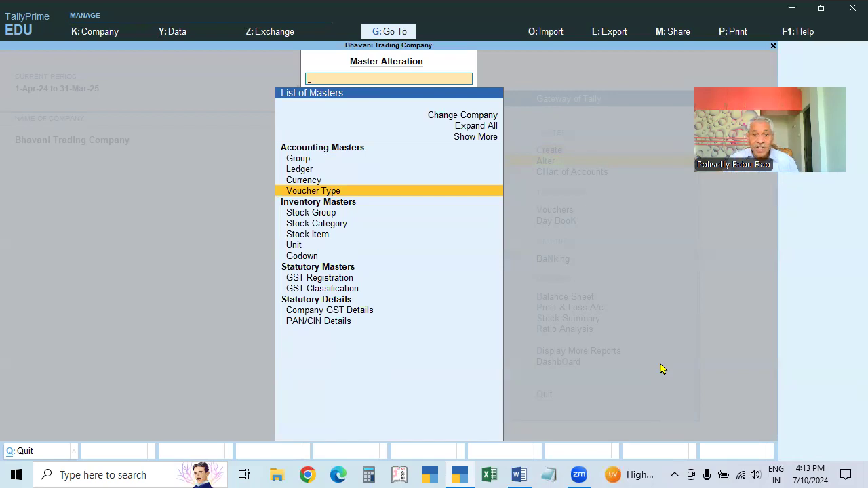
Reopen the list of masters for alteration and display the ledgers that can be altered
key(Up)
key(Up)
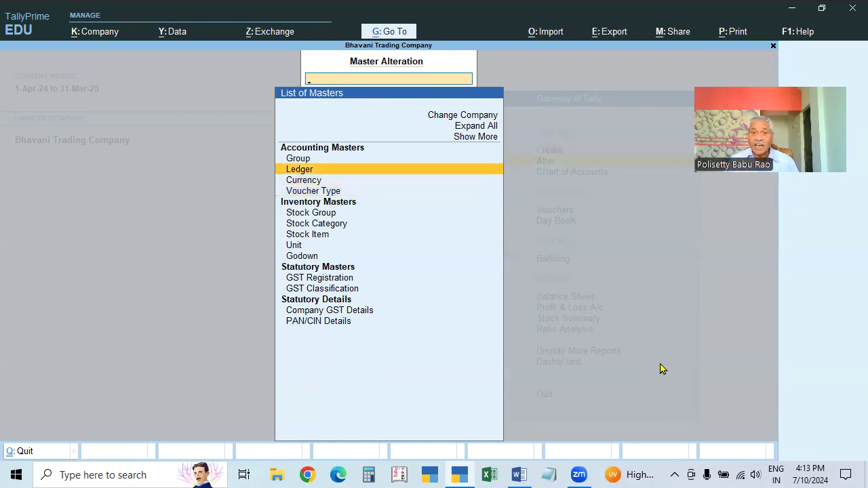
key(Escape)
key(Return)
key(Down)
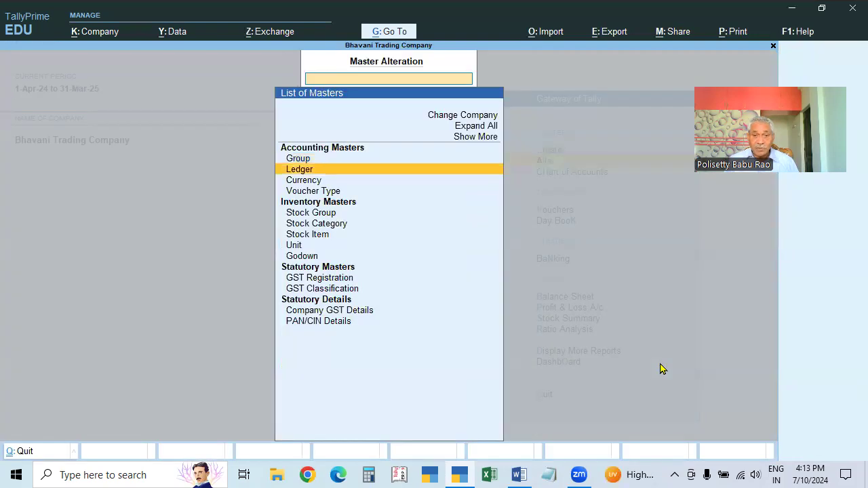
key(Return)
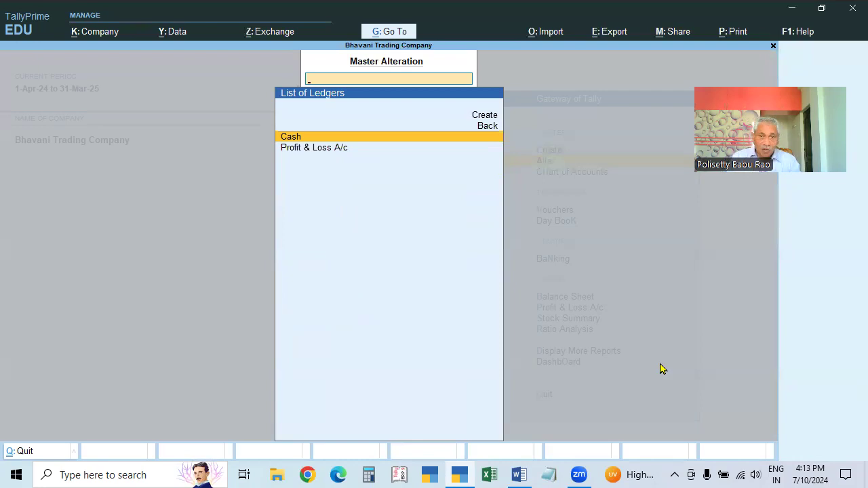
View the Profit & Loss A/c ledger's alteration form and quit it without making changes
key(Down)
key(Up)
key(Down)
key(Return)
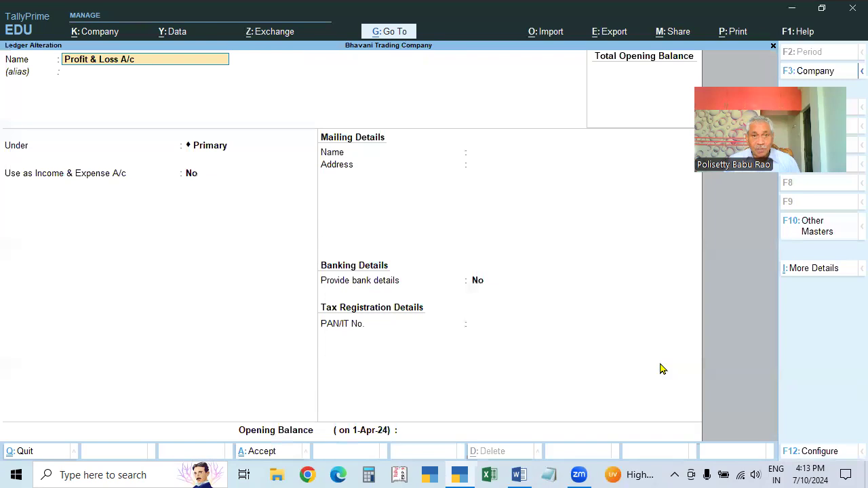
key(Escape)
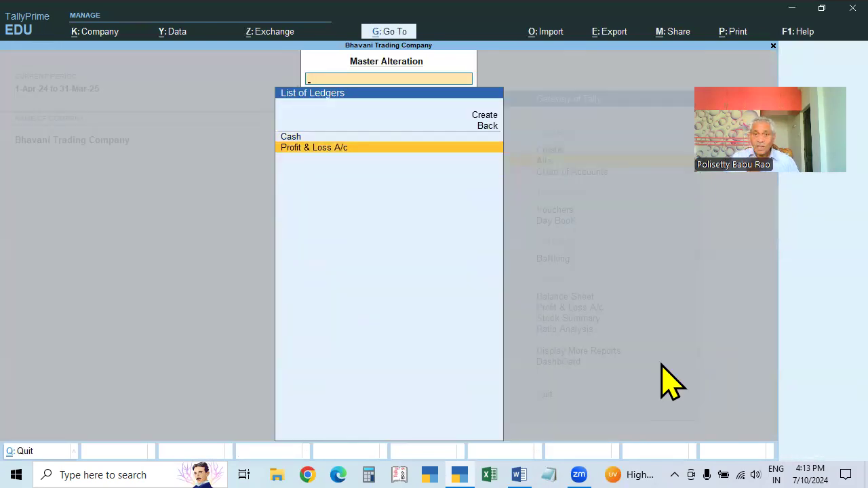
key(Return)
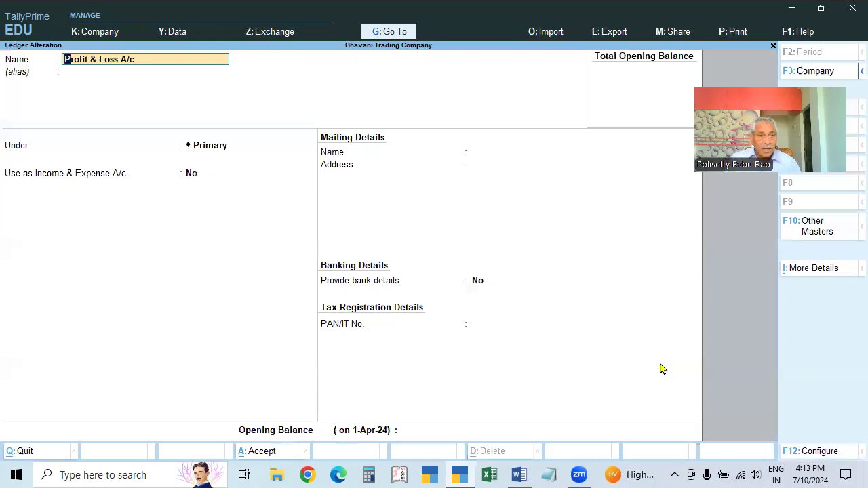
key(Escape)
key(y)
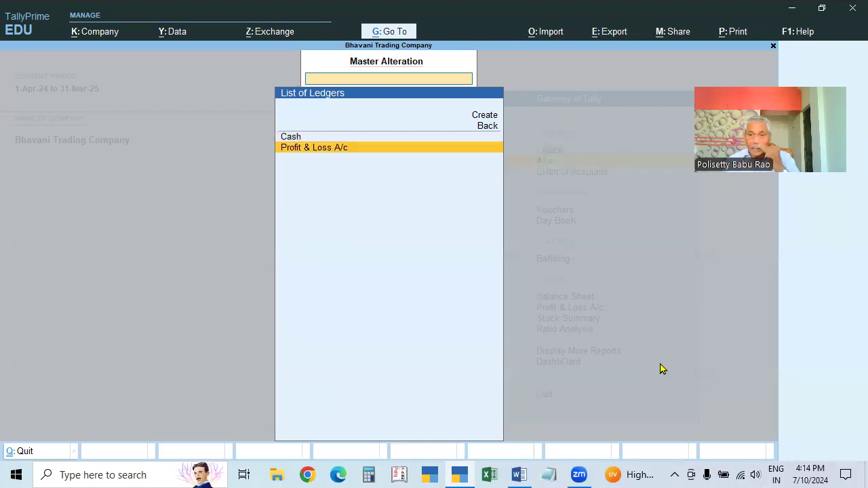
Leave master alteration, then open it again and display the list of ledgers
key(Escape)
key(Escape)
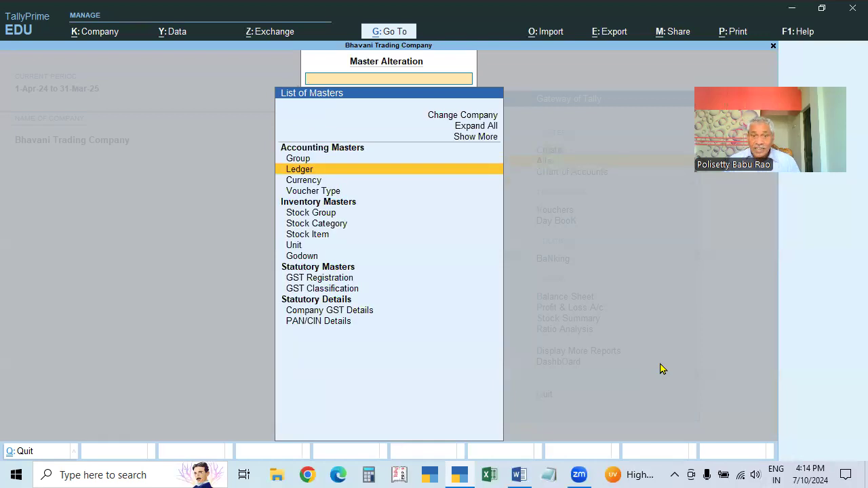
key(Return)
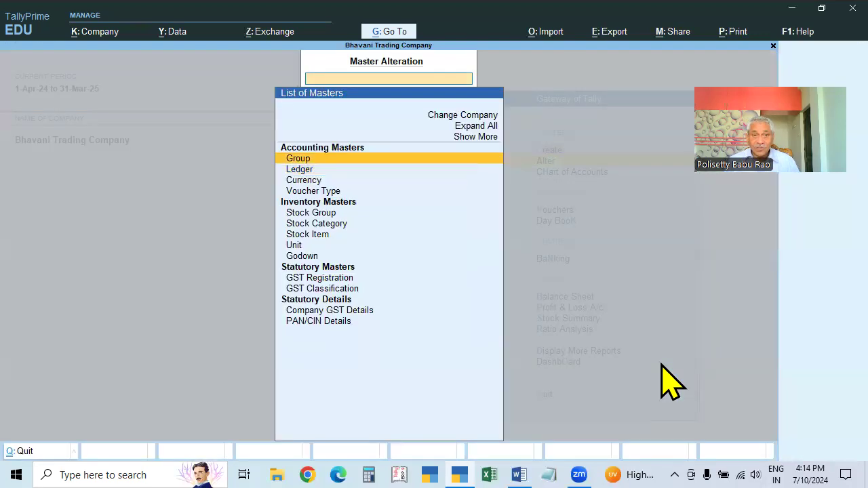
key(Down)
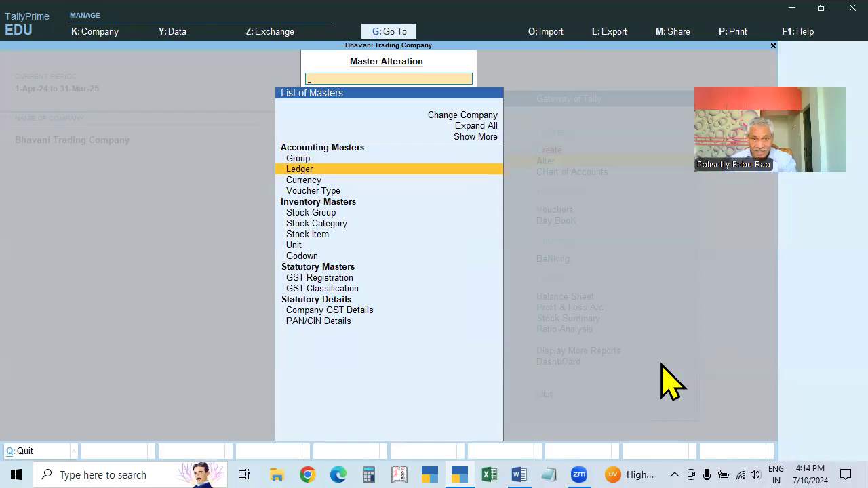
key(Return)
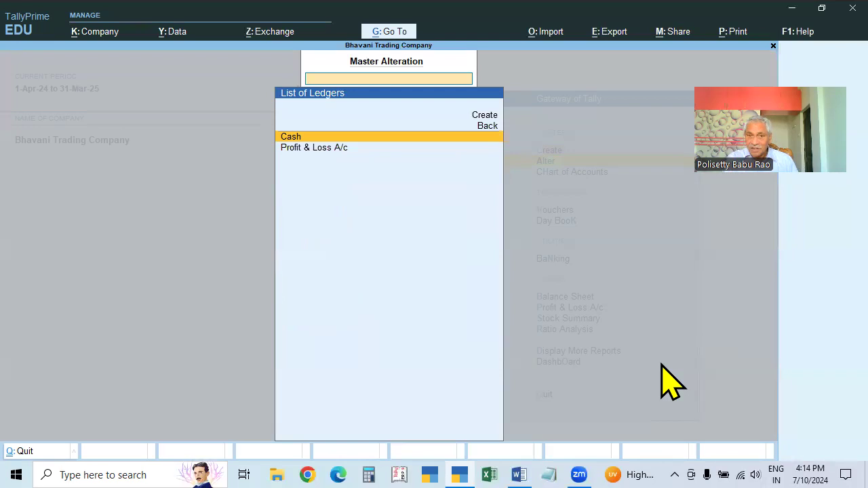
Display the groups that can be altered, then return to the Ledger entry in the list of masters
key(Escape)
key(Up)
key(Return)
key(Escape)
key(Down)
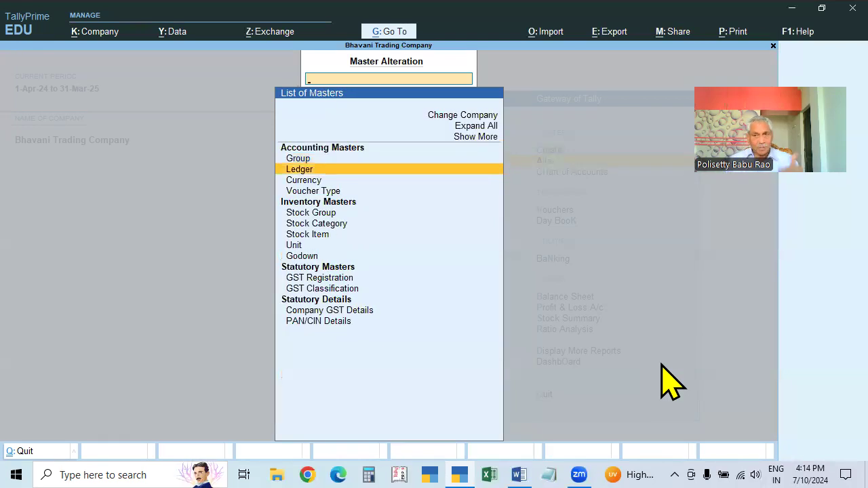
Display the ledgers available for alteration and look over the default Cash and Profit & Loss A/c ledgers
key(Return)
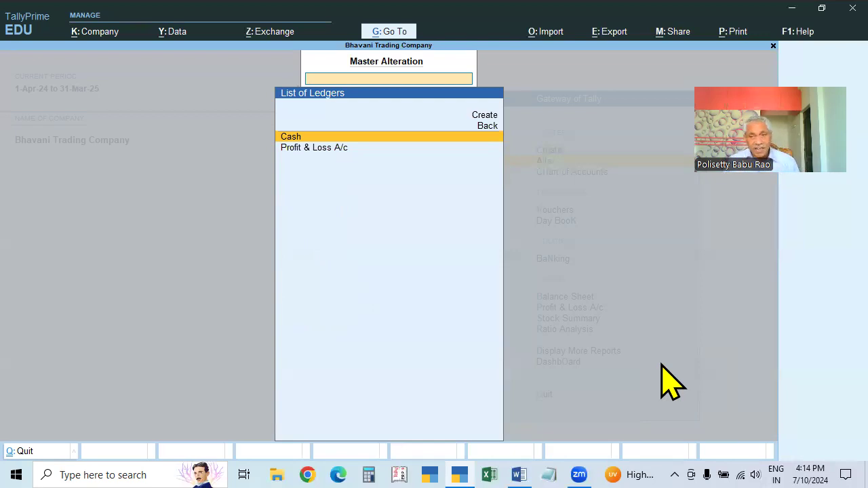
key(Escape)
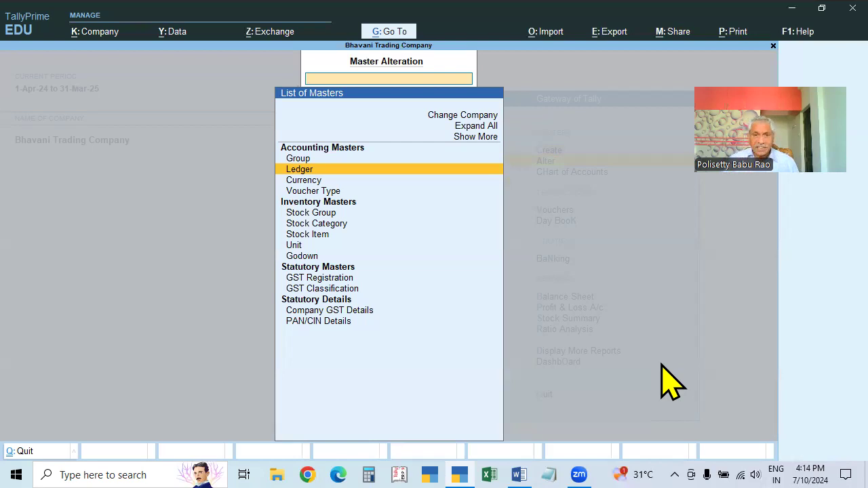
key(Return)
key(Down)
key(Up)
key(Up)
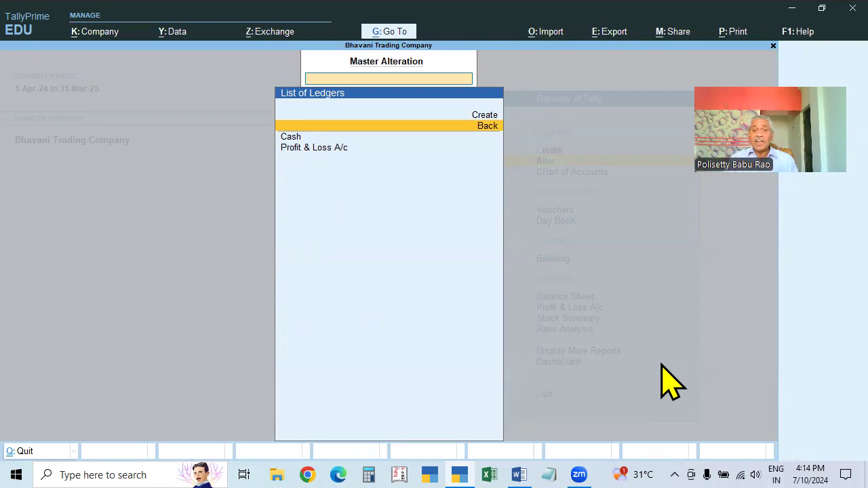
Switch to the Tallyprime Syllabus document in Word and select the words "Create Ledgers" in item 7
click(519, 475)
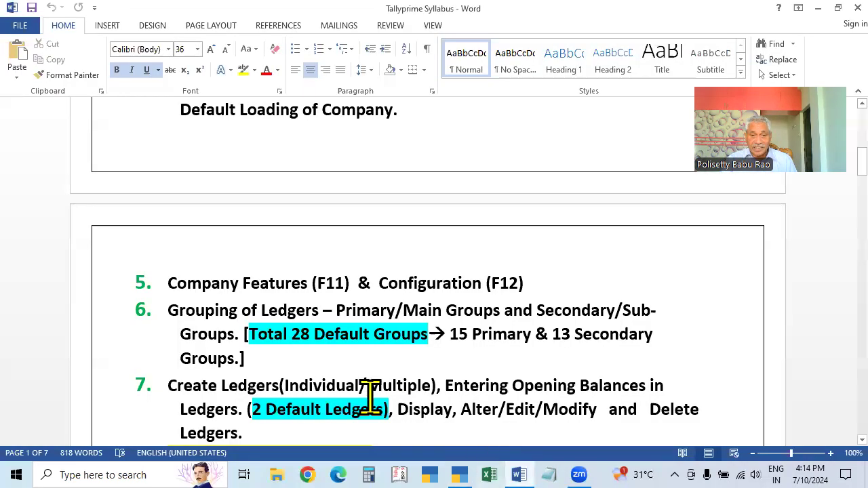
scroll(367, 395, down, 2)
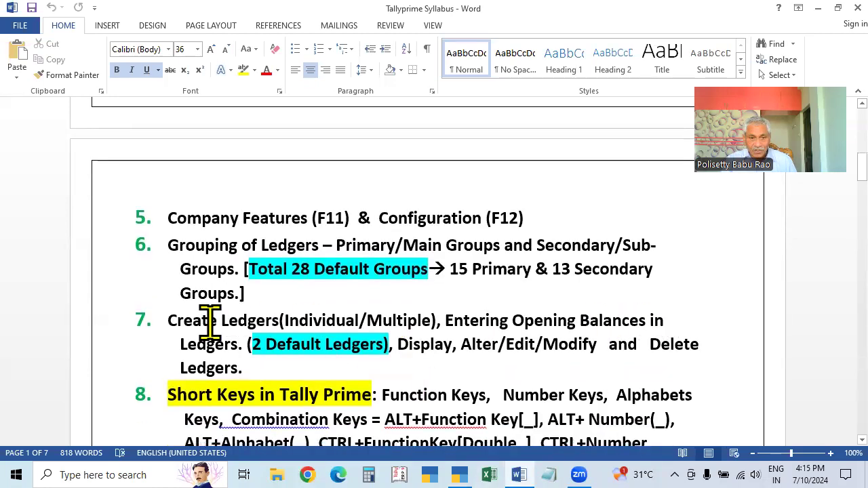
drag(173, 320, 272, 320)
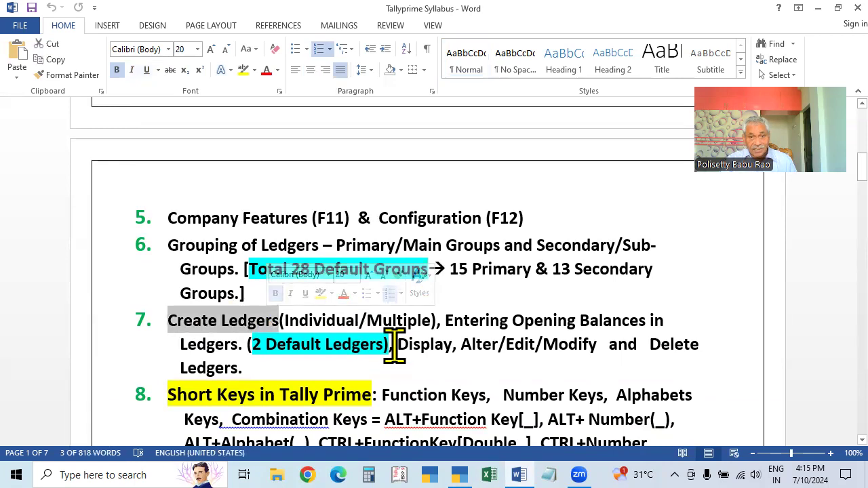
Retype the word "Display" in item 7 of the syllabus and save the document
drag(398, 346, 448, 346)
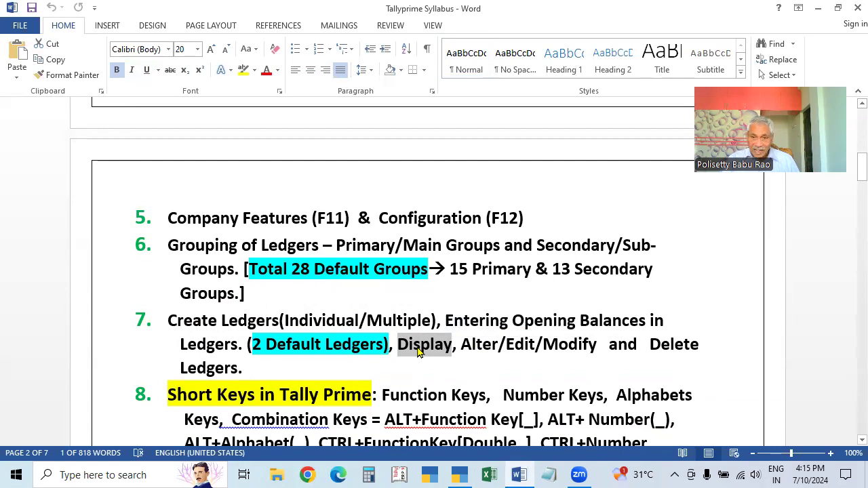
text(`)
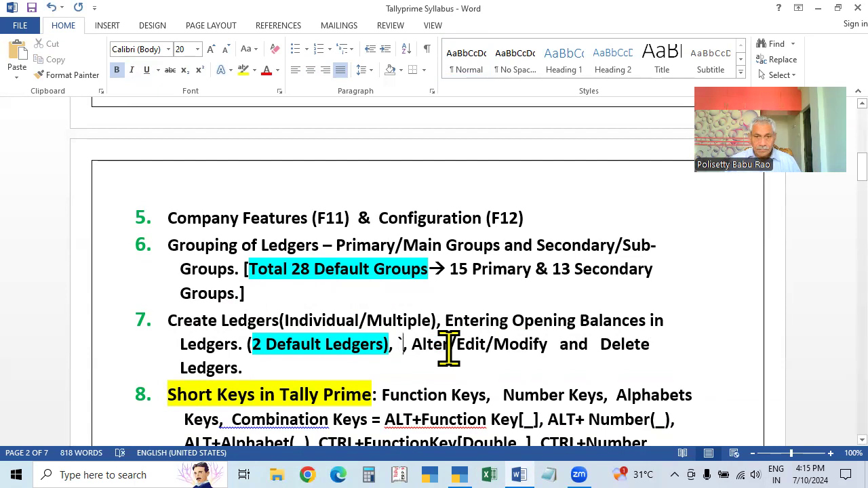
key(BackSpace)
text(Display)
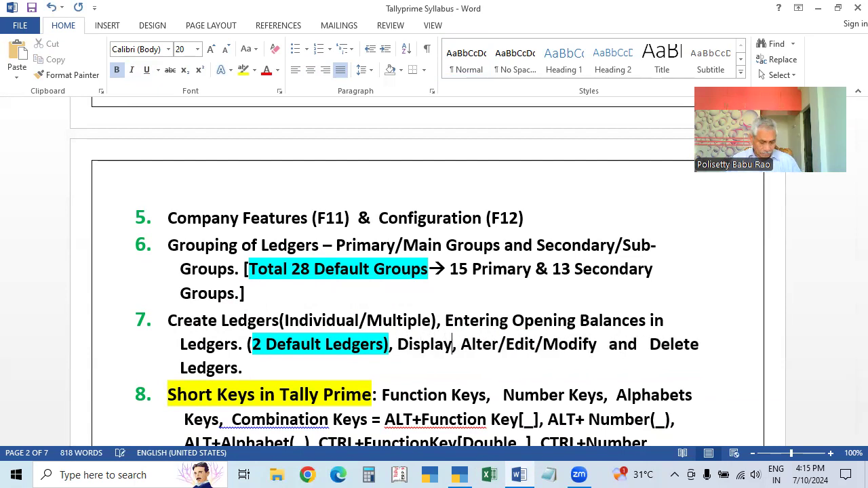
key(ctrl+s)
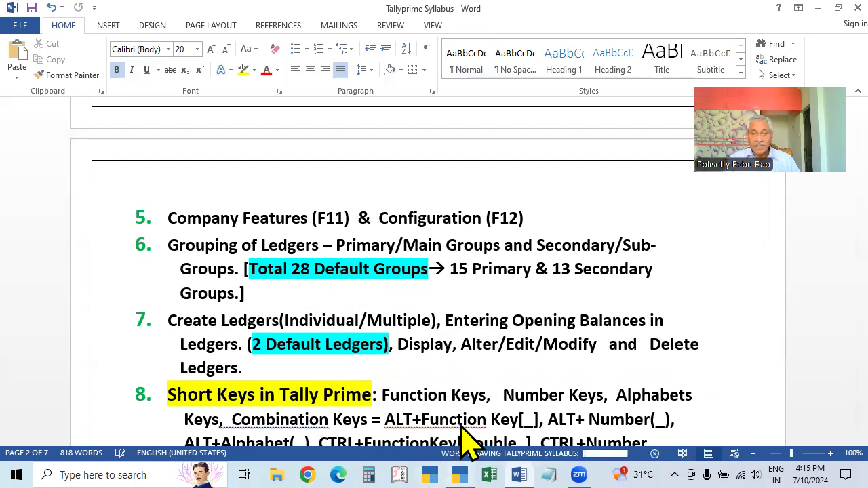
Switch to TallyPrime, reopen master alteration from the Gateway and display the list of ledgers
click(459, 475)
key(Escape)
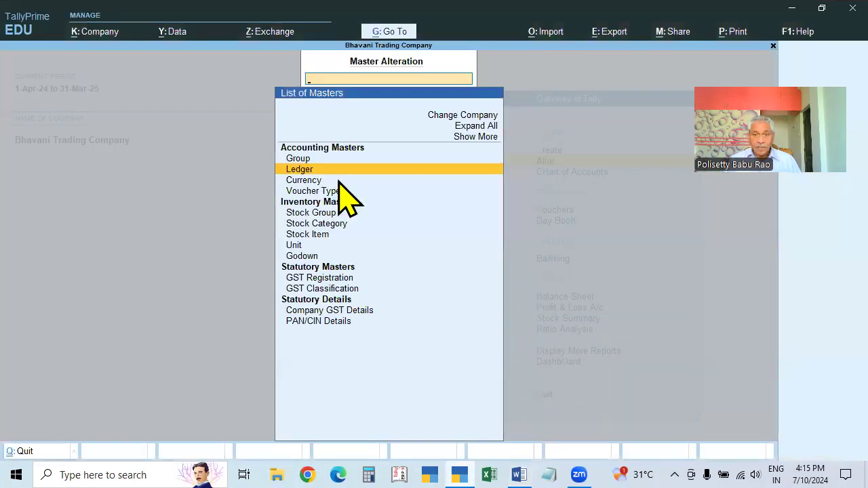
key(Escape)
key(Down)
key(Up)
key(Return)
key(Down)
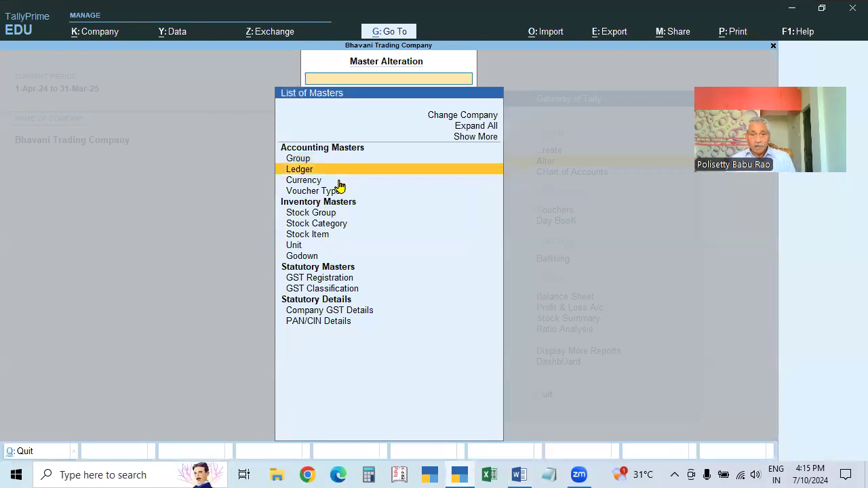
key(Return)
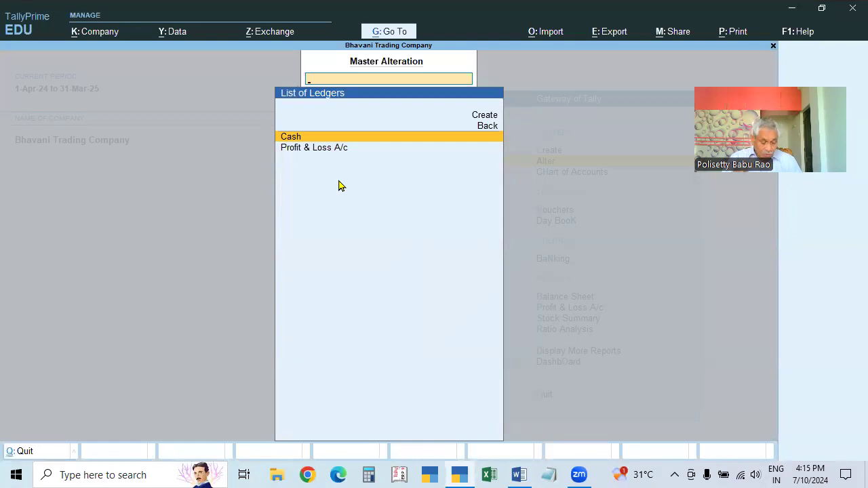
Check item 7 of the Word syllabus, then return to TallyPrime and go to the Ledger entry in master creation
click(515, 474)
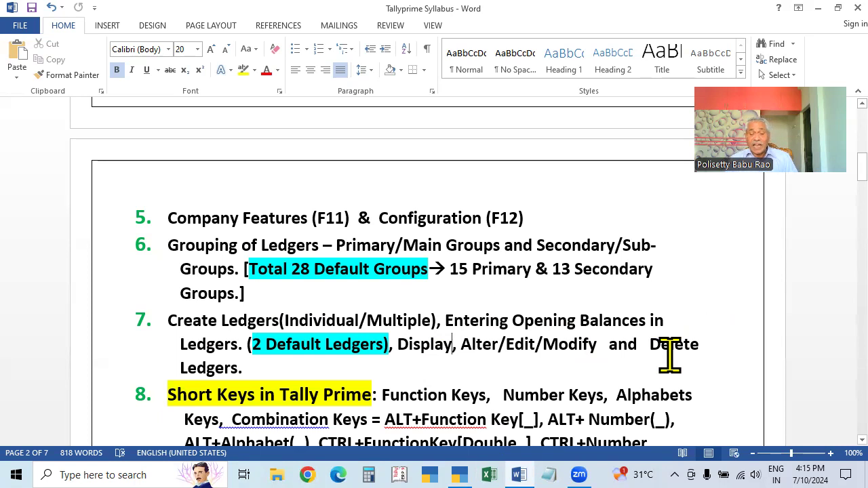
key(alt+Tab)
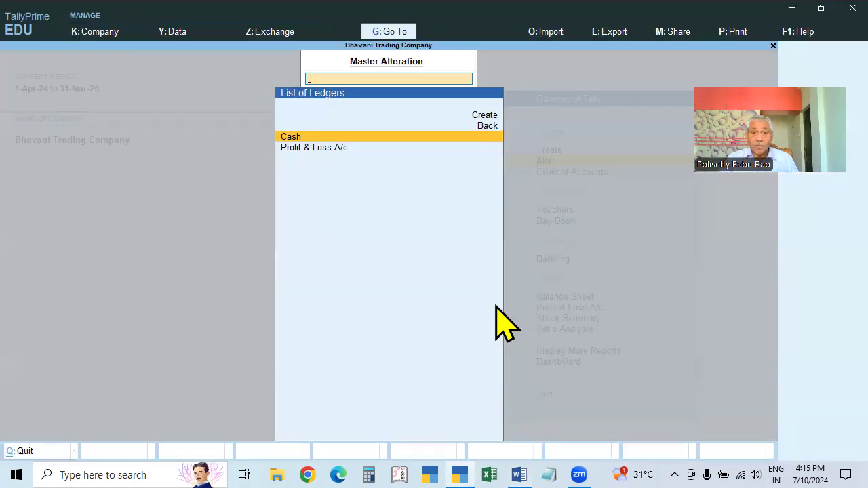
key(Escape)
key(Escape)
key(Up)
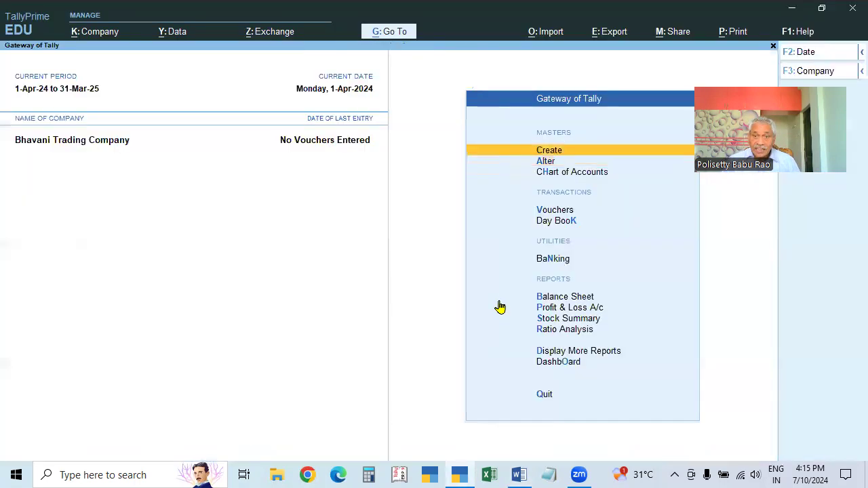
key(Return)
key(Escape)
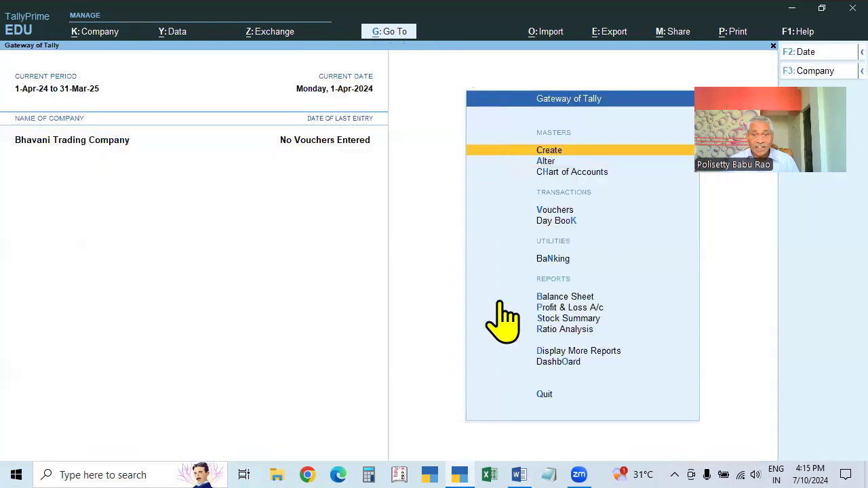
key(Return)
key(Down)
key(Down)
key(Up)
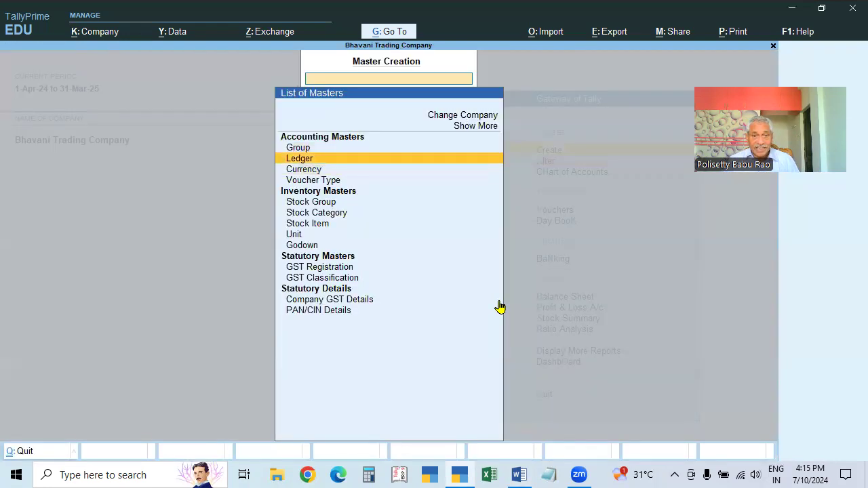
Open and leave the blank ledger creation form, then display the list of ledgers under master alteration
key(Return)
key(Escape)
key(Return)
key(Down)
key(Return)
key(Down)
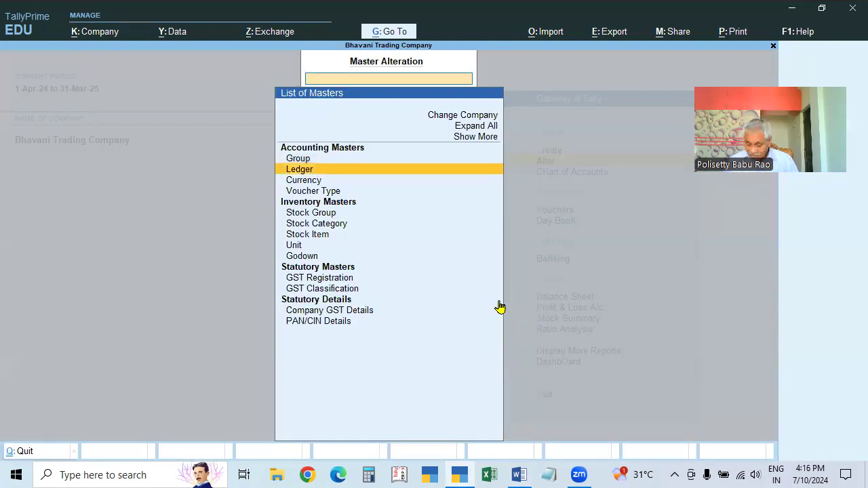
key(Return)
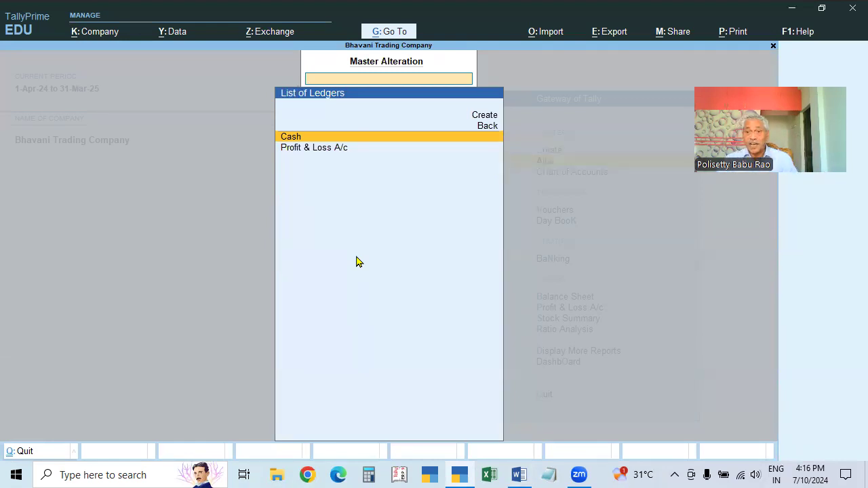
Return to the Gateway of Tally, then reopen the list of ledgers through Alter and Ledger
key(q)
key(Escape)
key(Escape)
key(Escape)
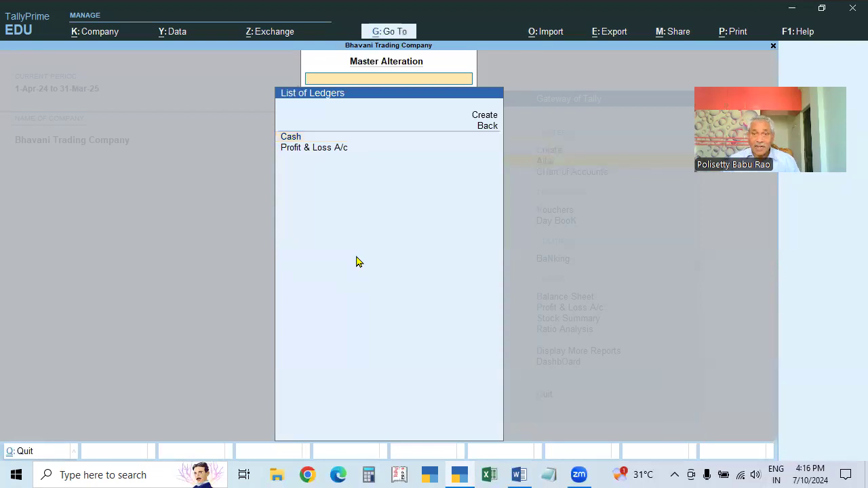
key(Up)
key(Down)
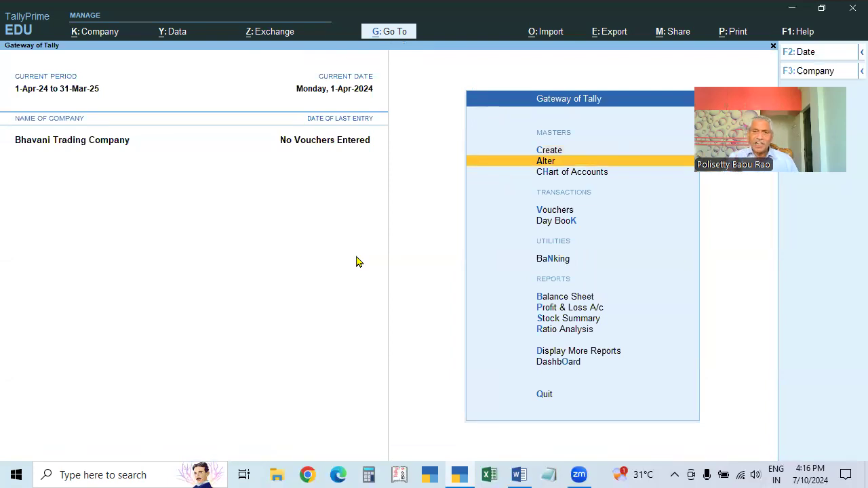
key(Return)
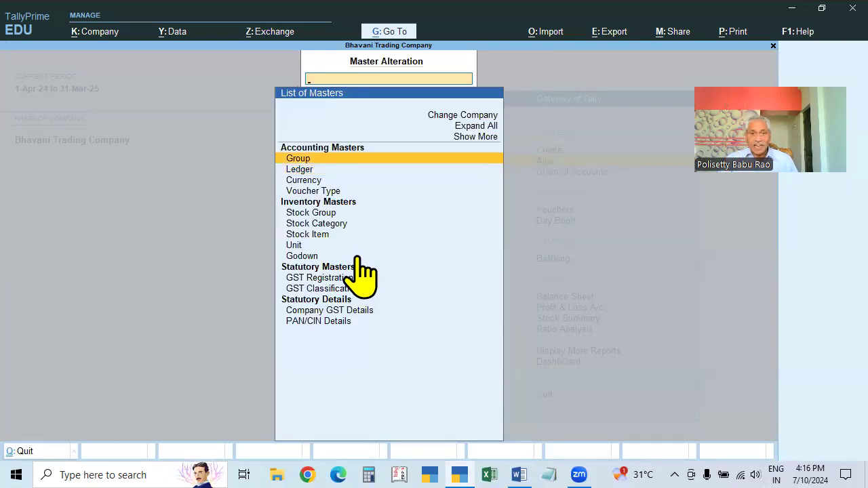
click(300, 172)
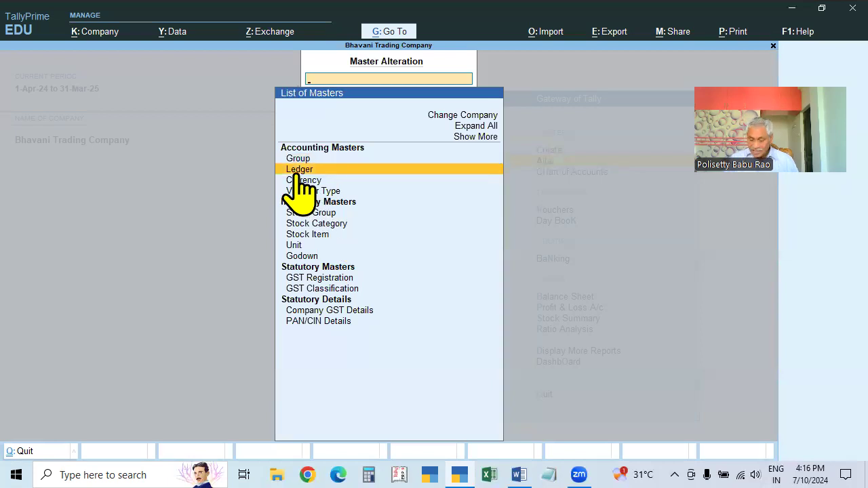
click(299, 172)
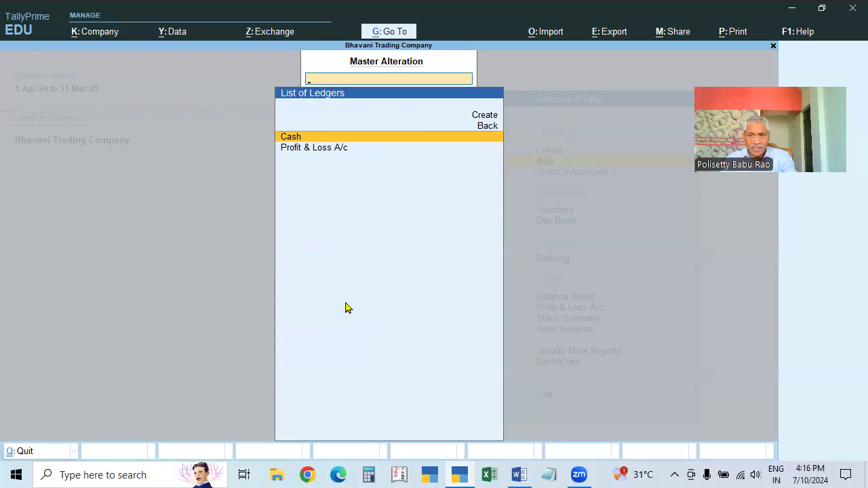
View a blank ledger creation form opened from the alteration ledger list, then return to the Create entry of the Gateway
click(486, 117)
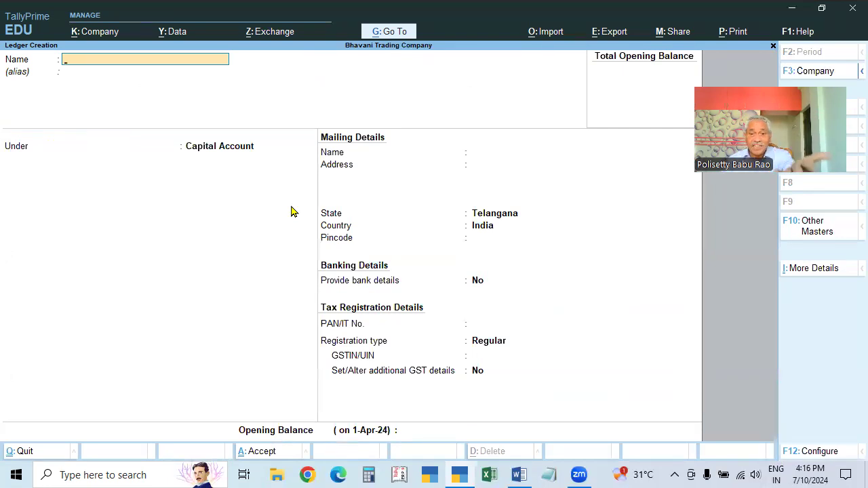
key(Escape)
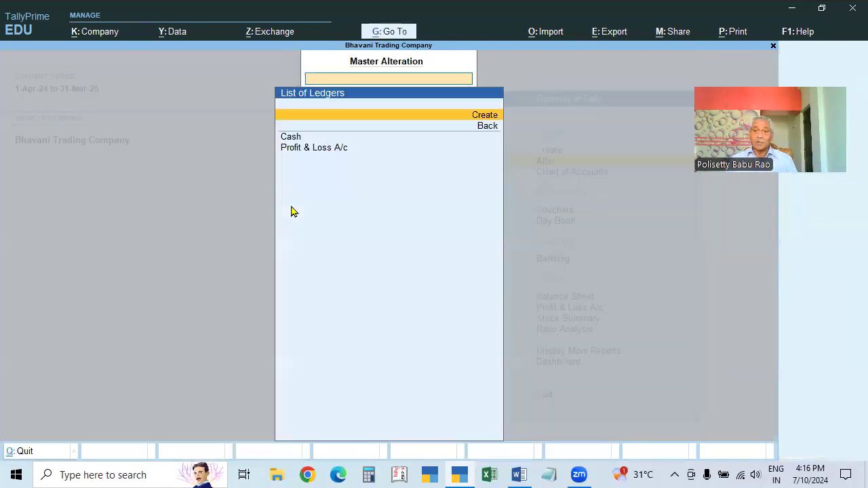
key(Escape)
key(Up)
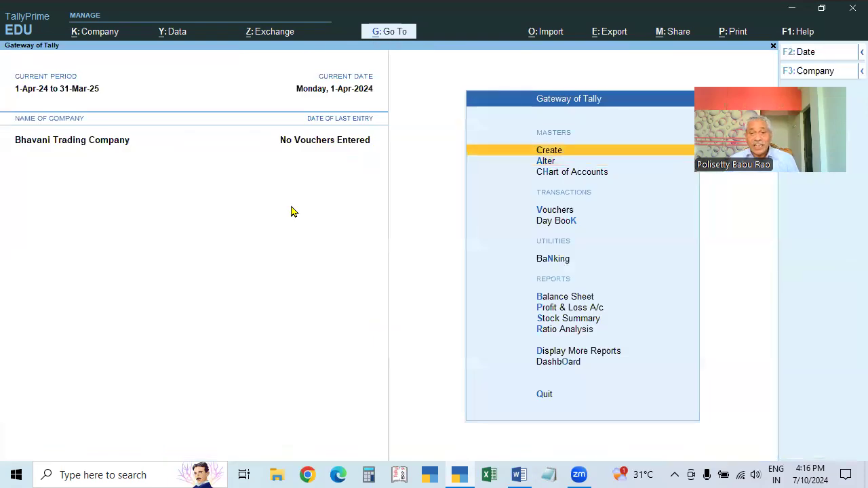
View the ledger creation form through master creation, then view the masters available for alteration and return to the Gateway
key(Return)
key(Down)
key(Return)
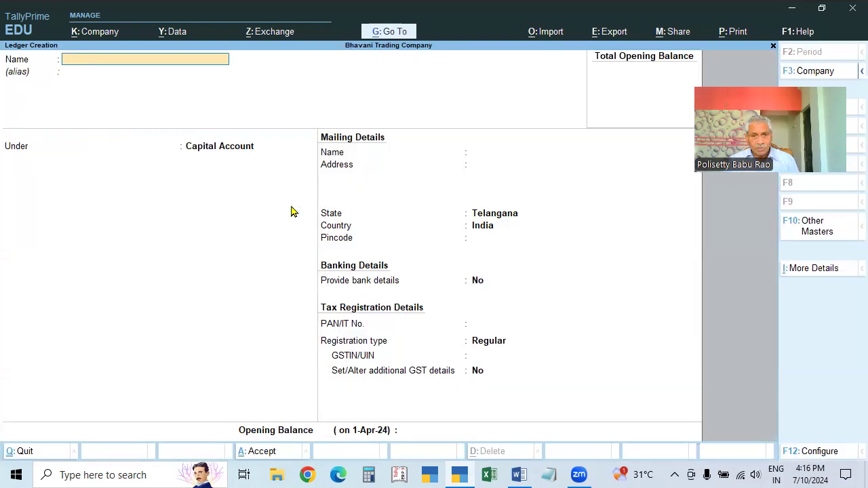
key(Escape)
key(Return)
key(Escape)
key(Down)
key(Return)
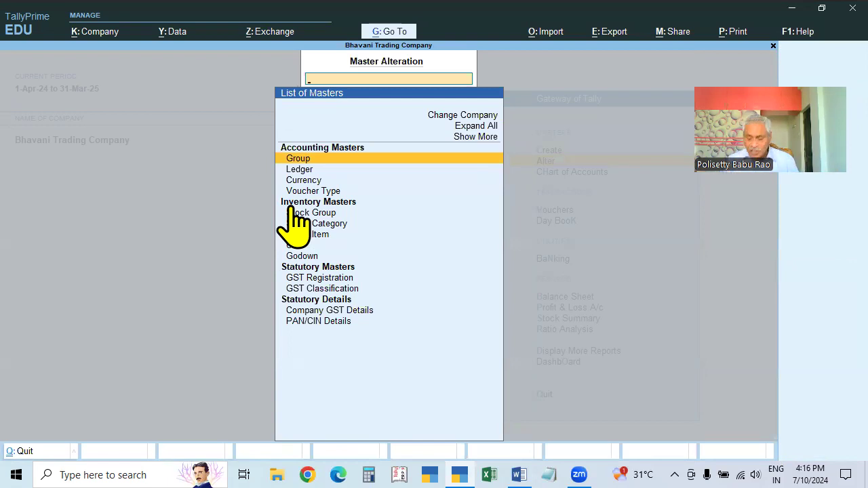
key(Escape)
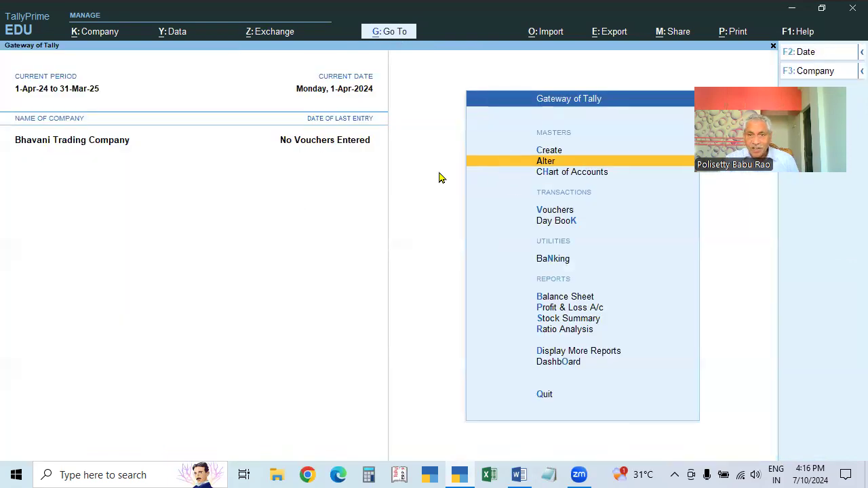
Display the ledgers in the Chart of Accounts, then view the alteration masters and return to the Gateway's Alter entry
click(559, 174)
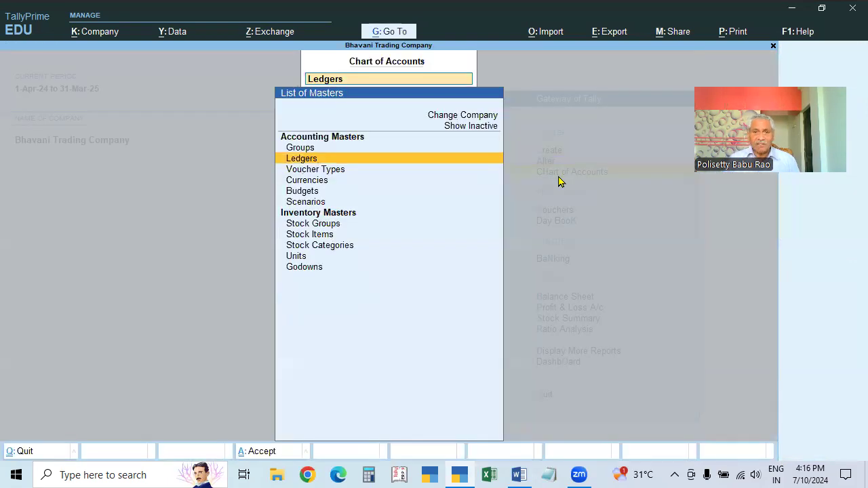
key(Return)
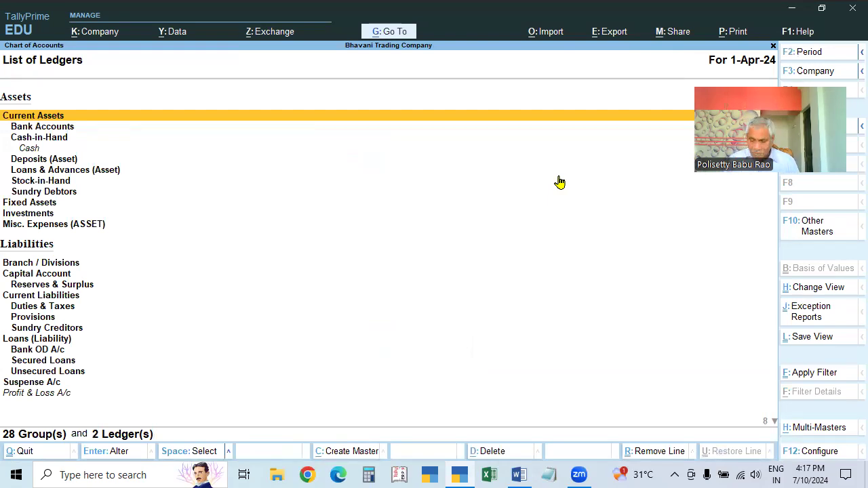
key(Escape)
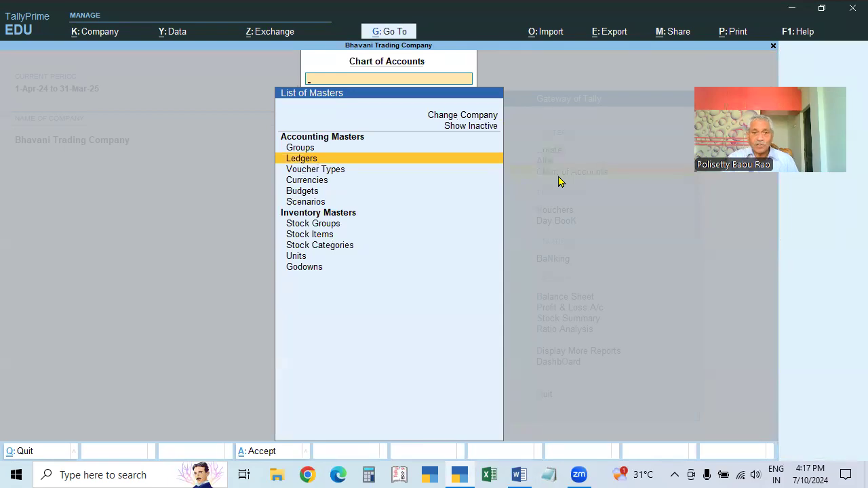
key(Escape)
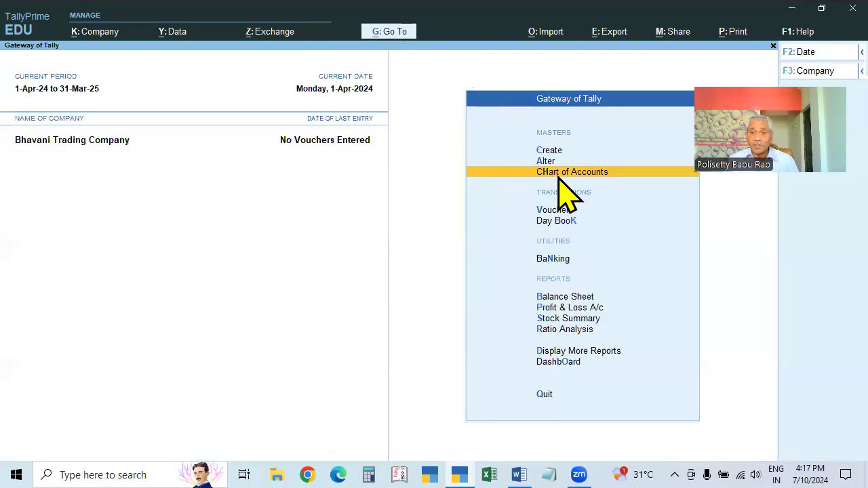
click(557, 163)
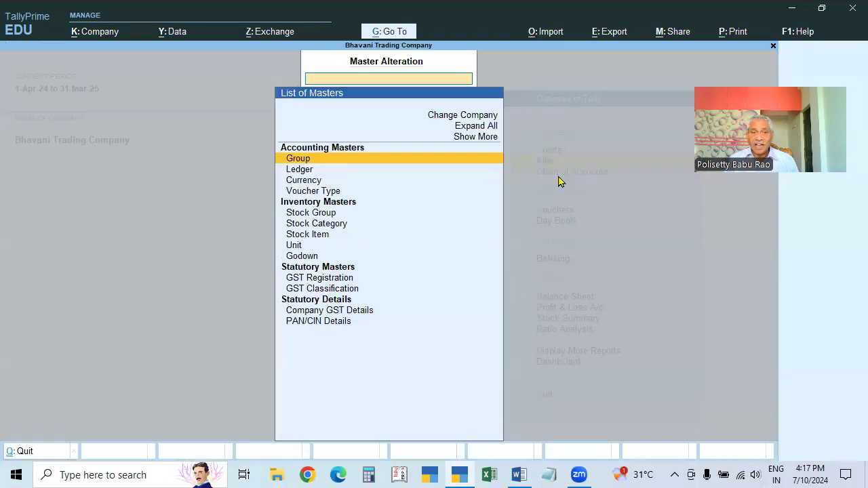
key(Escape)
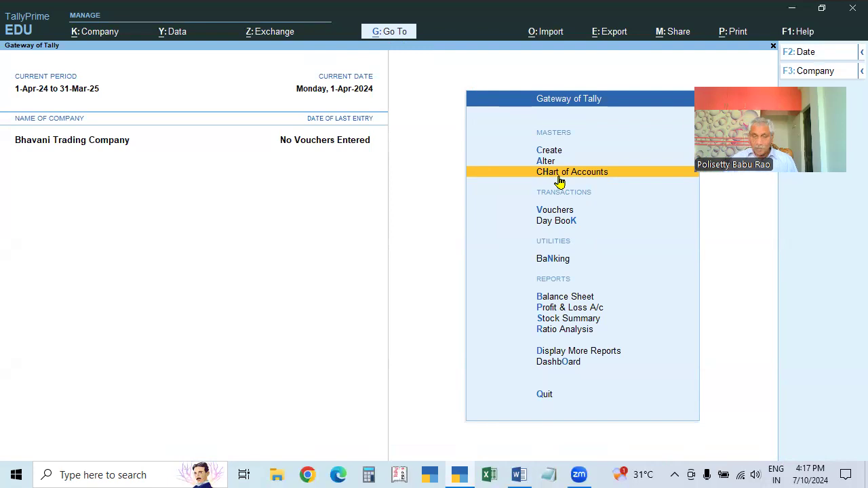
key(Up)
Review the ledger topics in the Word syllabus, then switch to TallyPrime and open a blank ledger creation form
key(alt+Tab)
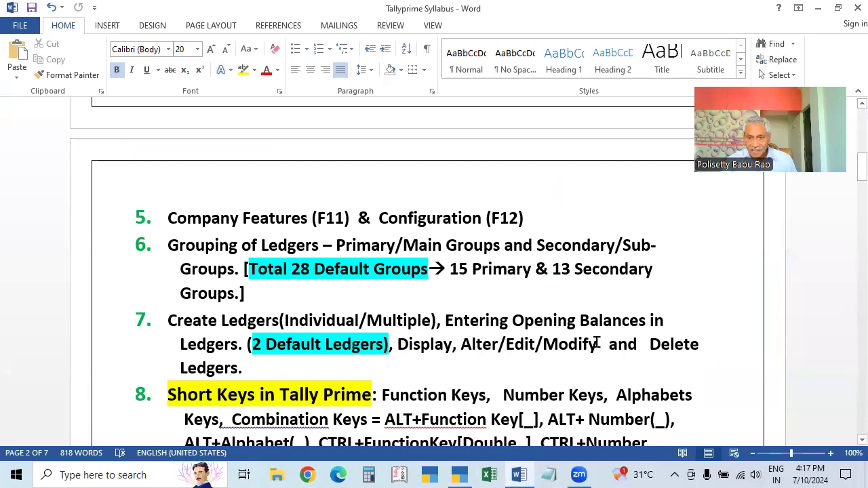
key(alt+Tab)
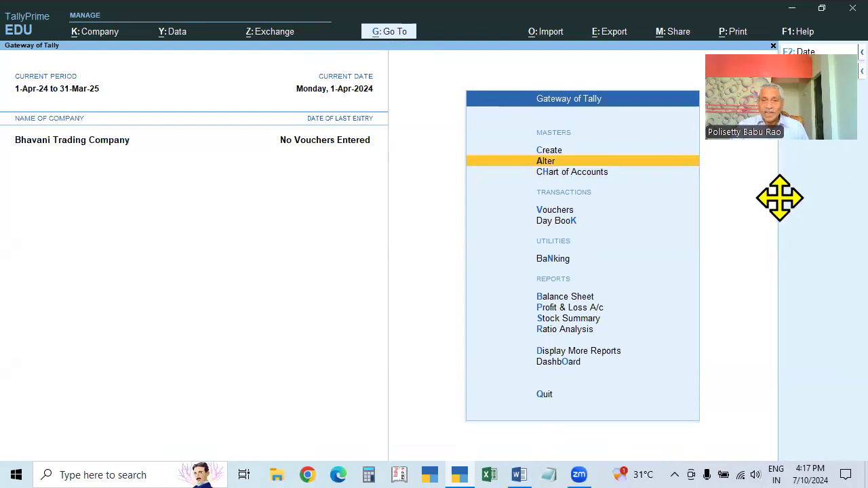
click(551, 151)
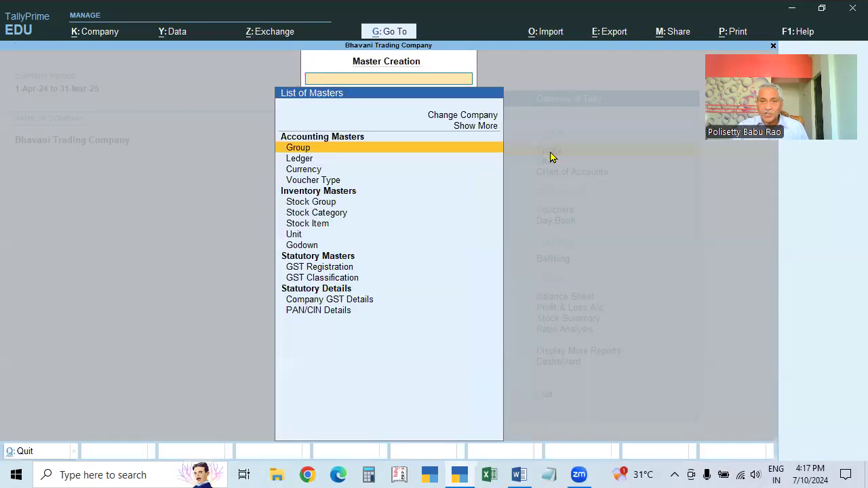
key(Down)
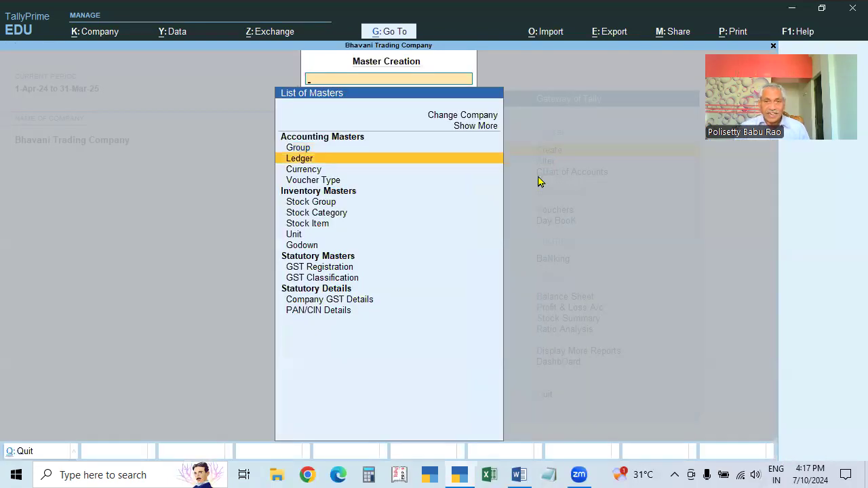
key(Return)
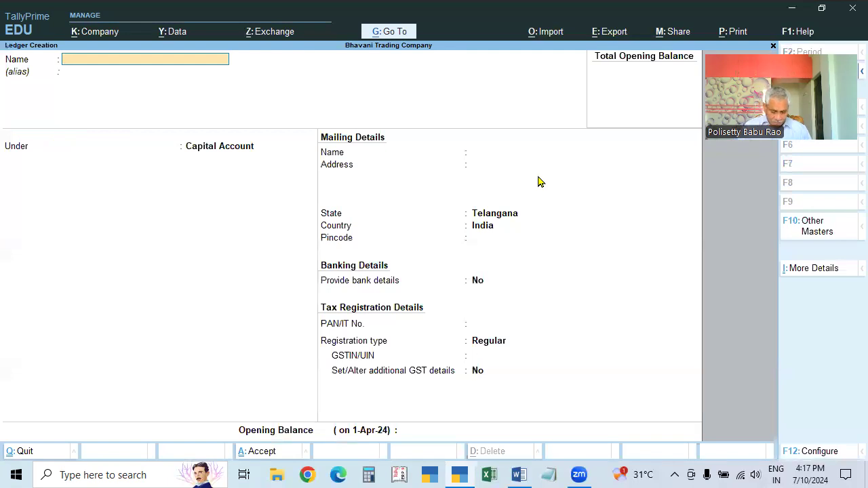
text(Ra)
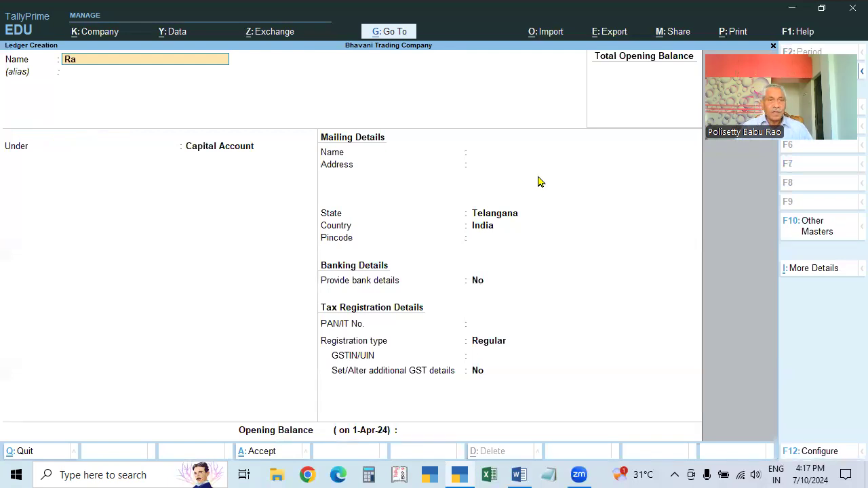
text(gna)
key(BackSpace)
key(BackSpace)
key(BackSpace)
text(nga)
key(Return)
key(Return)
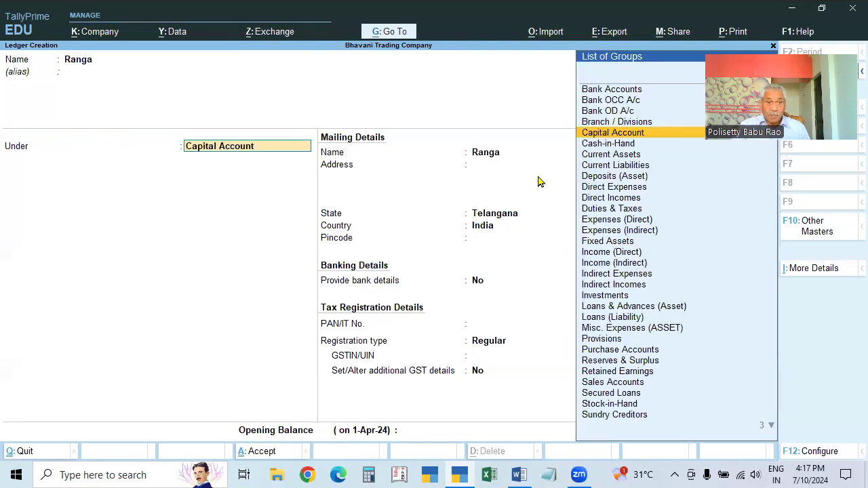
key(alt+Tab)
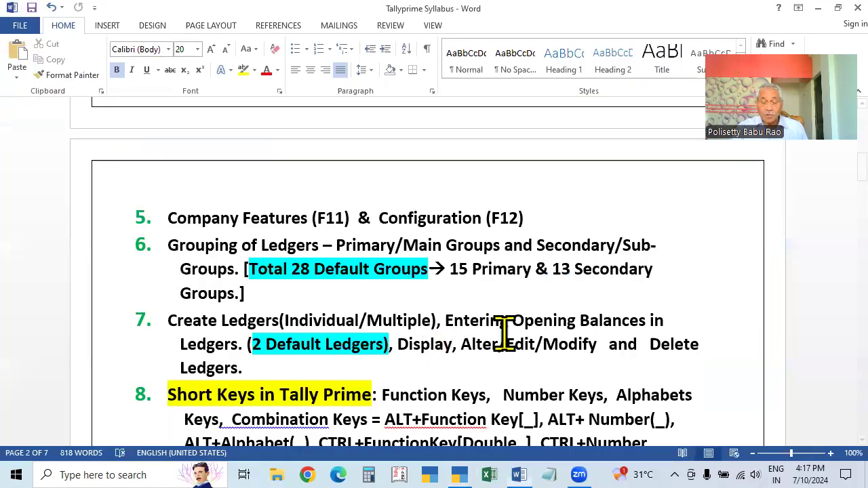
key(alt+Tab)
key(BackSpace)
key(Escape)
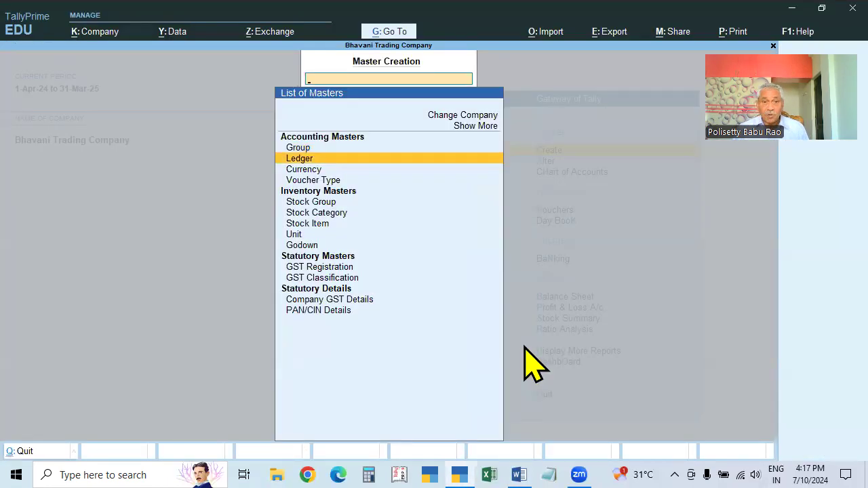
Reopen the ledger creation form, glance at the Word syllabus, and enter the party's name as ledger name with a blank alias
key(Return)
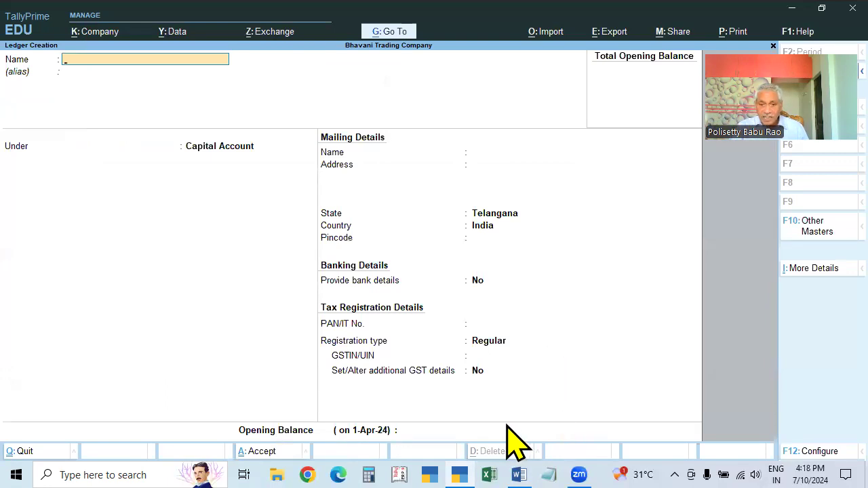
click(519, 475)
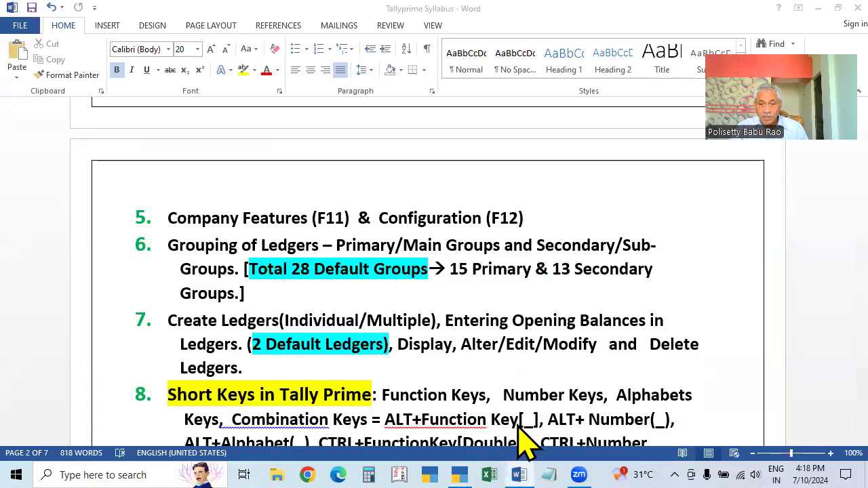
click(521, 478)
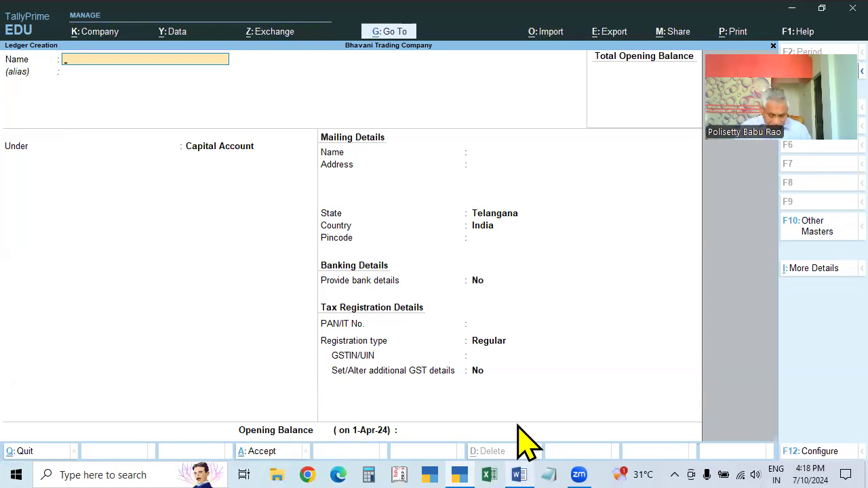
text(Ranga)
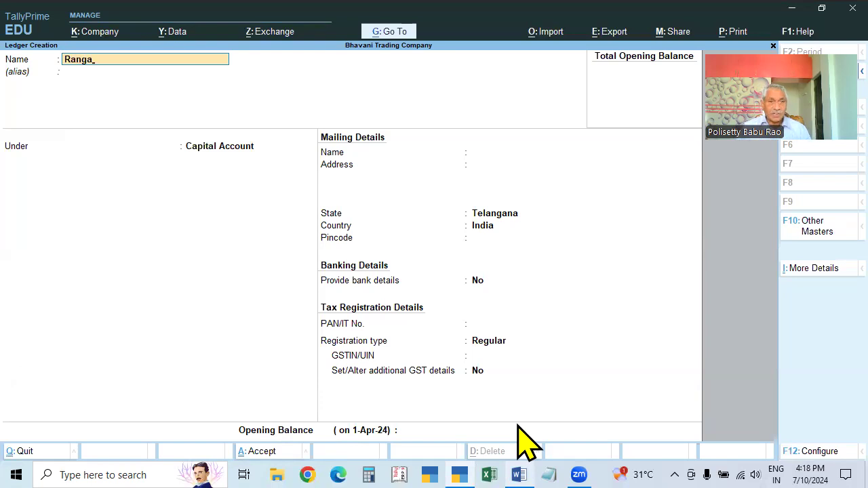
key(Return)
key(Return)
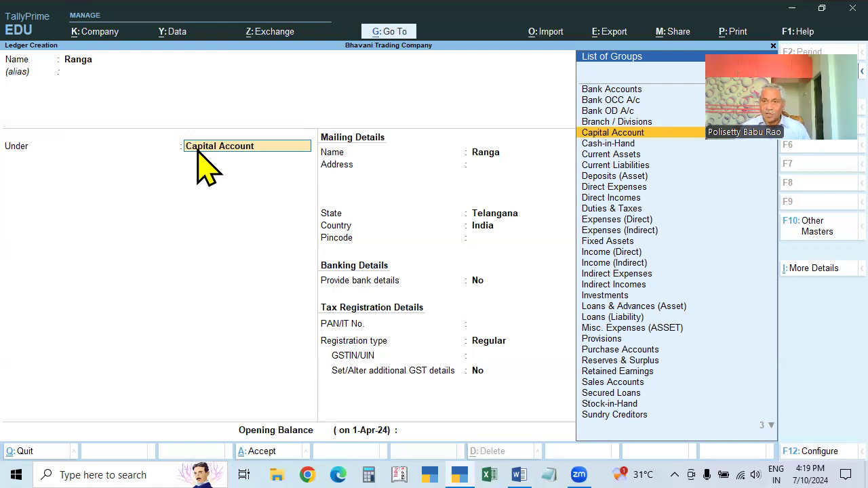
Place the ledger under the Sundry Creditors group and keep Maintain balances bill-by-bill at No
text(Sun)
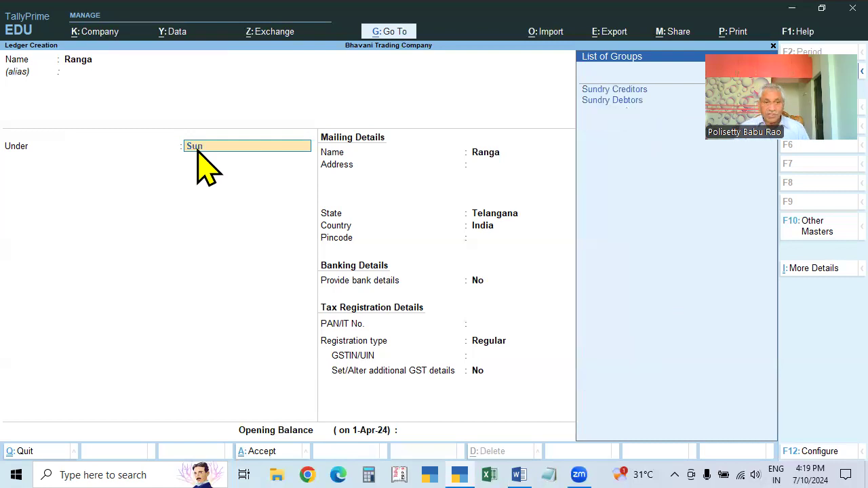
click(620, 90)
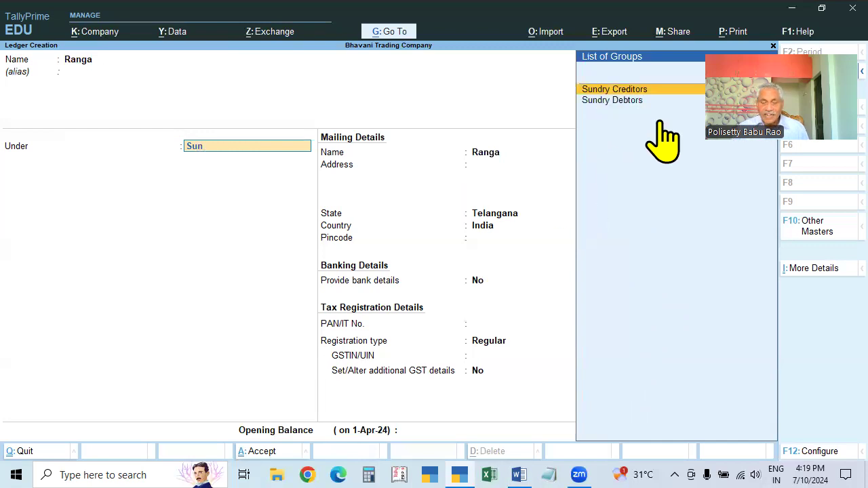
key(Return)
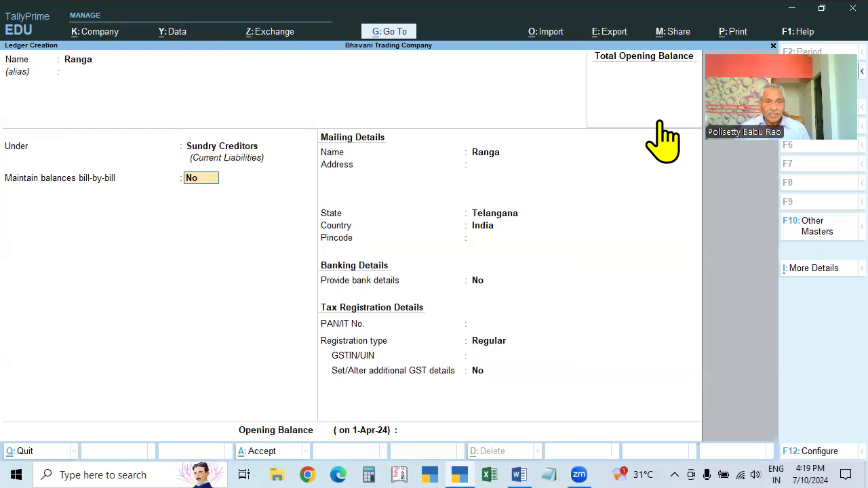
key(Return)
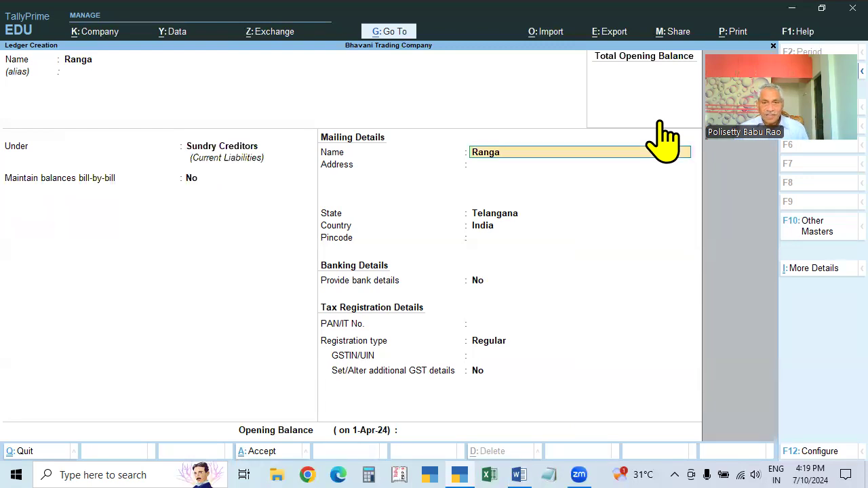
Accept the mailing name, leave the address blank, and keep Telangana as the state and India as the country
key(Return)
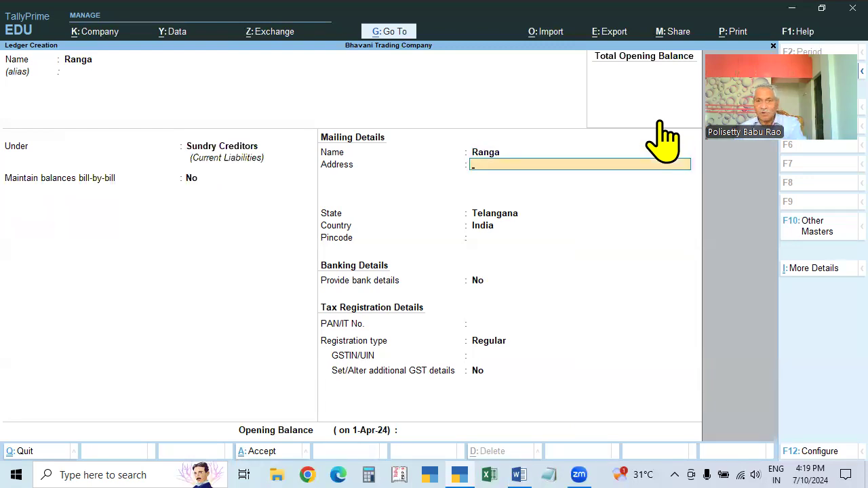
key(Return)
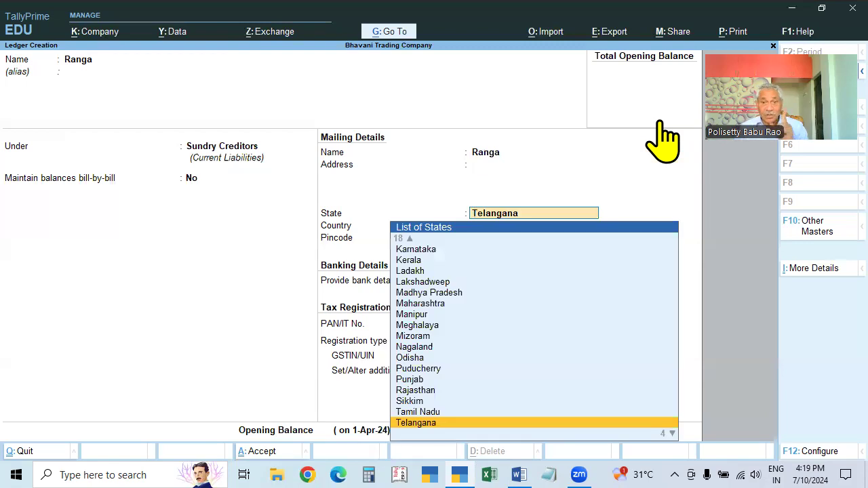
key(Return)
key(BackSpace)
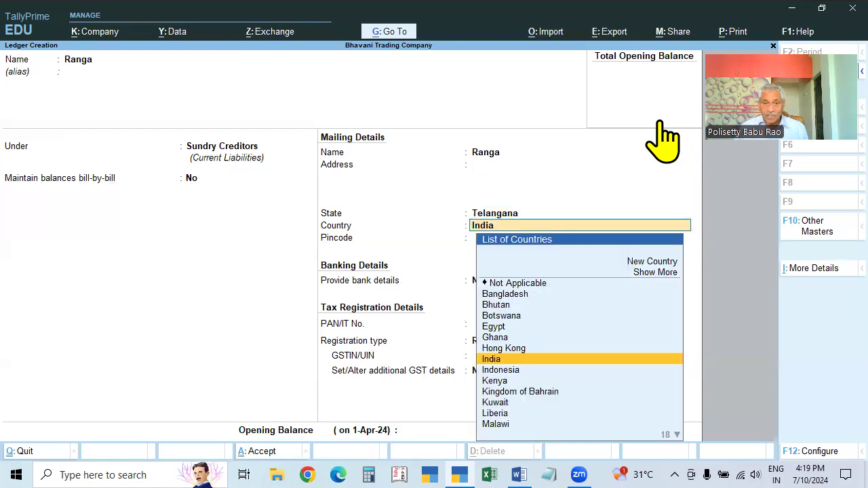
key(BackSpace)
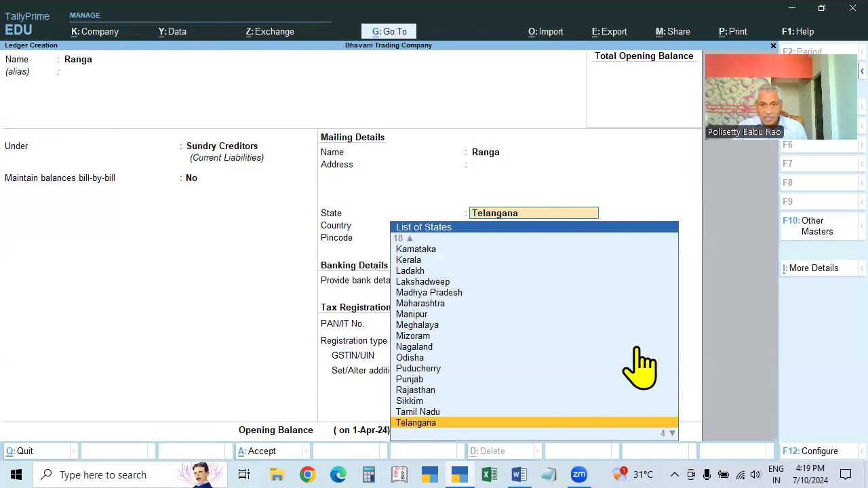
key(Return)
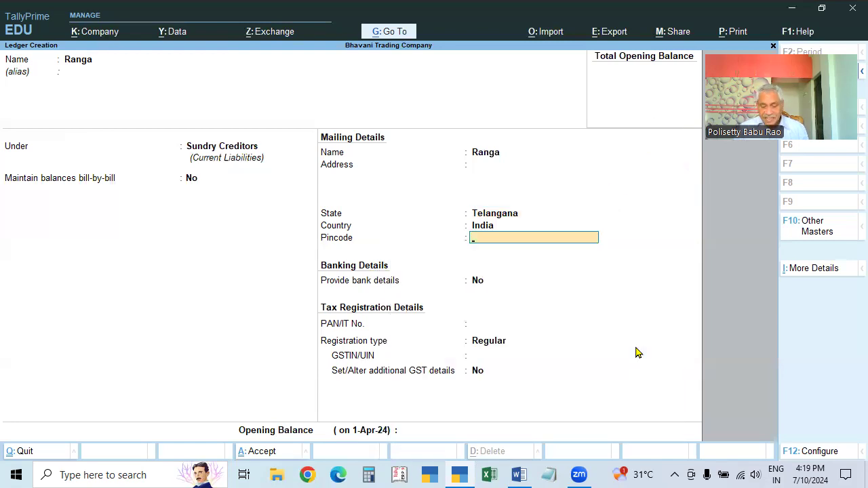
key(BackSpace)
key(BackSpace)
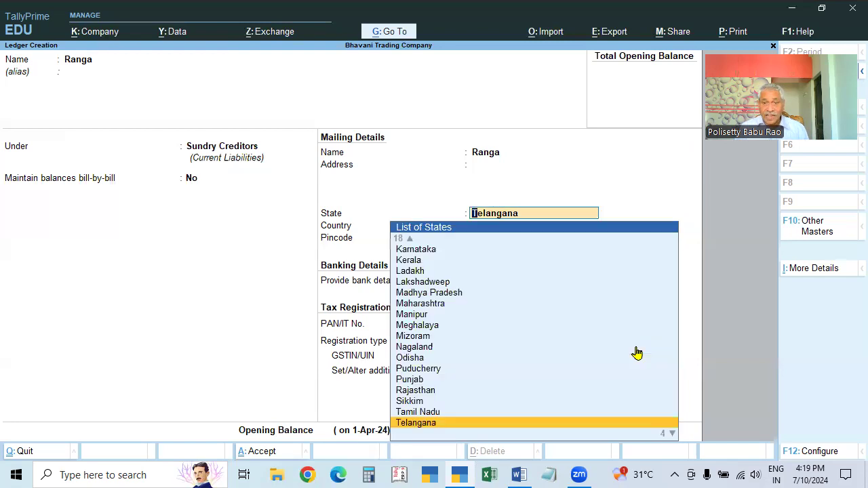
key(Return)
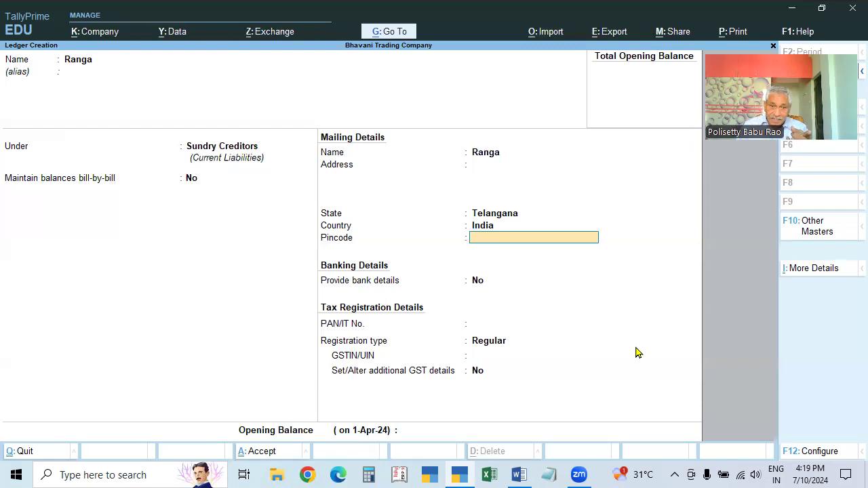
key(BackSpace)
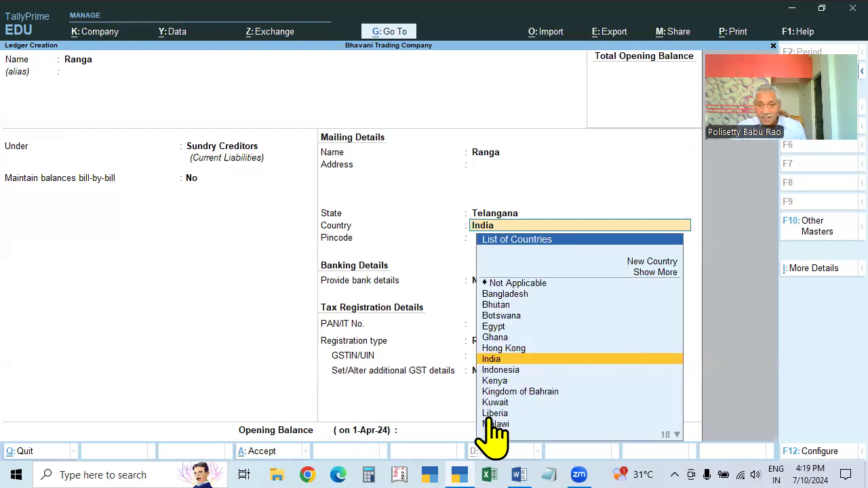
key(Return)
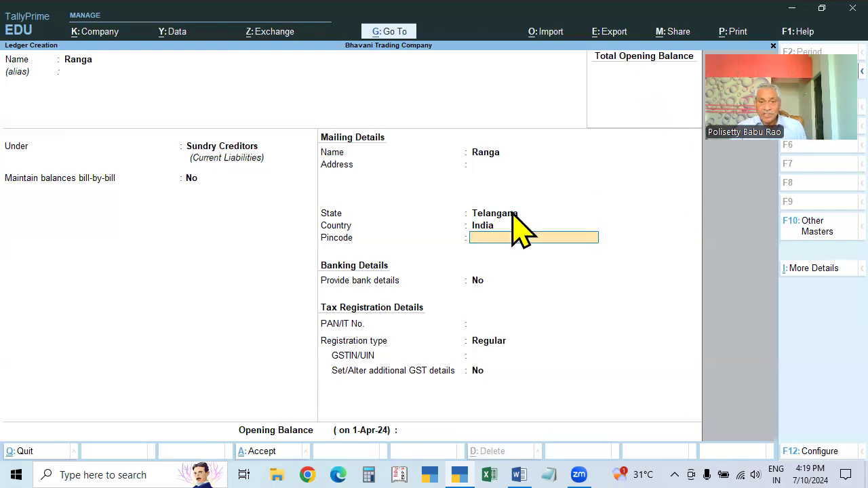
Enter the party's postal pincode in the mailing details, recheck the country, and advance to the bank details option
text(500046)
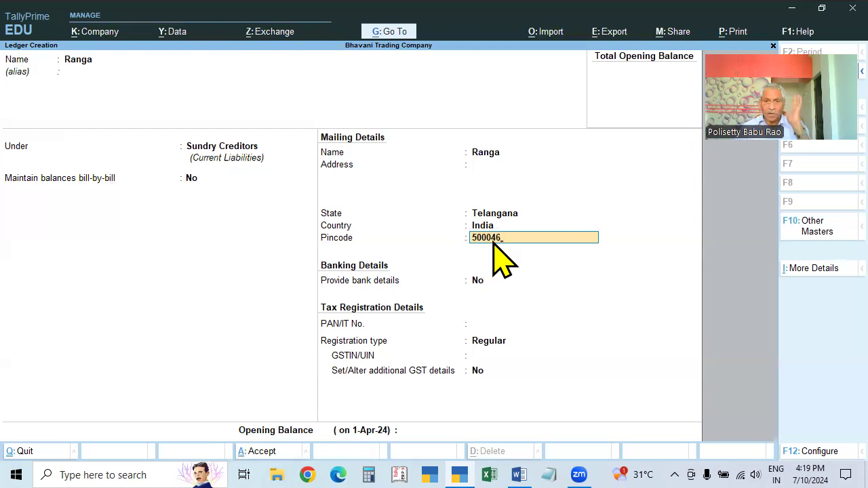
key(Return)
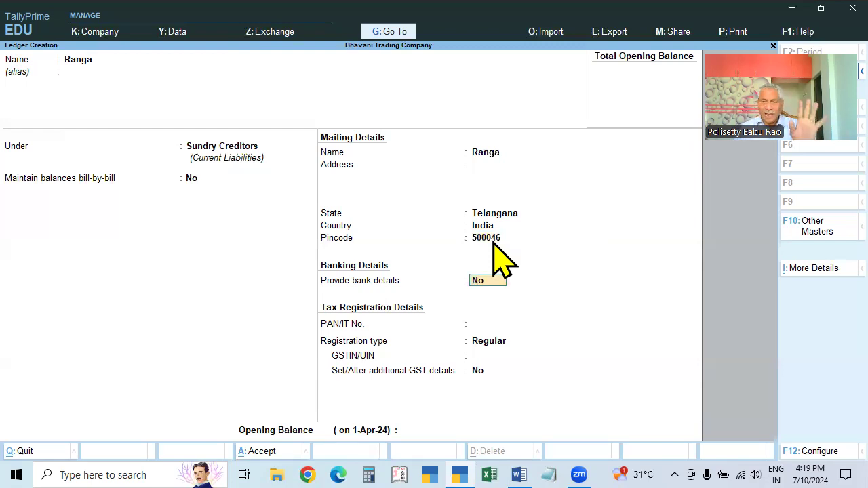
key(BackSpace)
key(BackSpace)
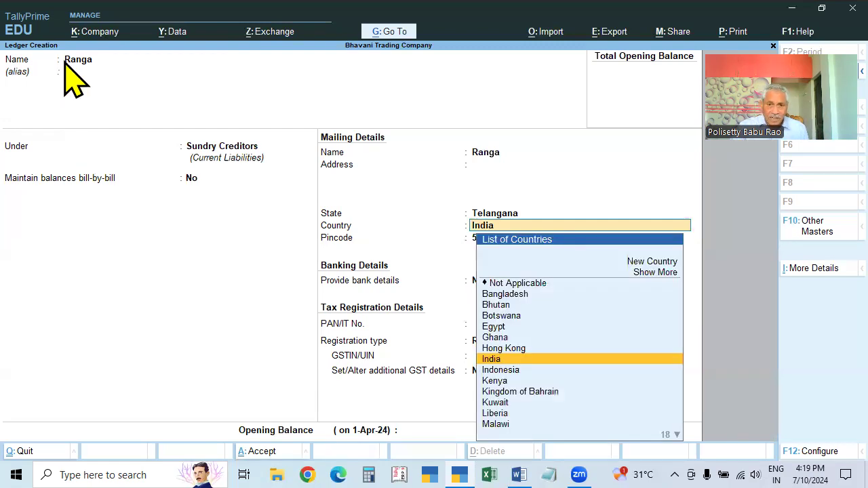
key(Return)
key(Return)
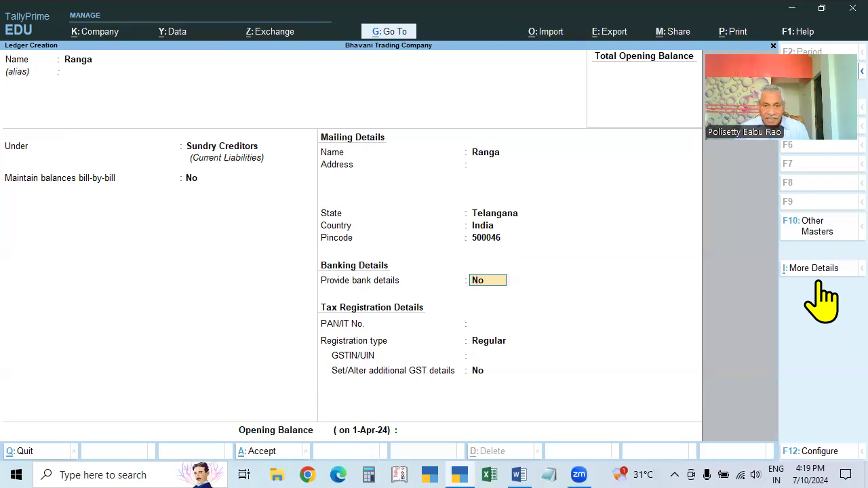
Keep bank details at No, registration type Regular and additional GST details at No, leave PAN and GSTIN blank, and advance to the opening balance
key(Return)
key(Return)
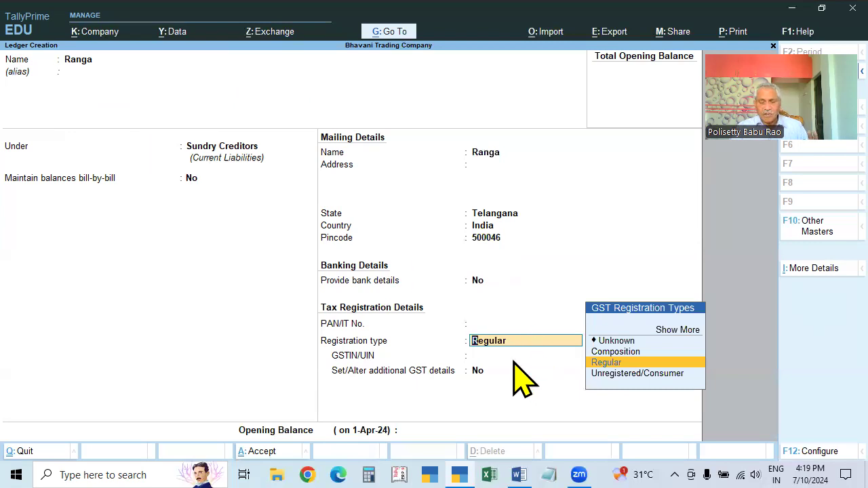
key(Return)
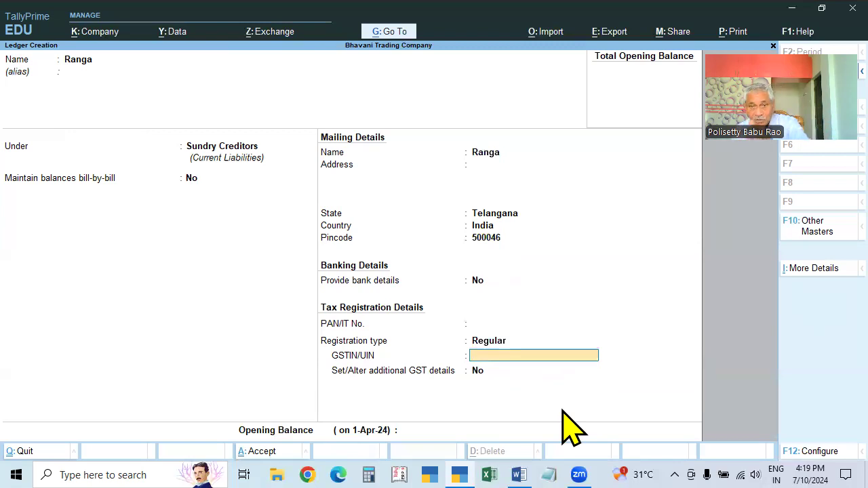
key(Return)
key(Return)
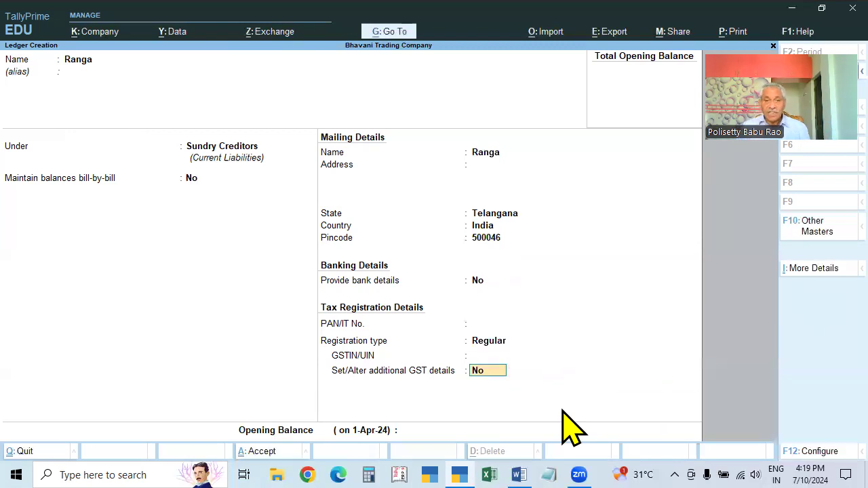
key(Return)
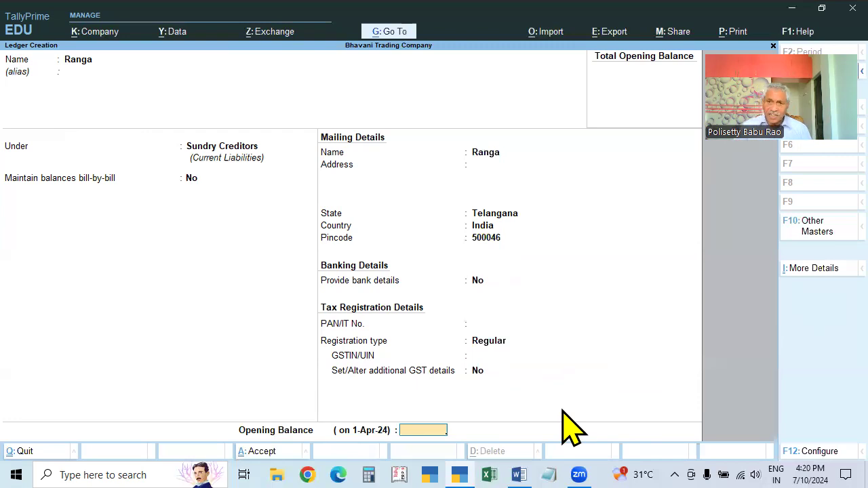
Leave the opening balance blank, save the new Sundry Creditors ledger, and return to the Gateway of Tally
key(Return)
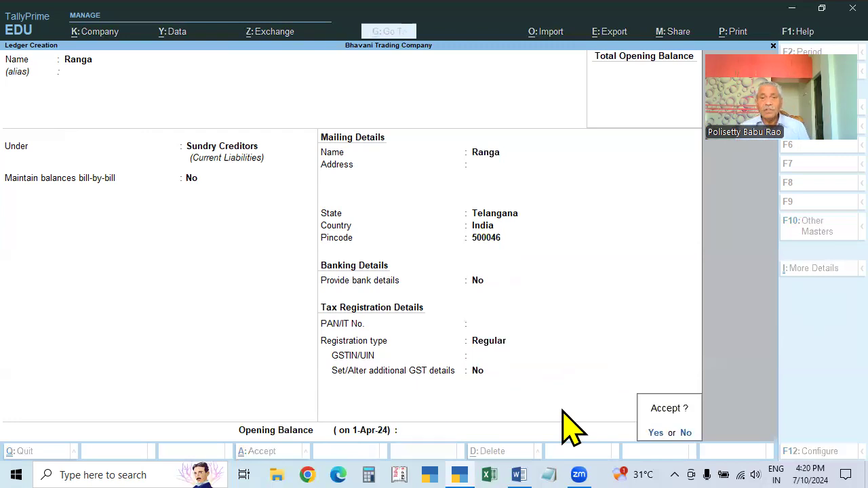
key(y)
key(Escape)
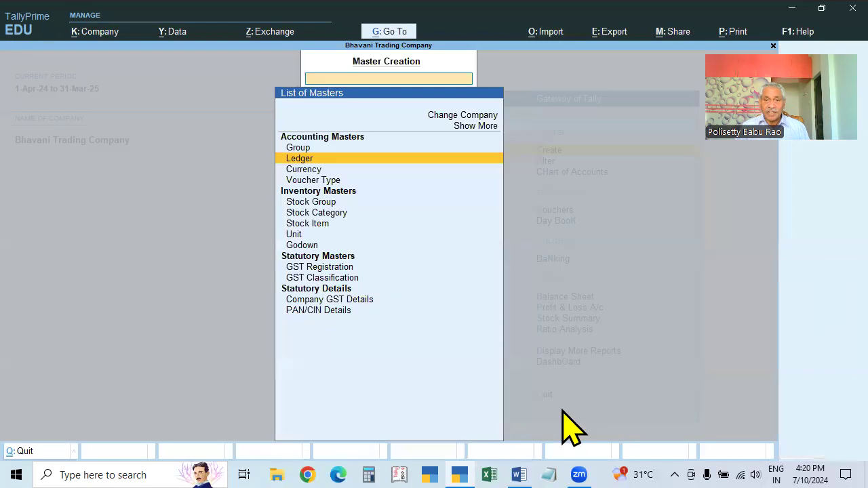
key(Escape)
key(Down)
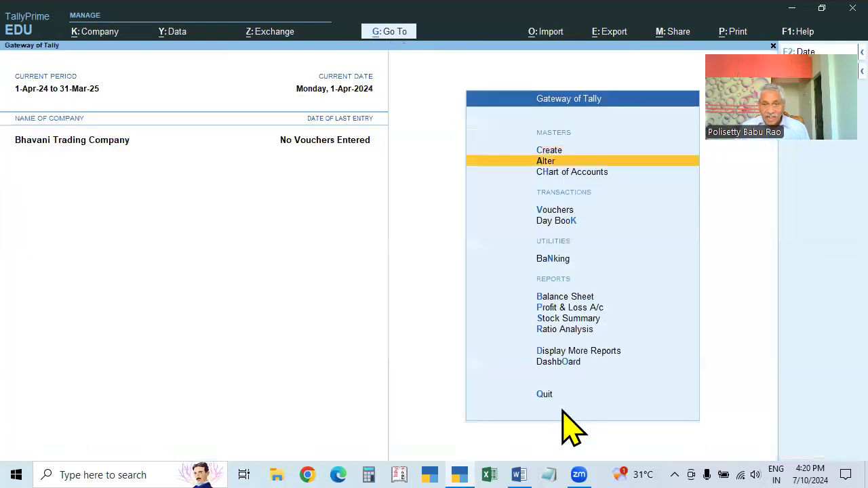
key(Up)
key(Return)
key(Down)
key(Return)
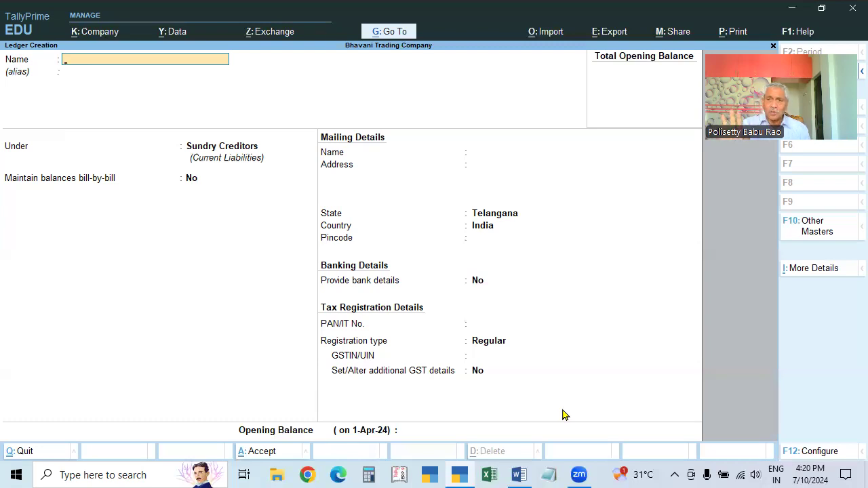
key(Escape)
key(y)
key(Escape)
Bring up the list of ledgers for alteration and start creating a new ledger from it
key(Down)
key(Return)
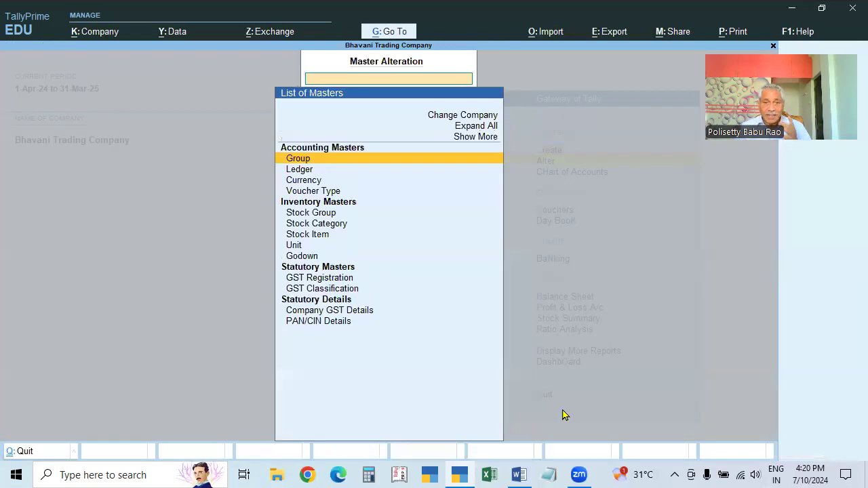
key(Down)
key(Return)
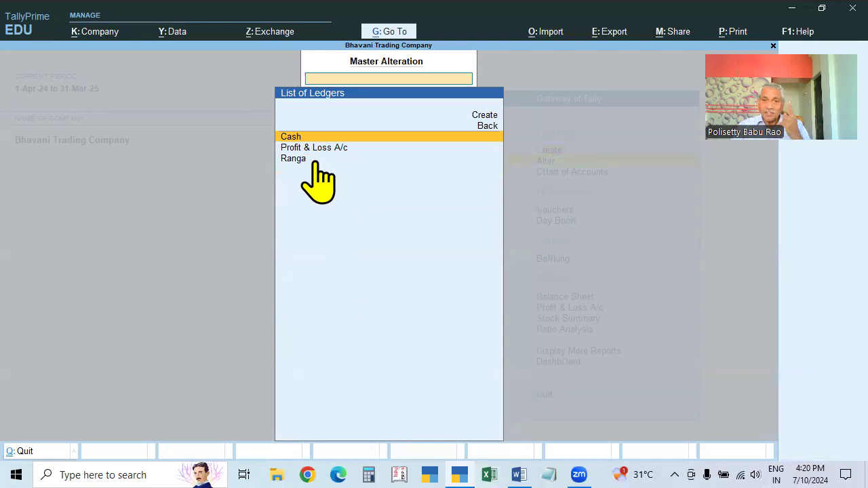
click(294, 160)
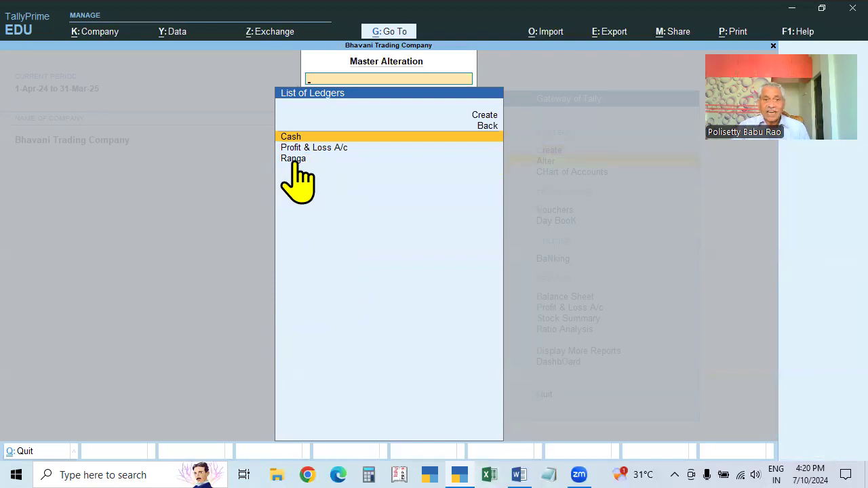
click(486, 116)
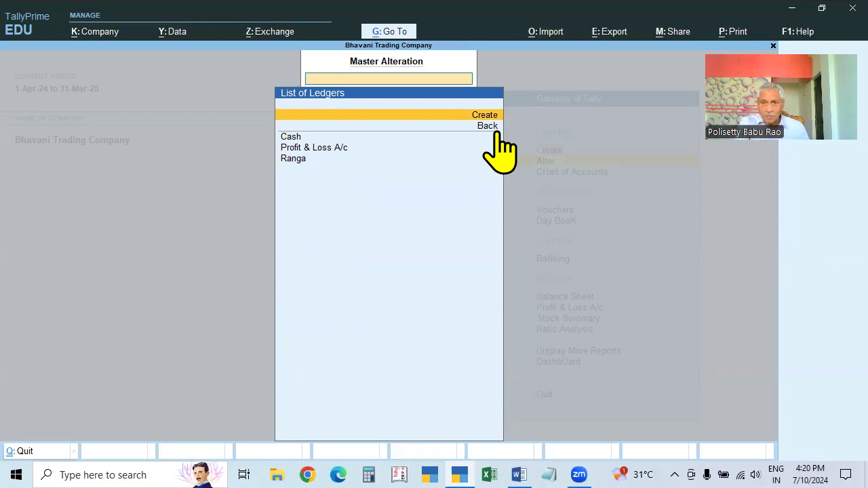
key(Return)
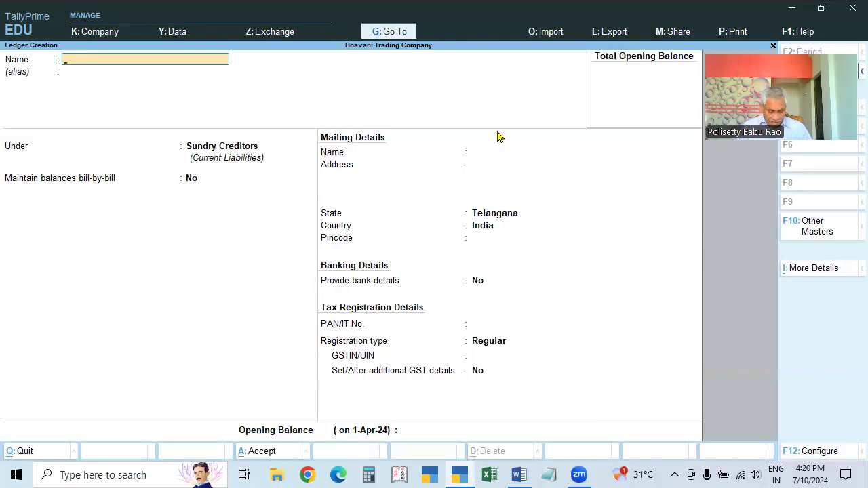
Name the ledger "X & Co.," without an alias and place it under the Sundry Debtors group
text(X & Co)
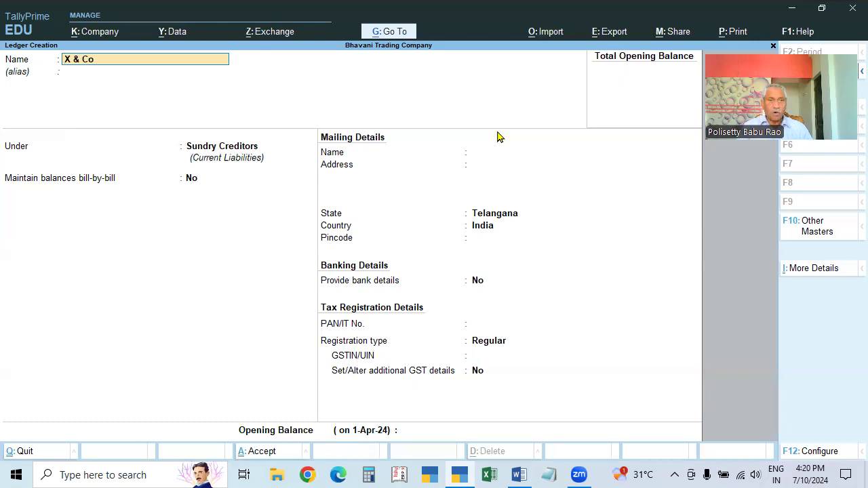
key(Return)
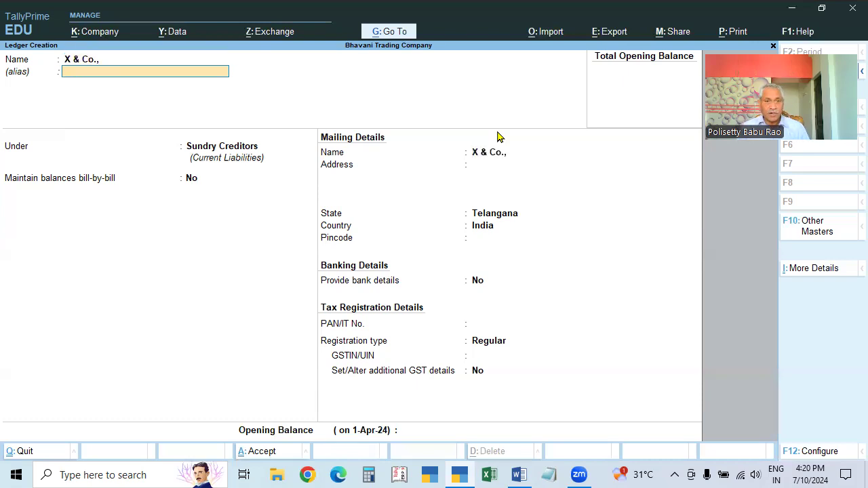
key(Return)
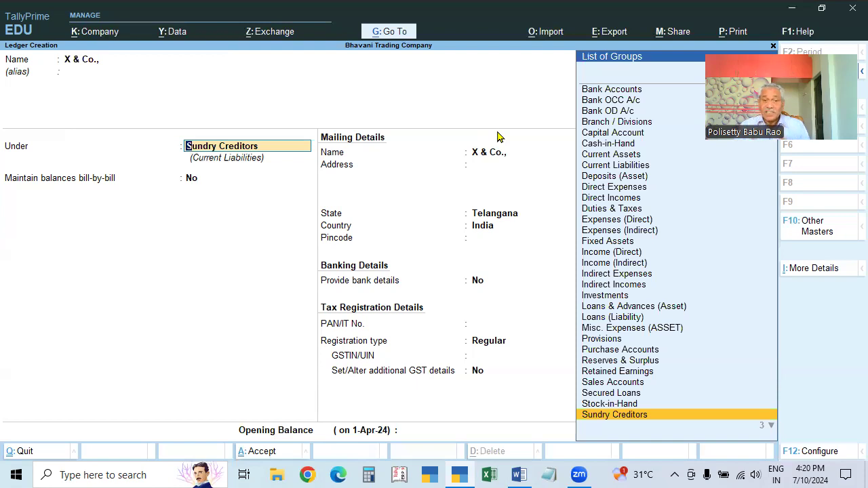
text(Su)
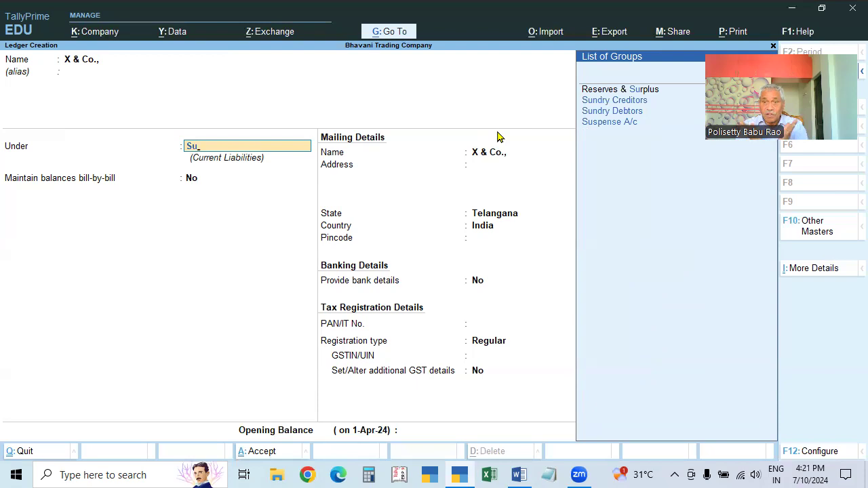
text(n)
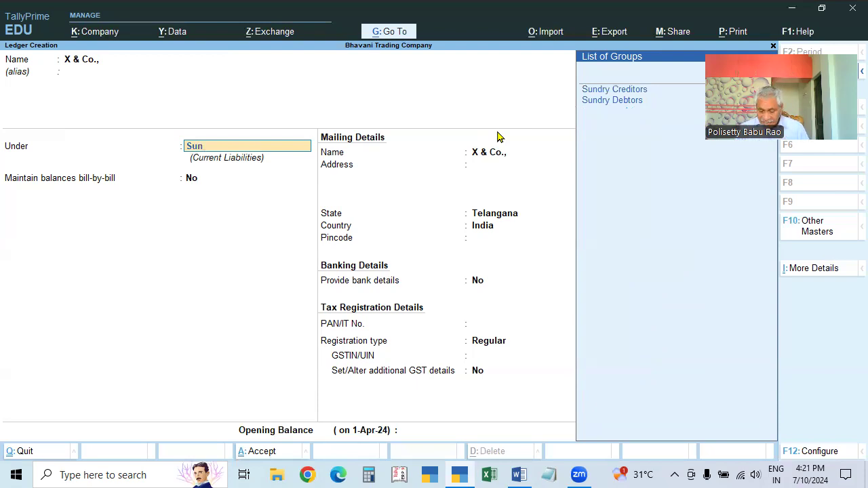
key(Down)
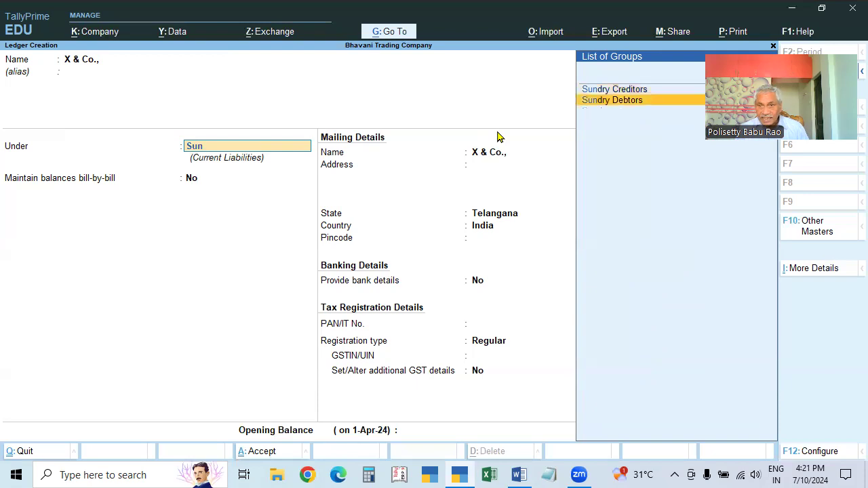
key(Return)
Set Maintain balances bill-by-bill to No for the ledger and accept the mailing name
key(Return)
key(Return)
key(BackSpace)
key(BackSpace)
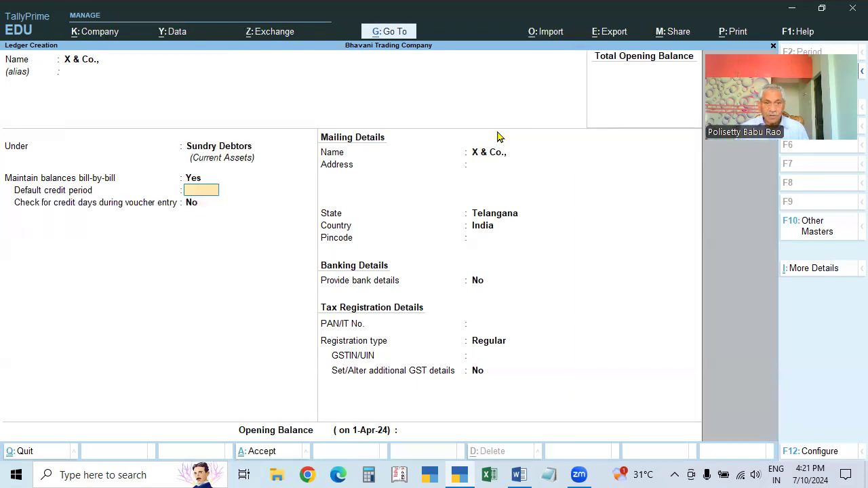
text(n)
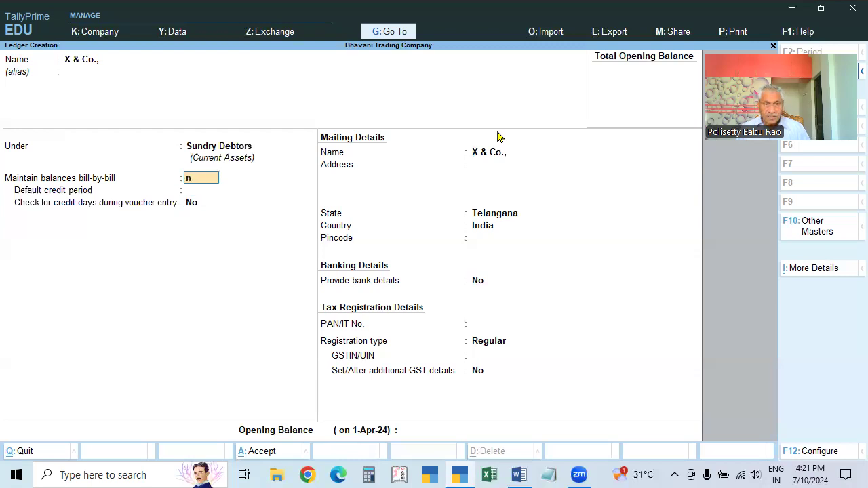
key(Return)
key(Return)
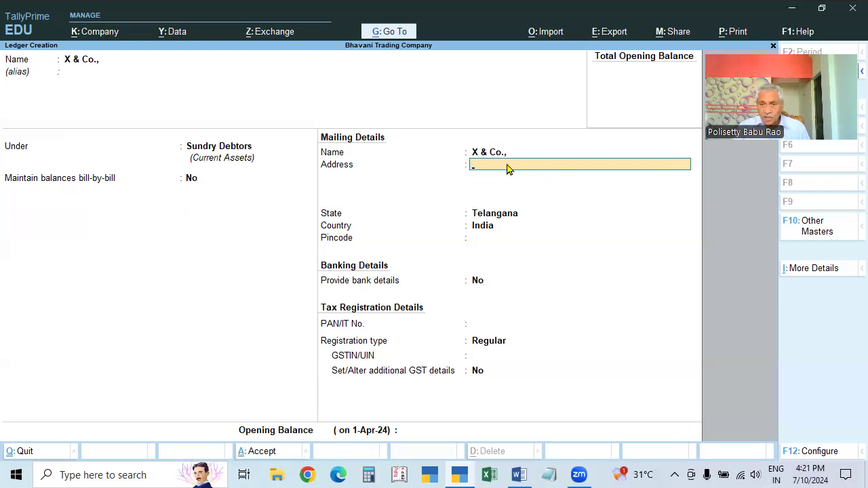
Leave the address blank, keep Telangana as the state, and enter the party's postal pincode
key(Return)
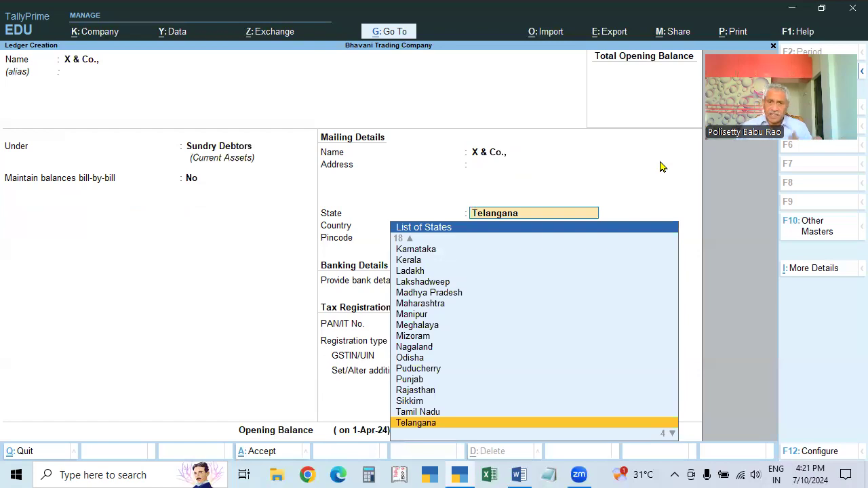
key(Return)
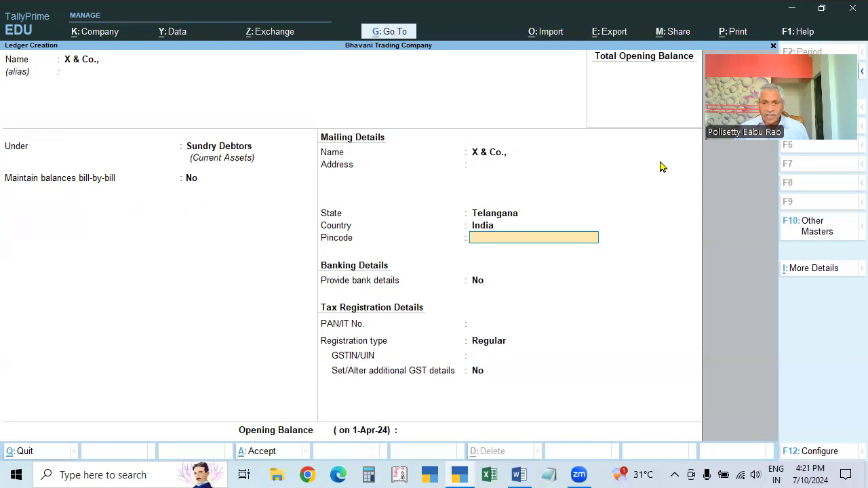
text(00076)
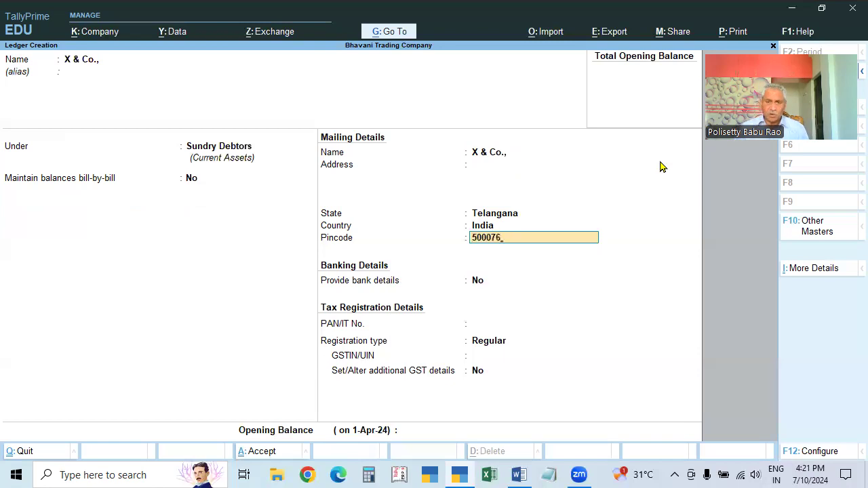
key(Return)
Keep bank details at No and the Regular tax registration defaults, leaving PAN, GSTIN and the opening balance blank
key(Return)
key(Return)
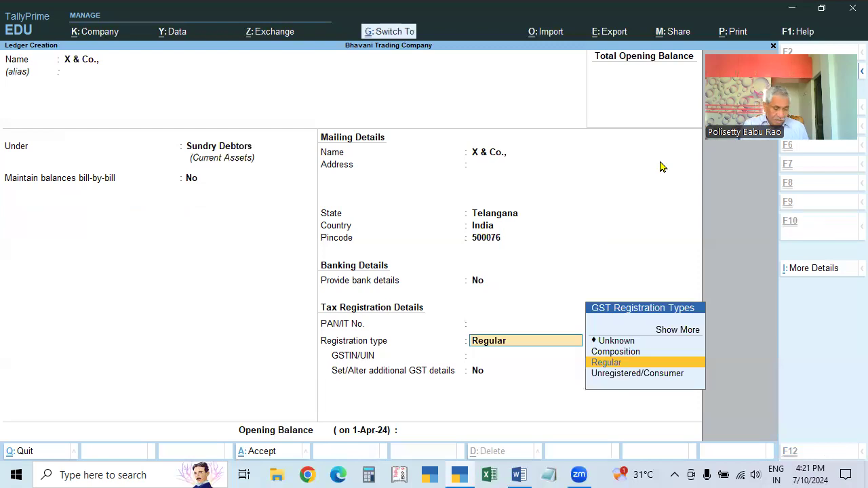
key(BackSpace)
key(BackSpace)
key(BackSpace)
key(Return)
key(Return)
key(Return)
key(Return)
key(Return)
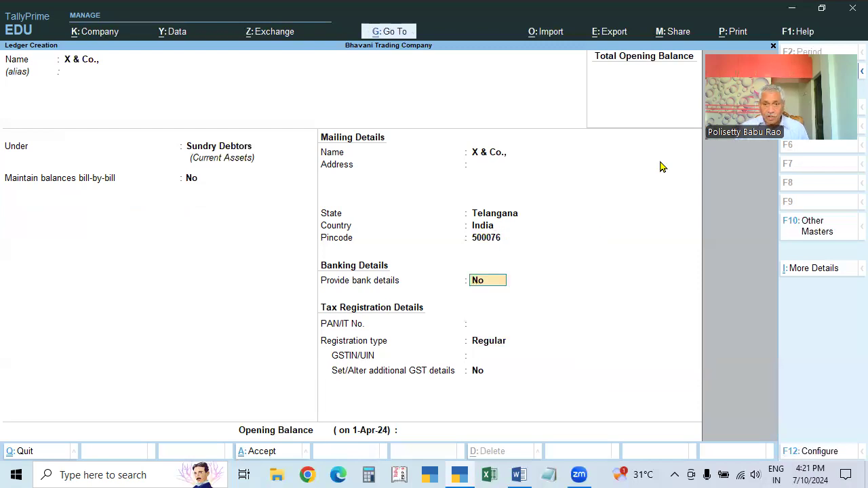
key(Return)
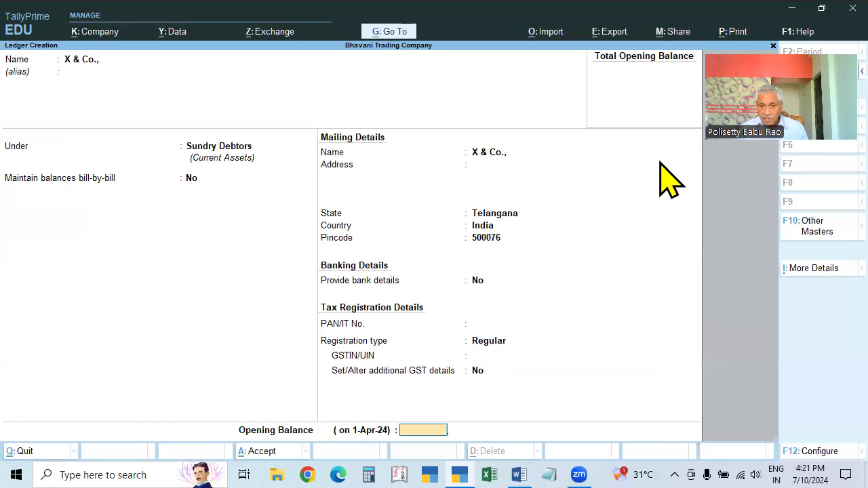
key(Return)
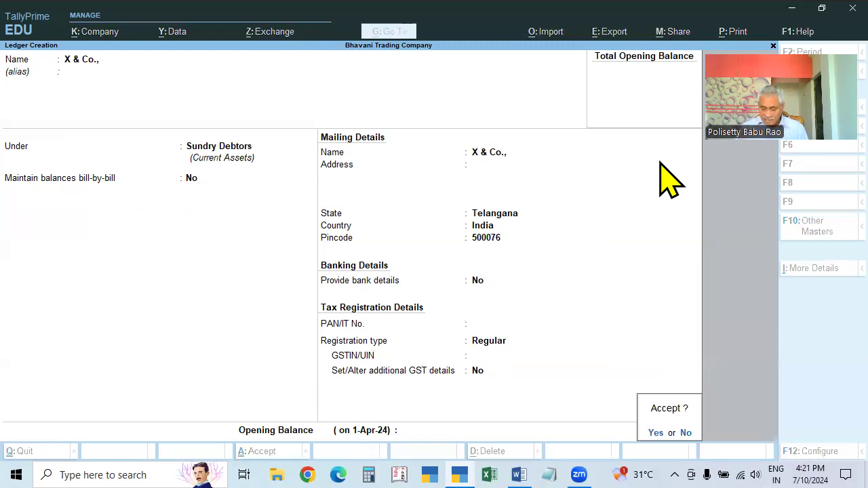
Go back to recheck the pincode before accepting, save the X & Co., ledger, and return to the Gateway of Tally
key(n)
click(484, 243)
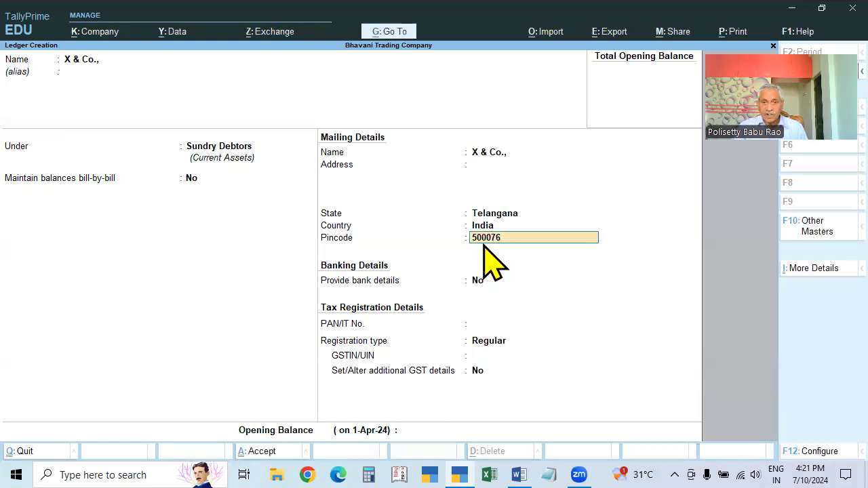
key(Return)
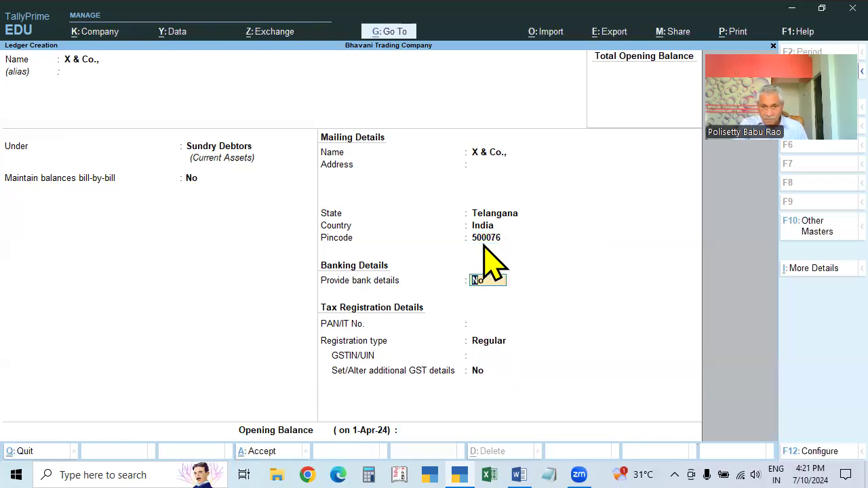
key(Return)
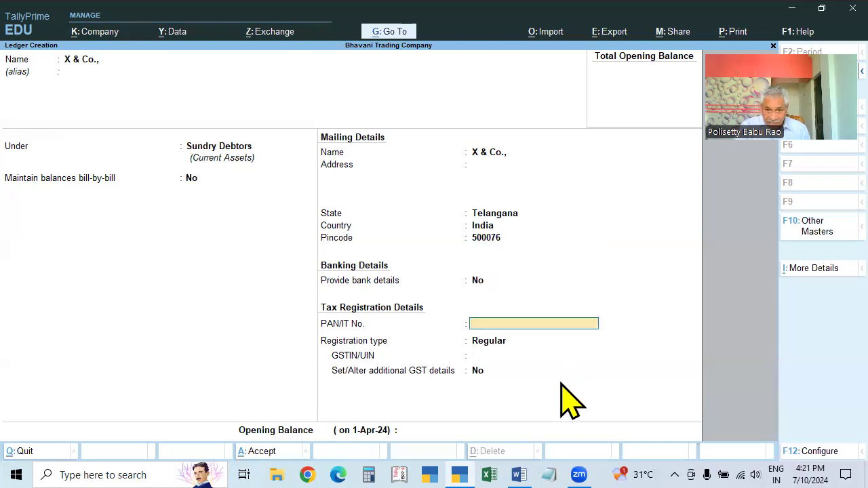
click(484, 240)
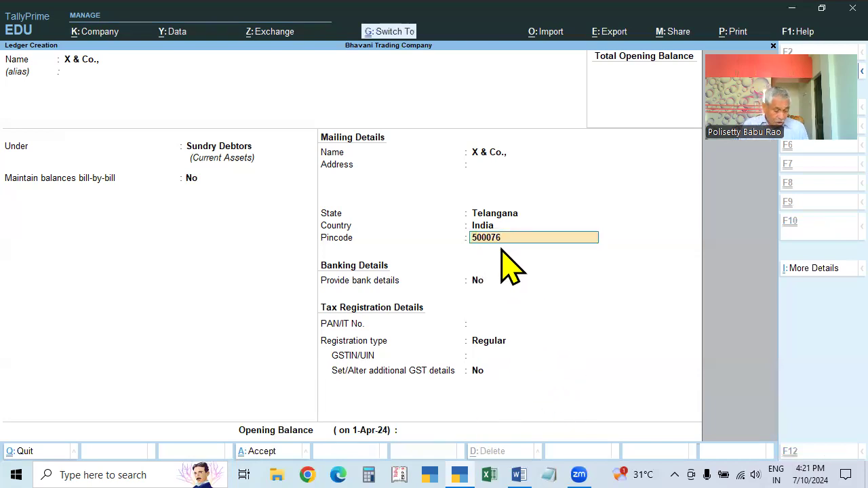
key(ctrl+a)
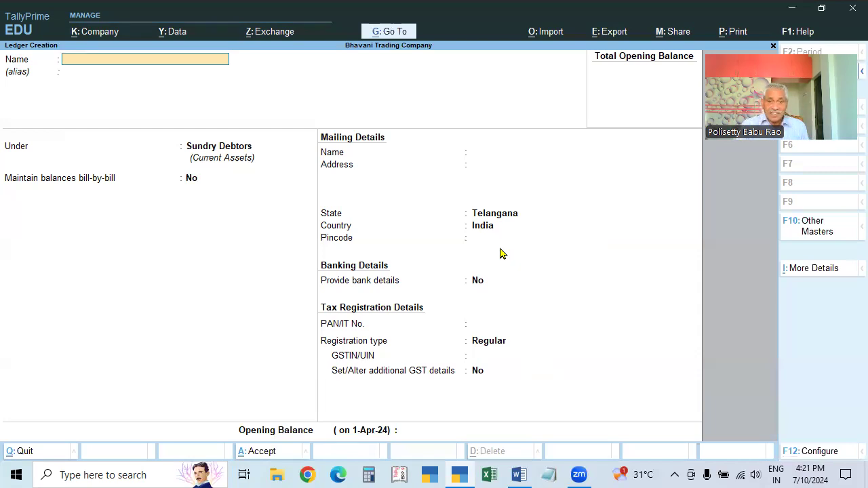
key(Escape)
key(y)
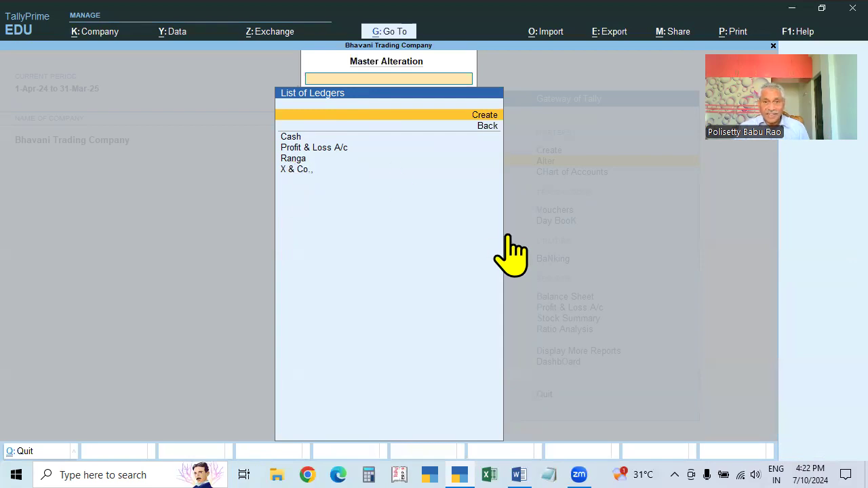
key(Escape)
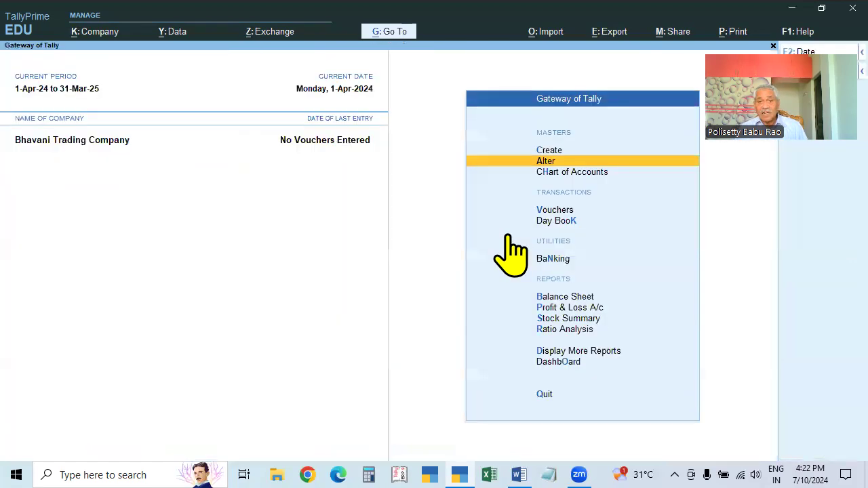
key(Escape)
key(n)
key(Down)
key(Return)
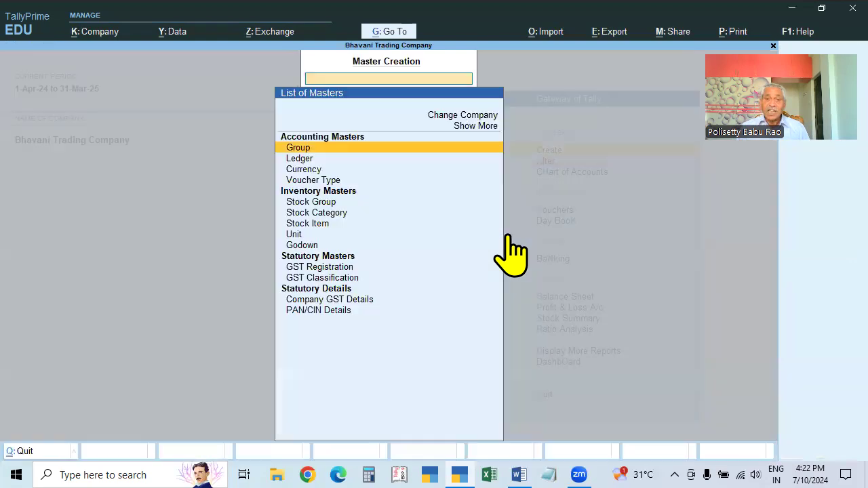
key(Down)
key(Return)
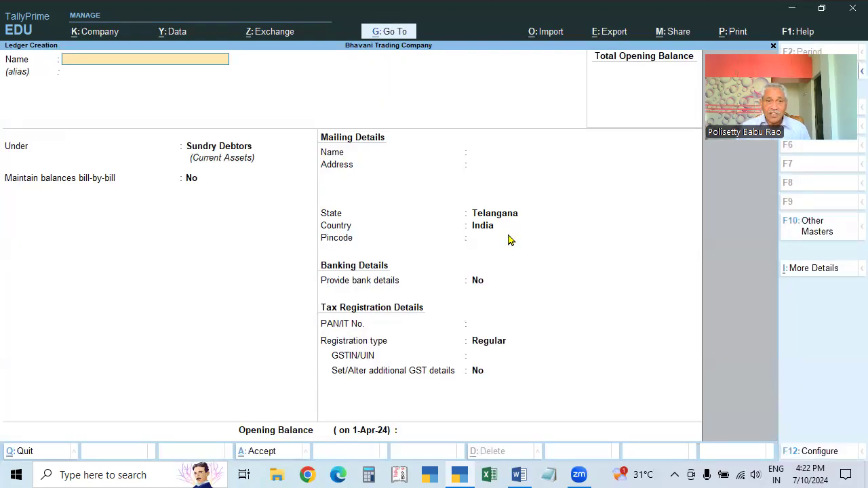
key(Escape)
key(Down)
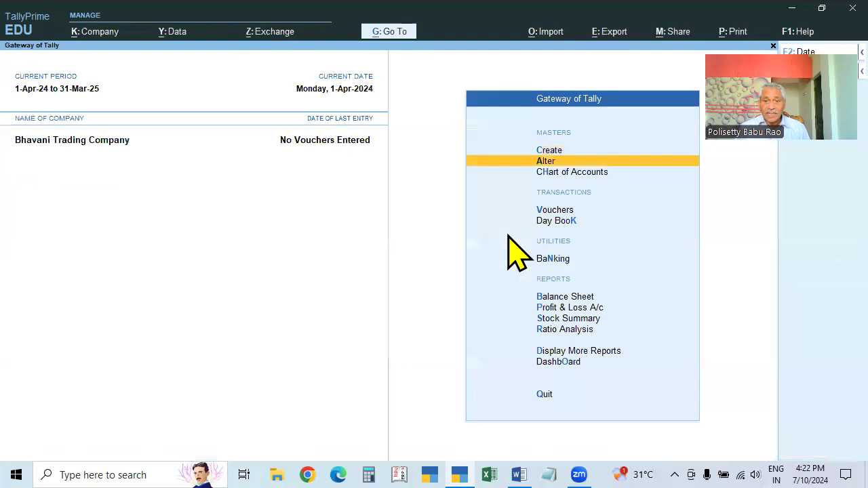
Start a new ledger from the ledger alteration list and name it Purchases, leaving the alias blank
key(Return)
key(Down)
key(Return)
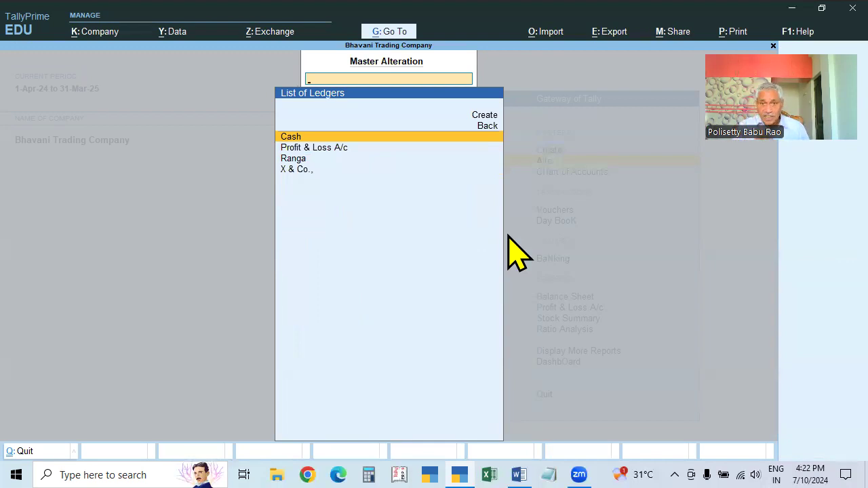
key(Up)
key(Up)
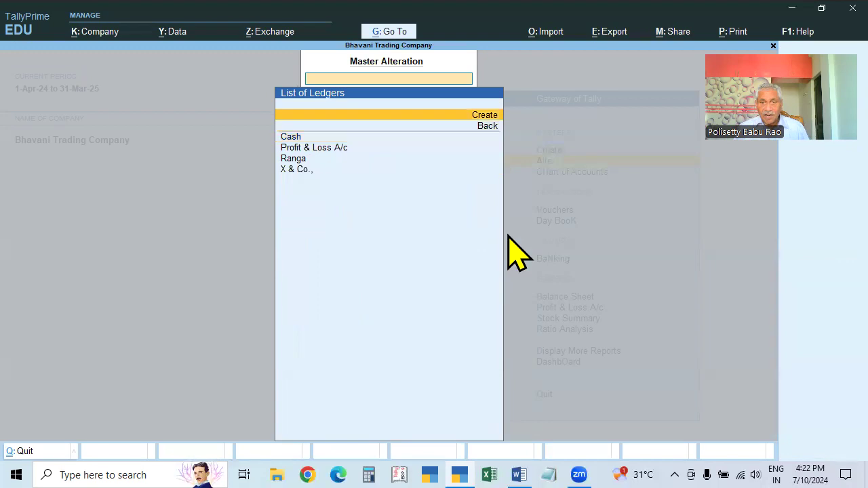
key(Return)
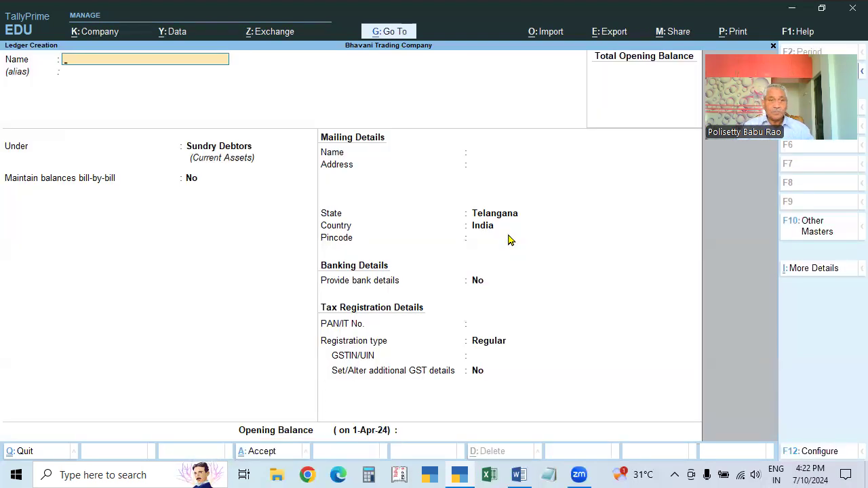
text(Purchases)
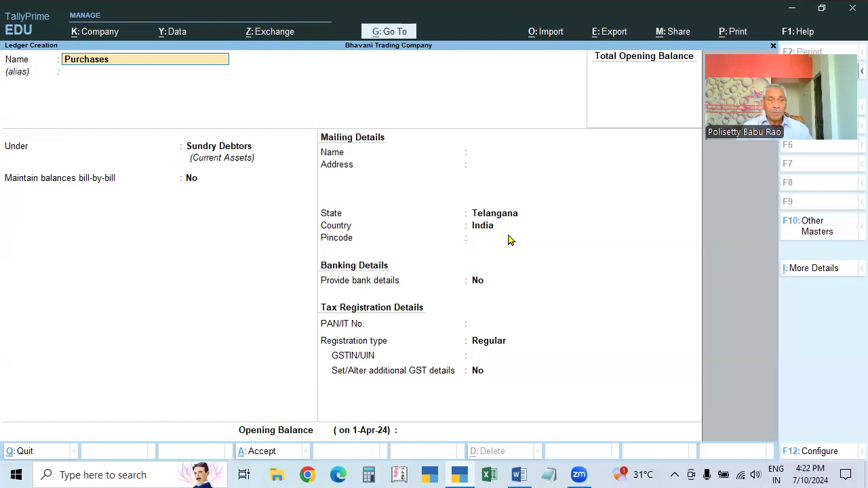
key(Return)
key(Return)
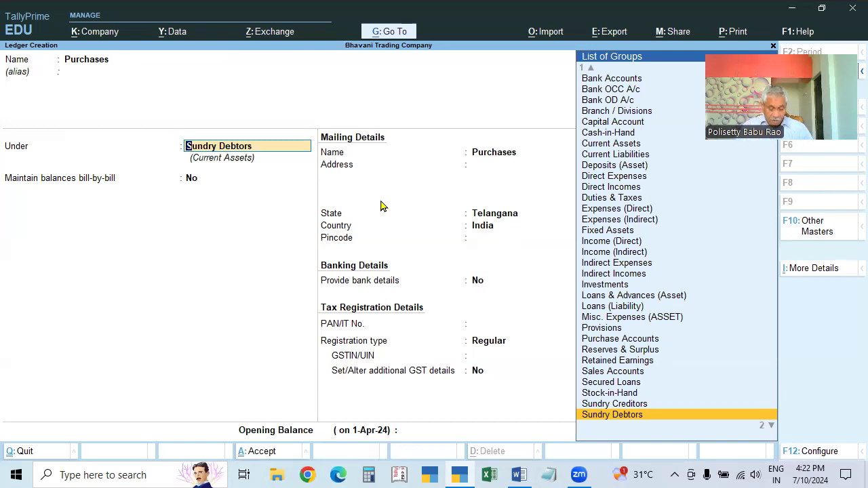
Place the Purchases ledger under Purchase Accounts, keep Type of Ledger at Not Applicable, and save it with the default statutory details
text(Pur)
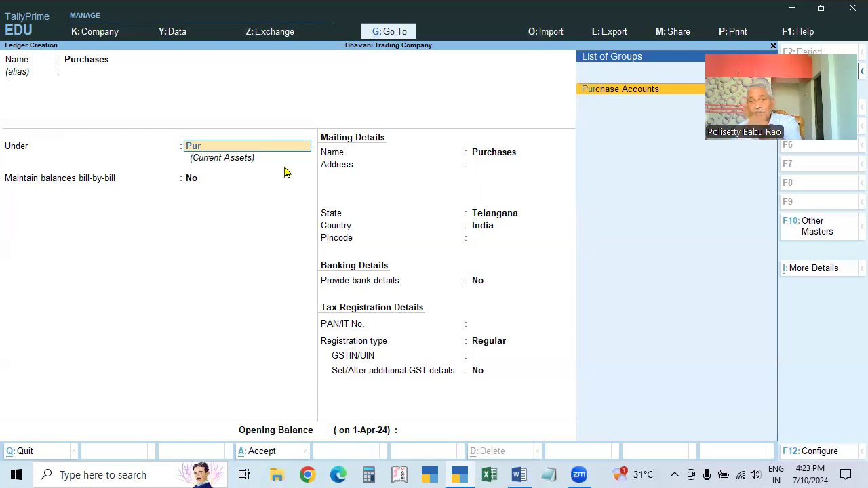
key(Return)
key(Return)
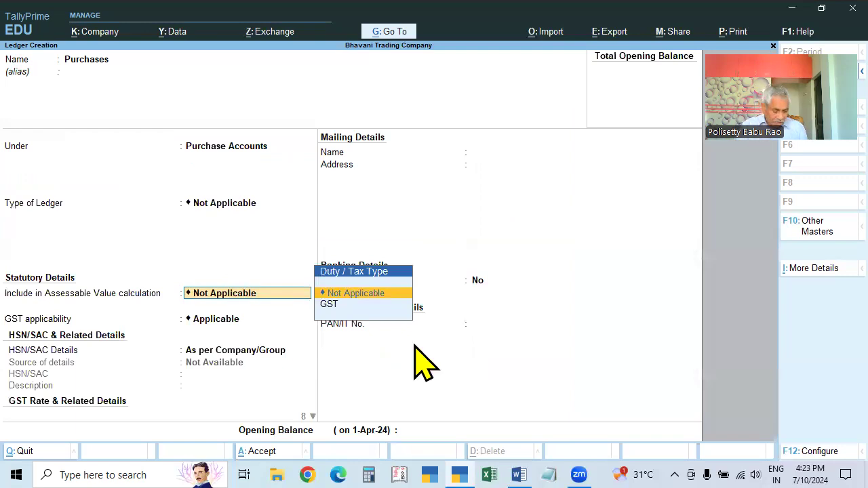
key(alt+shift)
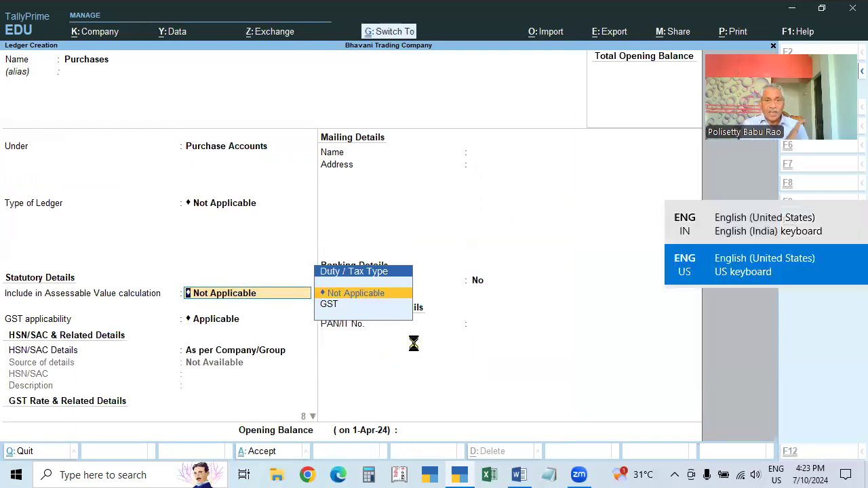
key(ctrl+a)
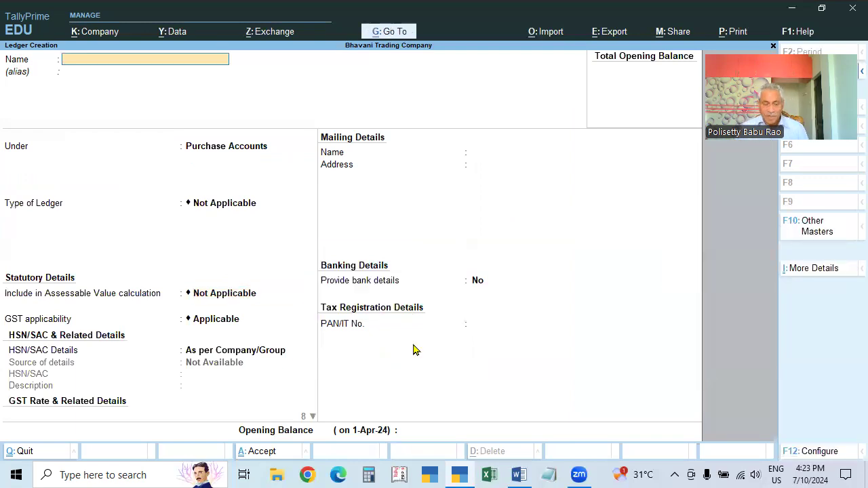
Create a Sales ledger under Sales Accounts, keep Type of Ledger at Not Applicable, and save it with the default details
text(Sales)
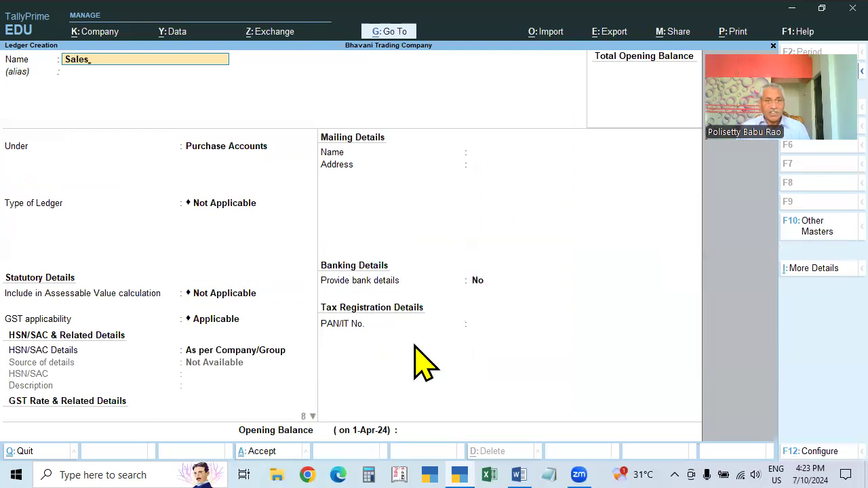
key(Return)
key(Return)
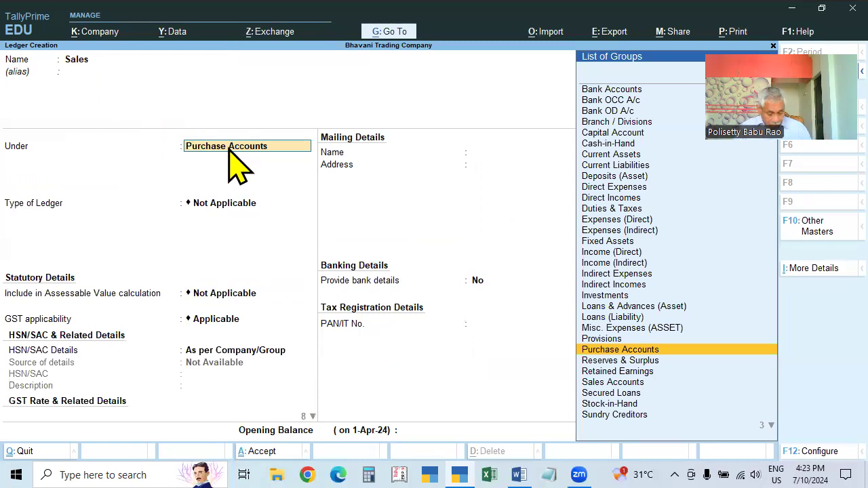
text(Sal)
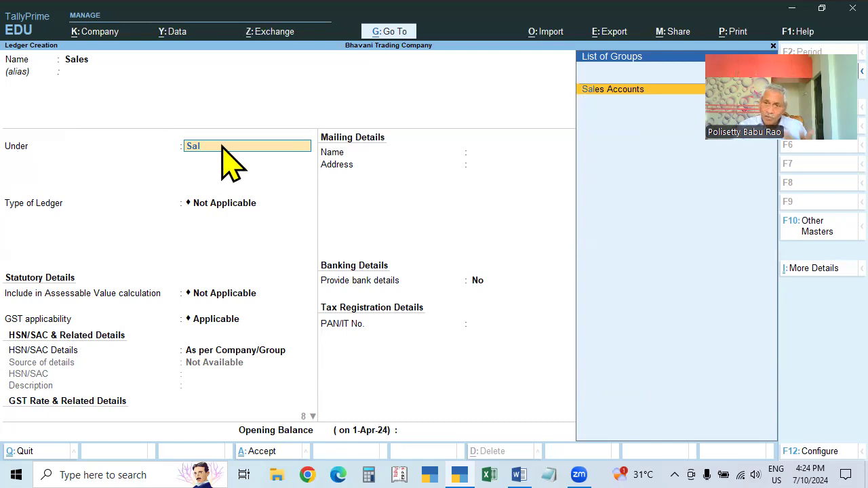
key(Return)
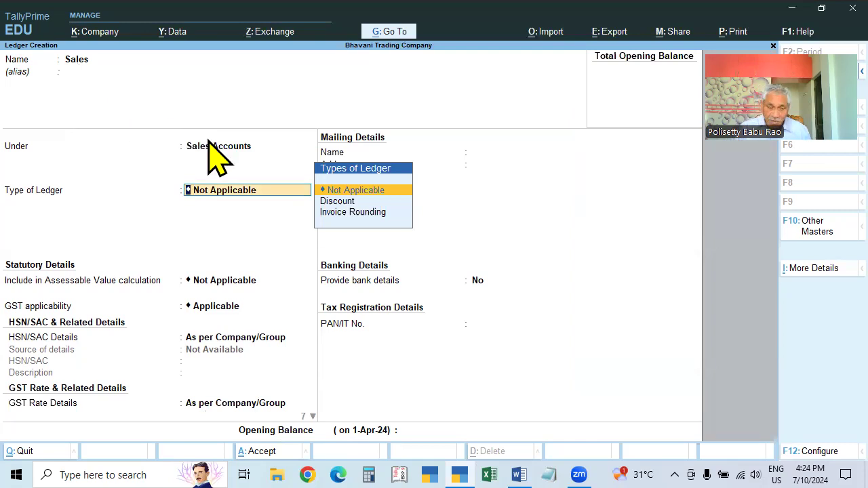
key(Return)
key(ctrl+a)
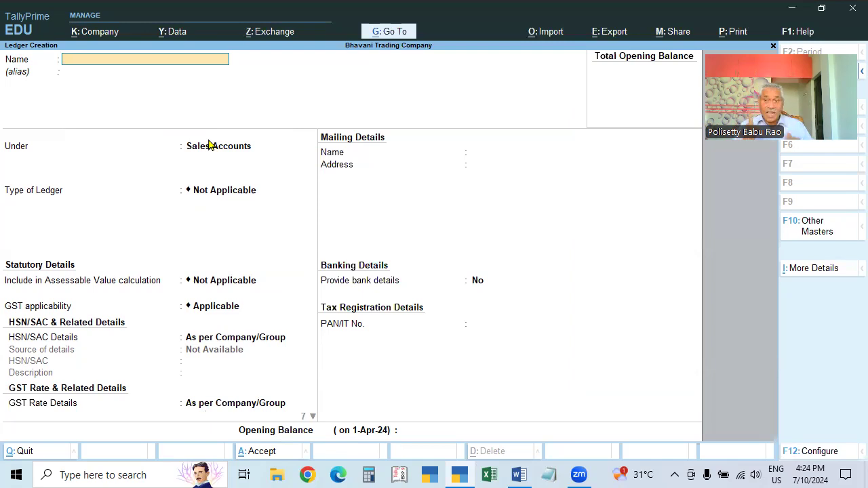
text(Cap)
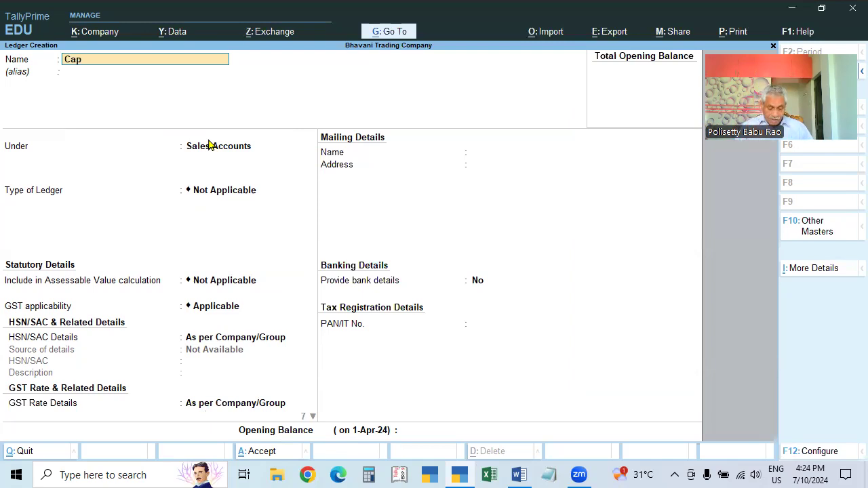
key(BackSpace)
key(BackSpace)
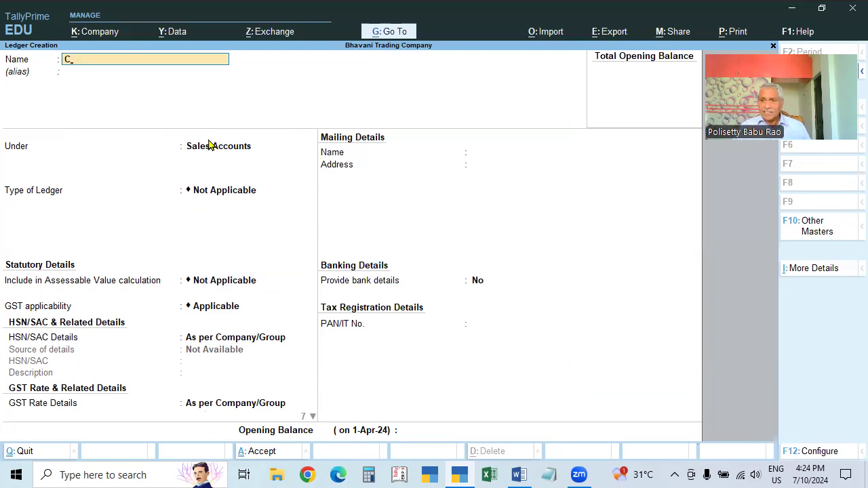
key(BackSpace)
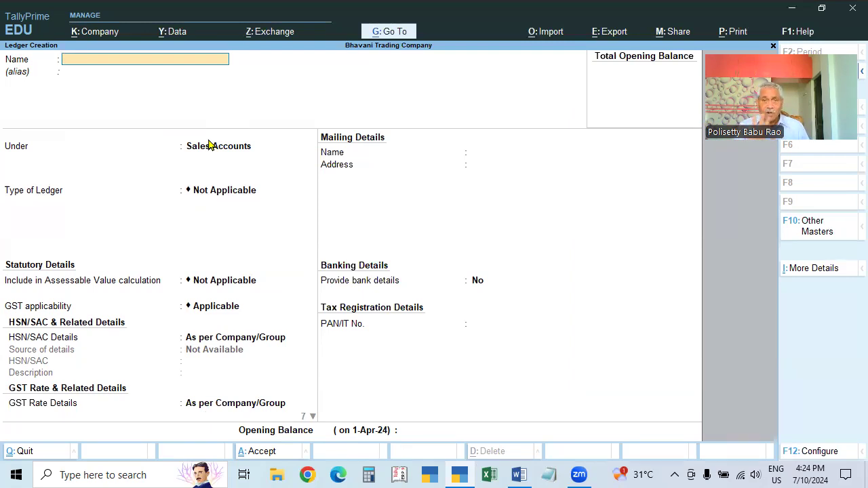
Name the new ledger Capital and leave its alias blank
text(Capital)
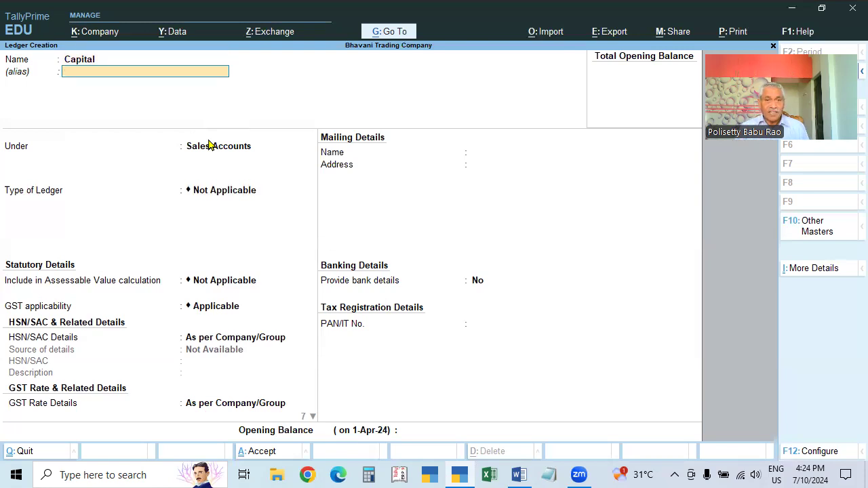
key(Return)
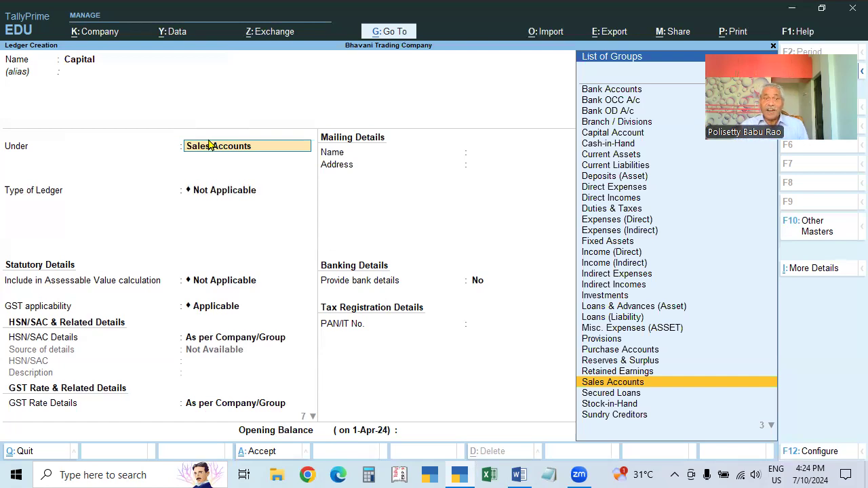
click(71, 64)
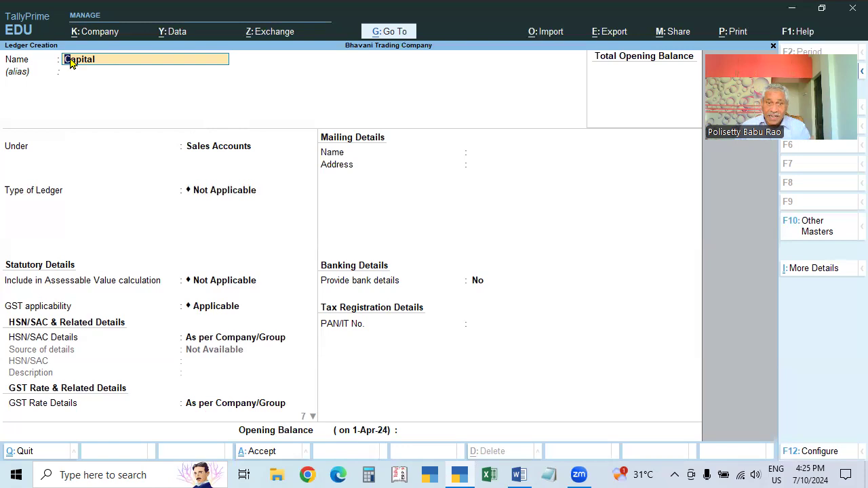
key(Return)
key(Return)
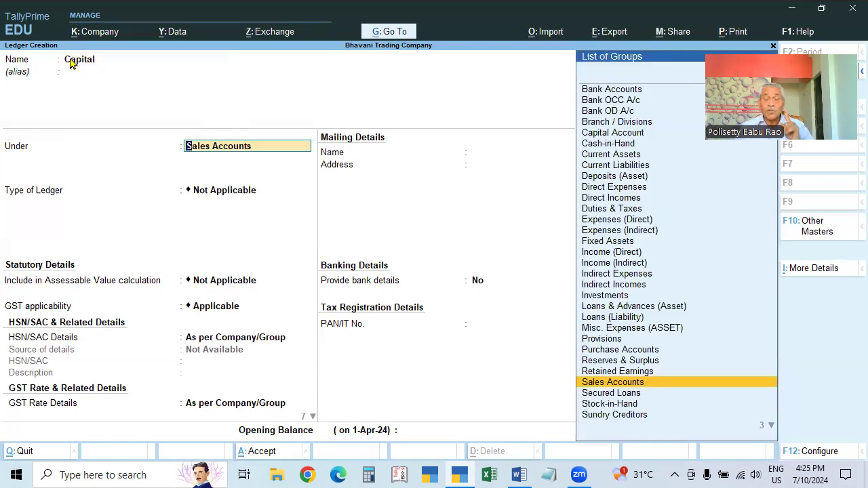
Place the Capital ledger under Capital Account, save it with the default mailing details, and leave ledger creation
text(Cap)
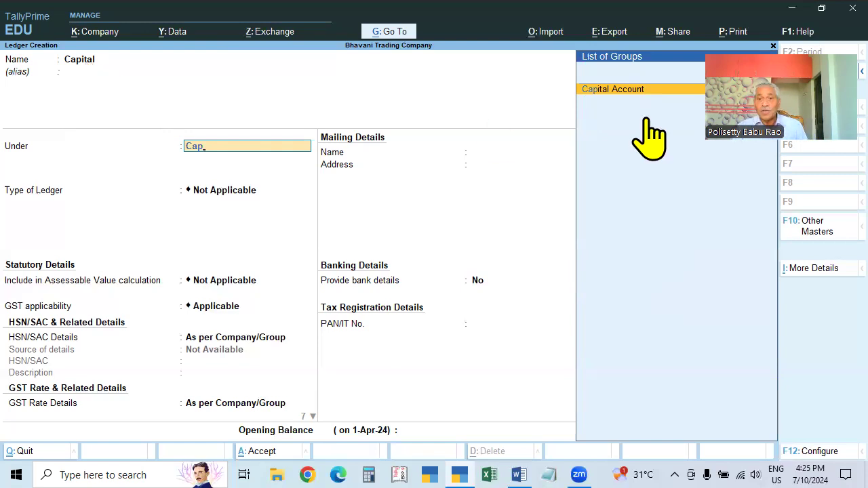
key(Return)
key(Return)
key(Return)
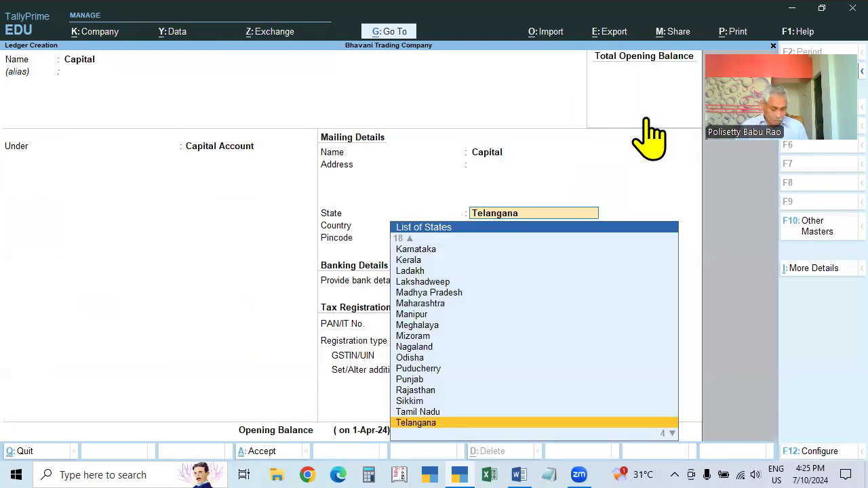
key(ctrl+a)
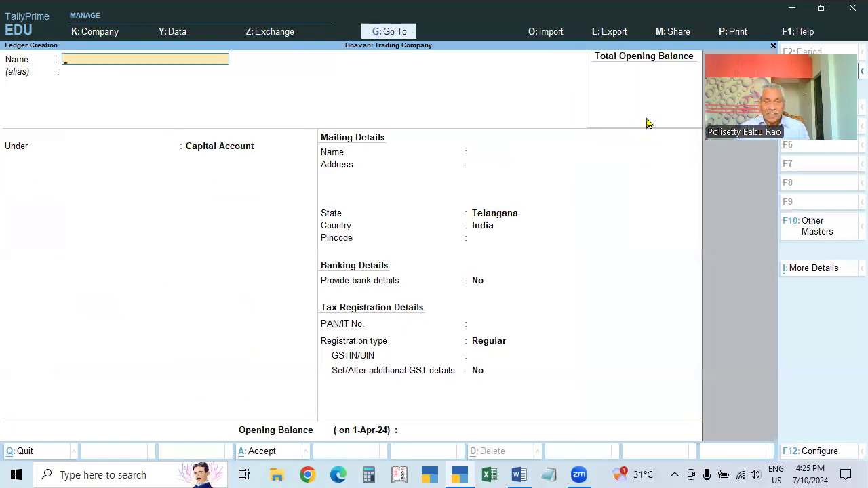
key(Escape)
key(y)
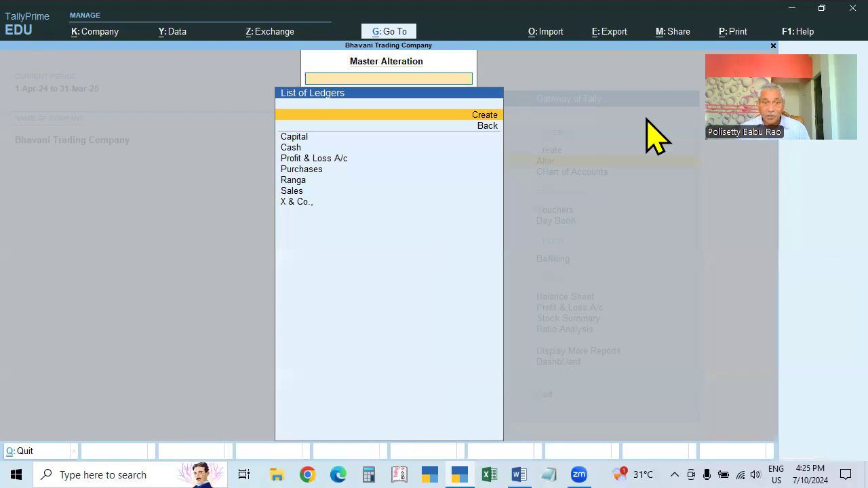
Examine the ledgers in the alteration list and the Create option that opens a blank ledger from there
key(Down)
key(Return)
key(Return)
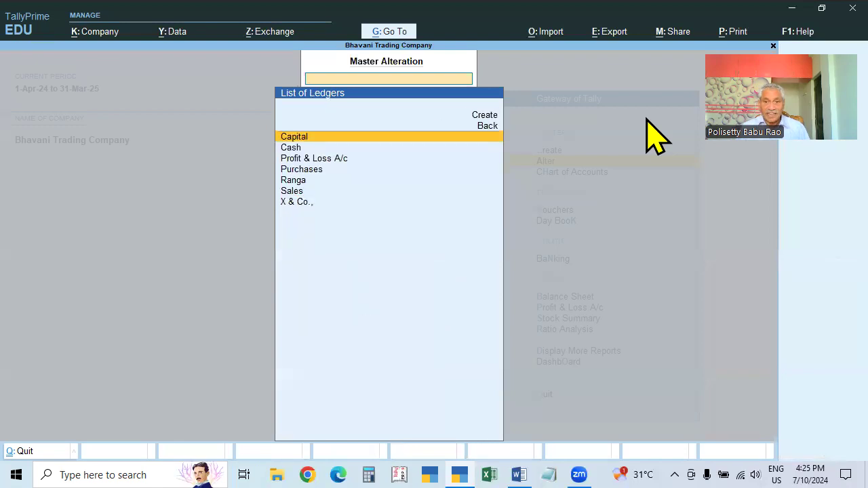
key(Down)
key(Down)
key(Up)
key(Down)
key(Up)
key(Up)
key(Down)
key(Down)
key(Down)
key(Down)
key(Down)
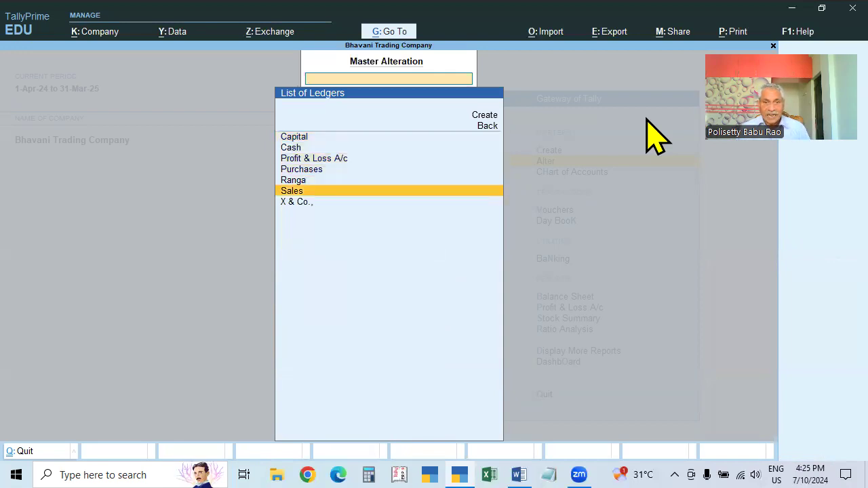
key(Down)
key(Up)
key(Up)
key(Up)
key(Up)
key(Up)
key(Up)
key(Up)
key(Up)
key(Return)
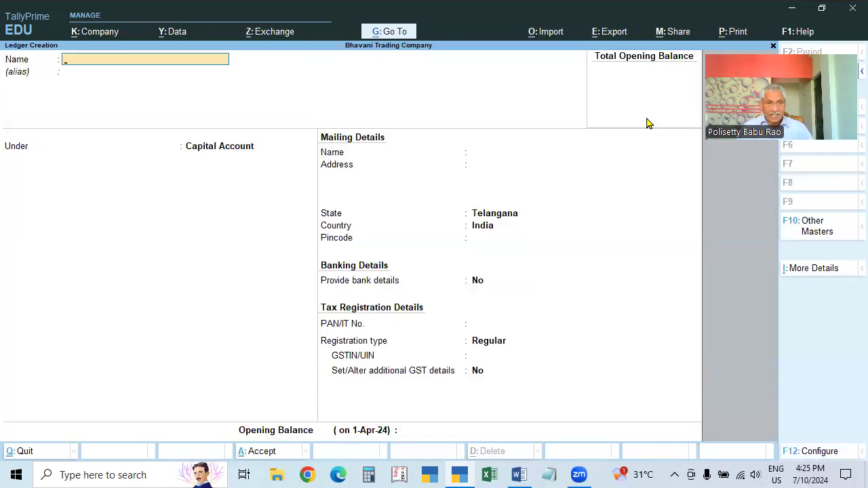
key(Escape)
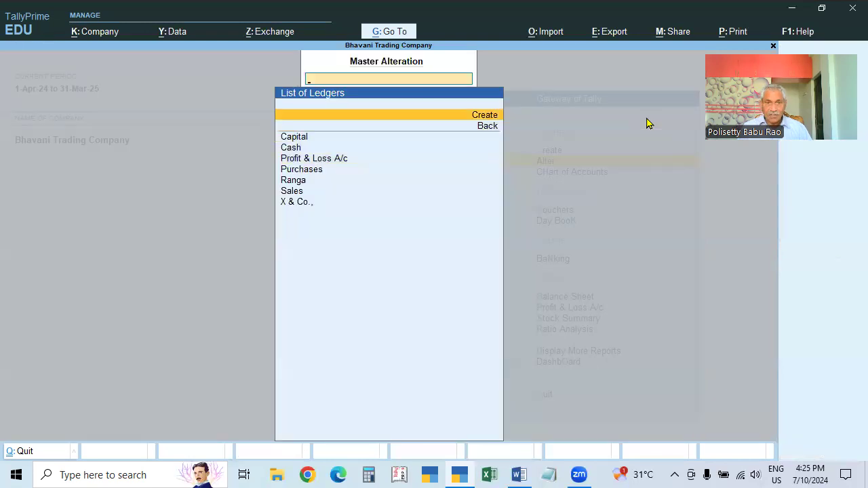
Open the Sundry Creditors party's ledger for alteration, clear its name, and discard the change
key(Down)
key(Down)
key(Down)
key(Down)
key(Down)
key(Down)
key(Return)
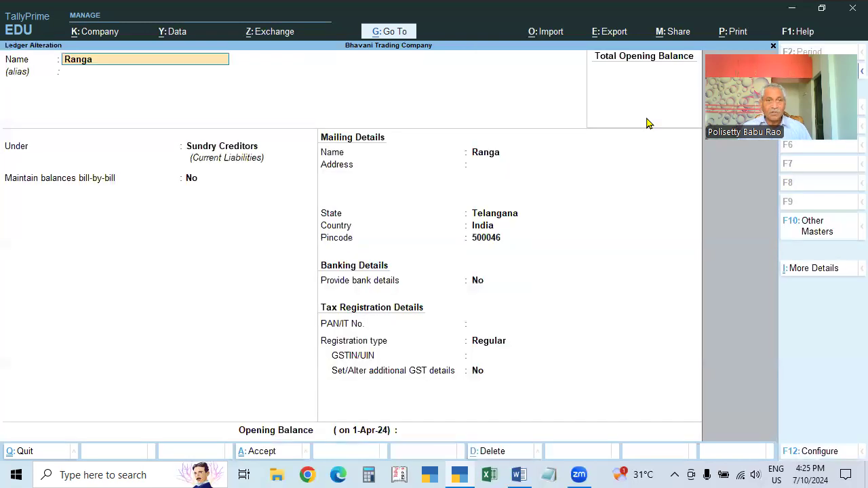
key(BackSpace)
key(BackSpace)
key(BackSpace)
key(BackSpace)
key(BackSpace)
key(Escape)
key(y)
Open the X & Co., ledger for alteration, clear its name, and discard the change
key(Down)
key(Down)
key(Return)
key(BackSpace)
key(BackSpace)
key(BackSpace)
key(BackSpace)
key(BackSpace)
key(BackSpace)
key(BackSpace)
key(BackSpace)
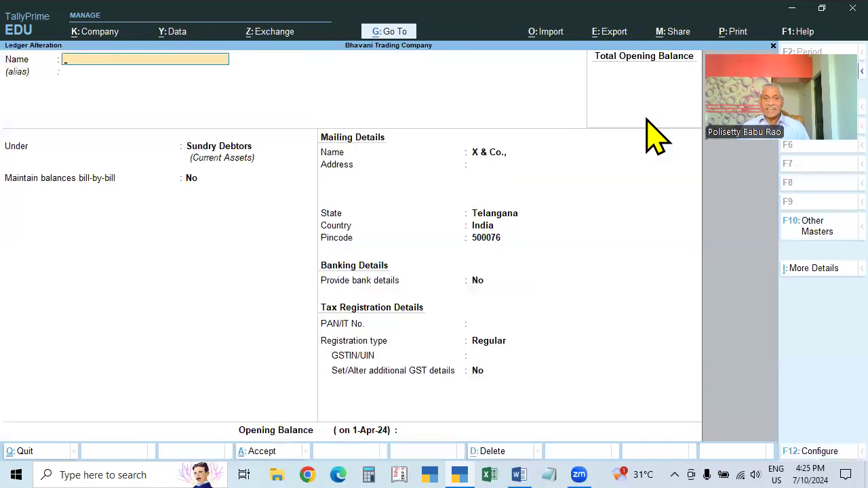
key(Escape)
key(y)
Return to the Gateway of Tally, check the ledger topics of the syllabus in Word, and switch back to TallyPrime
key(Escape)
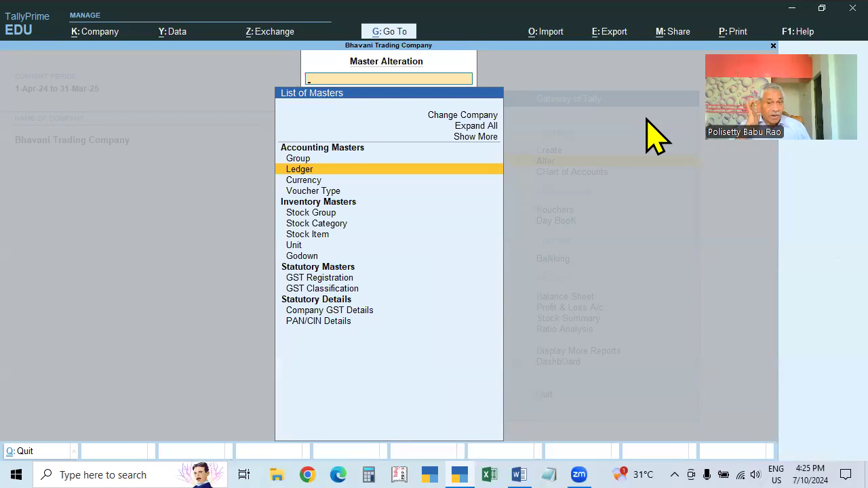
key(Escape)
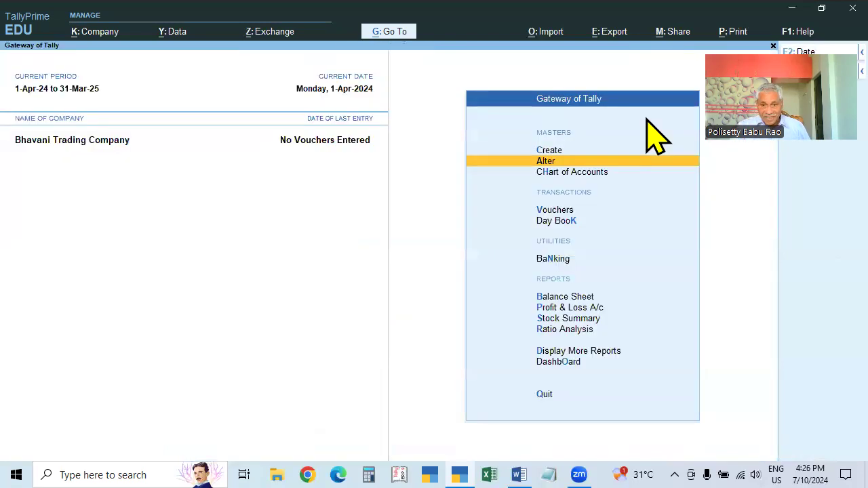
click(519, 474)
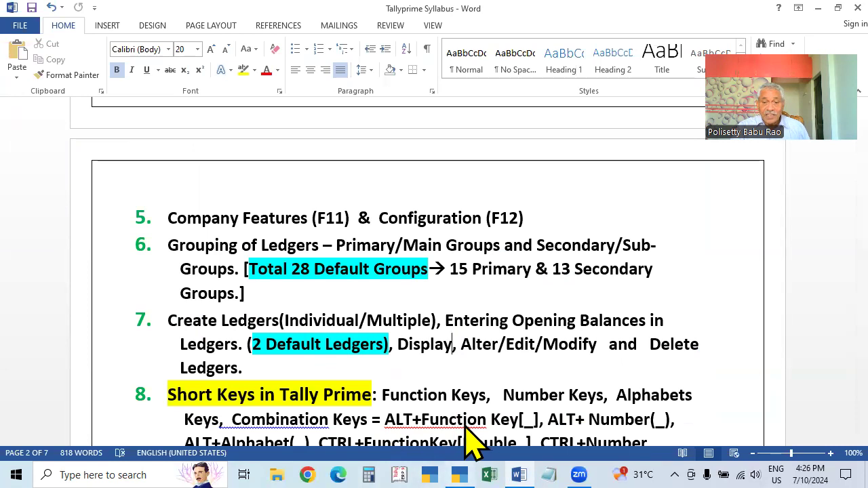
key(alt+Tab)
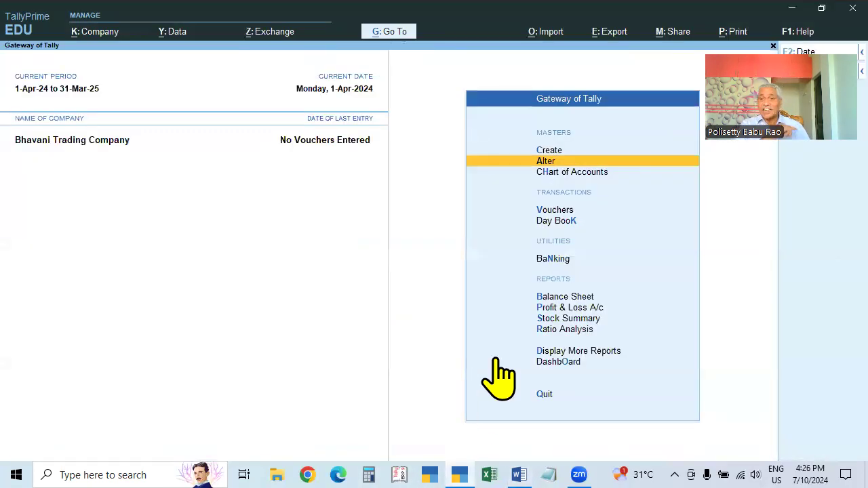
Open the Capital ledger for alteration from the ledger list, view its details, and leave it without changes
key(Down)
key(Up)
key(Return)
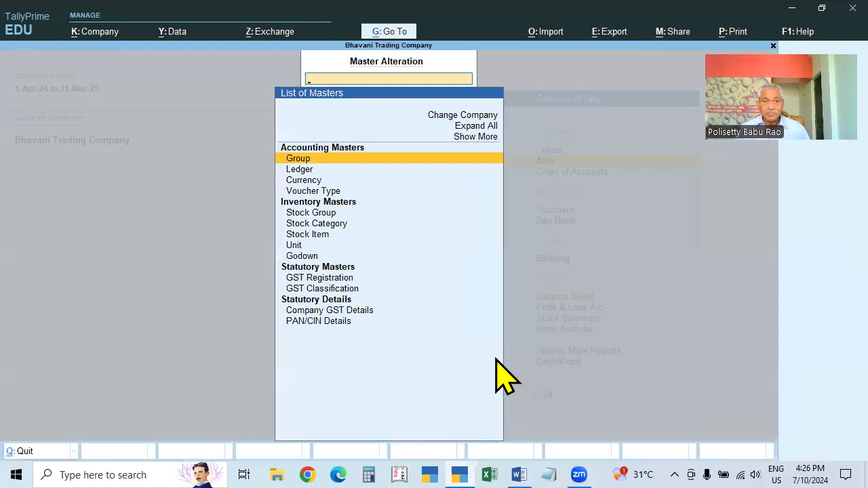
key(Down)
key(Return)
key(Down)
key(Down)
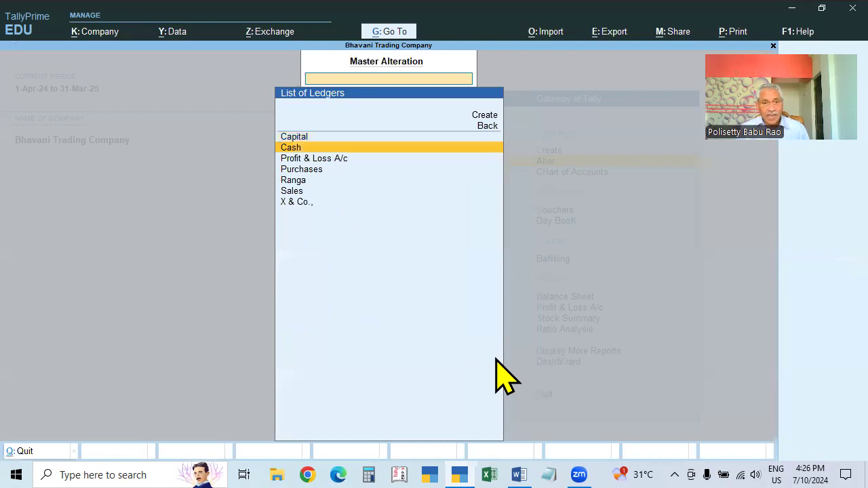
key(Up)
key(Up)
key(Return)
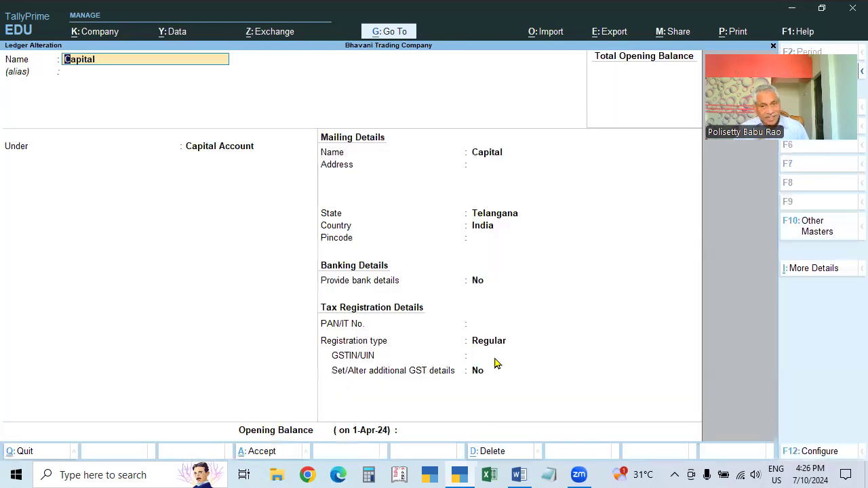
key(Escape)
Open the Purchases ledger for alteration, clear its name, and discard the change
key(Down)
key(Down)
key(Down)
key(Return)
key(BackSpace)
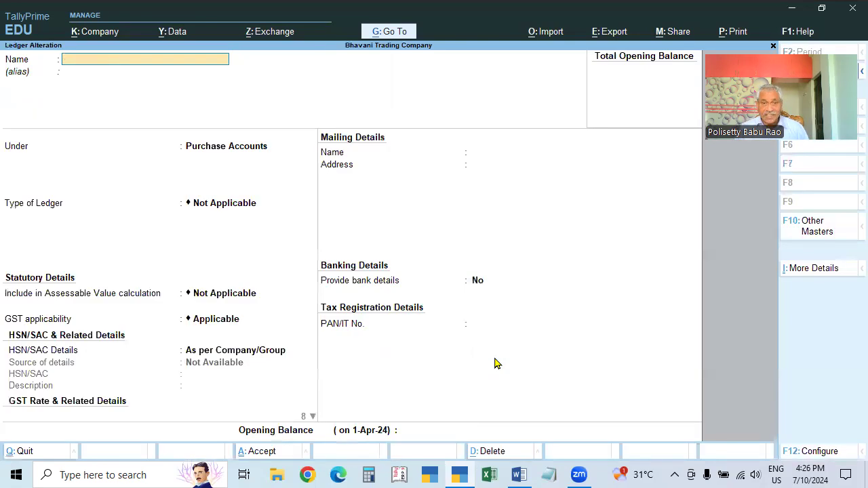
key(Escape)
Open the party ledger listed between Purchases and Sales for alteration, clear its name, and discard the change
key(Down)
key(Return)
key(BackSpace)
key(Escape)
Open the Sales ledger for alteration, clear its name, and discard the change
key(Down)
key(Return)
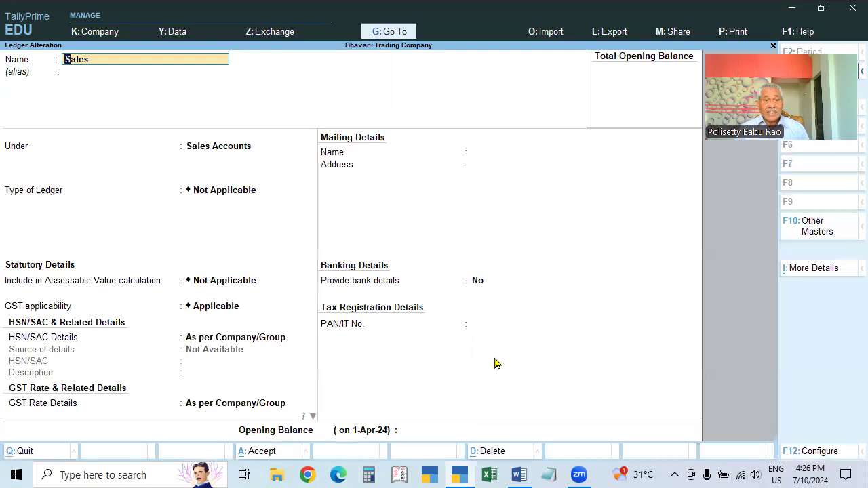
key(BackSpace)
key(Escape)
Open the X & Co., ledger for alteration, clear its name, discard the change, and return to the list of masters
key(Down)
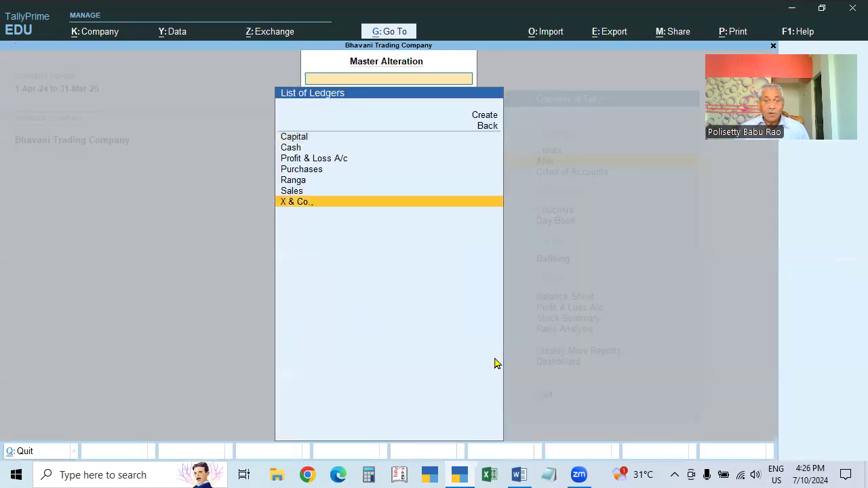
key(Return)
key(BackSpace)
key(Escape)
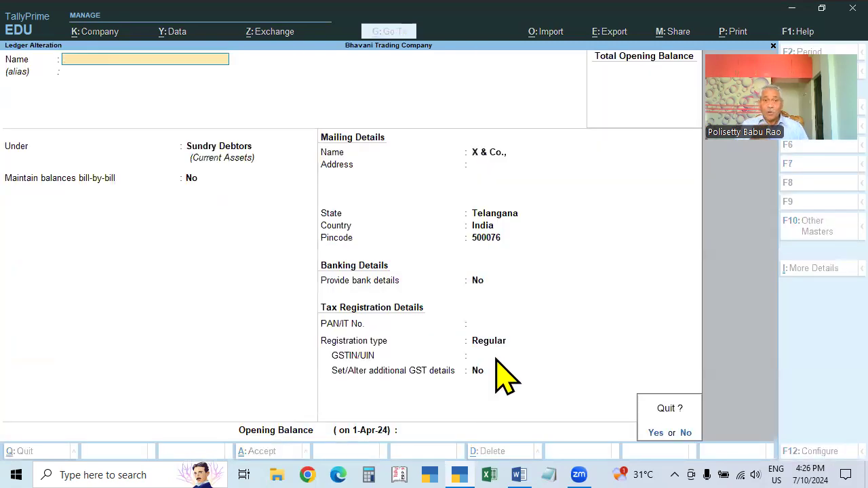
key(y)
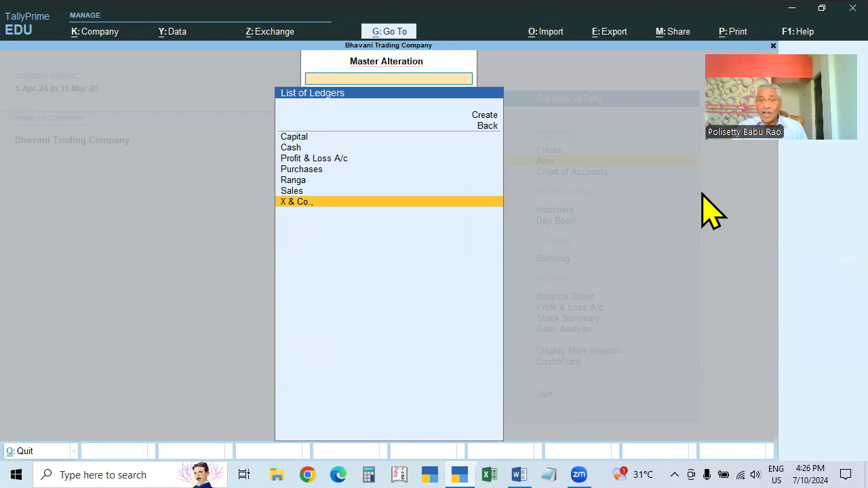
key(Escape)
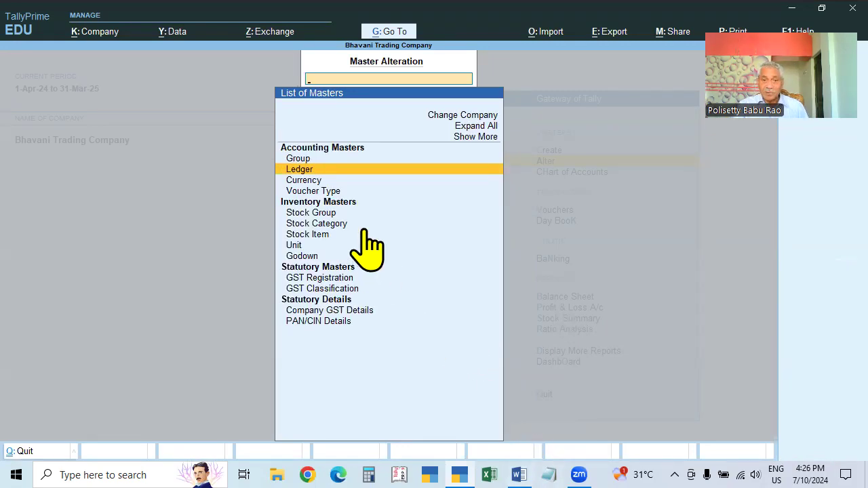
Open a blank ledger with the Create option of the alteration ledger list, leave it unsaved, and return to the Gateway of Tally
key(Return)
key(Up)
key(Up)
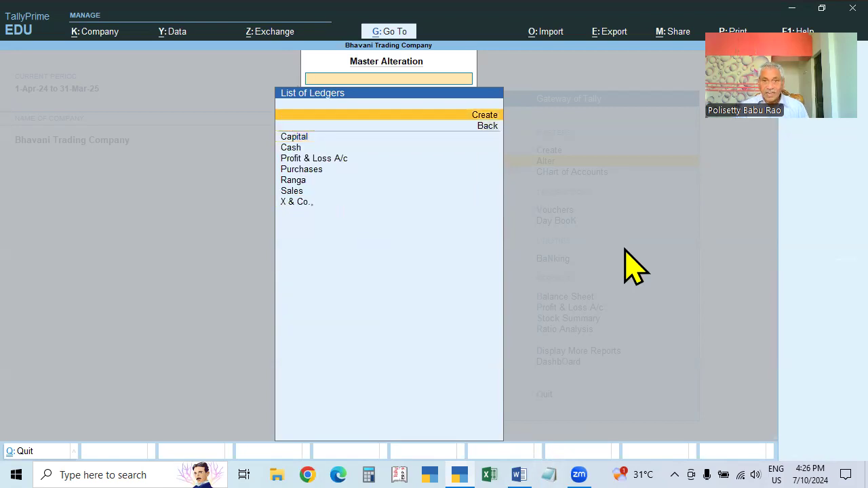
key(Return)
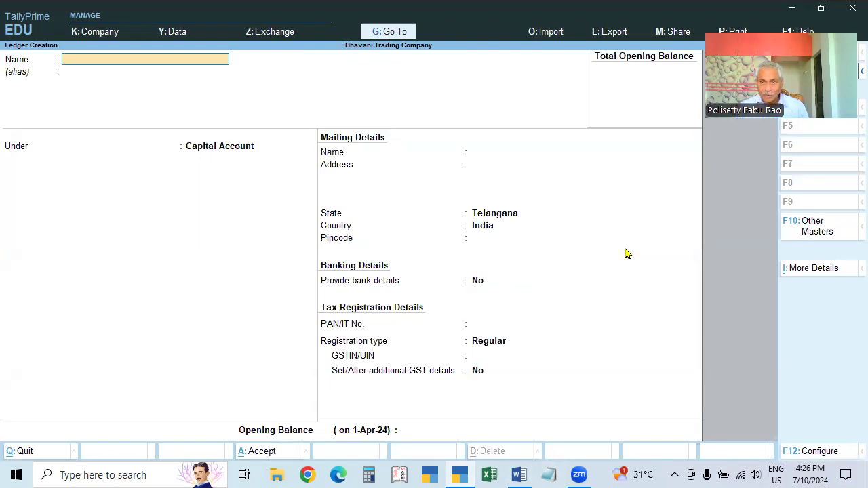
key(Escape)
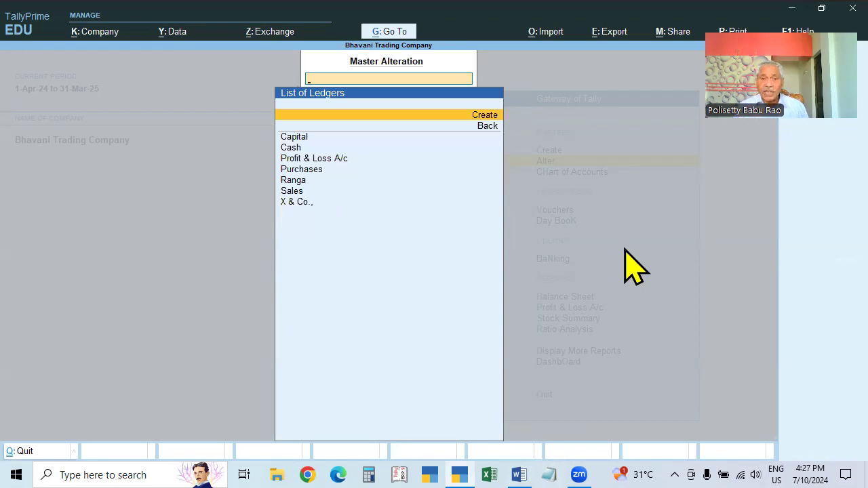
key(Escape)
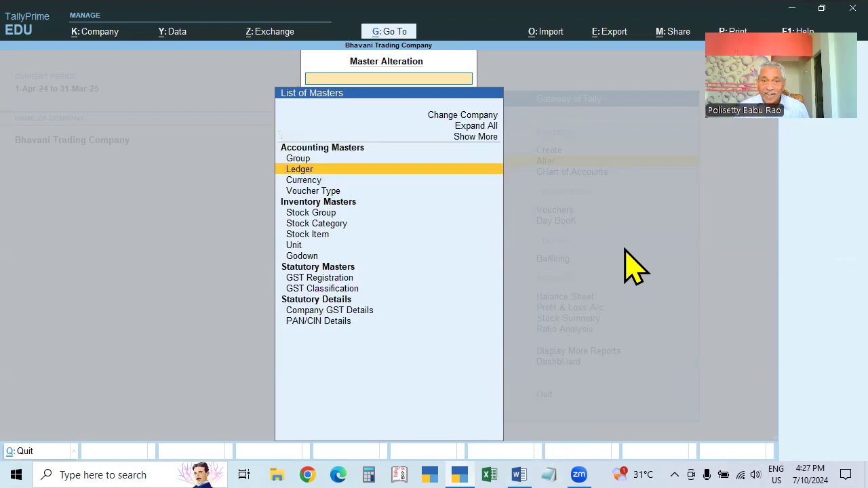
key(Escape)
key(Escape)
key(n)
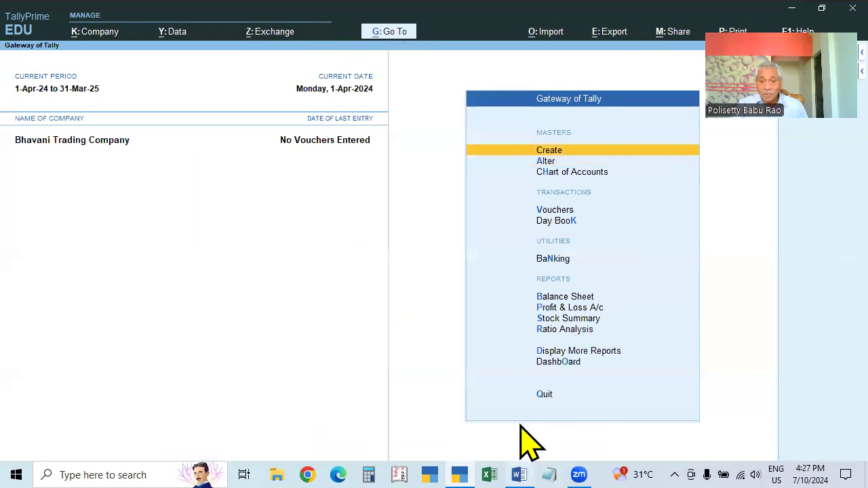
Review the Individual and Multiple wording in the Create Ledgers topic of the Word syllabus, and switch back to TallyPrime
click(519, 475)
drag(285, 324, 336, 326)
click(733, 275)
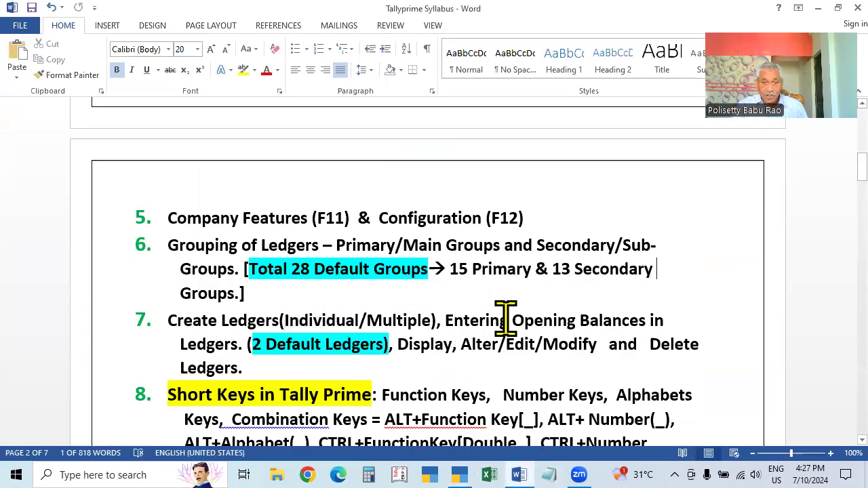
drag(286, 320, 358, 318)
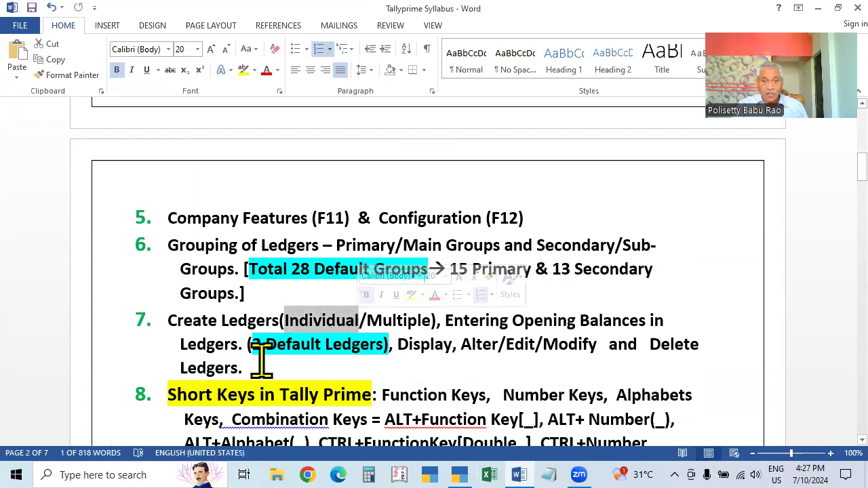
click(34, 368)
drag(367, 319, 436, 318)
click(36, 352)
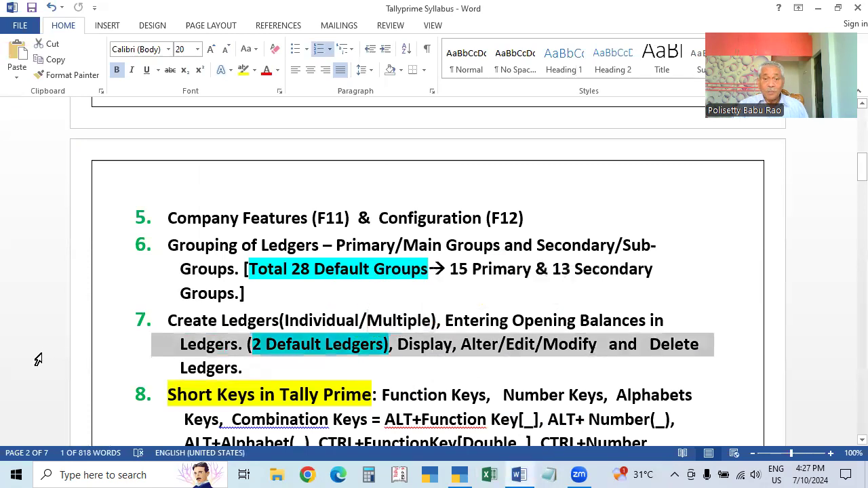
click(796, 284)
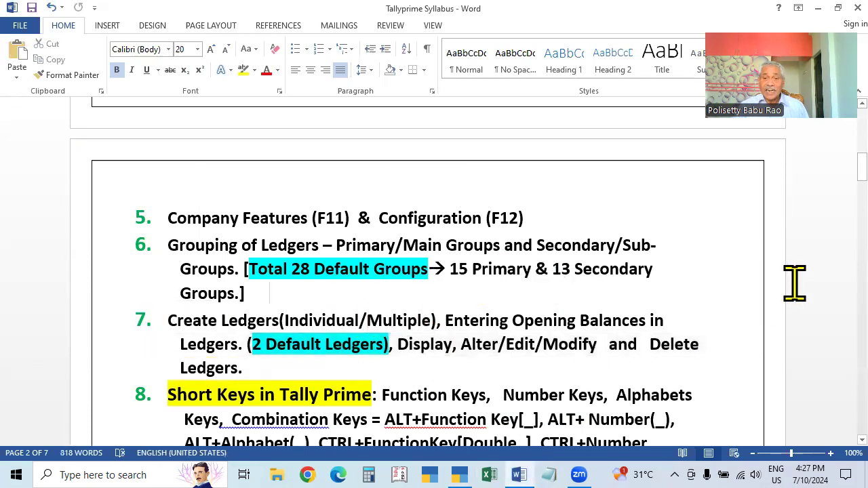
key(alt+Tab)
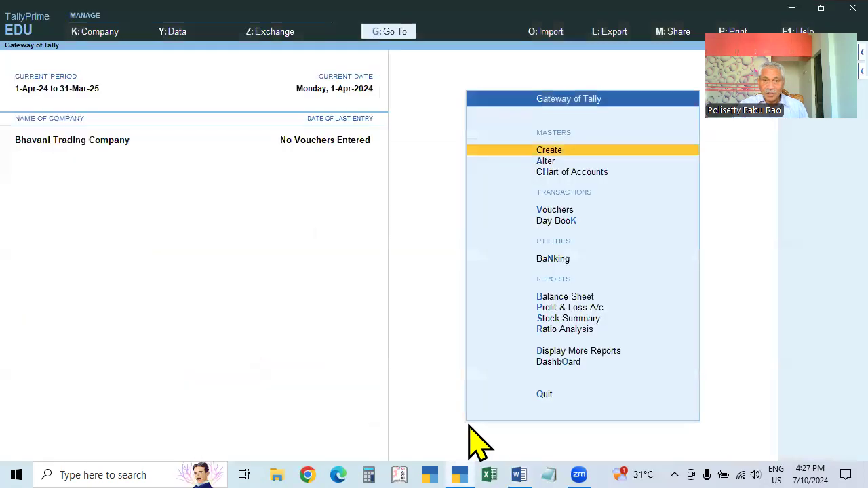
View the blank ledger form reached through master creation, and return to the Gateway of Tally without saving
key(Return)
key(Escape)
key(Down)
key(Return)
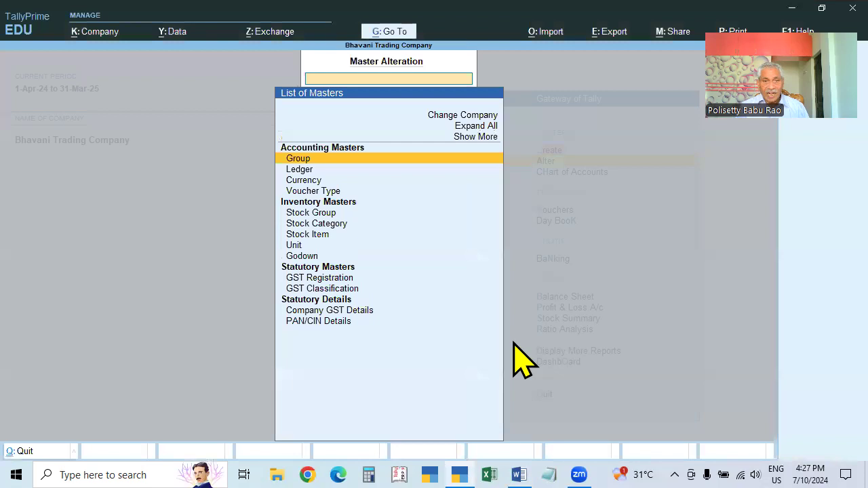
key(Escape)
key(Up)
key(Return)
key(Down)
key(Return)
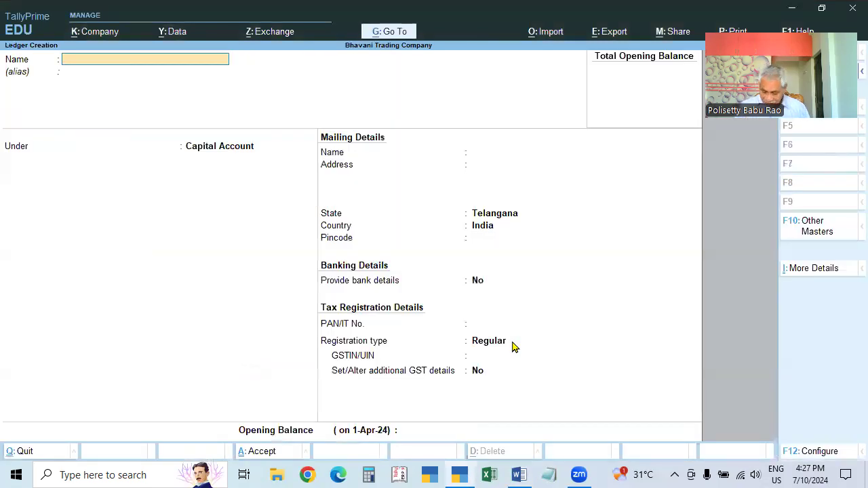
key(Escape)
key(Escape)
View the blank ledger form reached through master alteration's Create option, and return to the Gateway of Tally without saving
key(Down)
key(Return)
key(Down)
key(Return)
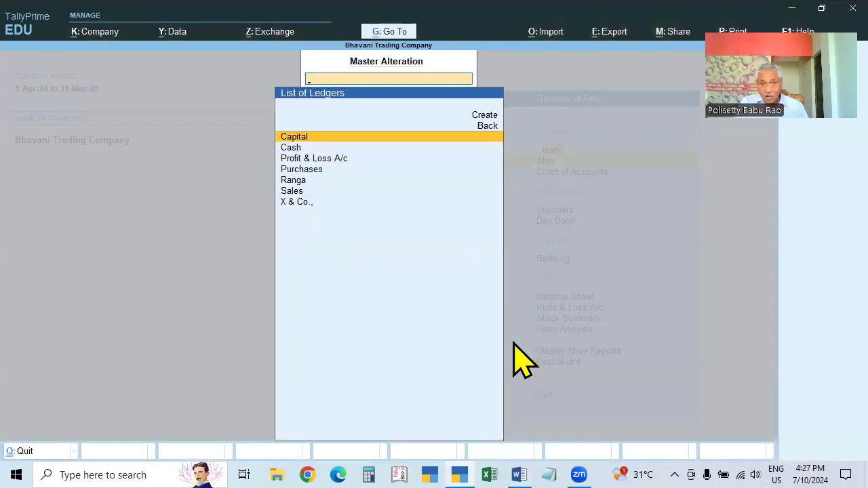
key(Up)
key(Up)
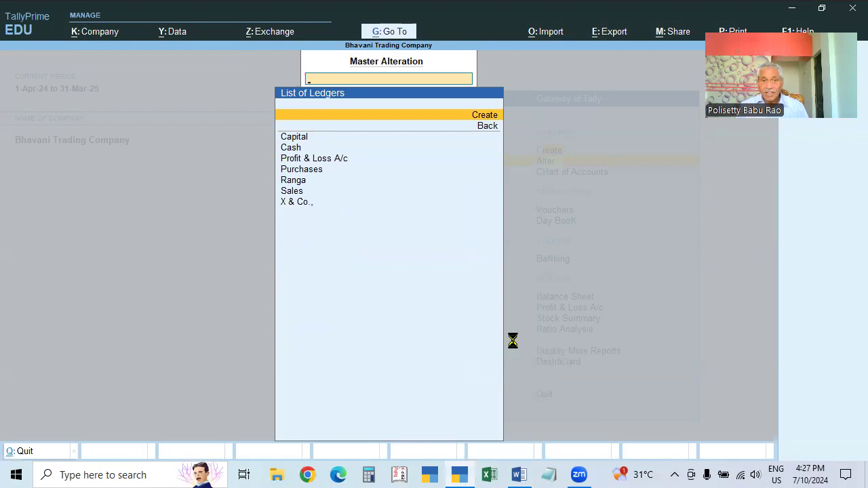
key(Return)
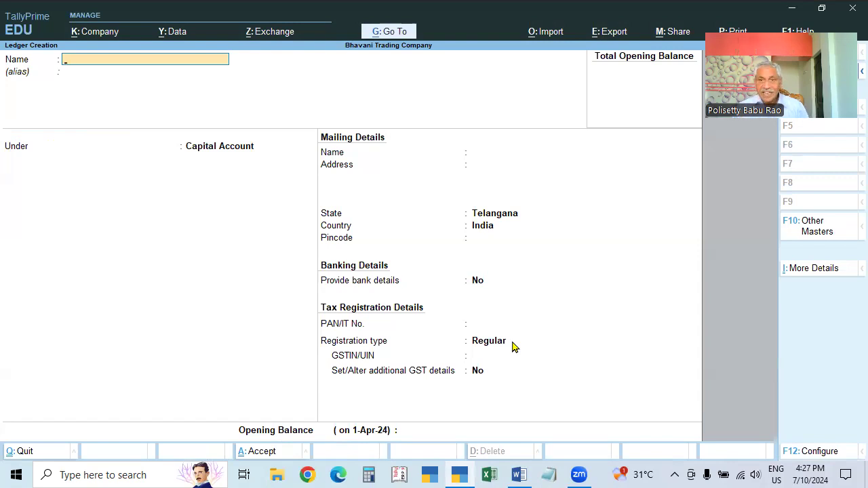
key(Escape)
key(Escape)
key(Escape)
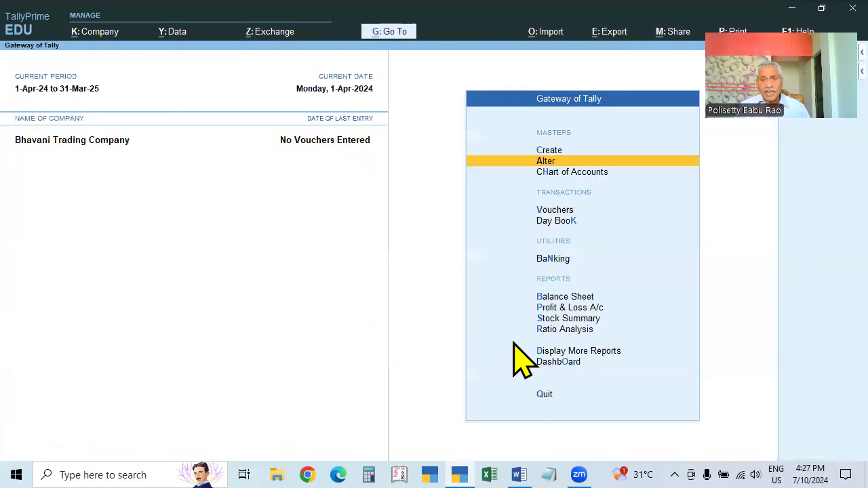
Open the Chart of Accounts for the Ledgers master of Bhavani Trading Company
key(Up)
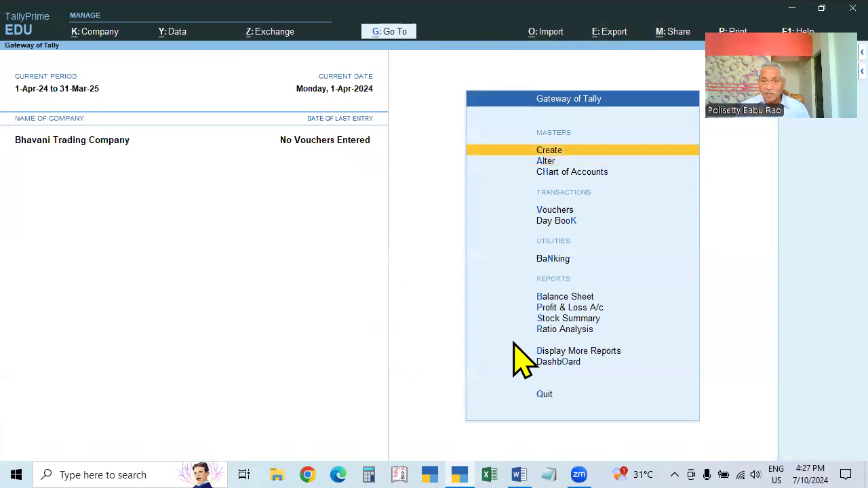
key(Down)
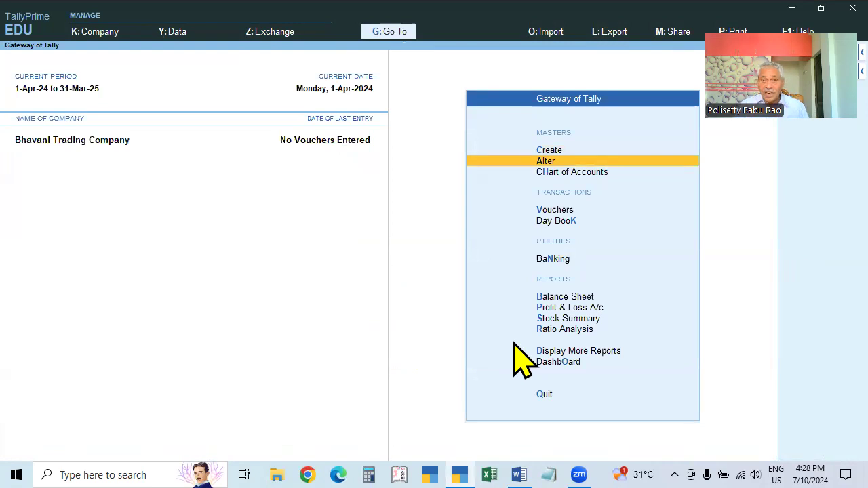
key(Down)
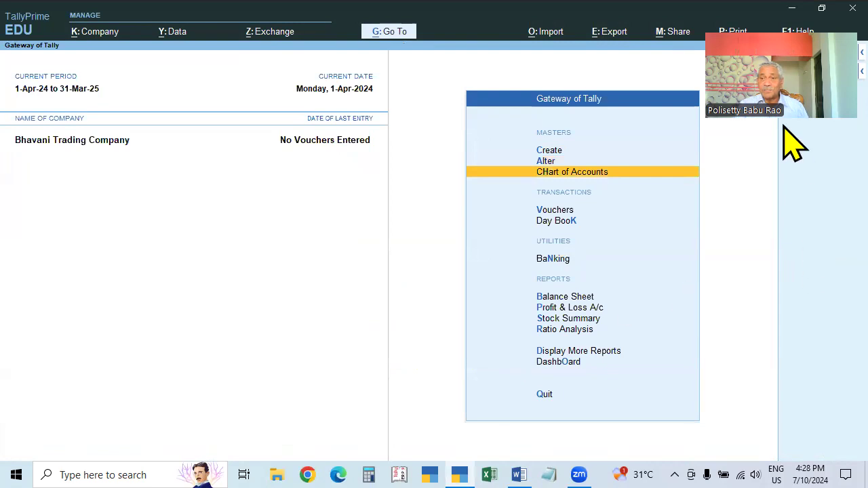
drag(101, 402, 100, 417)
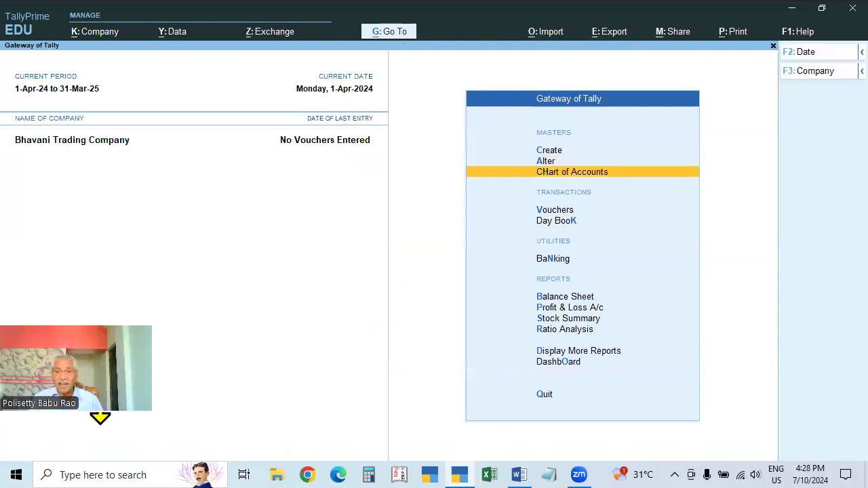
click(582, 177)
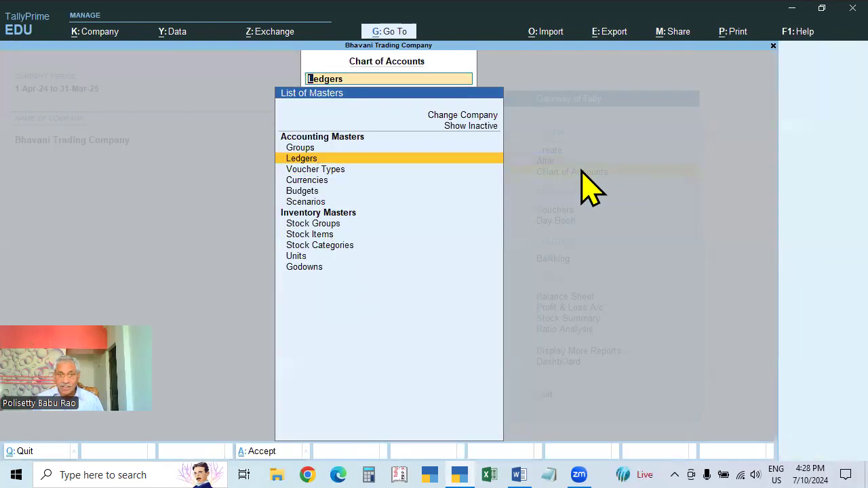
key(BackSpace)
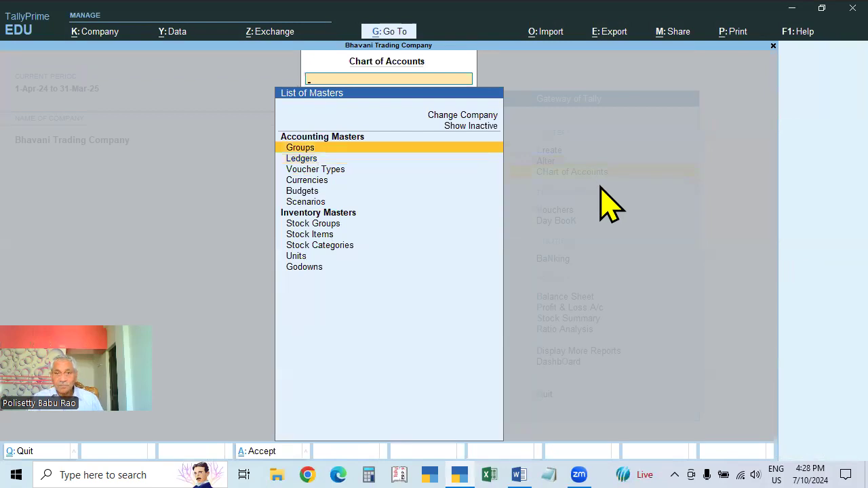
key(Escape)
key(Return)
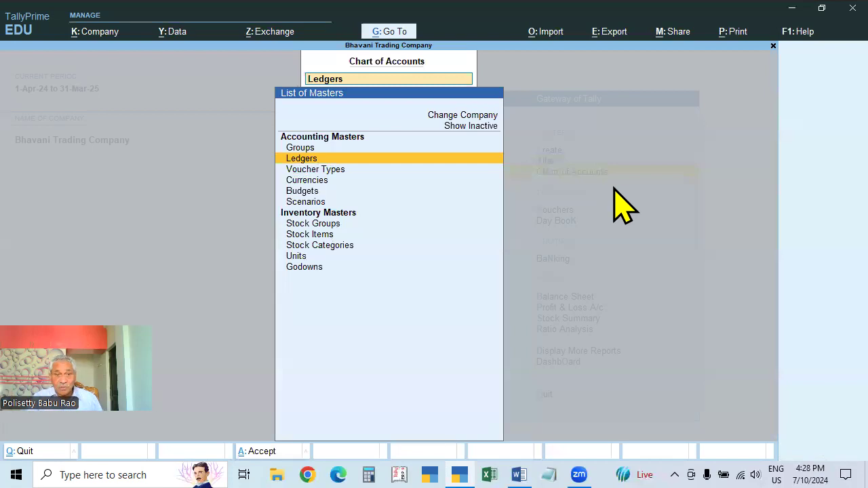
click(311, 148)
key(Escape)
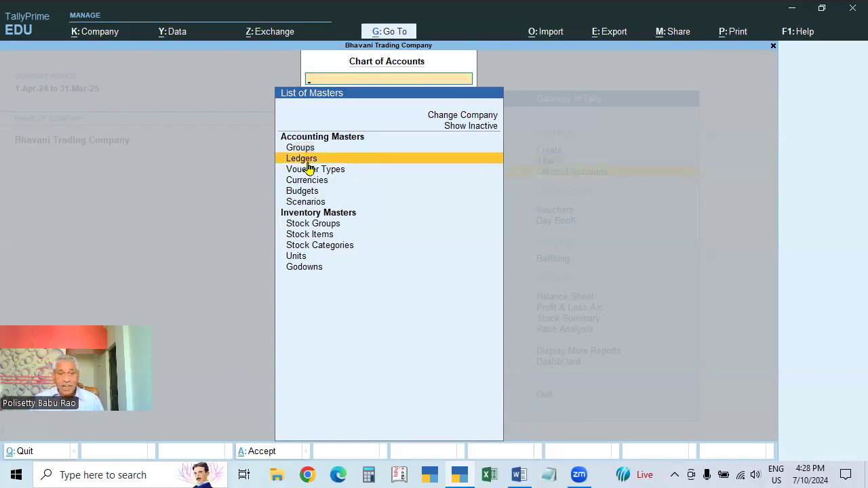
click(307, 159)
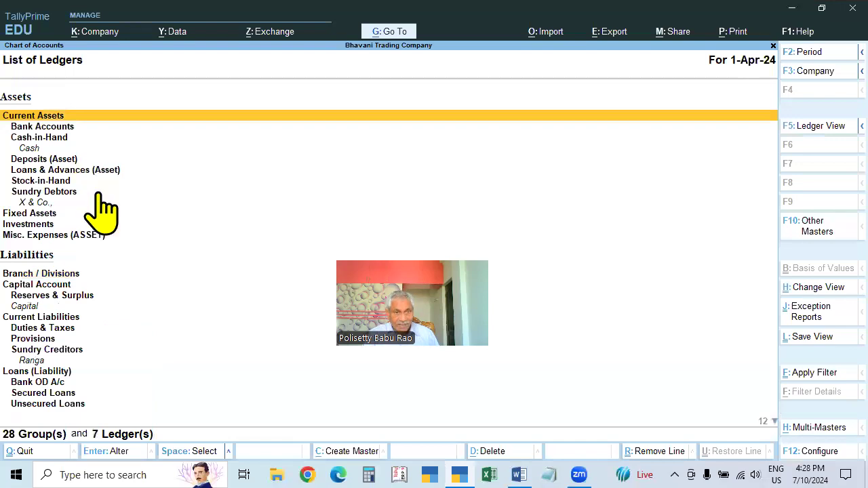
Examine the ledgers and their groups from Current Assets down to Direct Expenses, and close the list
click(44, 156)
key(Down)
key(Down)
key(Down)
key(Down)
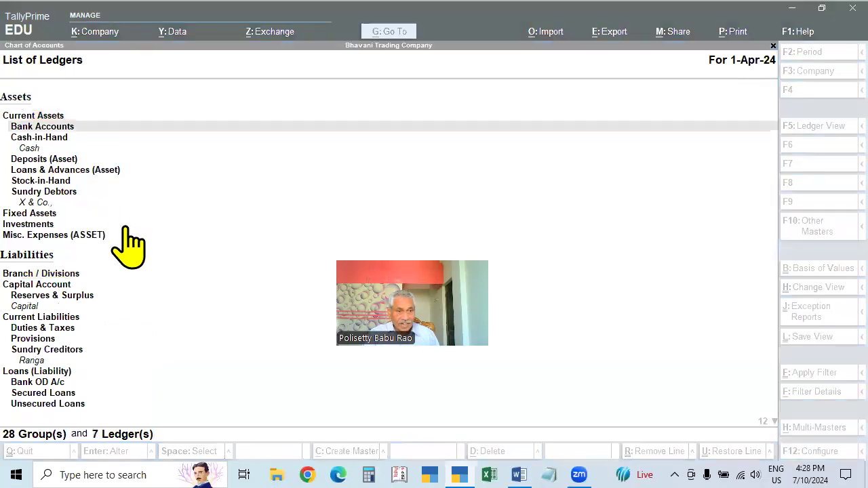
click(27, 307)
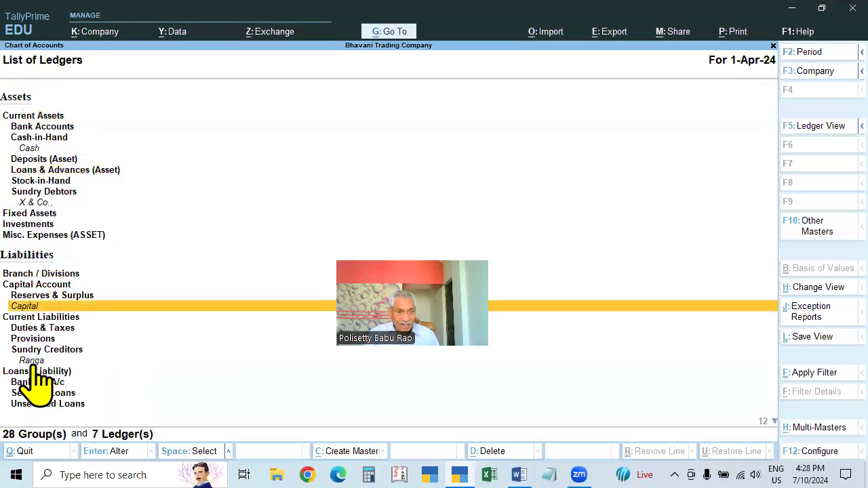
key(Down)
key(Down)
key(Down)
key(Down)
key(Down)
key(Down)
key(Down)
key(Down)
key(Down)
key(Down)
key(Down)
key(Down)
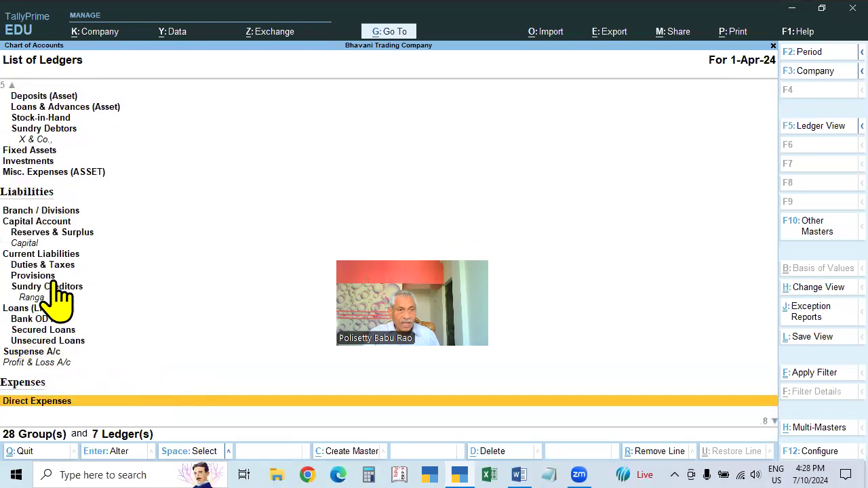
key(Up)
key(Up)
key(Up)
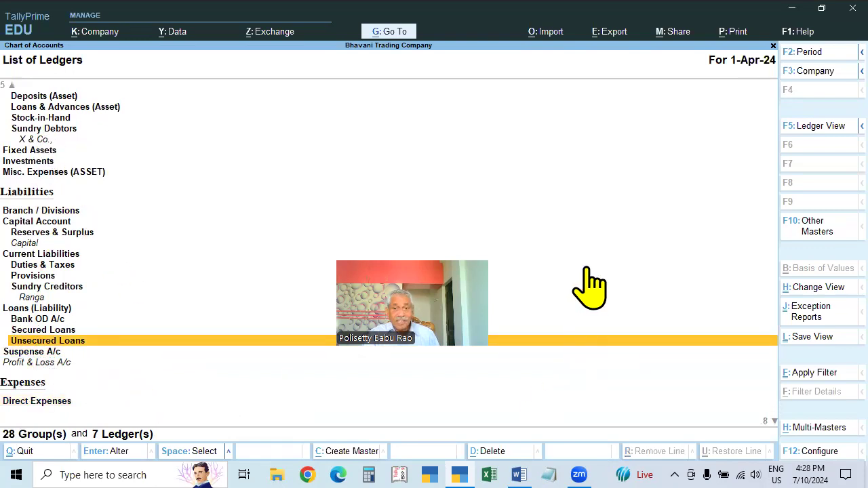
key(Up)
key(Up)
key(Up)
key(Up)
key(Up)
key(Up)
key(Up)
key(Up)
key(Up)
key(Up)
key(Up)
key(Up)
key(Up)
key(Up)
key(Up)
key(Up)
key(Escape)
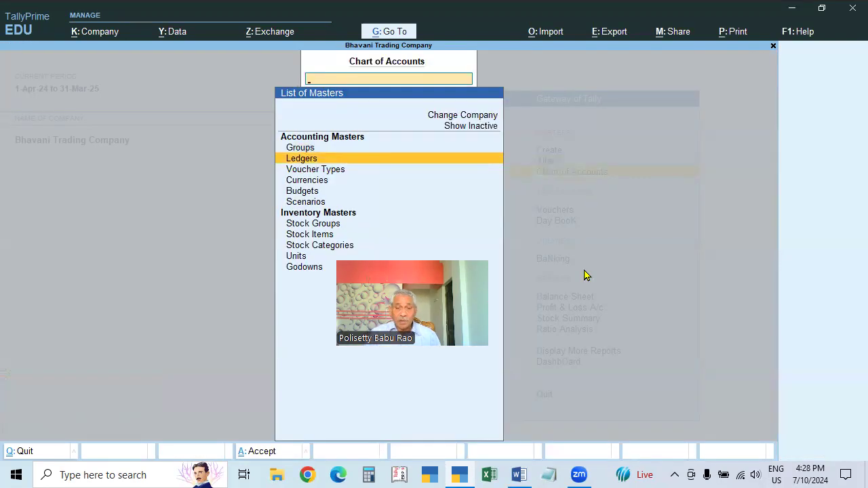
Reopen the list of ledgers and go through the asset groups down to Misc. Expenses (ASSET)
key(Return)
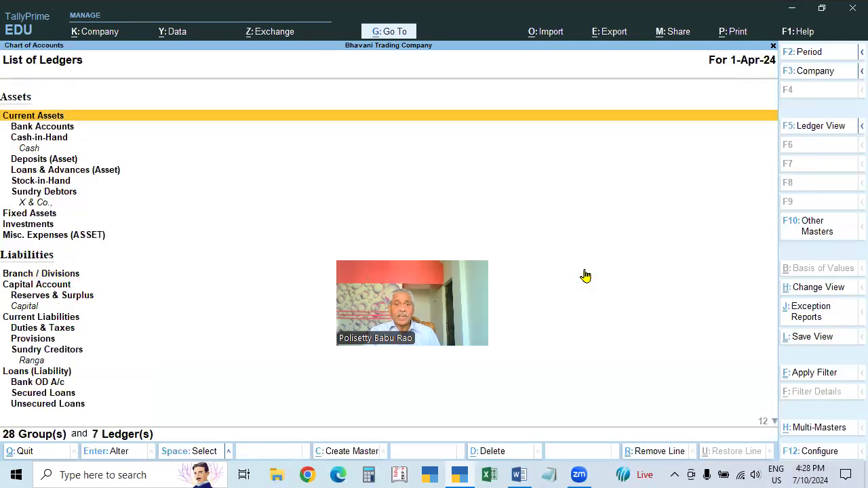
key(Down)
key(Down)
key(Down)
key(Down)
key(Down)
key(Down)
key(Down)
key(Down)
key(Down)
key(Down)
key(Down)
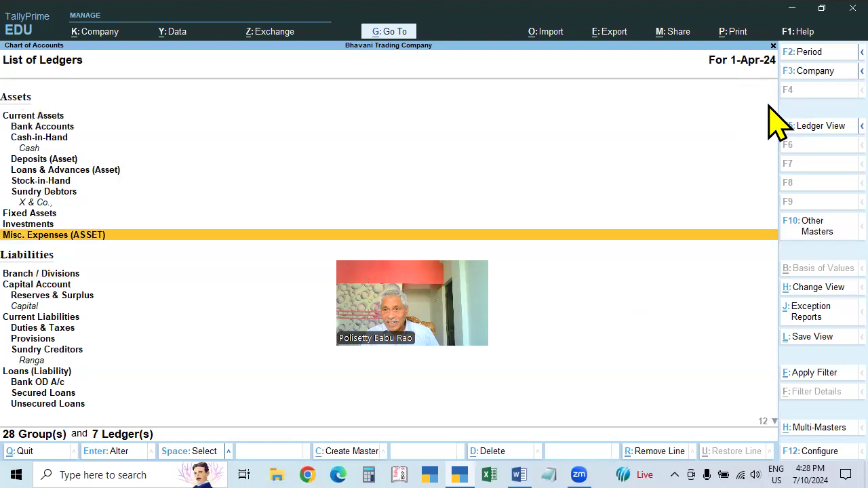
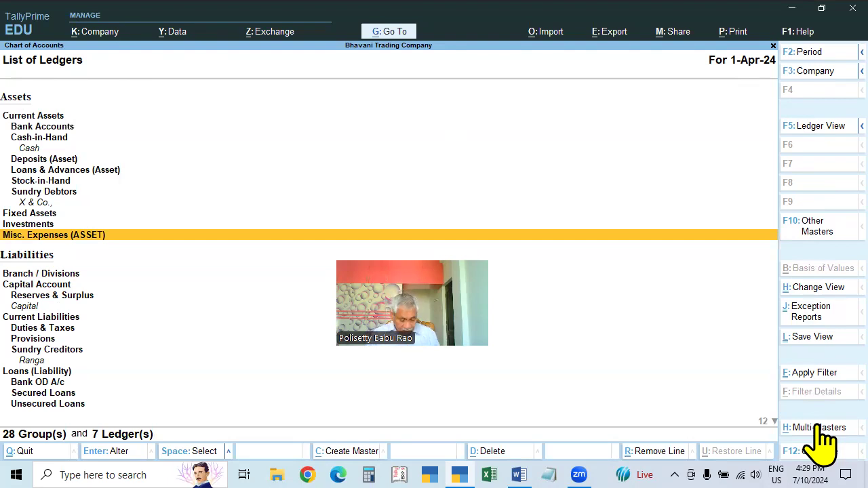
click(821, 432)
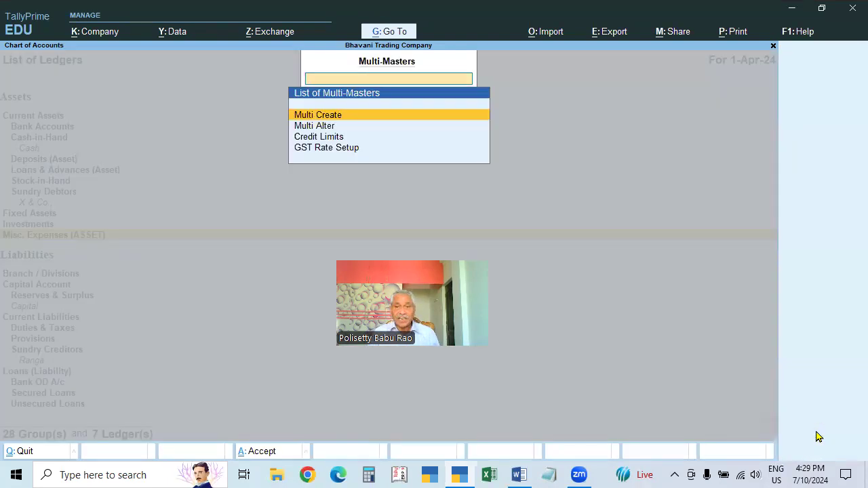
key(Escape)
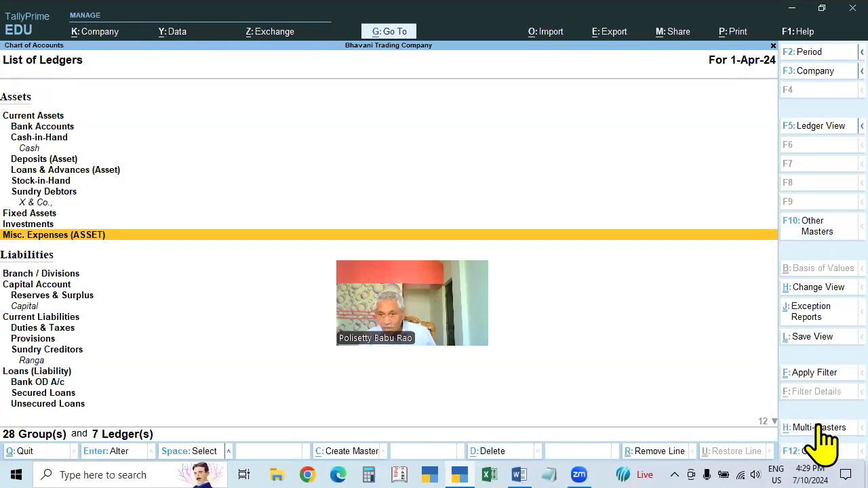
key(alt+h)
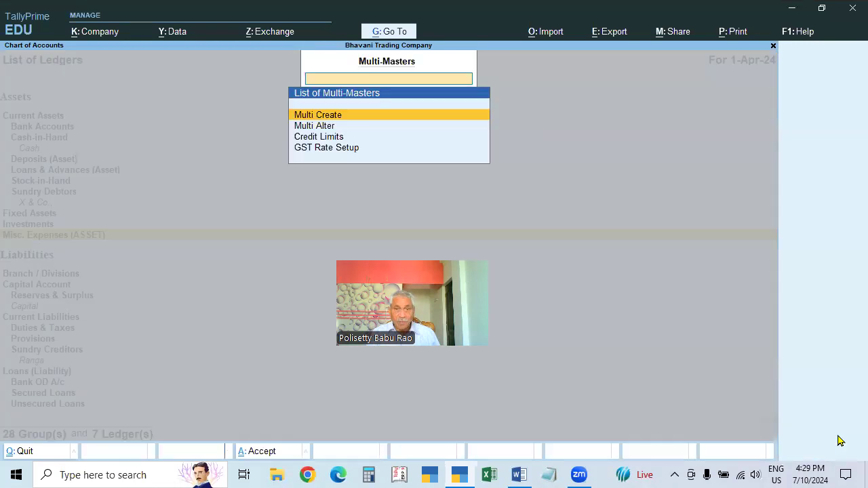
key(Escape)
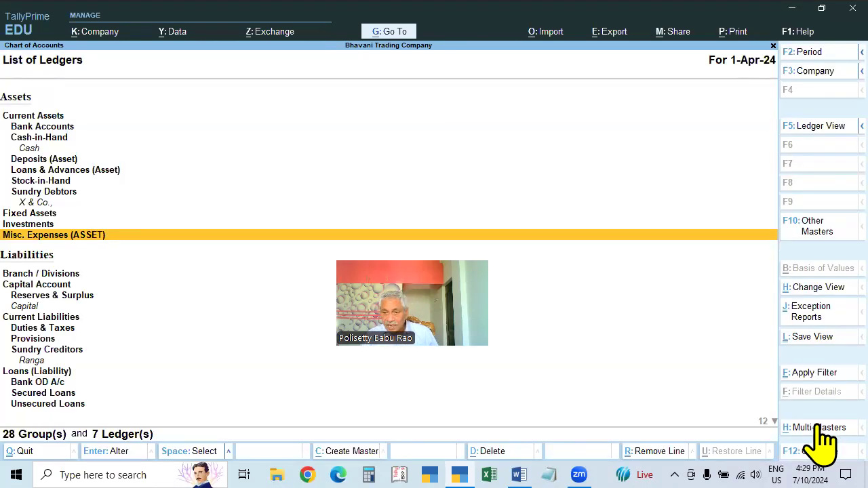
Start creating multiple ledgers at once with Multi Create, keeping All Items as the parent group
click(817, 428)
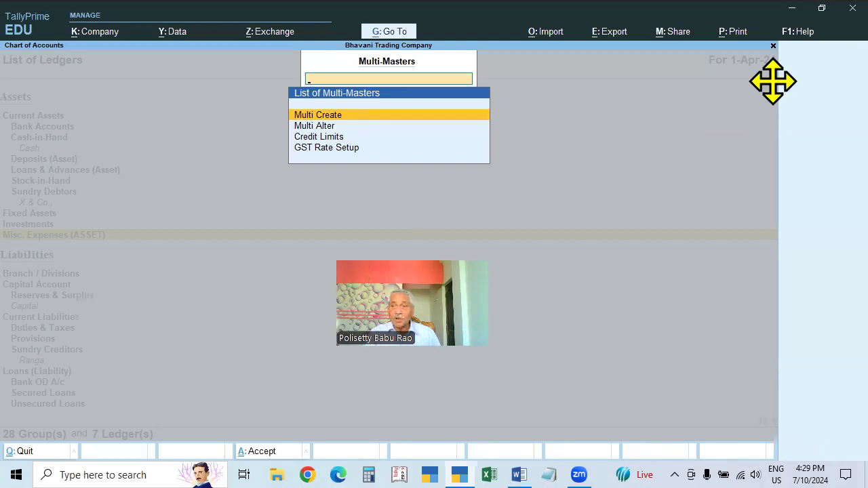
drag(410, 315, 73, 337)
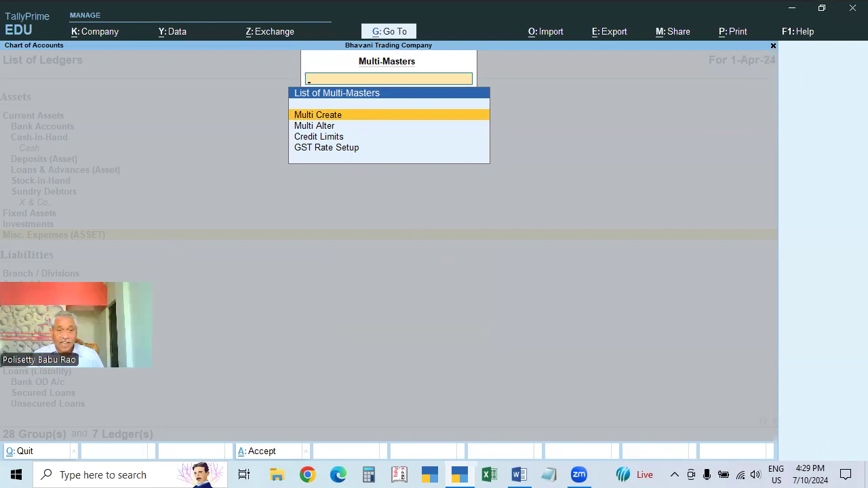
click(338, 115)
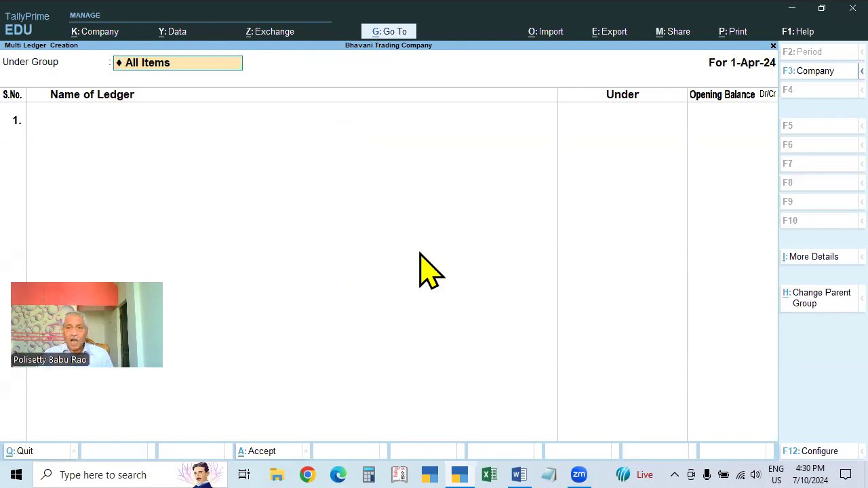
key(Return)
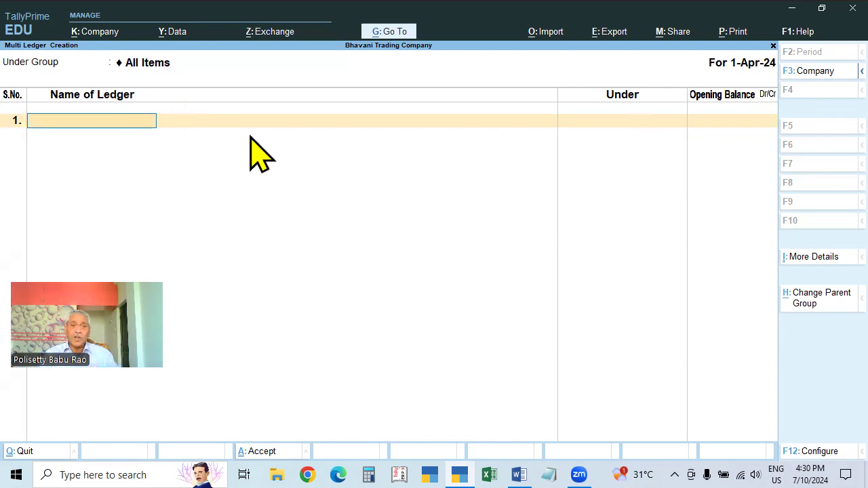
Add the ledger State Bank of India under Bank Accounts, leaving its opening balance blank
text(State)
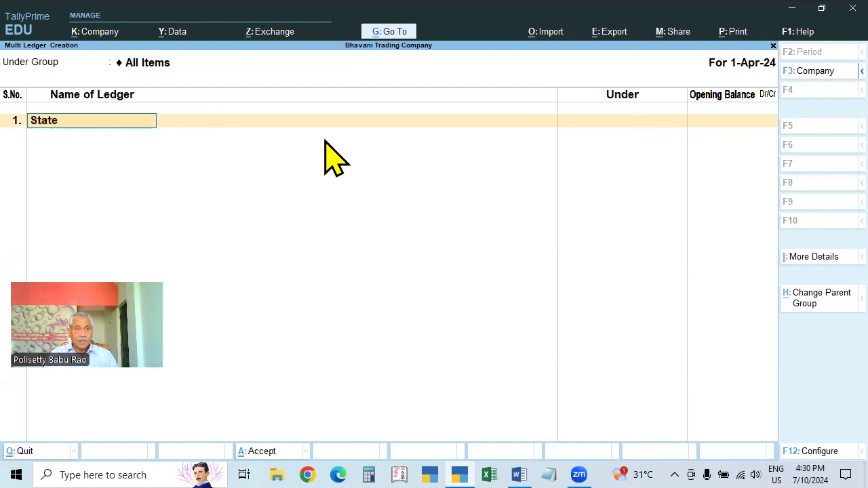
text( Bank of Idnia)
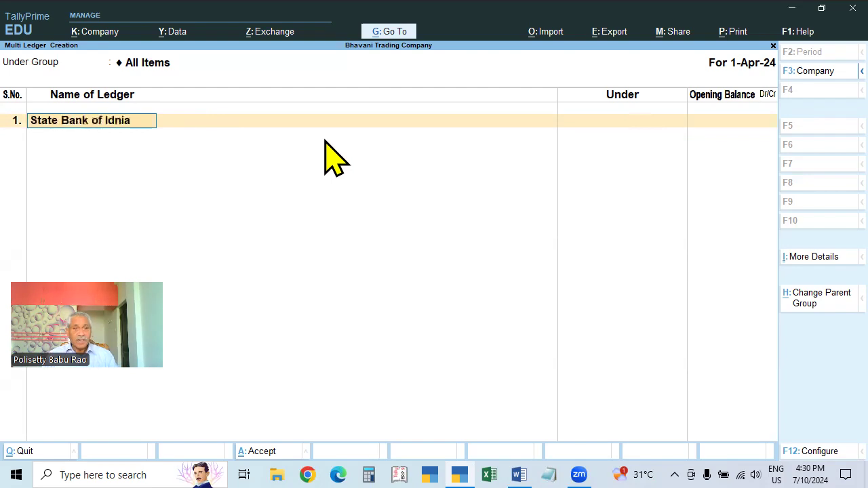
key(BackSpace)
key(BackSpace)
key(BackSpace)
key(BackSpace)
text(ndia)
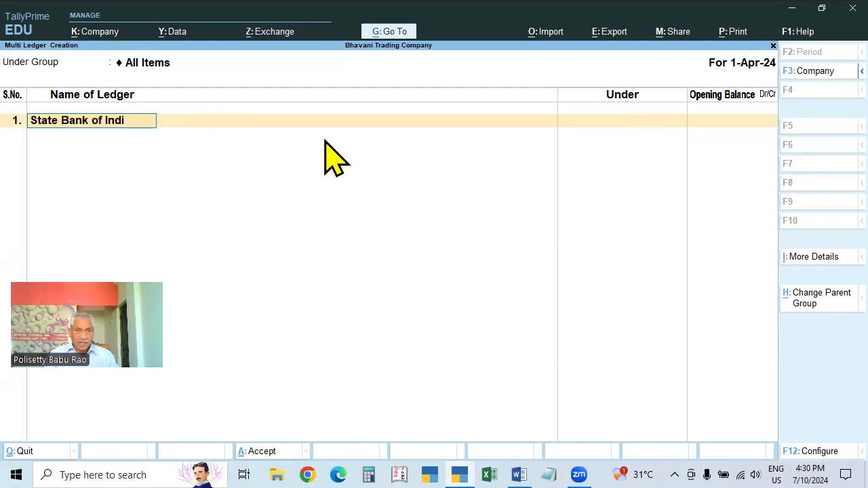
key(Return)
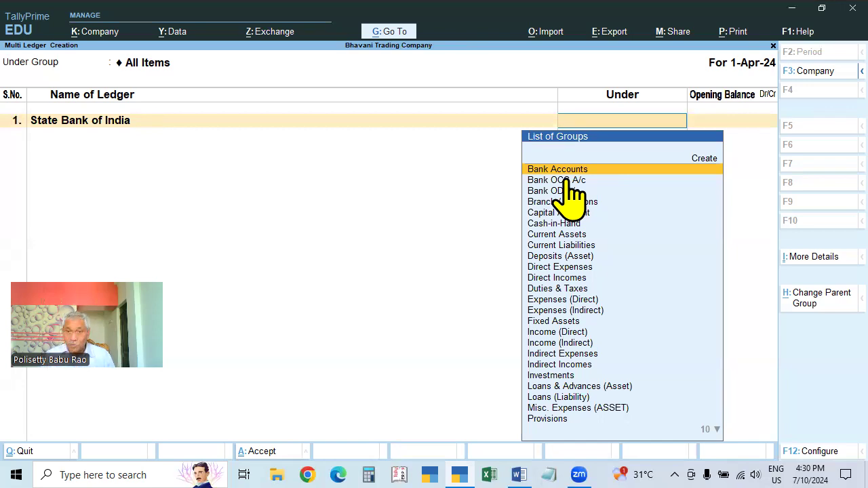
key(Return)
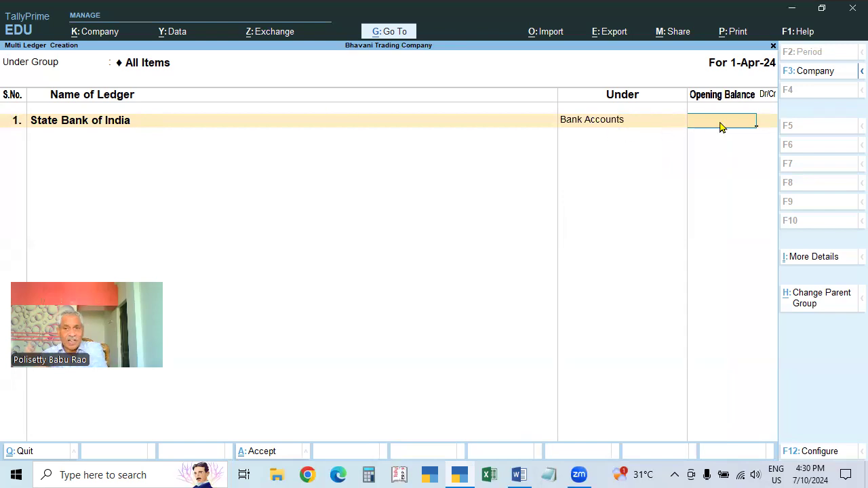
key(Return)
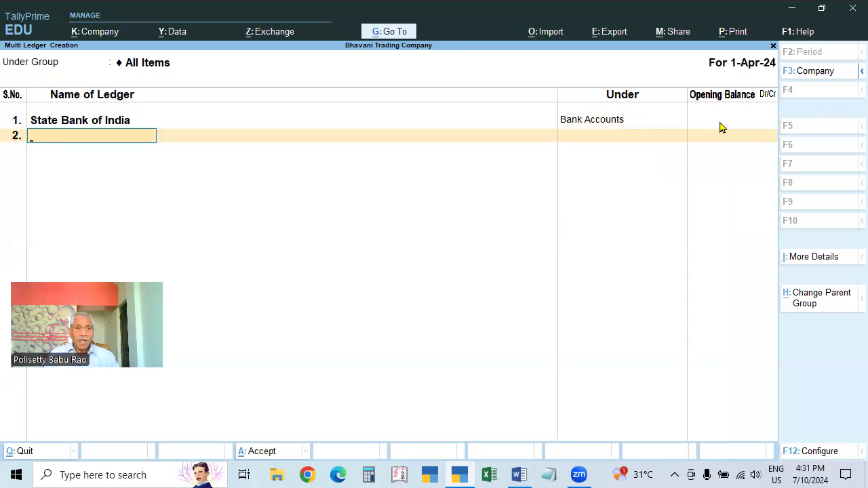
Add the ledger Salaries under the Indirect Expenses group, leaving its opening balance blank
text(S)
key(BackSpace)
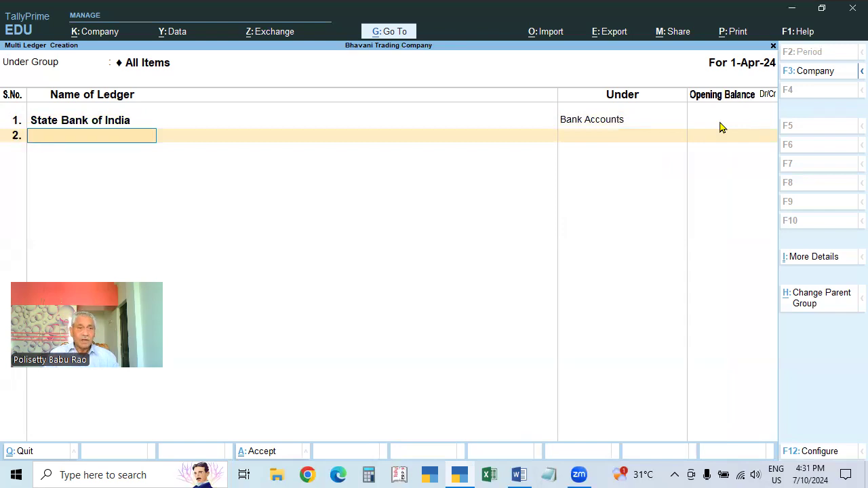
text(Salaries)
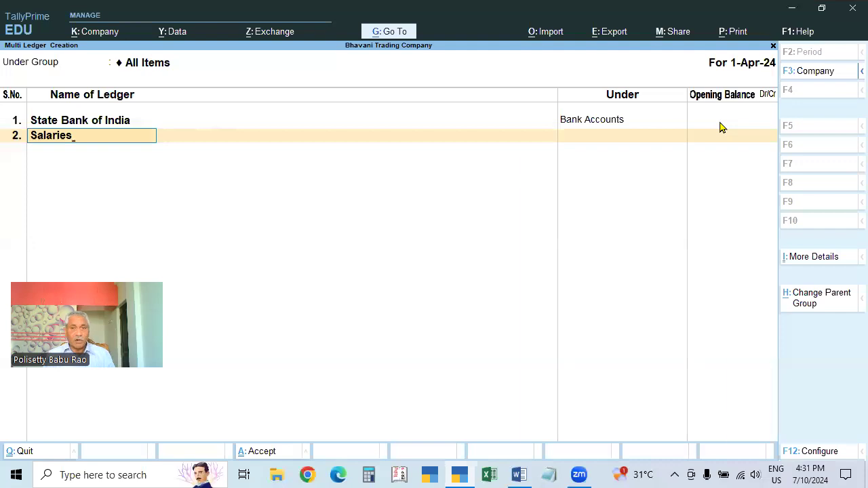
key(Return)
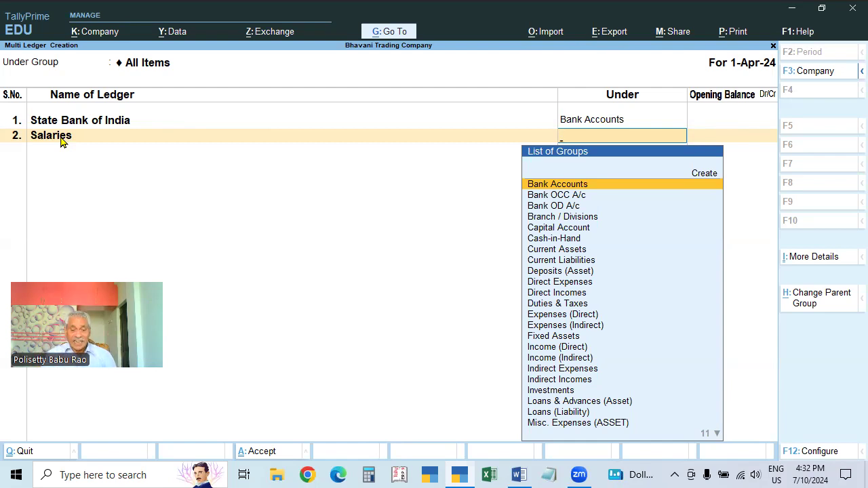
text(Ind)
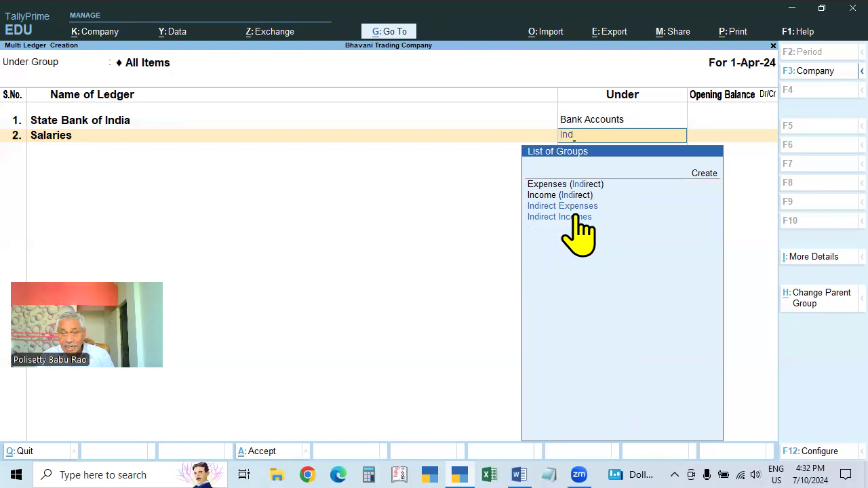
click(578, 207)
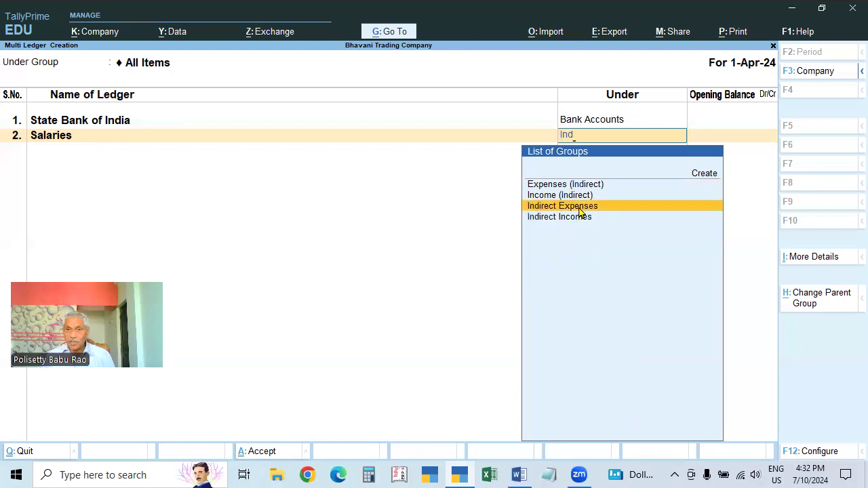
click(580, 209)
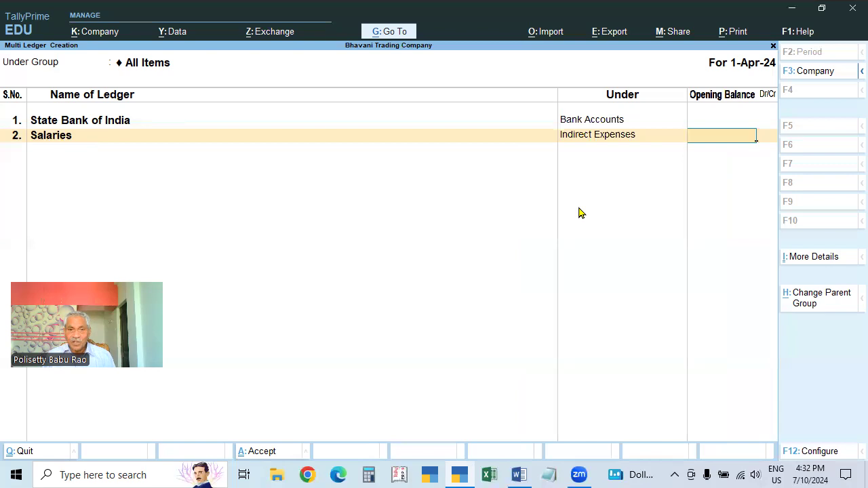
key(Return)
Go back through the State Bank of India and Salaries rows to review their names, groups and opening balances
key(Up)
key(Up)
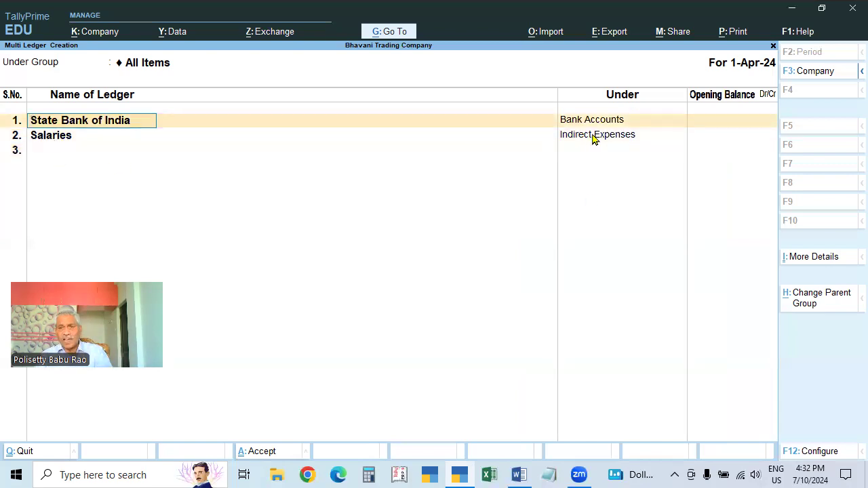
key(Return)
key(Return)
key(Return)
key(Return)
key(Return)
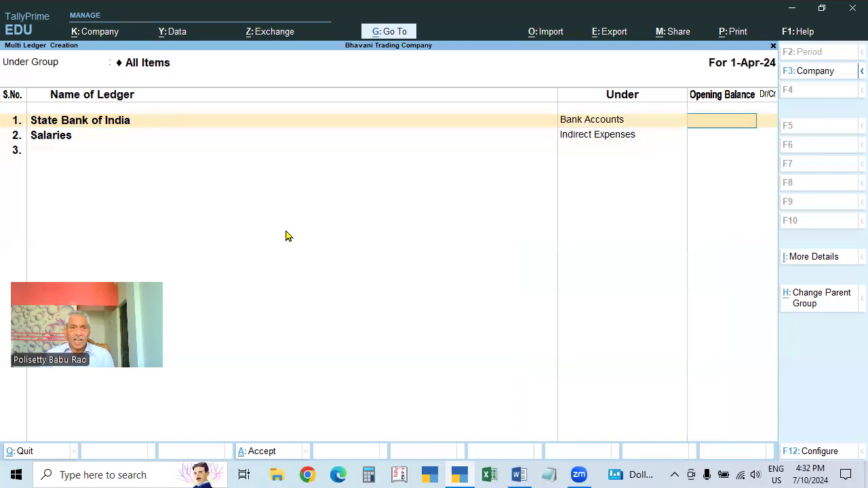
key(Return)
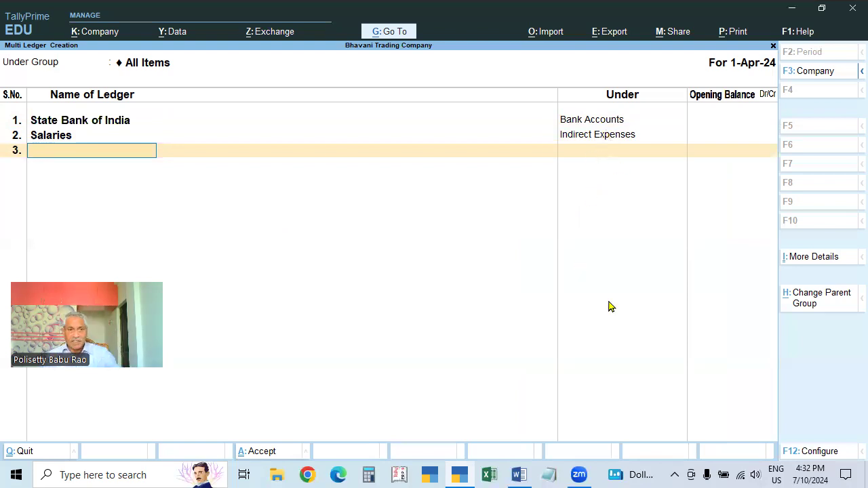
key(Return)
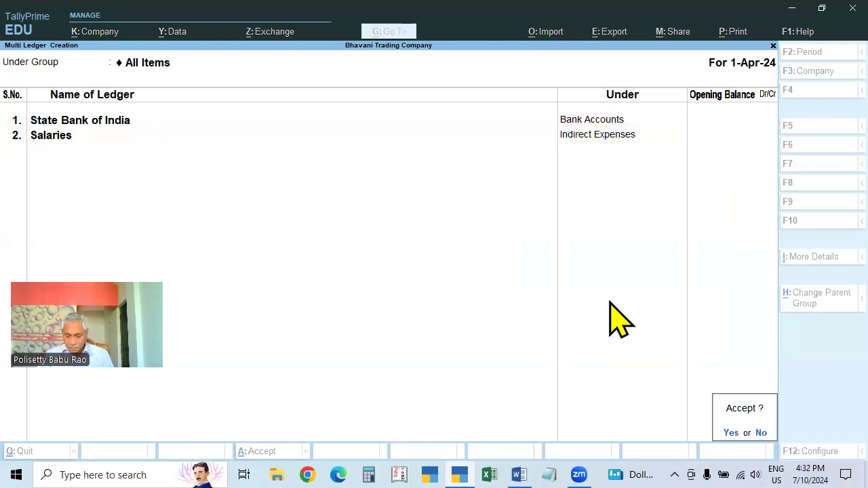
key(Escape)
key(Return)
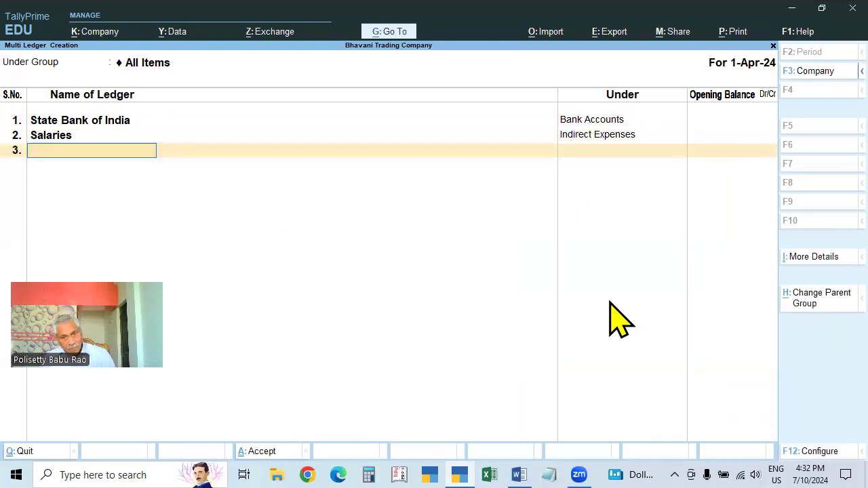
key(Return)
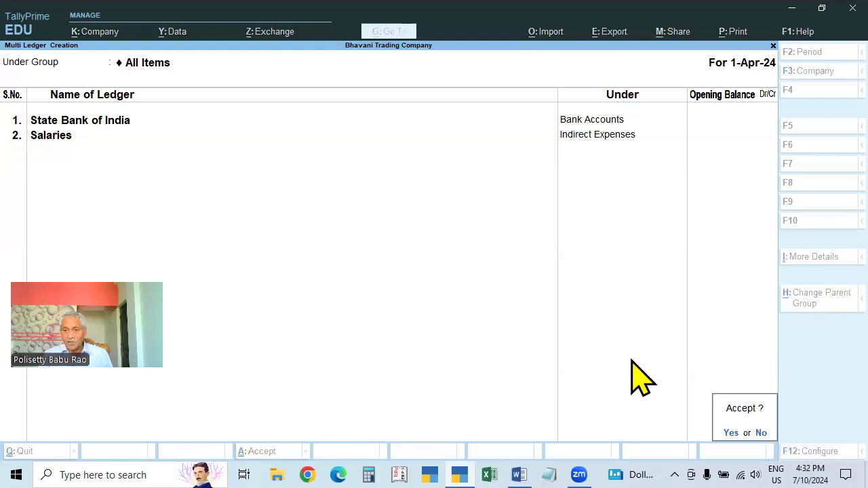
key(Escape)
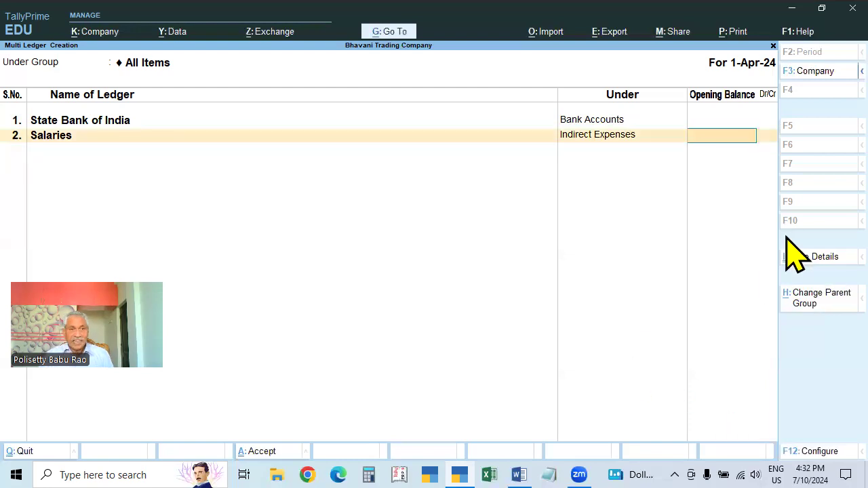
key(Return)
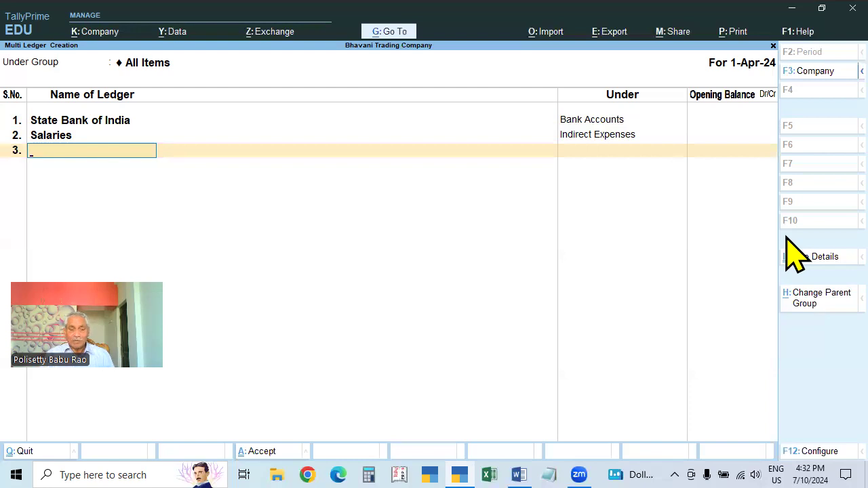
Accept the multi-ledger entry to save the State Bank of India and Salaries ledgers
key(ctrl)
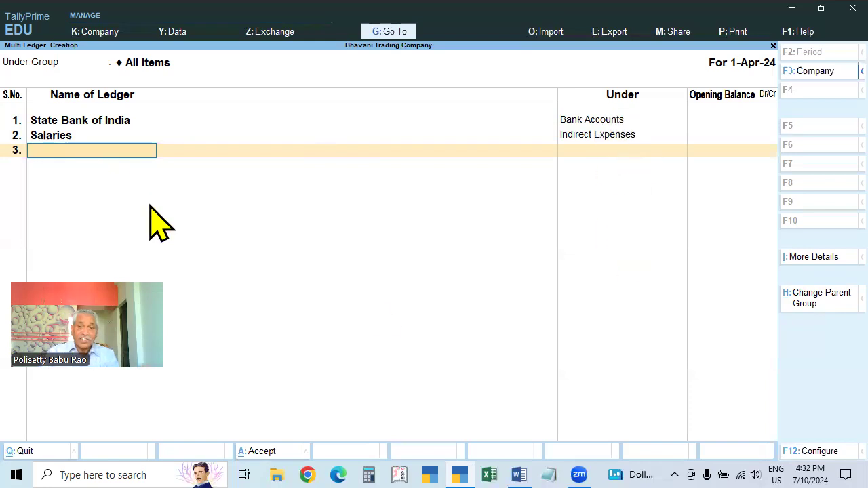
key(ctrl)
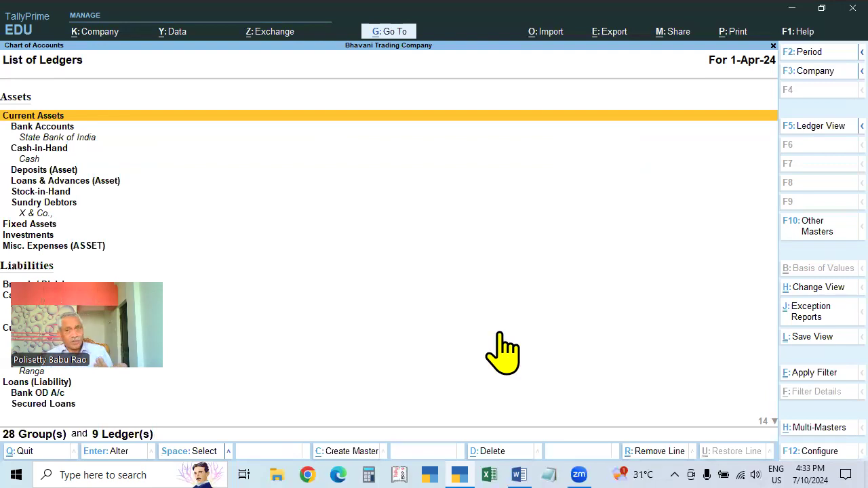
click(807, 428)
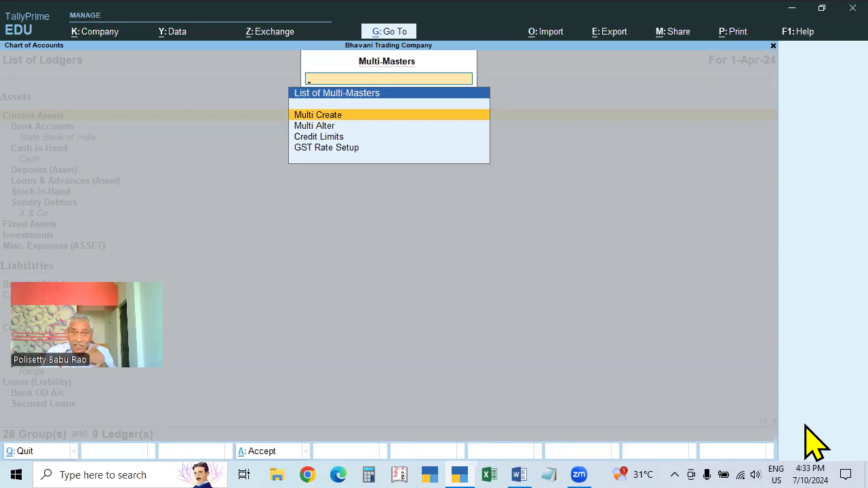
key(Return)
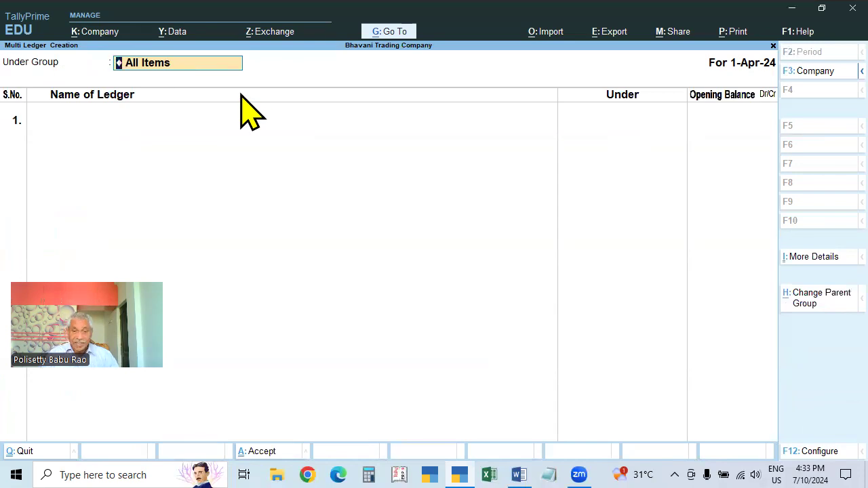
key(BackSpace)
key(Up)
key(Return)
key(BackSpace)
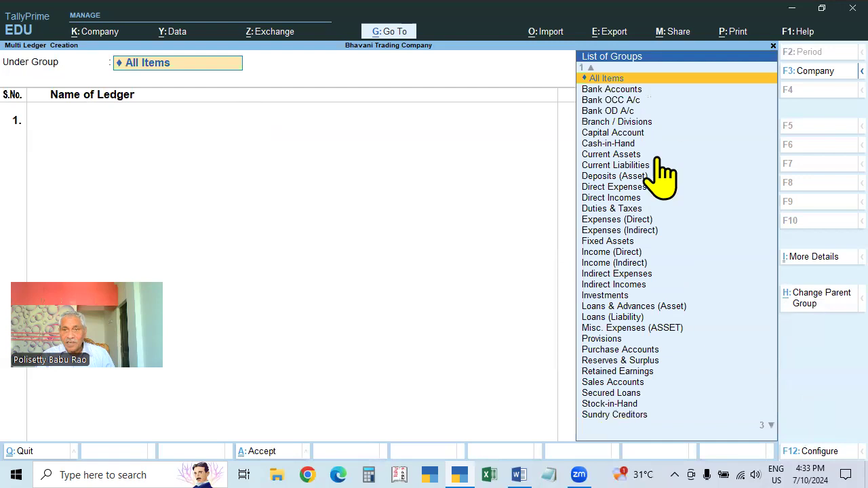
key(BackSpace)
key(Escape)
key(Return)
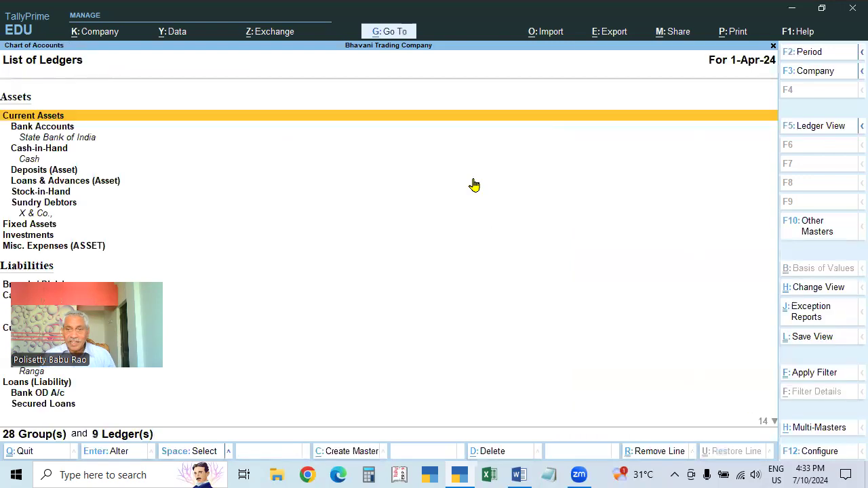
Start another Multi Create of ledgers with Indirect Expenses as the parent group
click(800, 427)
click(323, 115)
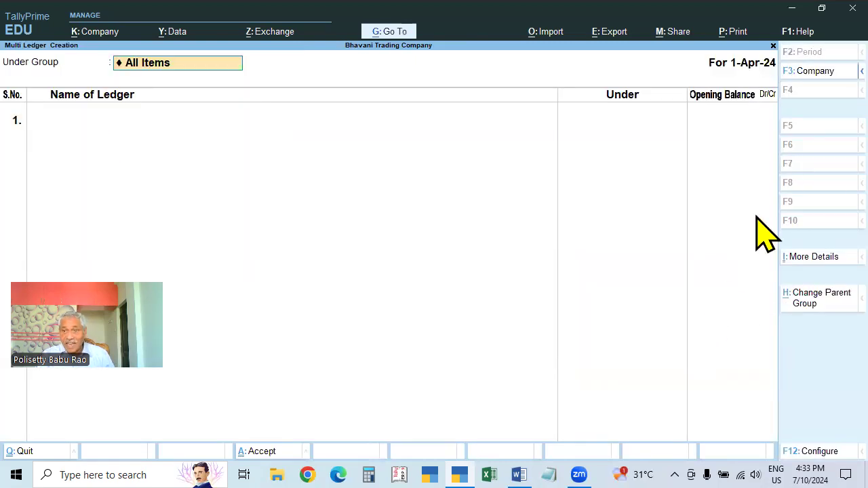
click(160, 66)
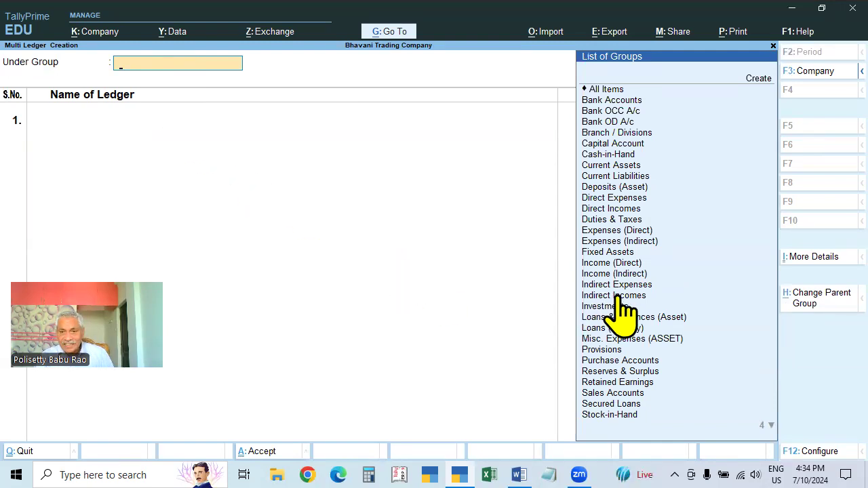
click(634, 286)
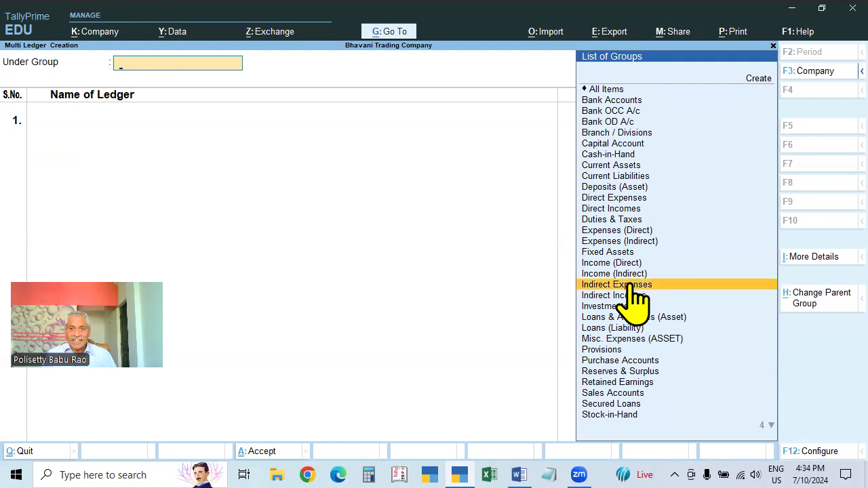
click(632, 286)
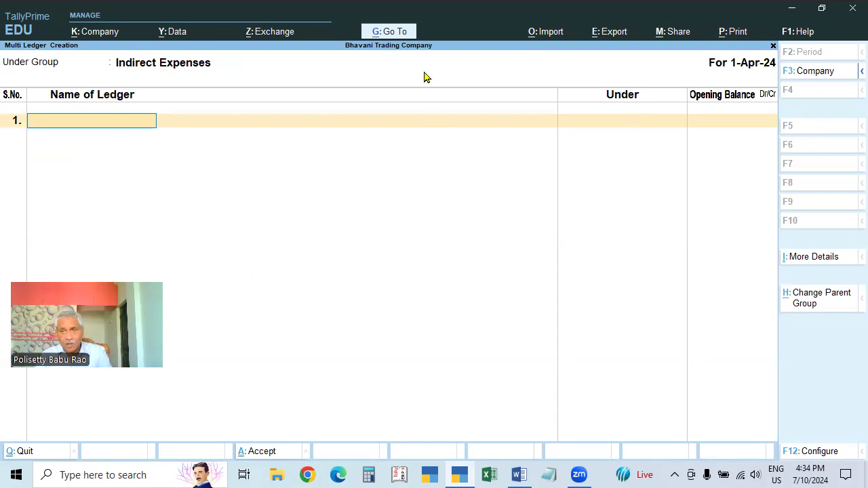
Add the ledger Telephone Charges in the first row, leaving its opening balance blank
text(Tale)
key(BackSpace)
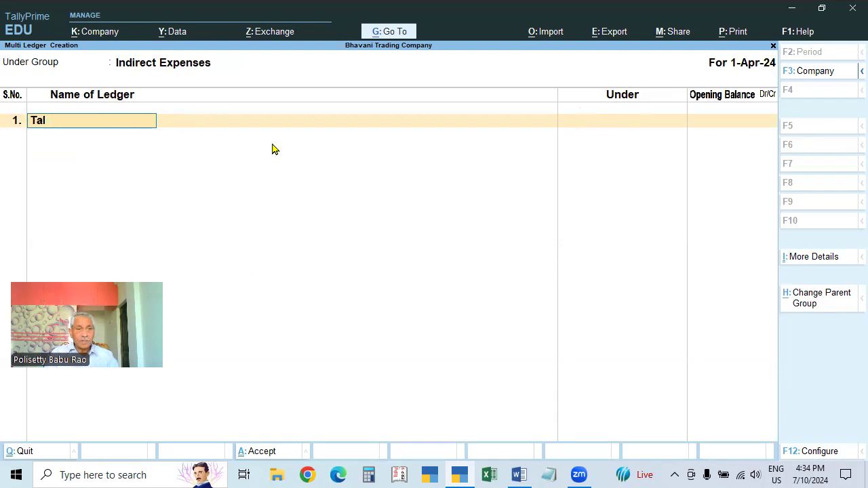
key(BackSpace)
key(BackSpace)
text(elephone Charges)
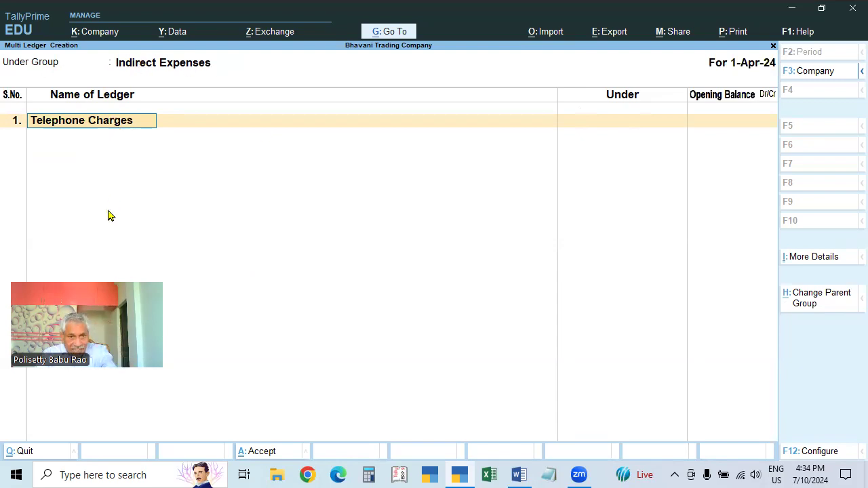
key(Return)
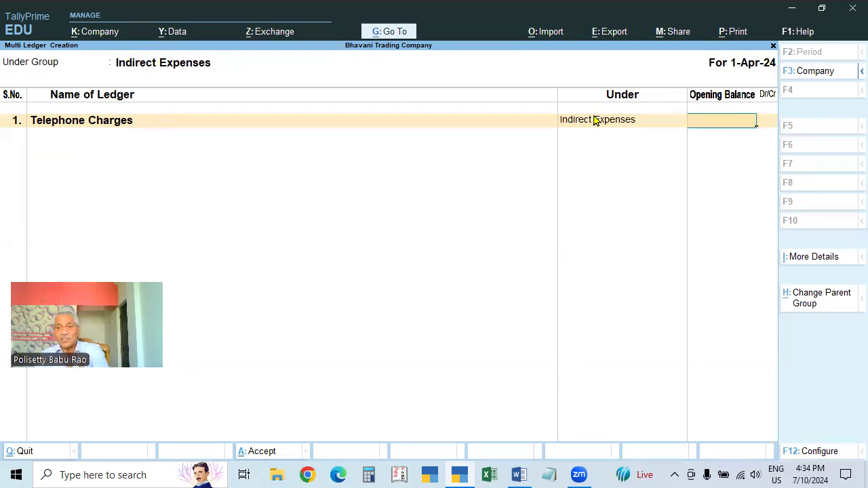
key(Return)
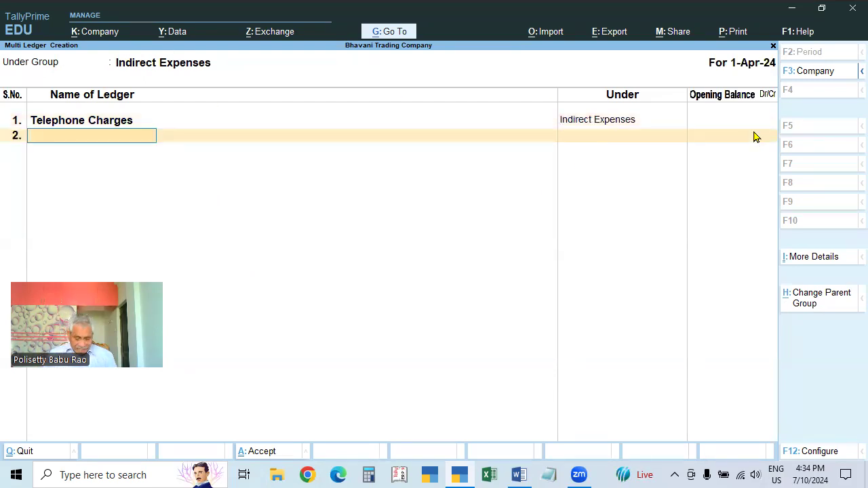
Add the ledger Stationery Exp in the second row, leaving its opening balance blank
text(Sta)
key(BackSpace)
key(BackSpace)
key(BackSpace)
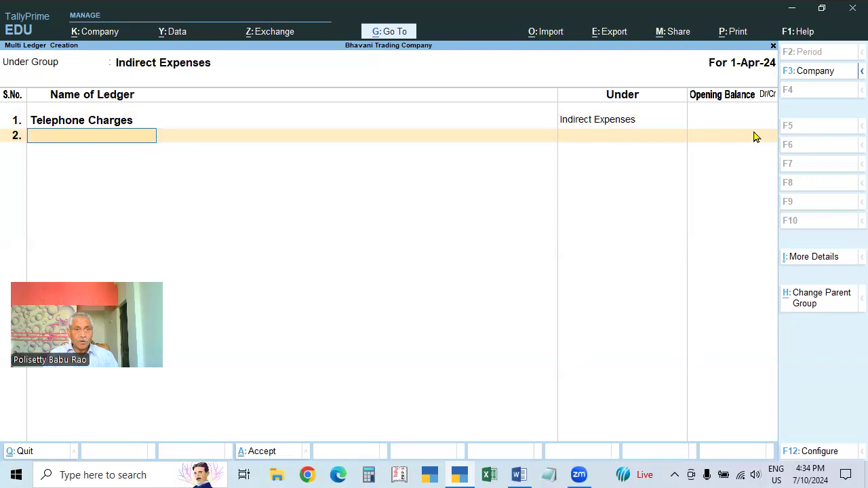
text(St)
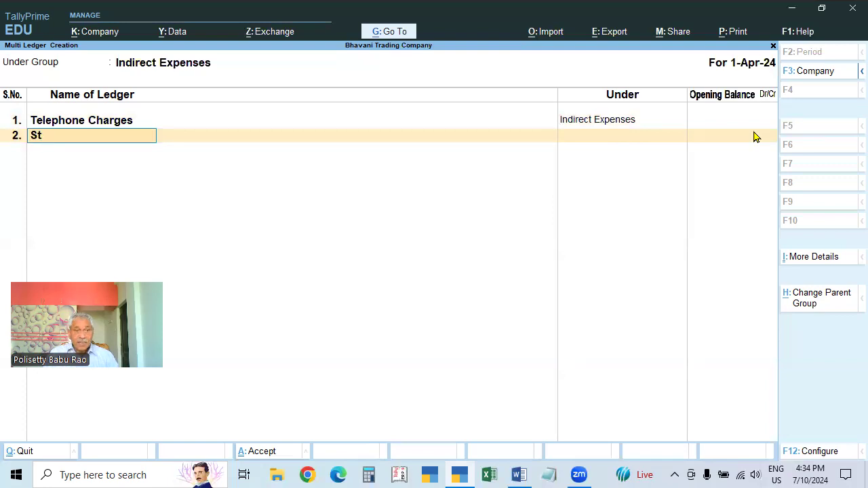
text(ationery Exp)
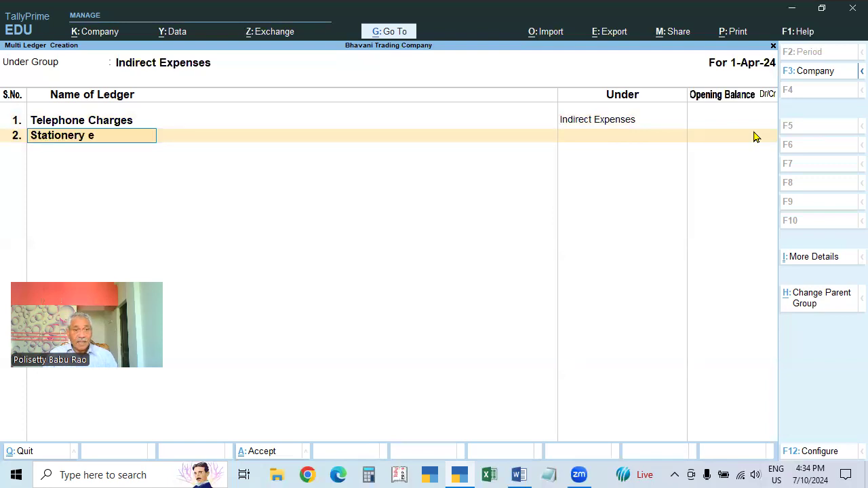
key(Return)
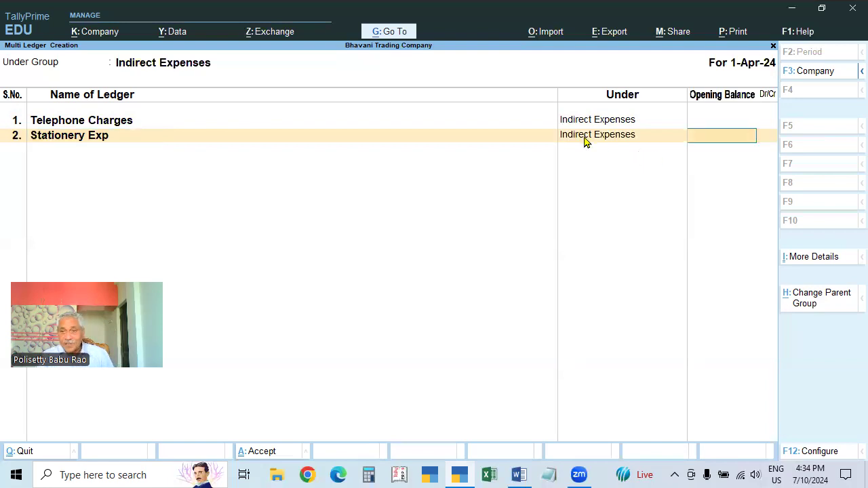
key(Return)
Try to add a third ledger named Salaries under Indirect Expenses
text(Salaries)
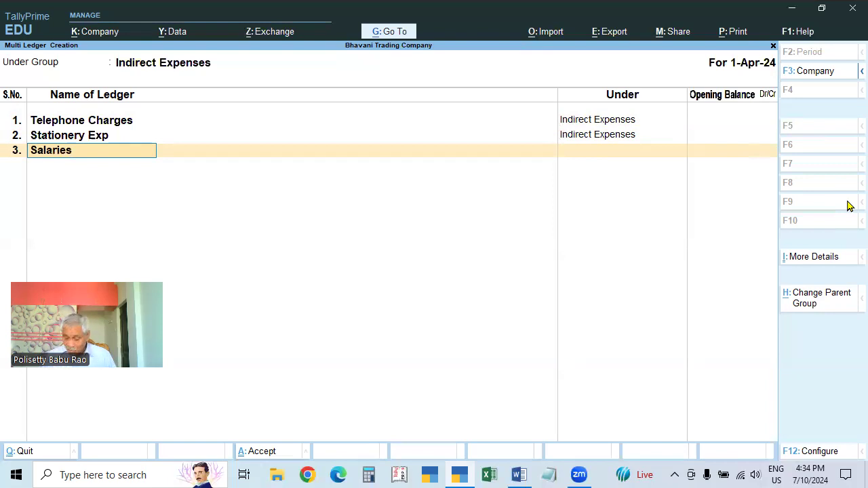
key(Return)
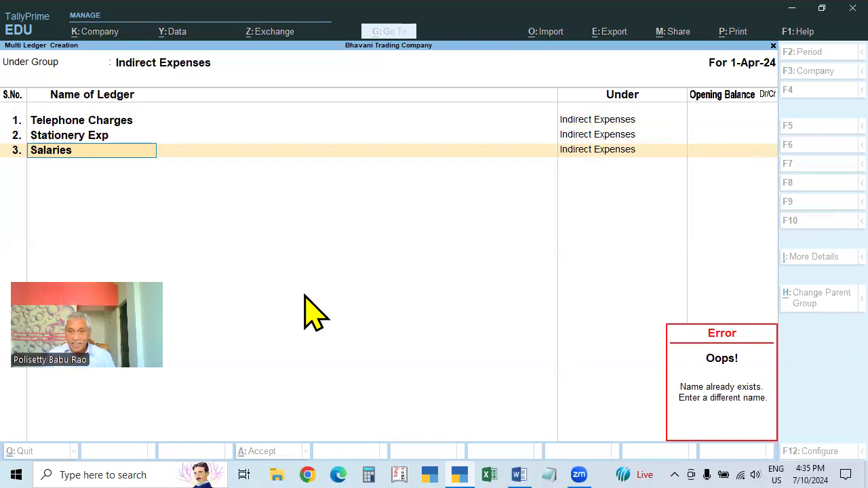
key(Escape)
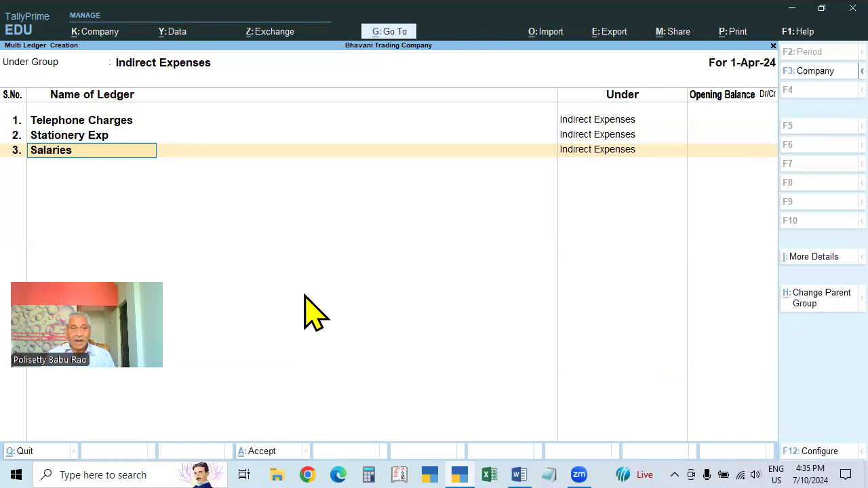
Replace the third ledger's name with Rent, leave its opening balance blank, and save the Indirect Expenses ledgers
key(BackSpace)
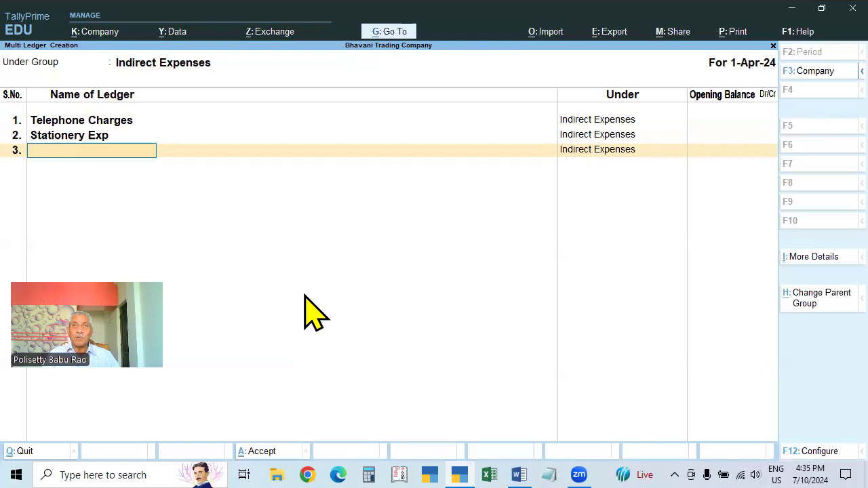
text(Rent)
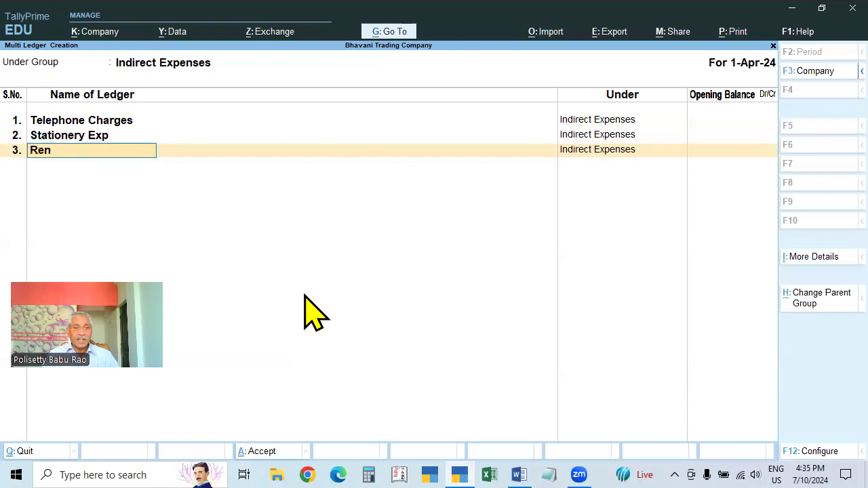
key(Return)
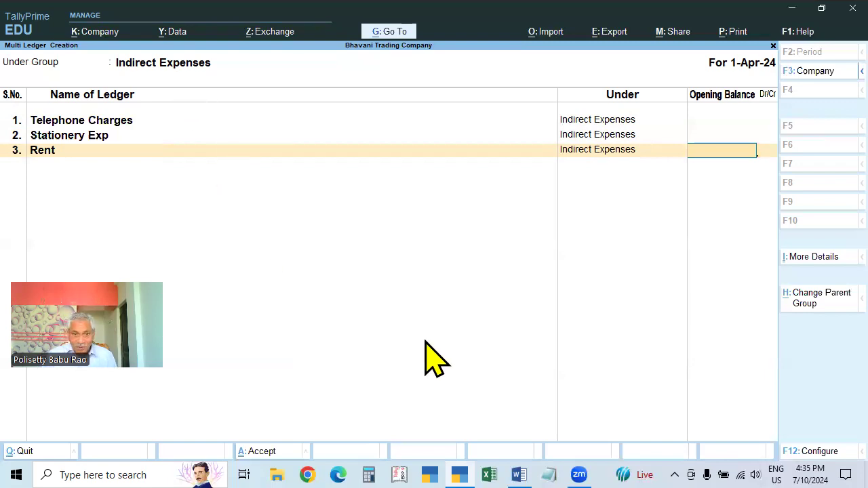
key(Return)
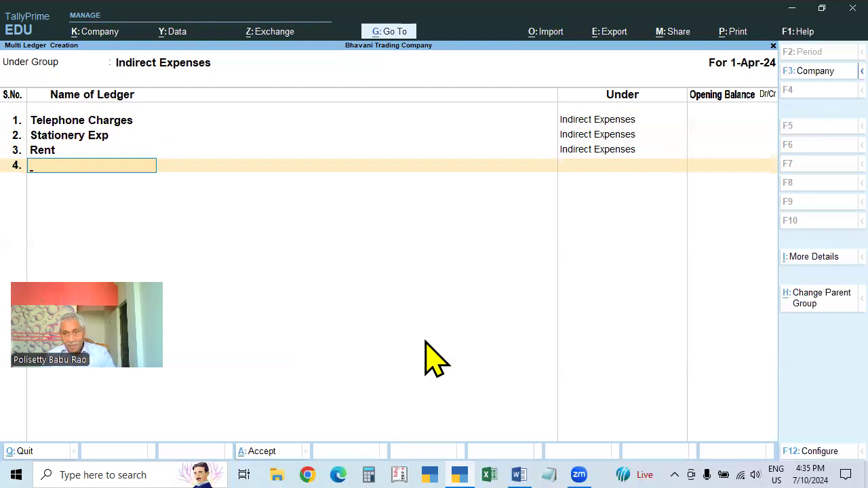
key(Return)
key(Escape)
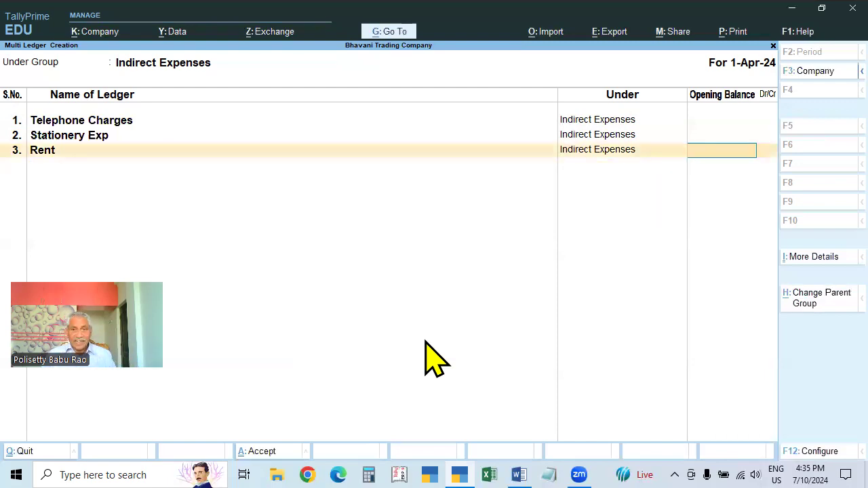
key(Return)
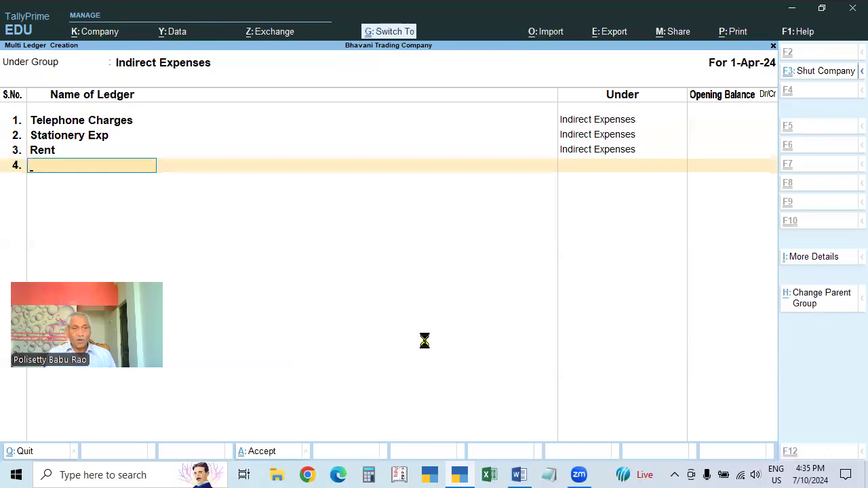
key(ctrl+a)
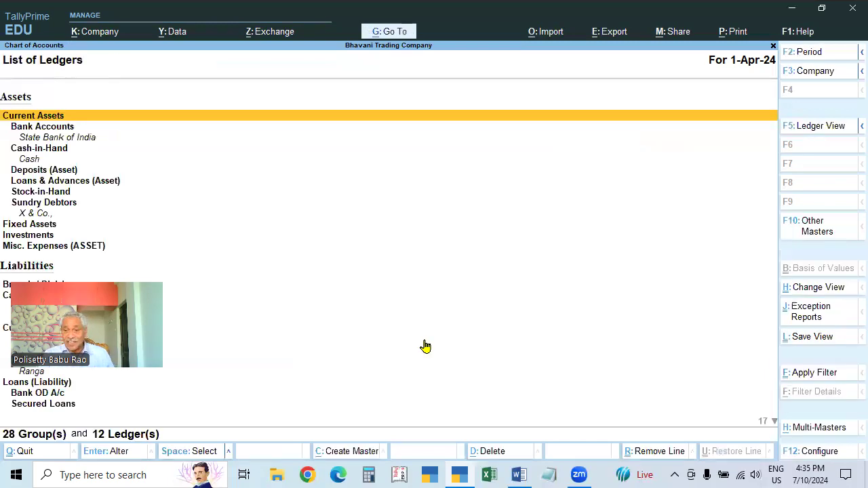
Start another Multi Create of ledgers with Direct Expenses as the parent group
click(810, 430)
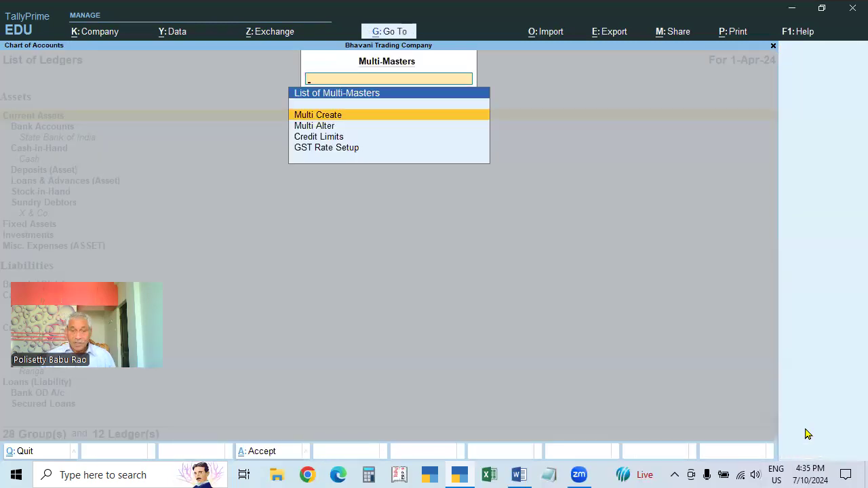
key(Escape)
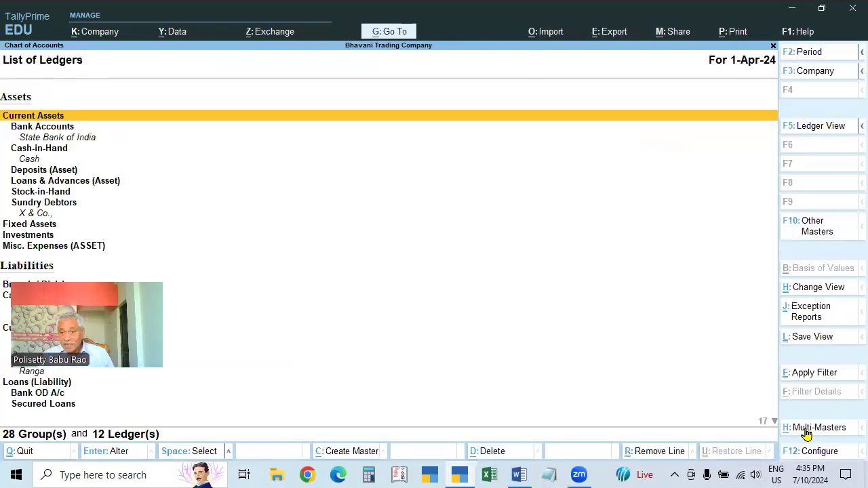
click(809, 434)
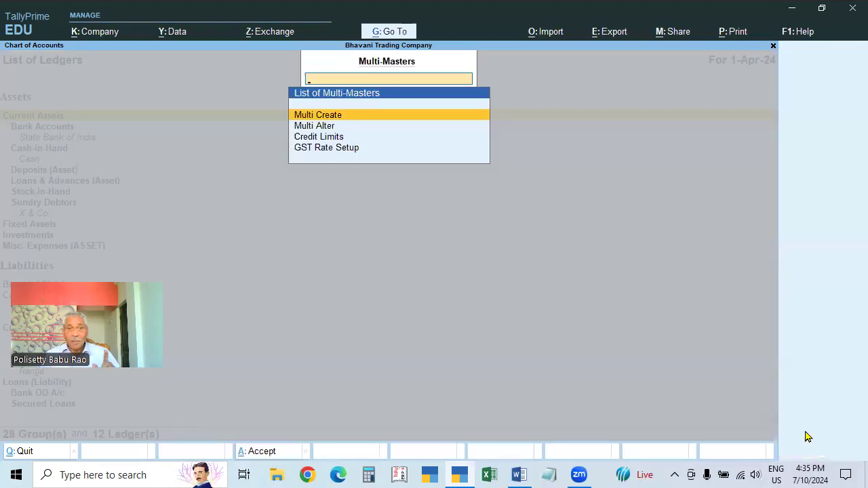
key(Return)
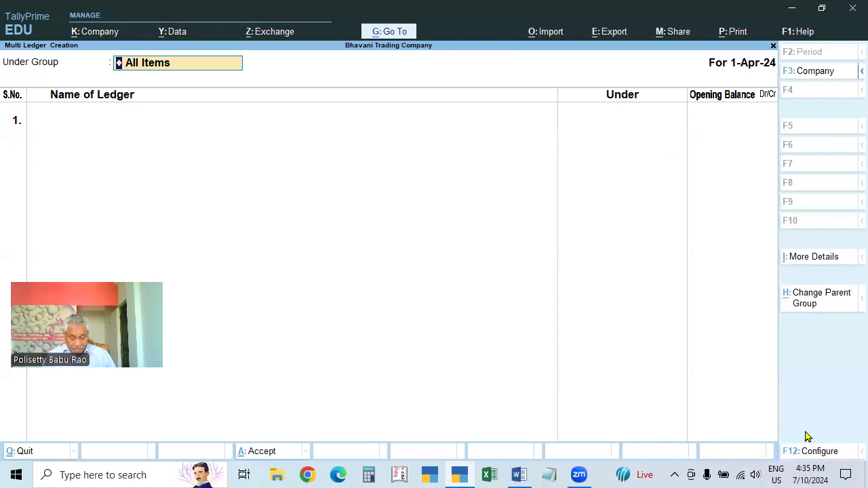
key(BackSpace)
text(Dire)
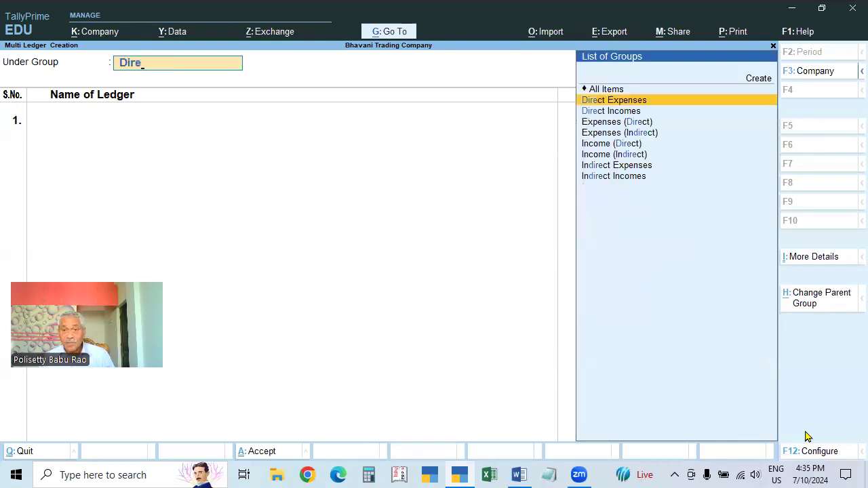
key(Return)
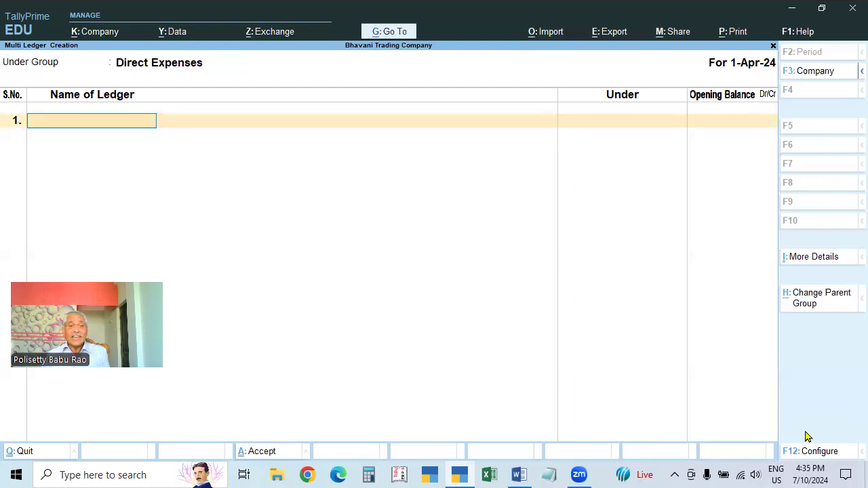
Add the ledger Wages in the first row, leaving its opening balance blank
text(Wages)
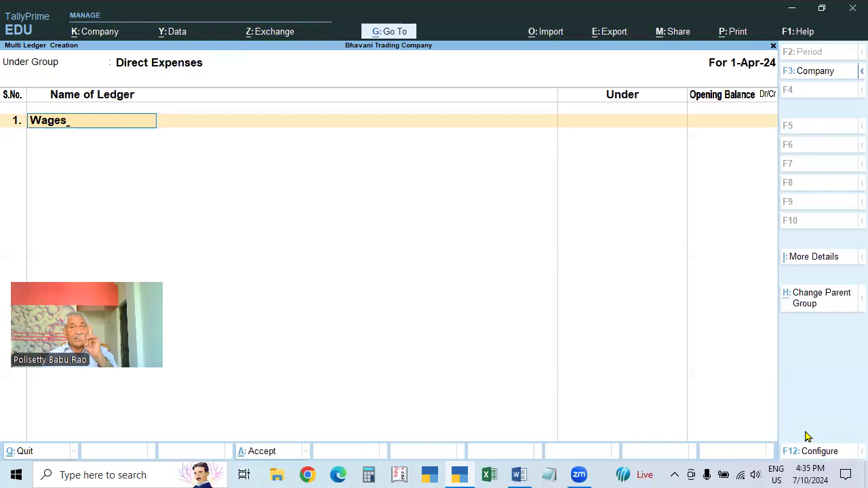
key(Return)
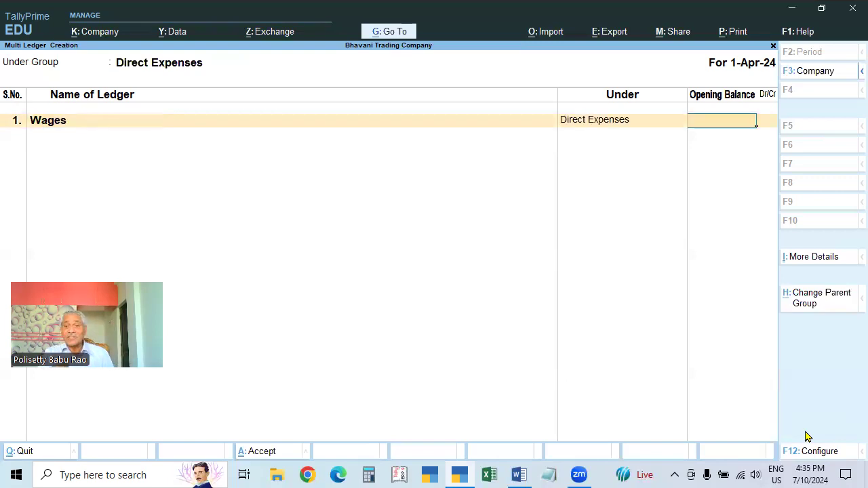
key(Return)
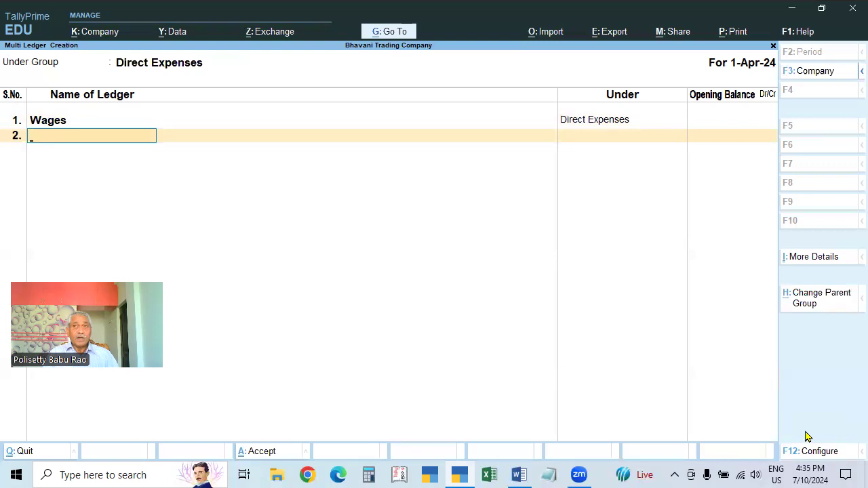
Add the ledger Carriage Inwards in the second row without an opening balance and save the Direct Expenses ledgers
text(Carrieg)
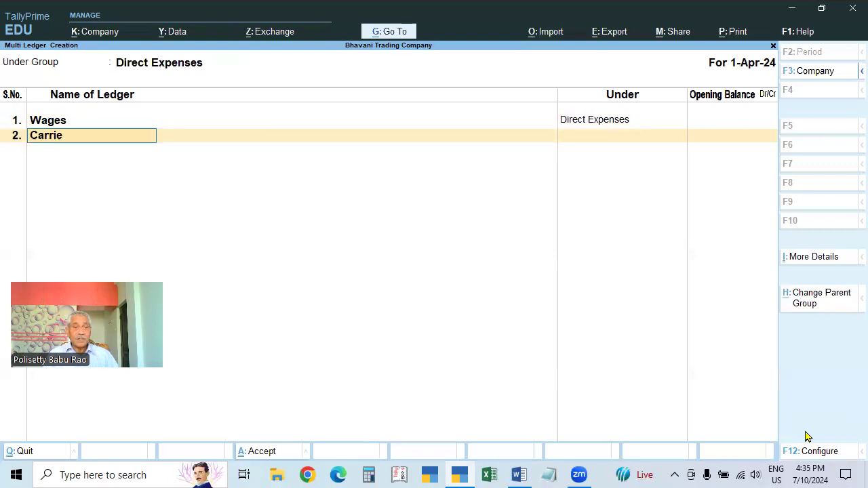
key(BackSpace)
text(agw)
key(BackSpace)
text(e Inwa4d)
key(BackSpace)
key(BackSpace)
text(rds)
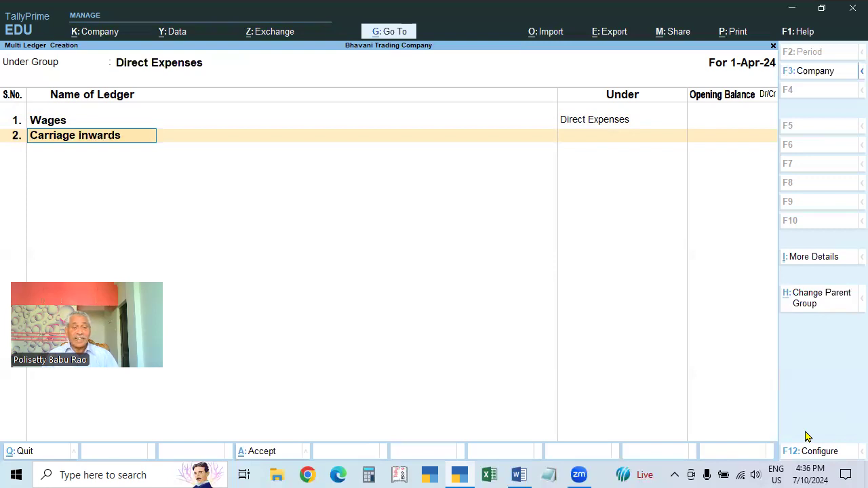
key(Return)
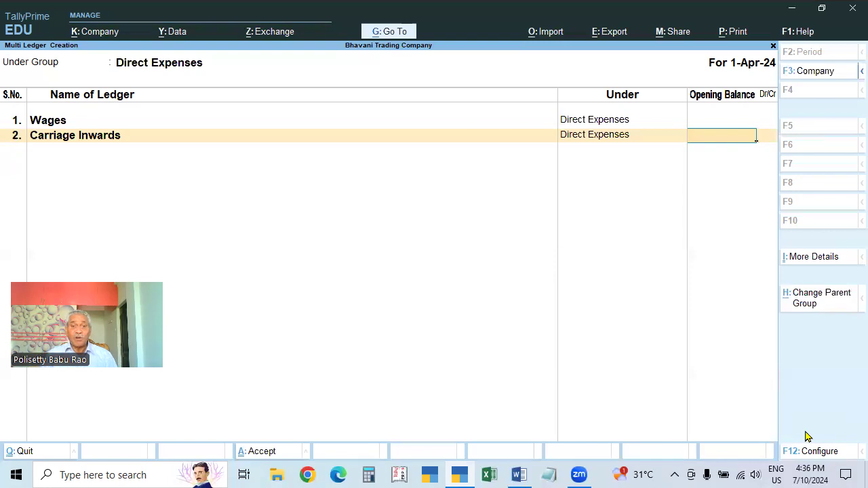
key(Return)
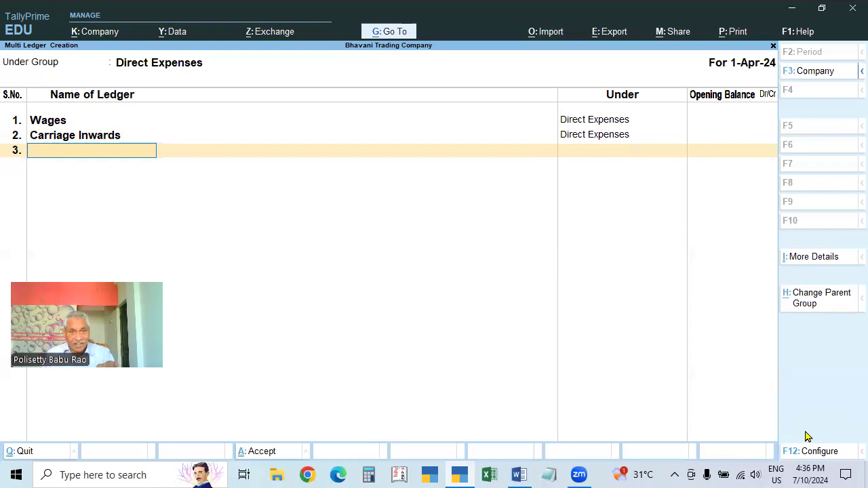
key(Return)
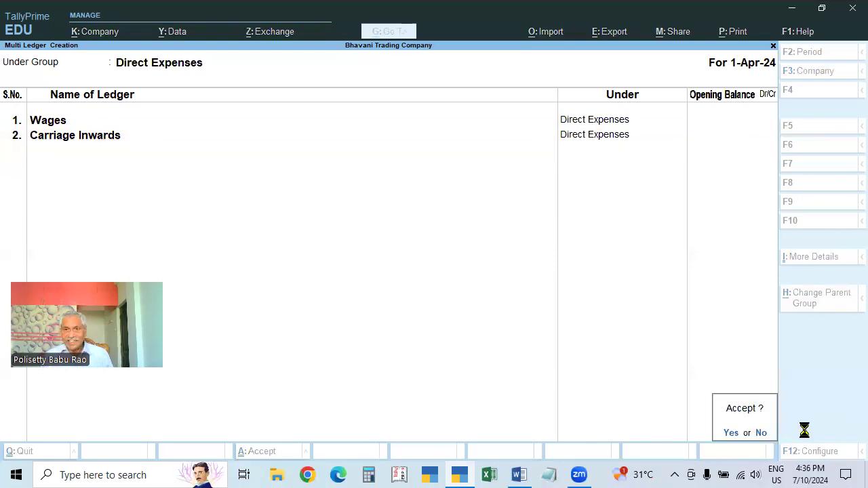
key(Return)
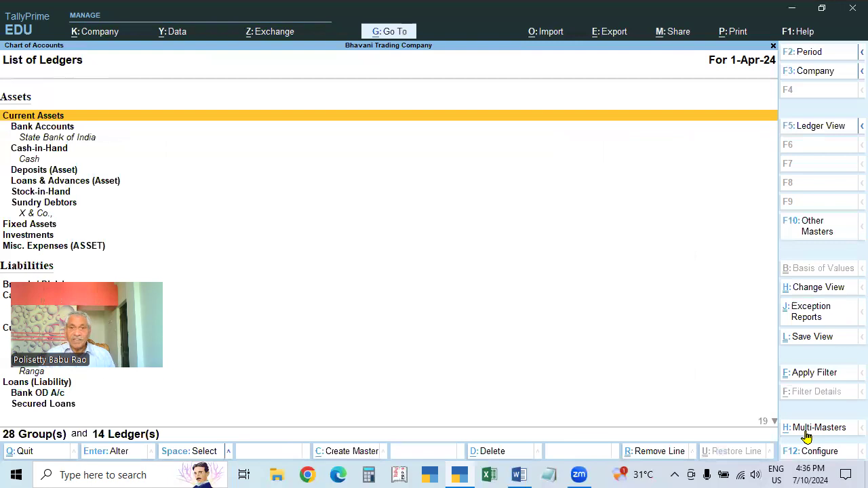
Start another Multi Create of ledgers with Sundry Debtors as the parent group
click(818, 428)
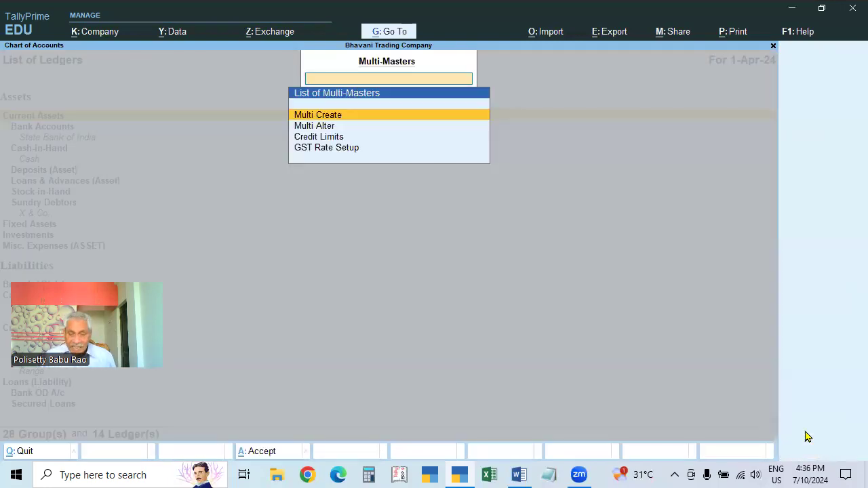
key(Return)
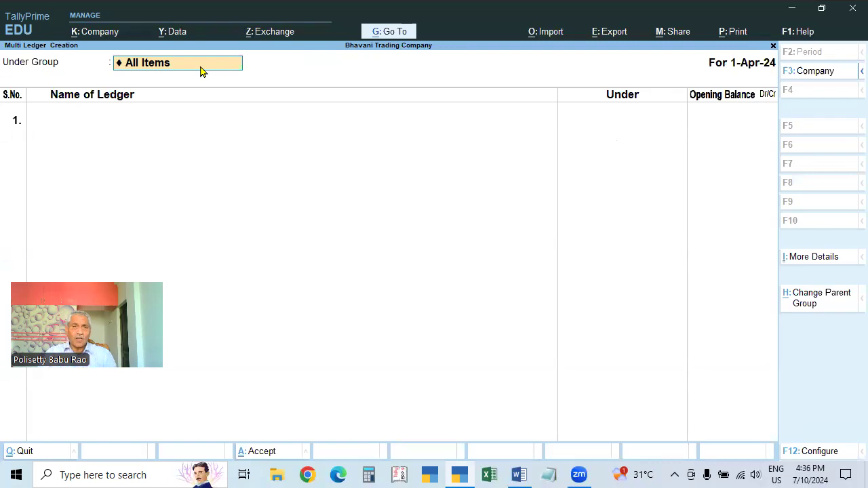
text(S)
key(BackSpace)
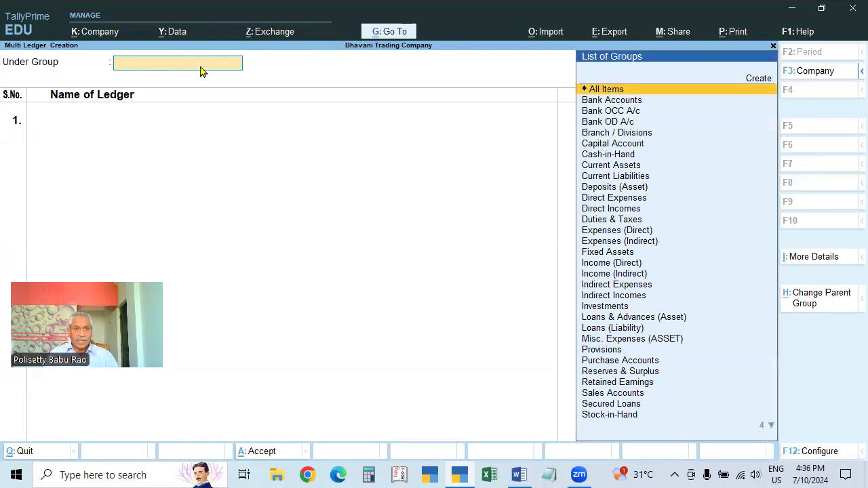
text(Sun)
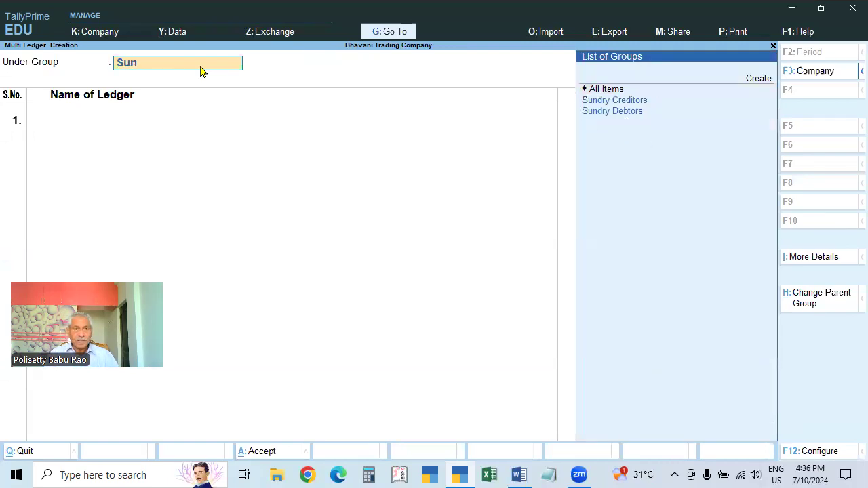
key(Down)
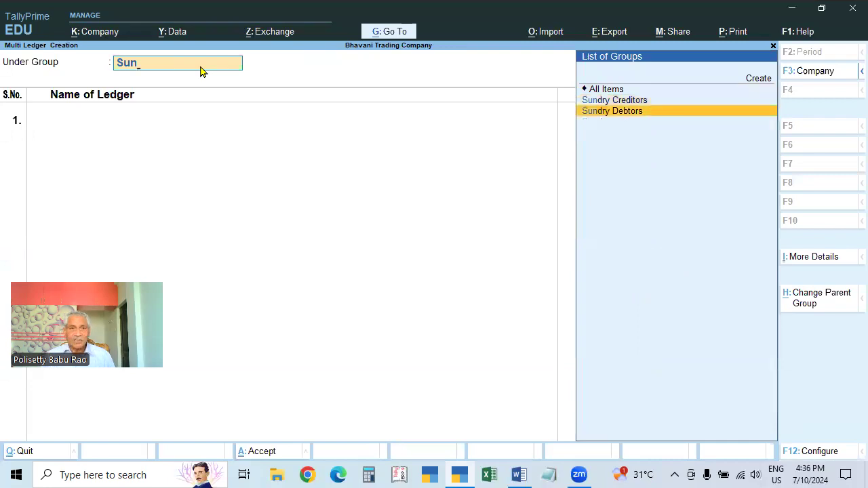
key(Return)
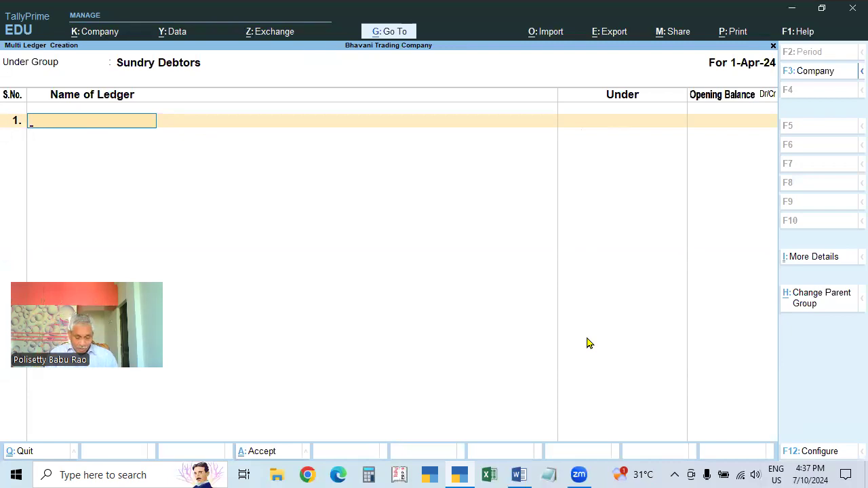
Add a ledger with the customer's name in the first row, leaving its opening balance blank
text(Ramu)
key(Return)
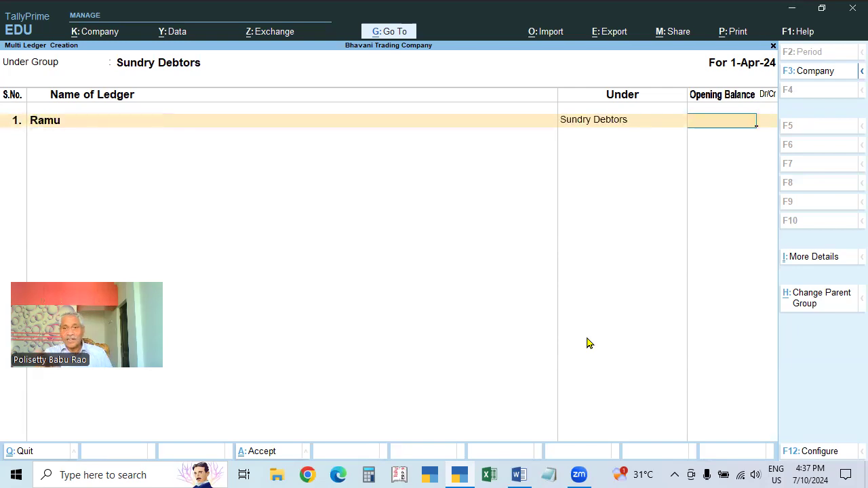
key(Return)
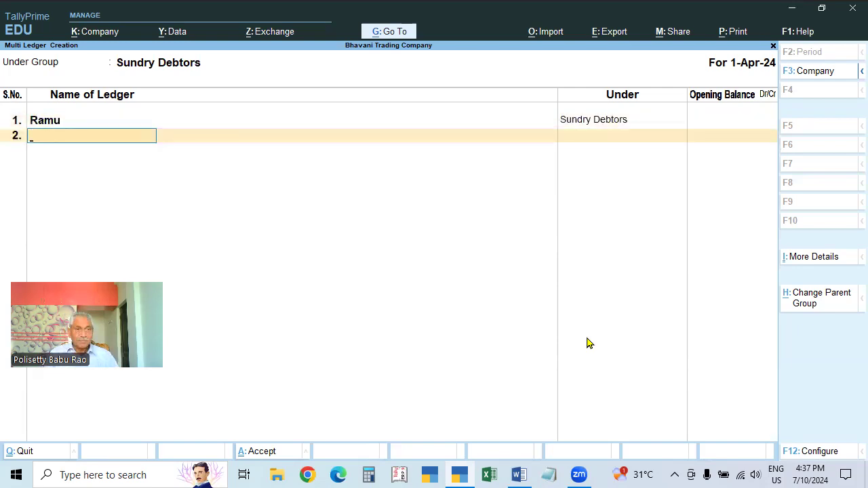
Add the ledger Y & Co in the second row without an opening balance and save the Sundry Debtors ledgers
text(Y & Co)
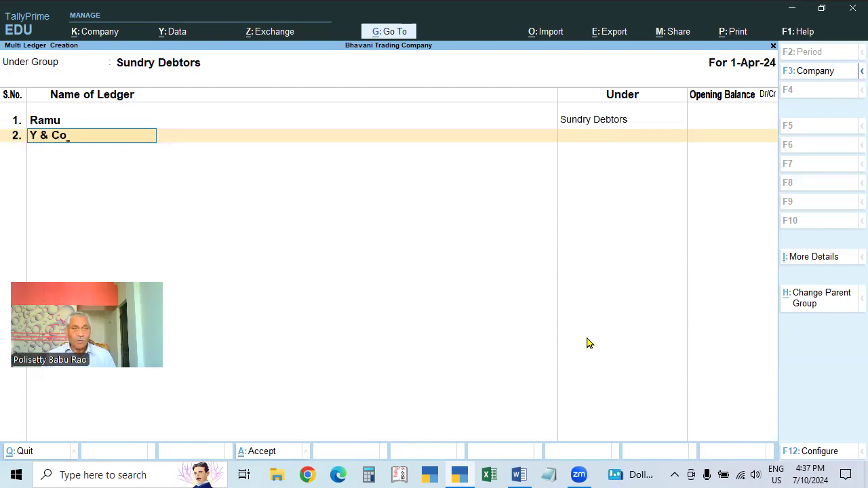
key(Return)
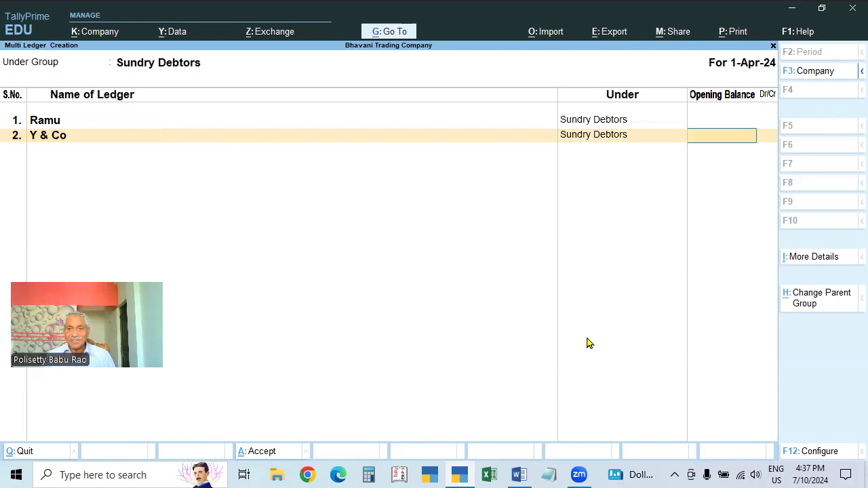
key(Return)
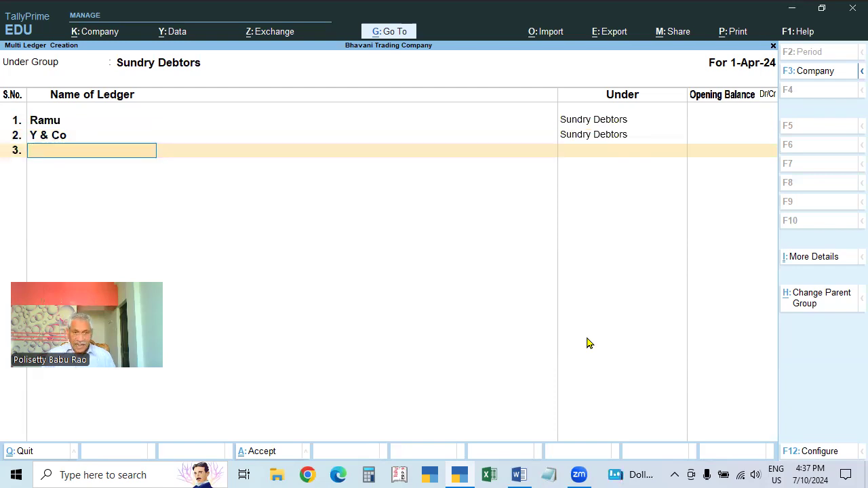
key(Return)
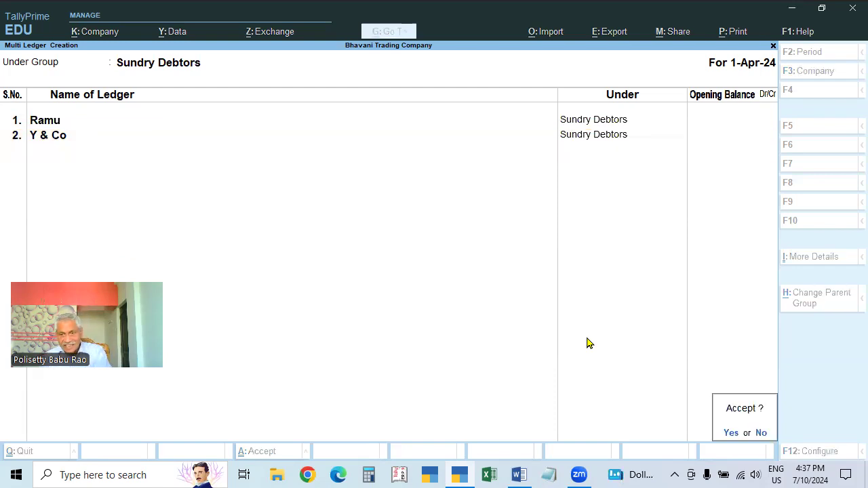
key(Return)
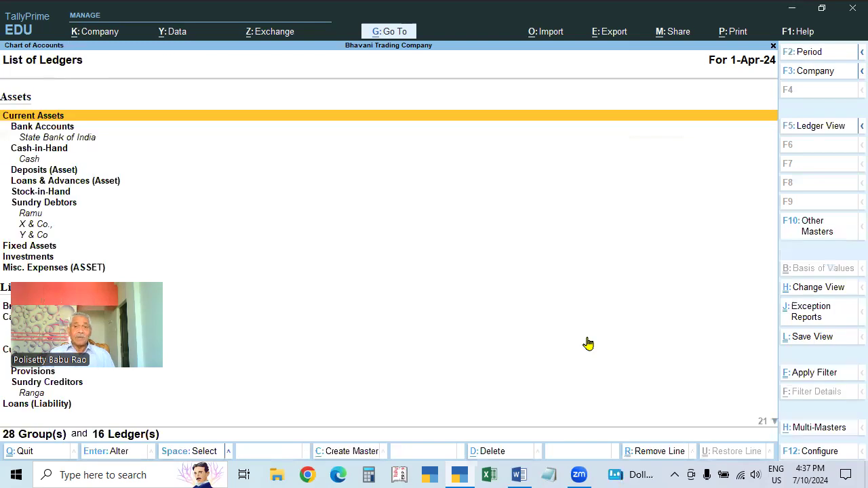
Reopen Multi Create for ledgers from the Chart of Accounts, view the parent group choices and return to the Gateway of Tally
key(Escape)
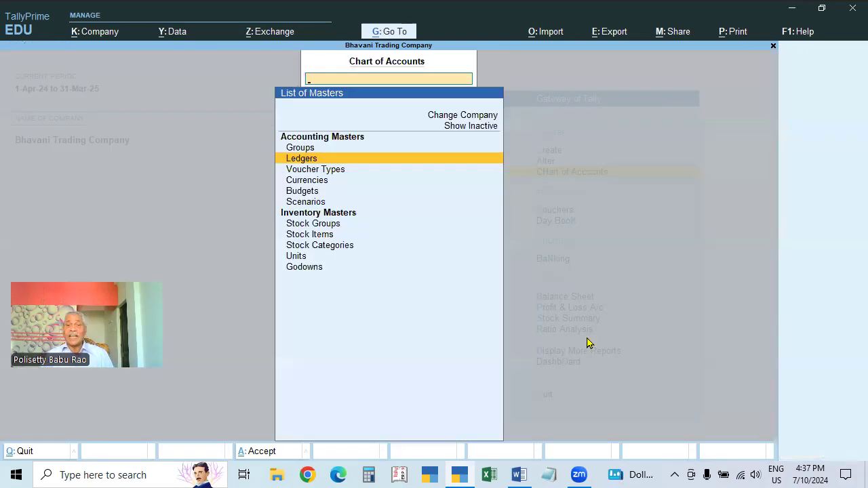
key(Escape)
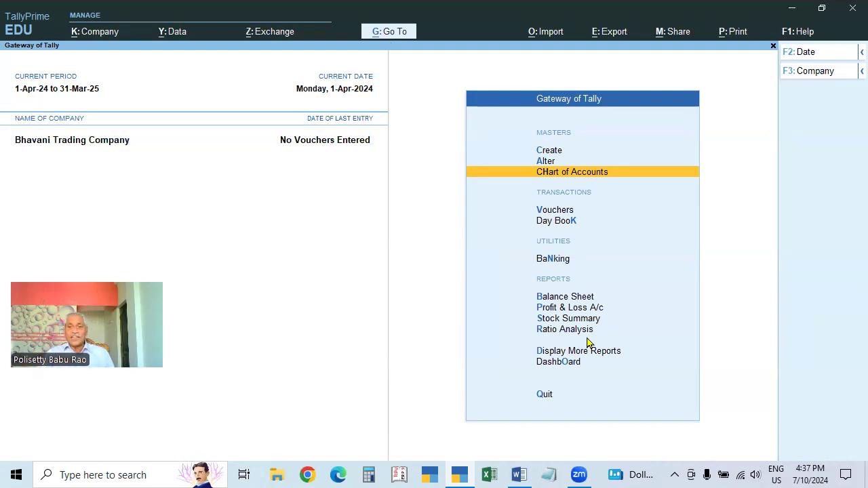
key(Return)
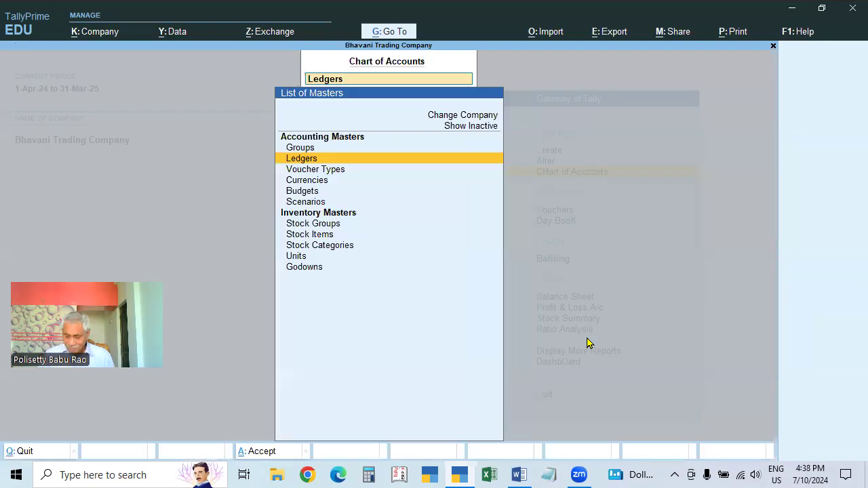
key(Return)
click(817, 429)
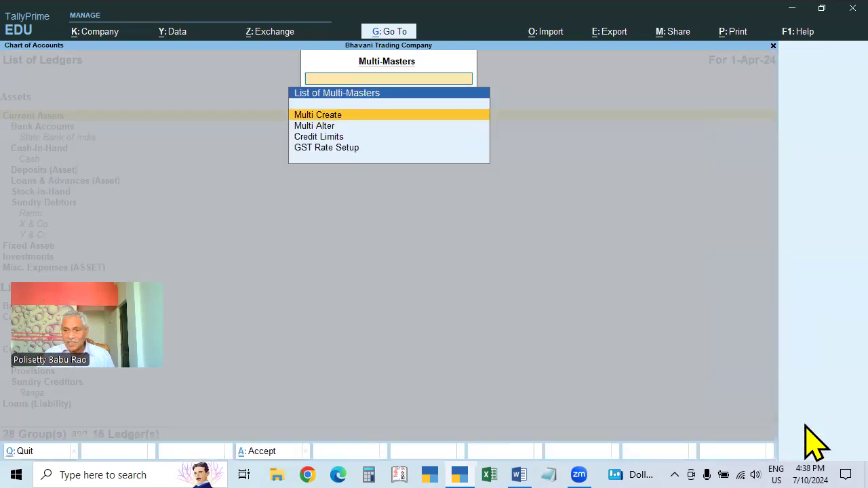
key(Return)
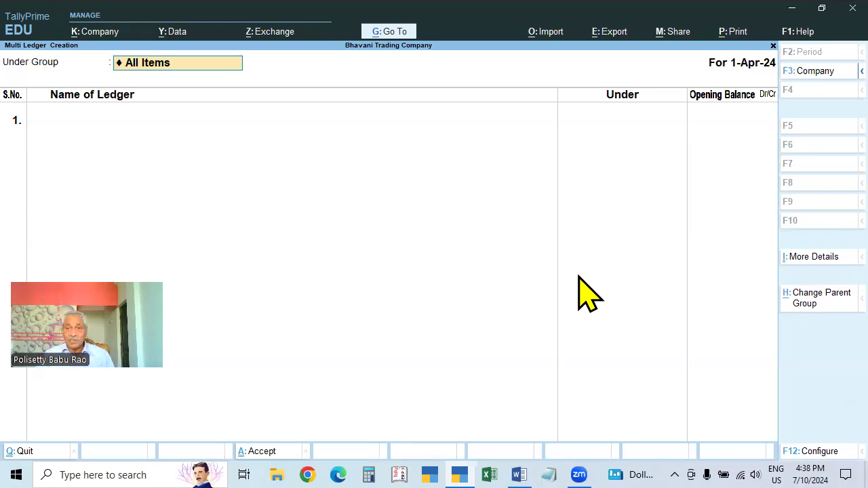
key(space)
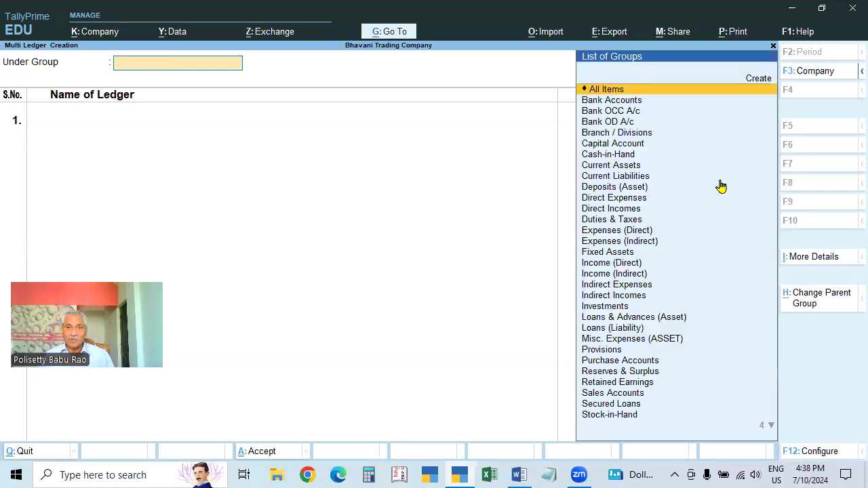
key(Escape)
key(y)
key(Escape)
key(Escape)
key(Escape)
key(n)
Open the ledger selection for master alteration and look through the list of existing ledgers
key(Down)
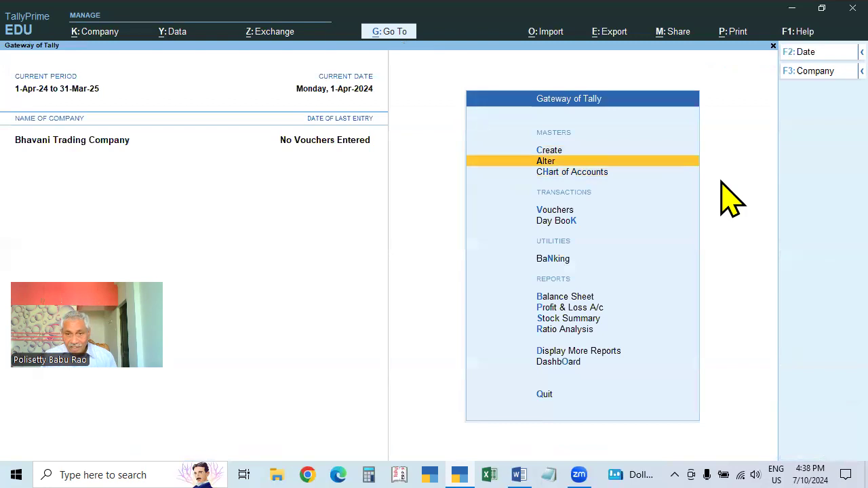
key(Return)
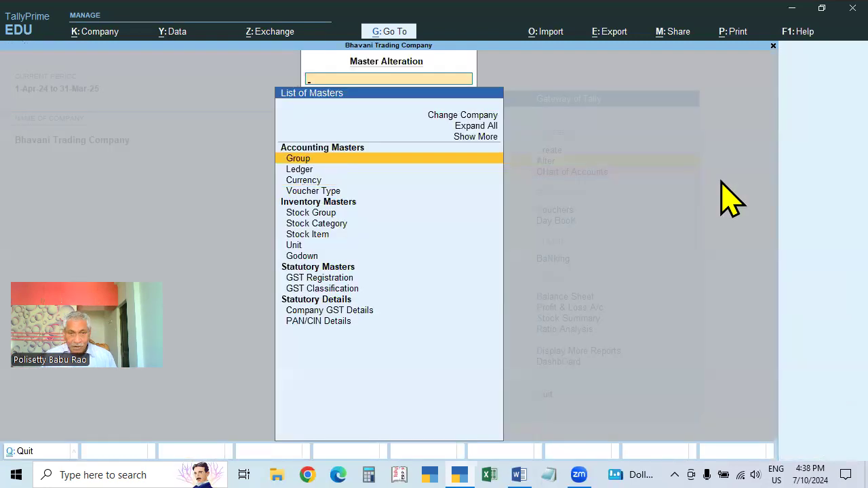
key(Down)
key(Return)
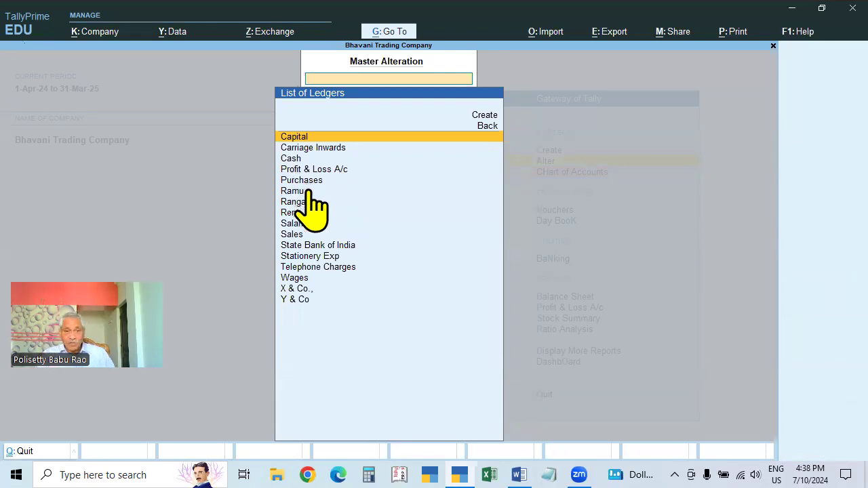
key(Down)
key(Down)
key(Down)
key(Down)
key(Down)
key(Down)
key(Down)
key(Down)
key(Down)
key(Down)
key(Down)
key(Down)
key(Down)
key(Down)
key(Down)
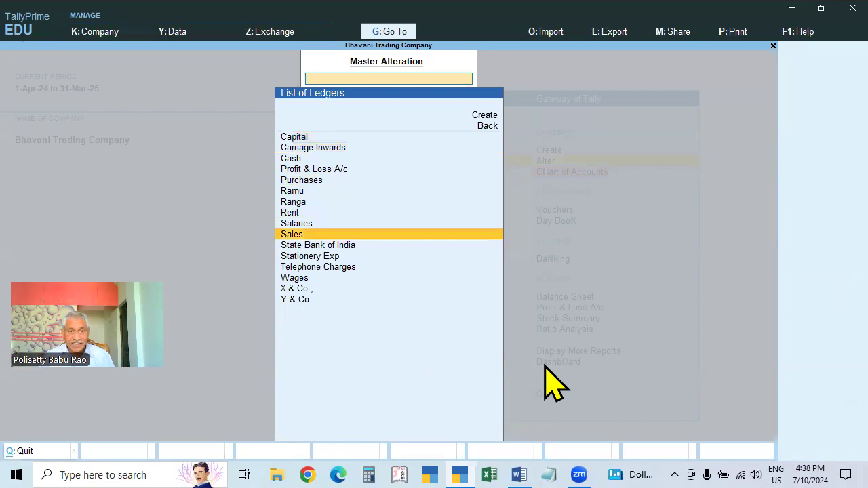
key(Up)
key(Up)
key(Up)
key(Up)
key(Up)
key(Up)
key(Up)
key(Up)
key(Up)
key(Up)
key(Up)
key(Up)
key(Up)
key(Up)
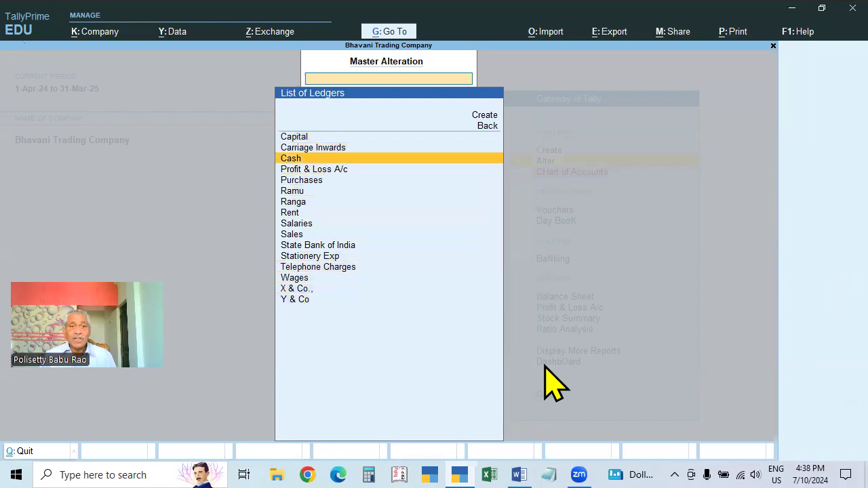
key(Down)
key(Down)
key(Down)
key(Down)
key(Down)
key(Down)
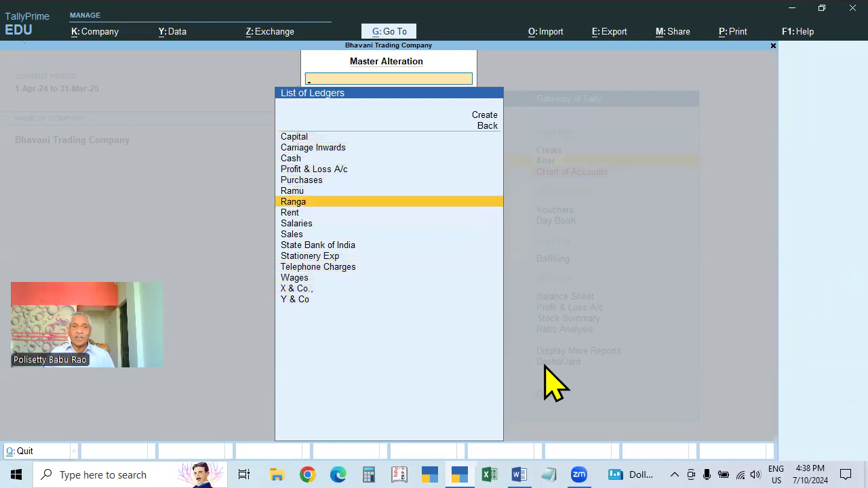
Switch to the Tallyprime Syllabus document in Word and read the items on grouping and creating ledgers
click(519, 475)
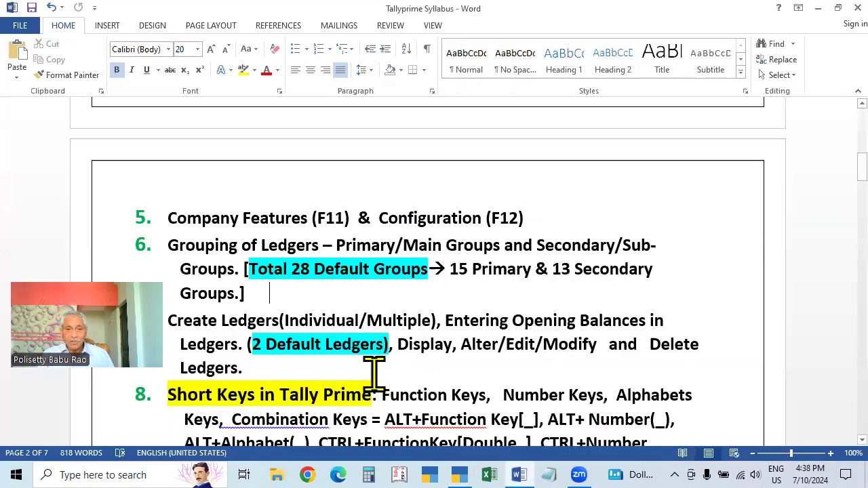
scroll(260, 400, down, 2)
scroll(258, 402, up, 4)
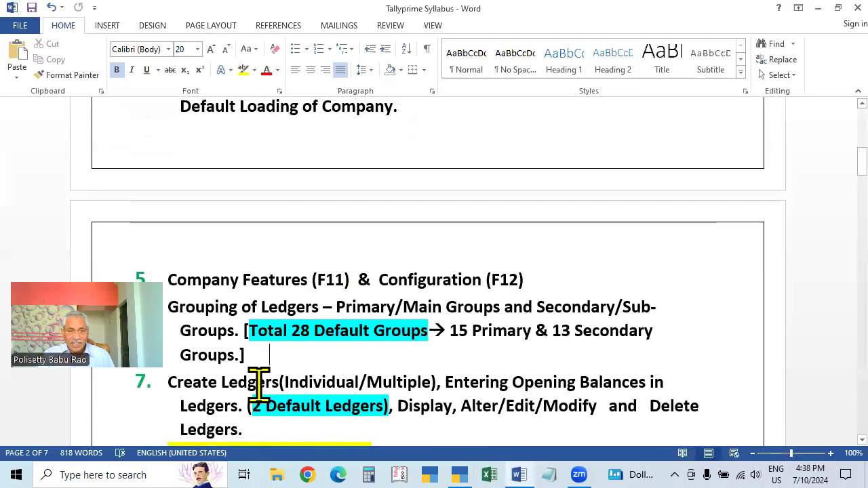
click(248, 373)
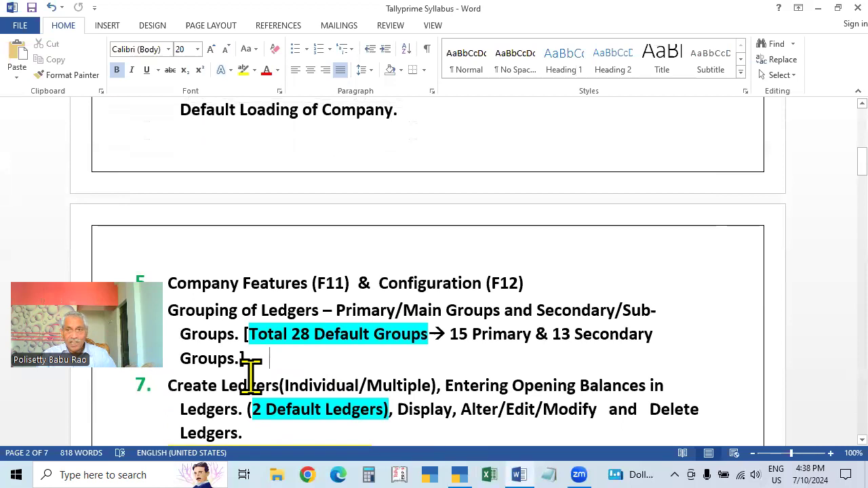
drag(72, 336, 767, 76)
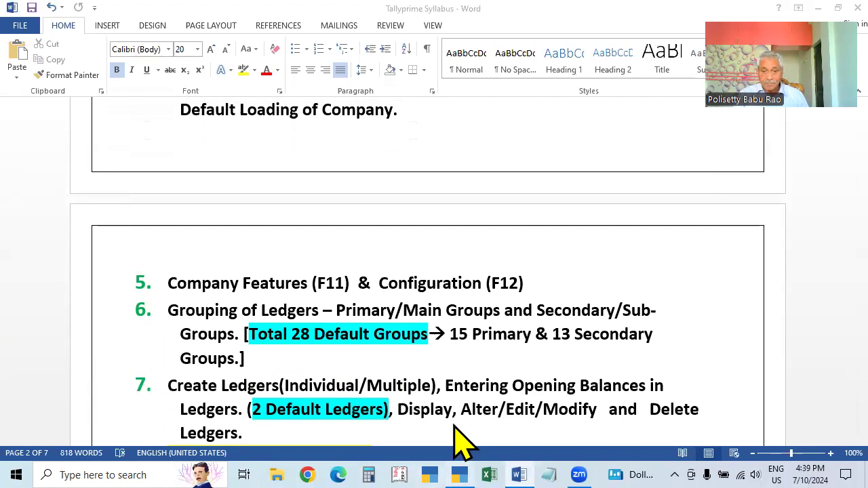
Switch back to TallyPrime, view the single ledger creation form and return to the Gateway of Tally
click(460, 475)
key(Escape)
key(Up)
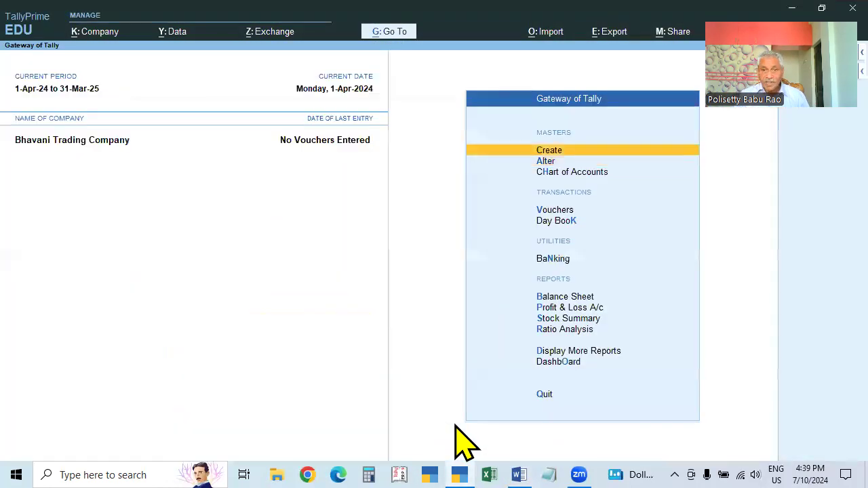
key(Return)
key(Down)
key(Return)
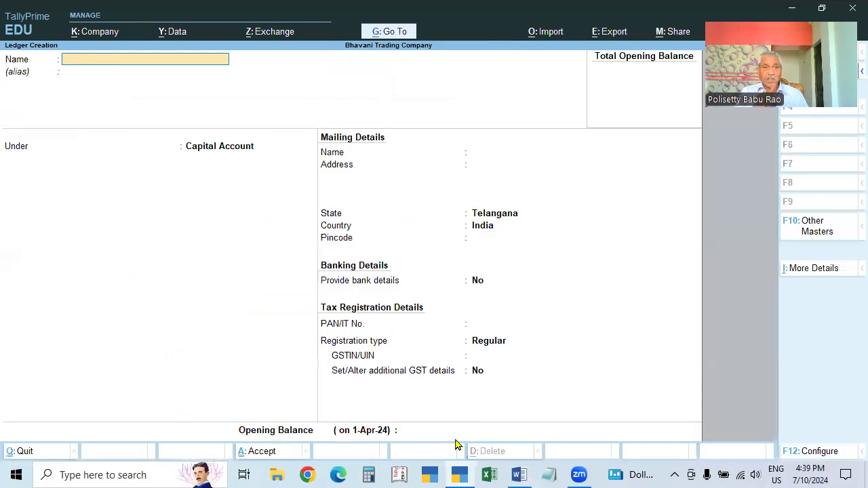
key(Escape)
key(Down)
key(Escape)
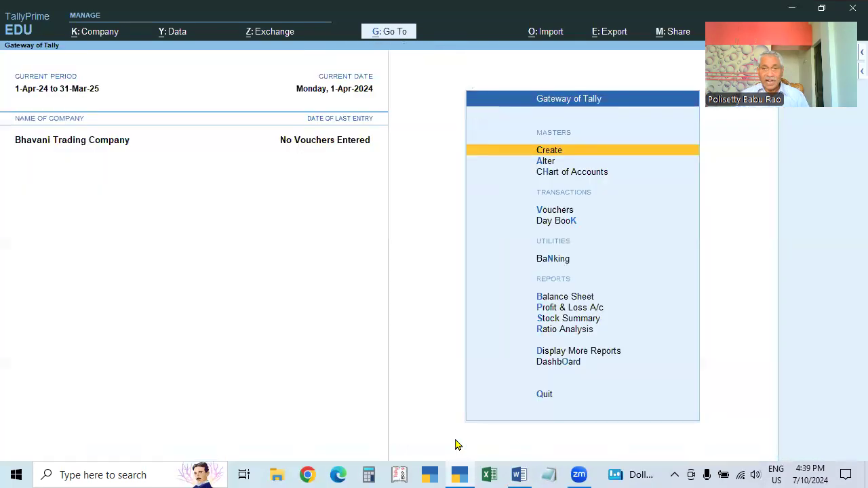
Open the ledger creation form from the ledger alteration list, view it and leave without creating a ledger
key(Down)
key(Return)
key(Down)
key(Return)
key(Down)
key(Down)
key(Up)
key(Up)
key(Up)
key(Up)
key(Return)
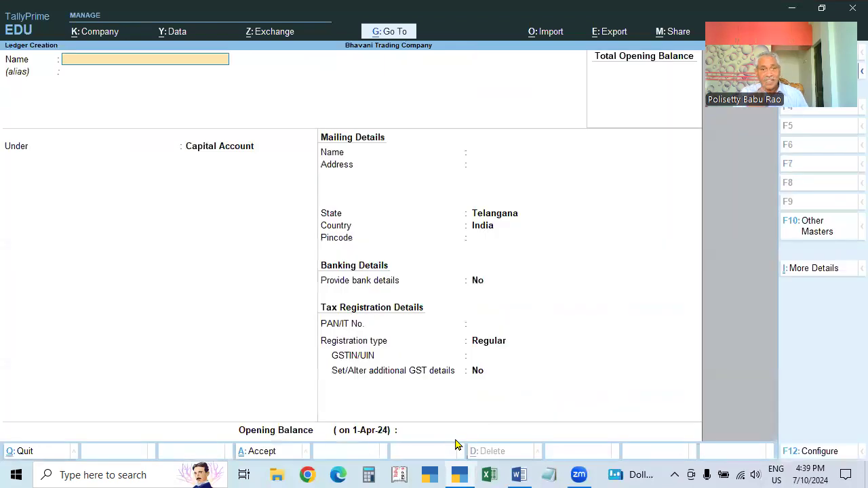
key(Escape)
key(Escape)
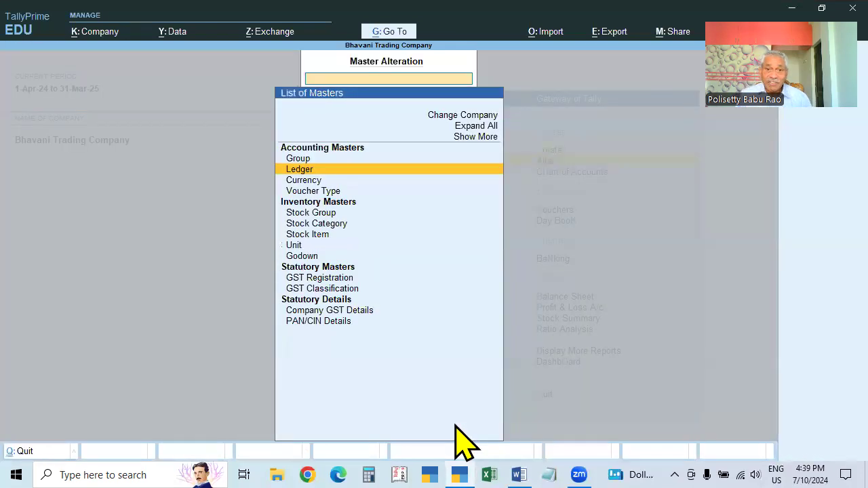
key(Escape)
View the ledgers' Chart of Accounts and the Under Group choices of Multi Create, leaving without adding any ledger
key(Up)
key(Down)
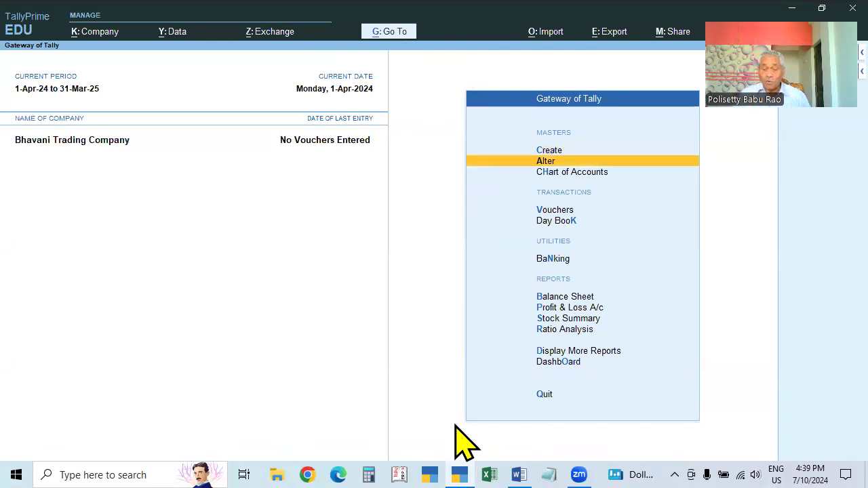
key(Down)
key(Return)
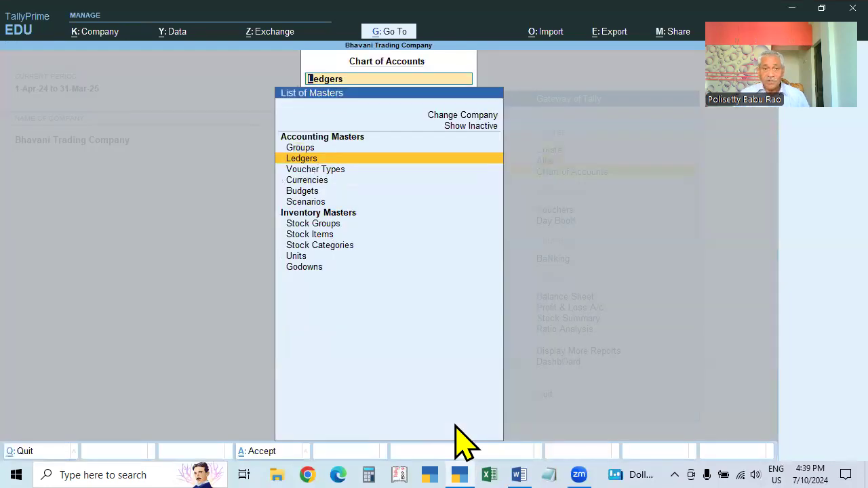
key(Return)
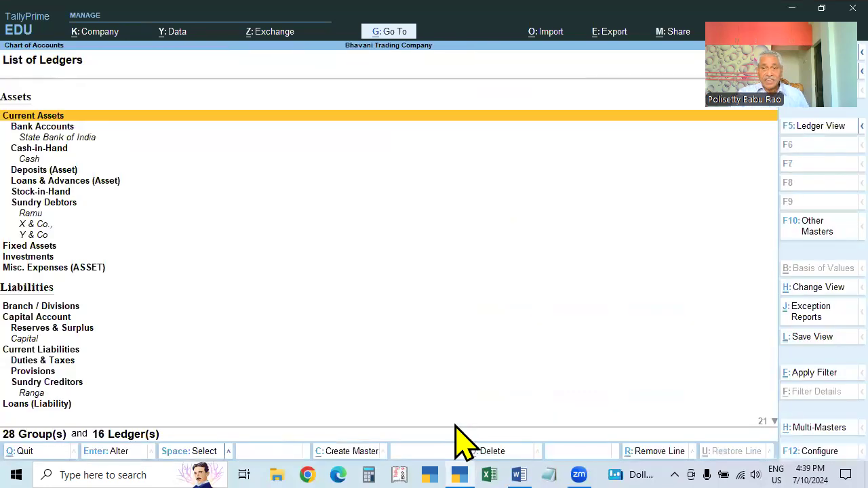
click(820, 428)
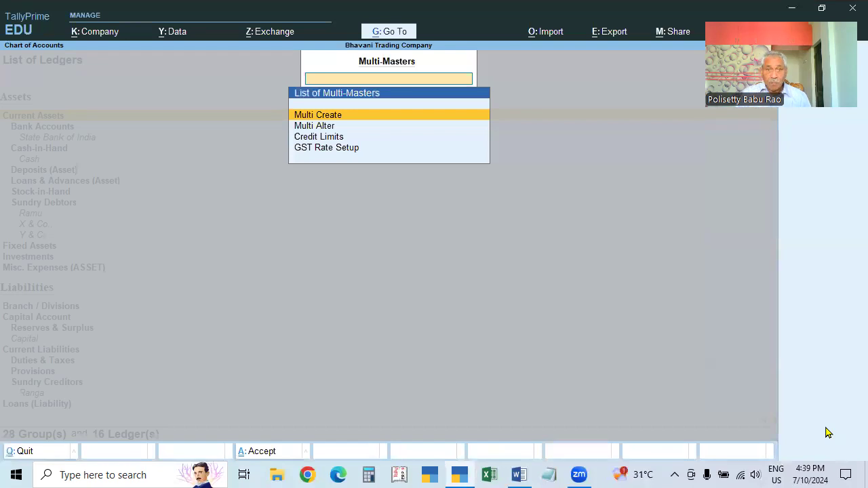
key(Return)
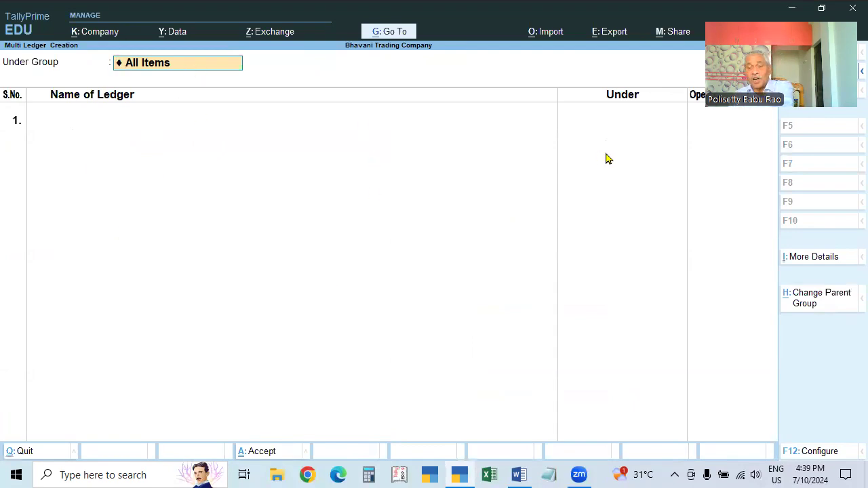
key(BackSpace)
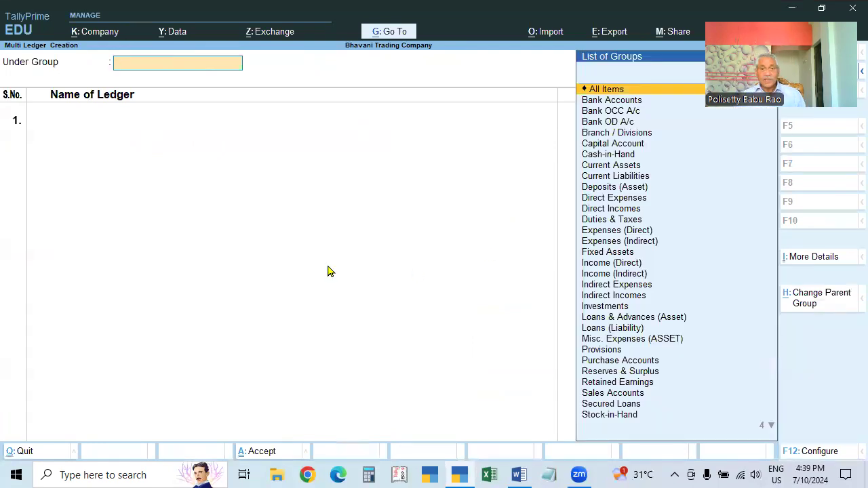
key(Escape)
Check item 7 on ledgers in the Word syllabus and return to TallyPrime's Gateway of Tally
click(519, 475)
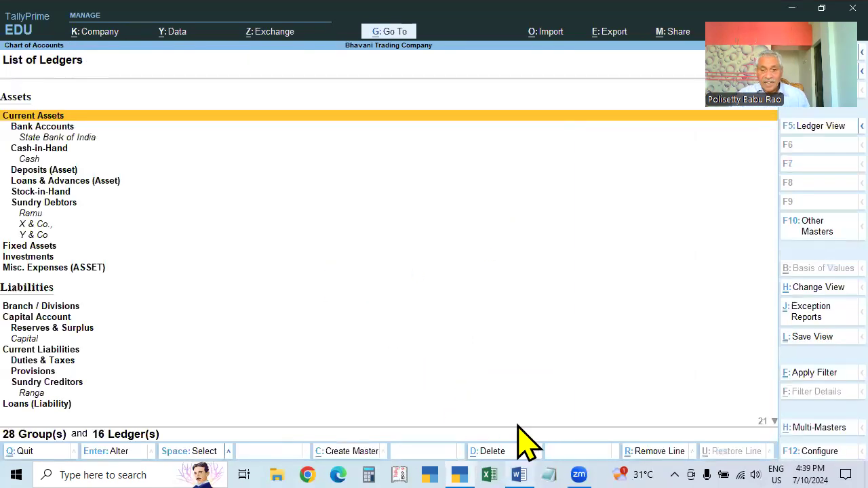
scroll(480, 386, down, 2)
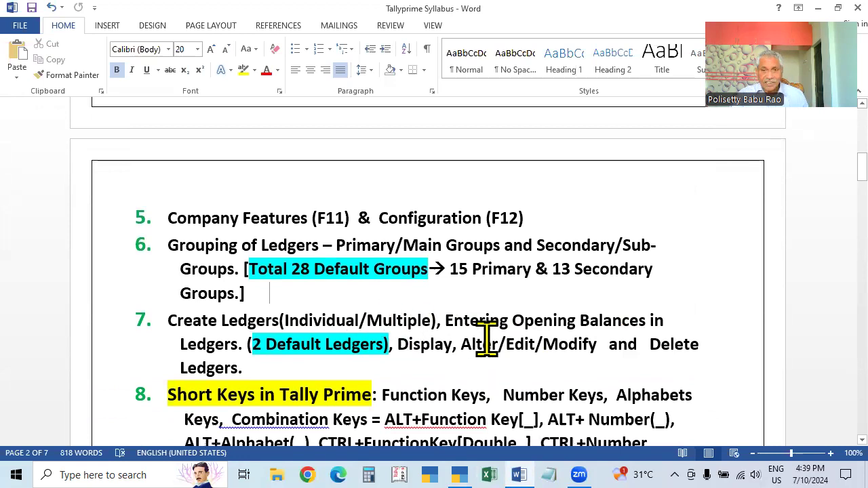
key(alt+Tab)
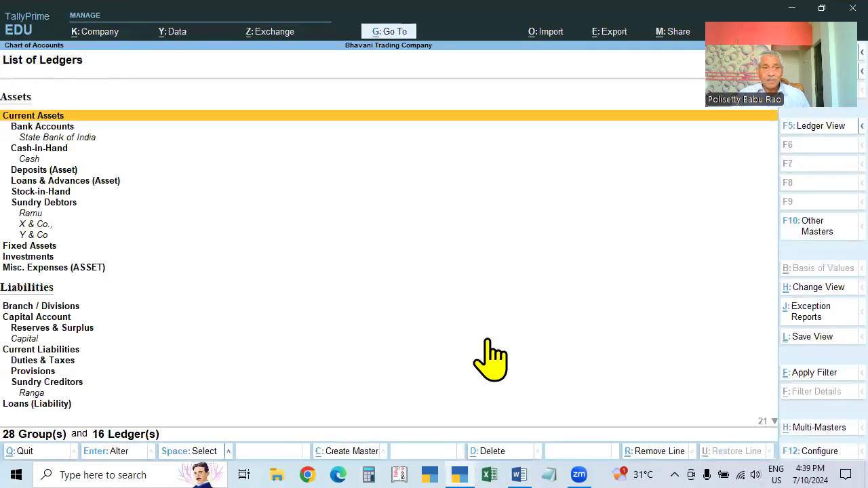
key(Escape)
key(Escape)
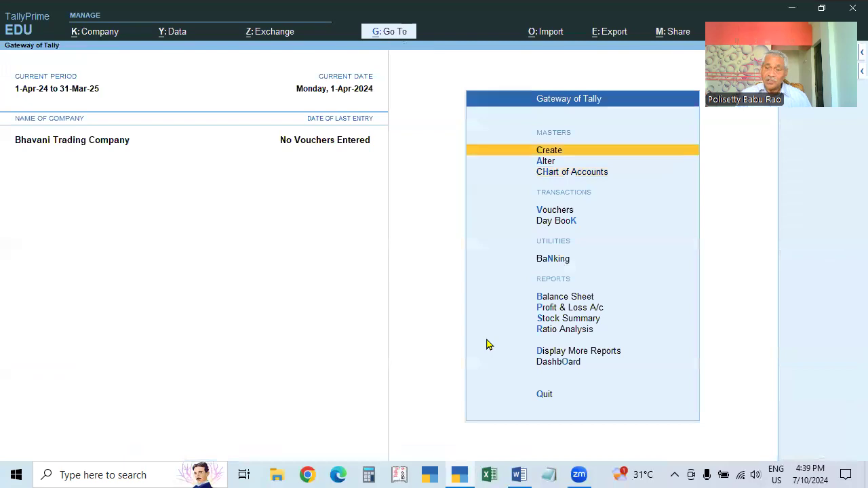
key(Down)
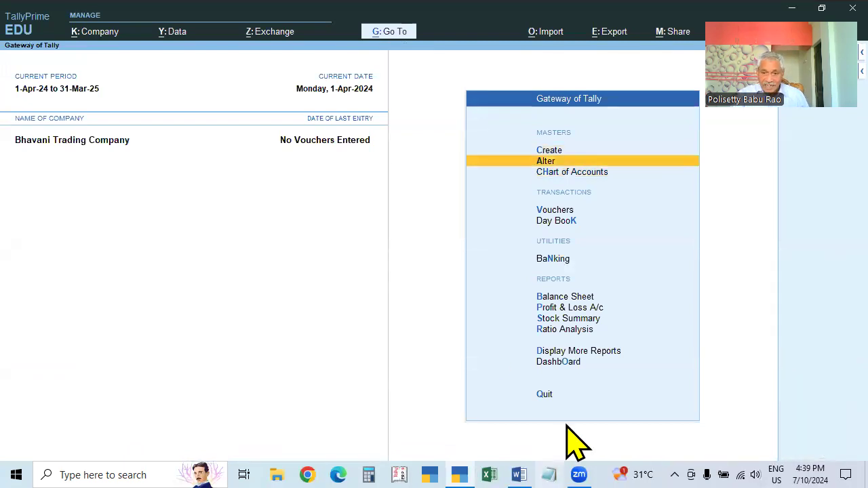
Select the word Display in item 7 of the Word syllabus and switch back to TallyPrime
click(519, 474)
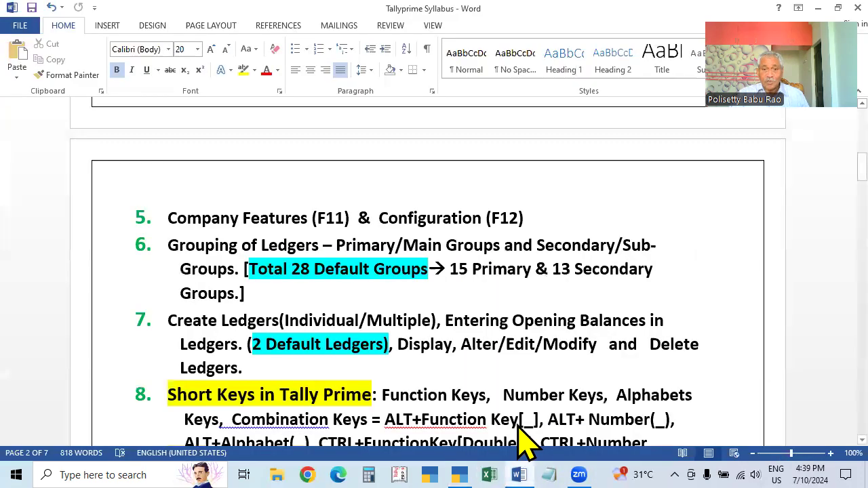
drag(398, 350, 454, 349)
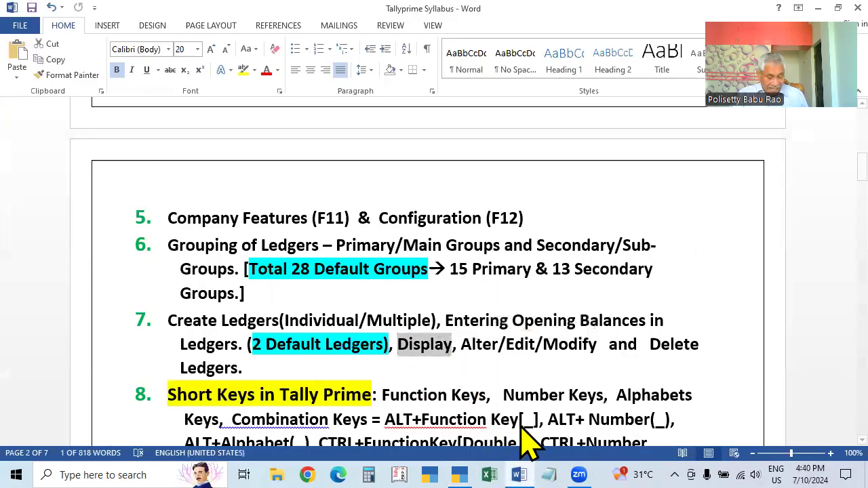
key(alt+Tab)
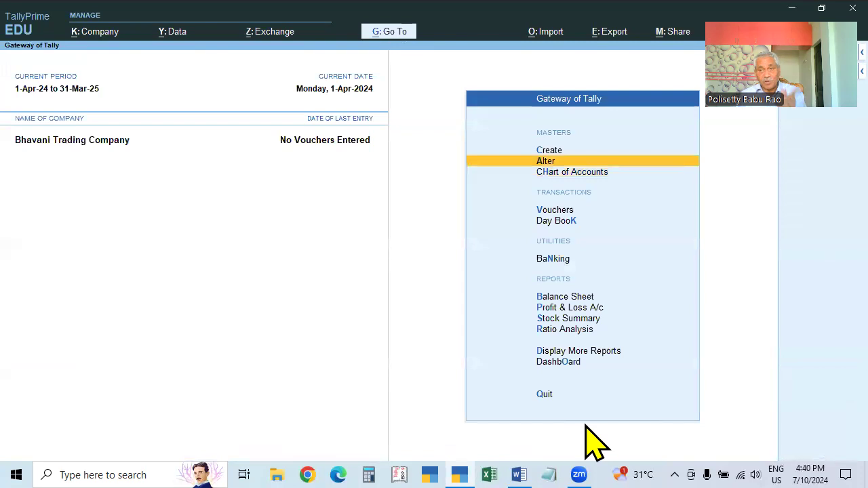
Open the list of ledgers for alteration, check item 7 in the Word syllabus and switch back to TallyPrime
key(Return)
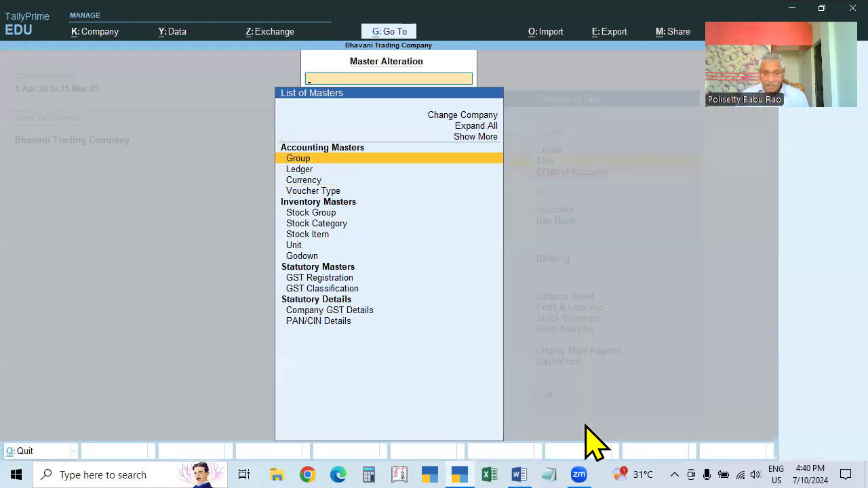
key(Down)
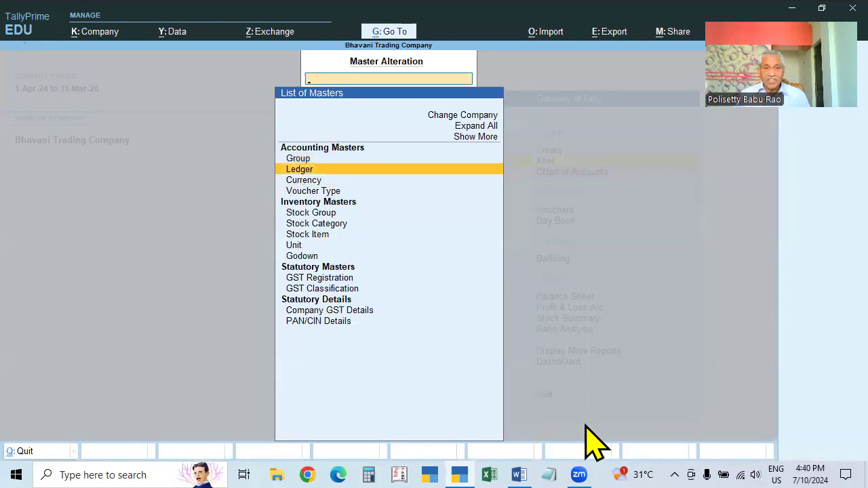
key(Up)
key(Down)
key(Down)
key(Up)
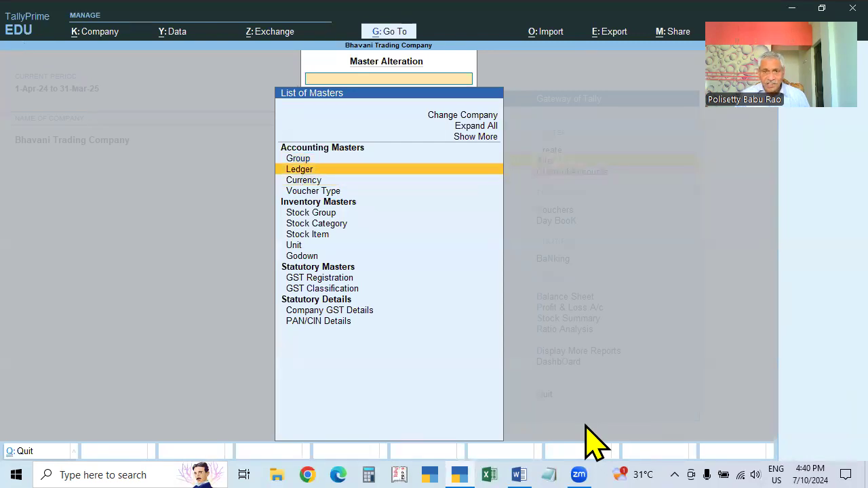
key(Return)
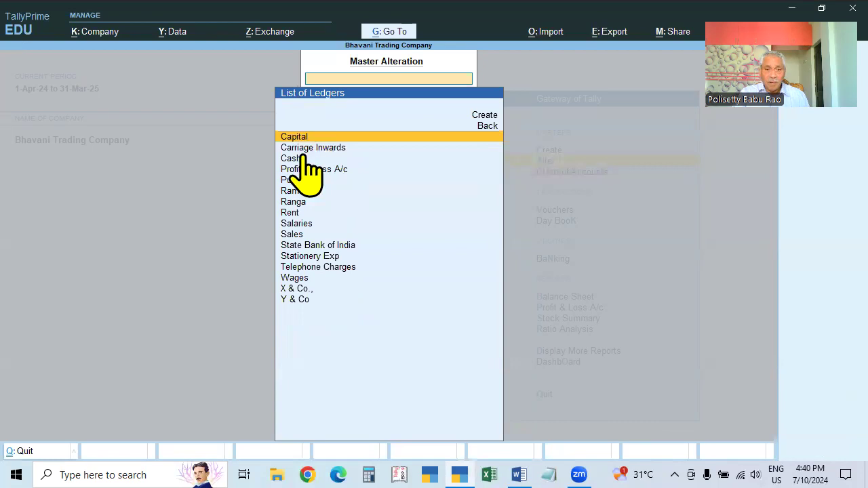
click(520, 427)
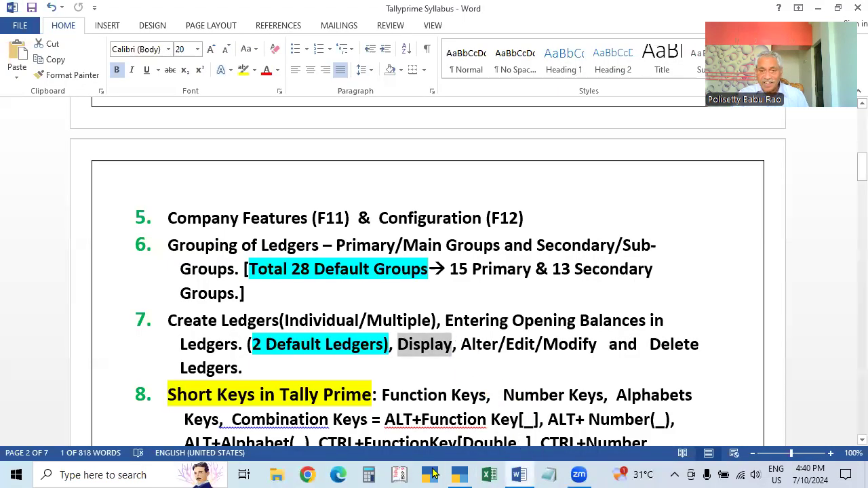
click(460, 475)
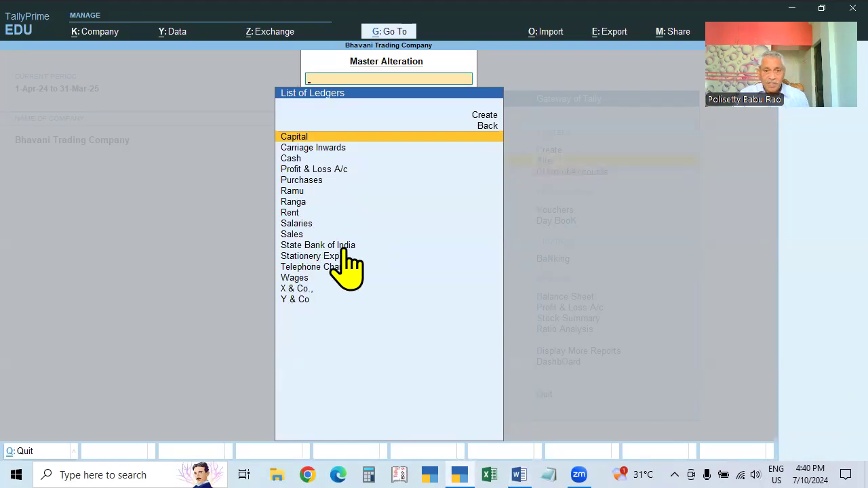
Try clearing the name of the ledger listed just above Rent, leaving the alteration form without saving
click(297, 204)
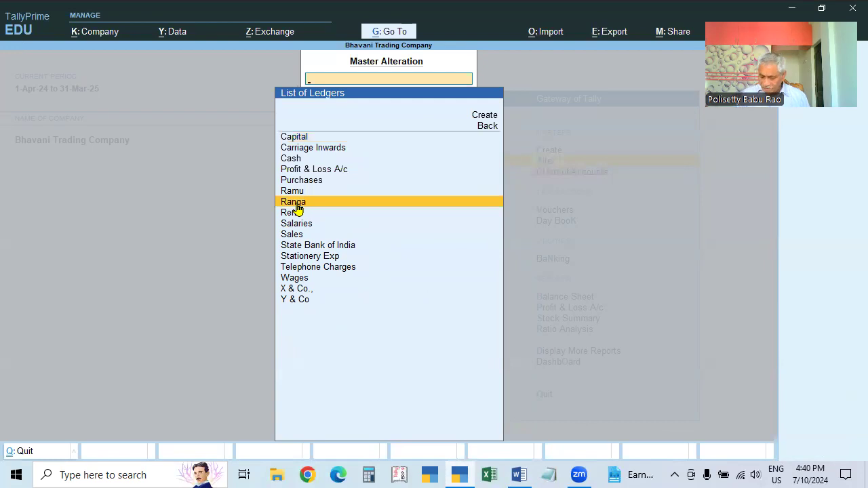
click(296, 203)
key(BackSpace)
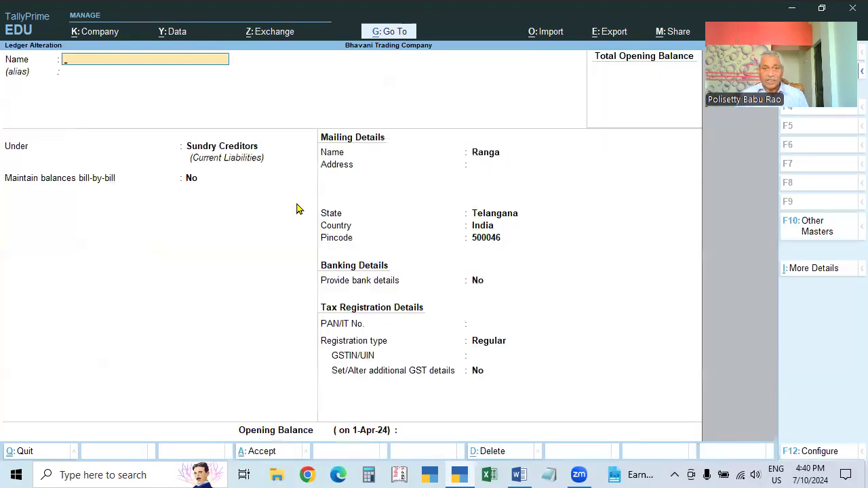
key(Escape)
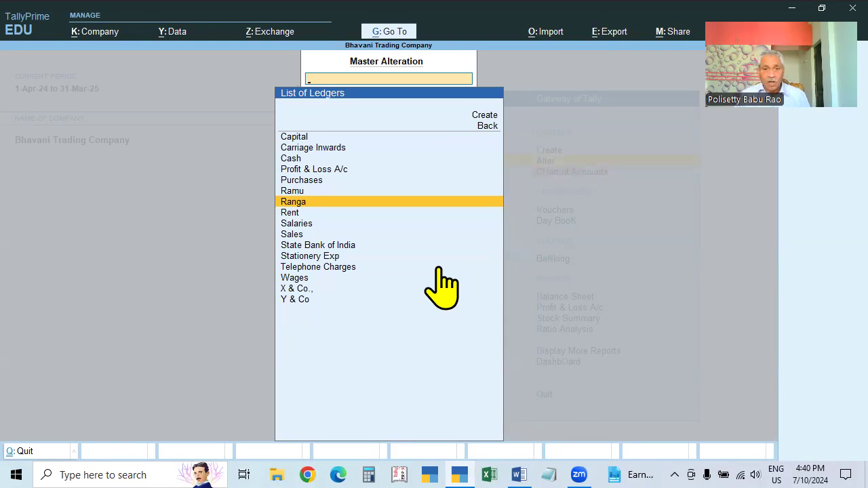
Open the State Bank of India ledger in Ledger Alteration
key(Down)
key(Down)
key(Down)
key(Down)
key(Down)
key(Up)
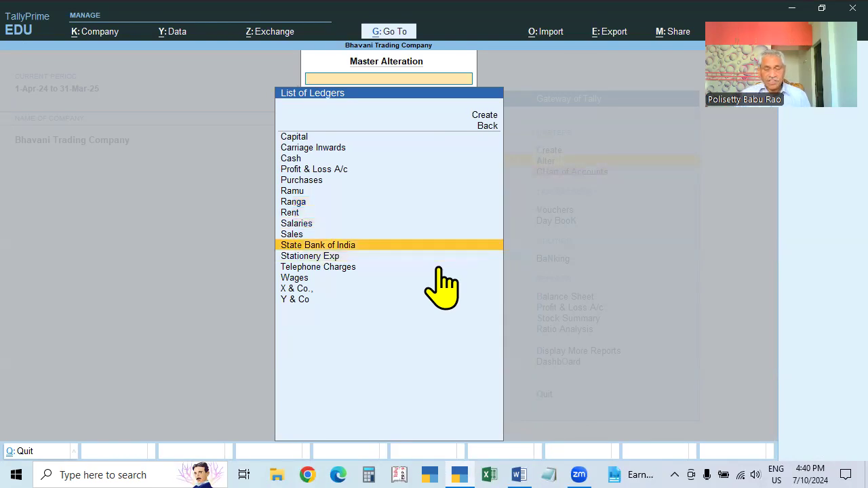
key(Return)
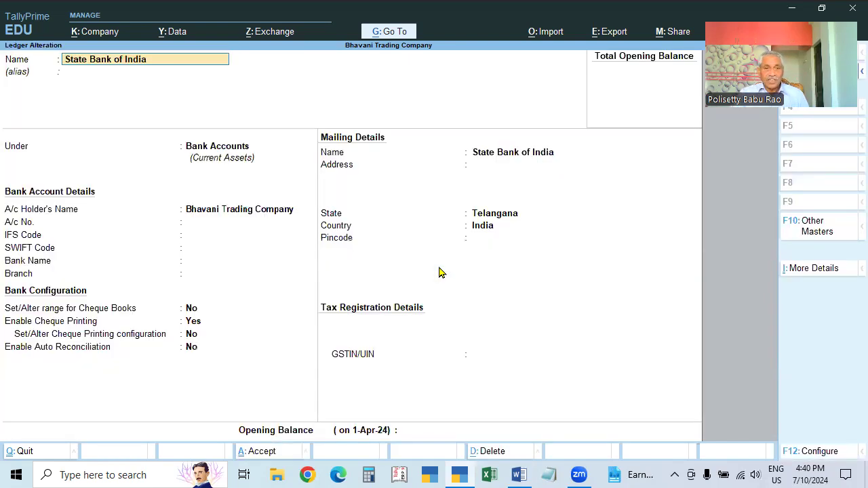
Change the State Bank of India ledger's Under group to Bank OD A/c, save it and return to the list of masters
click(219, 147)
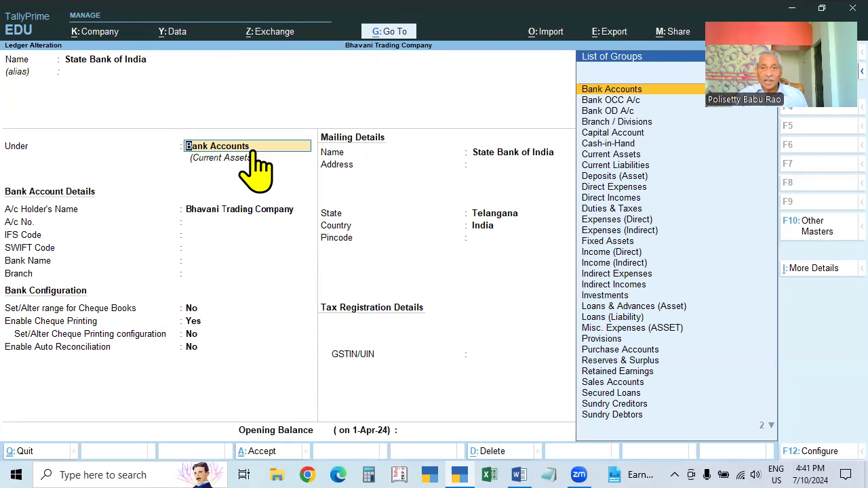
key(Down)
key(Down)
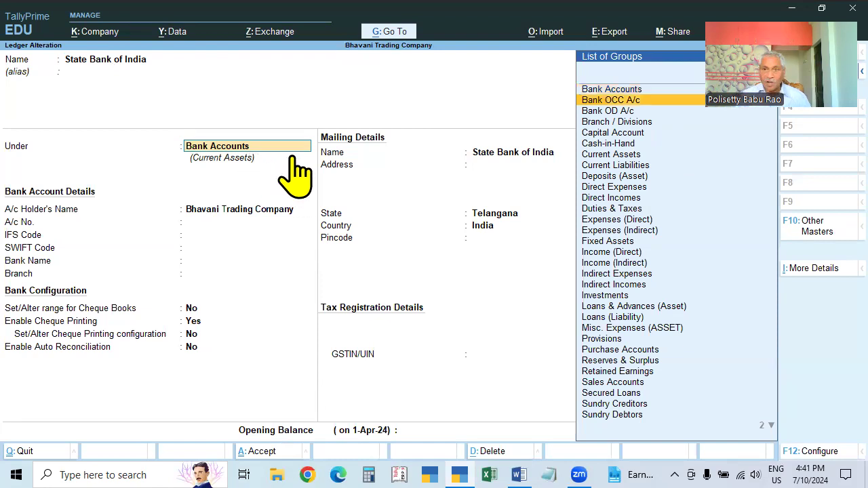
key(Return)
key(ctrl)
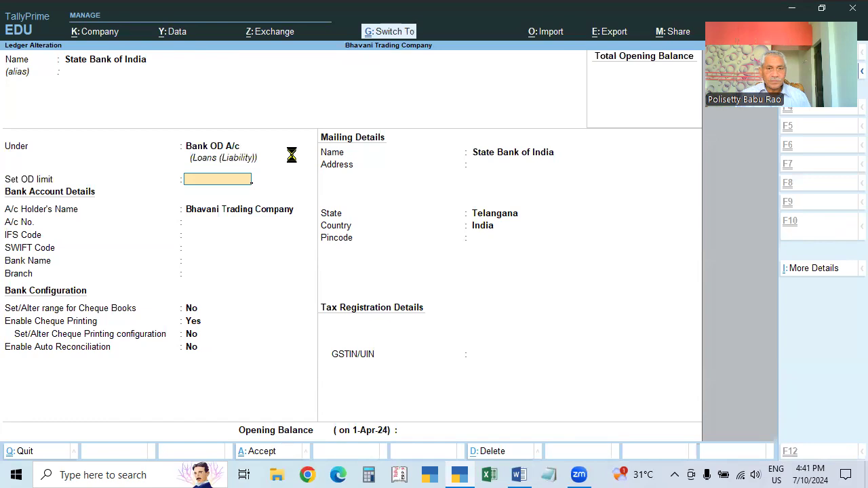
key(Return)
key(Return)
key(Return)
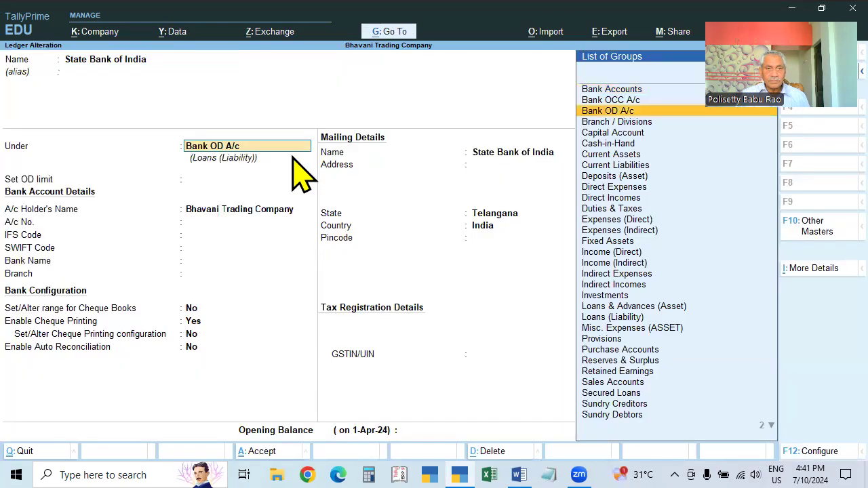
key(Return)
key(ctrl)
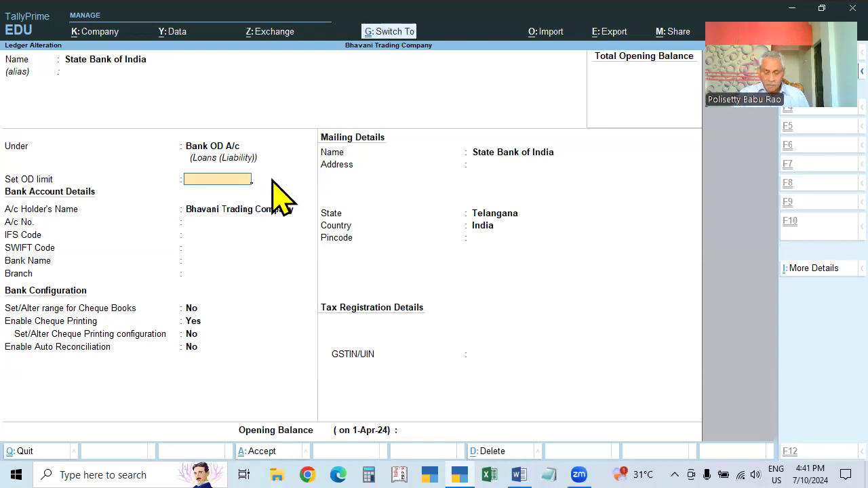
key(ctrl+a)
key(Escape)
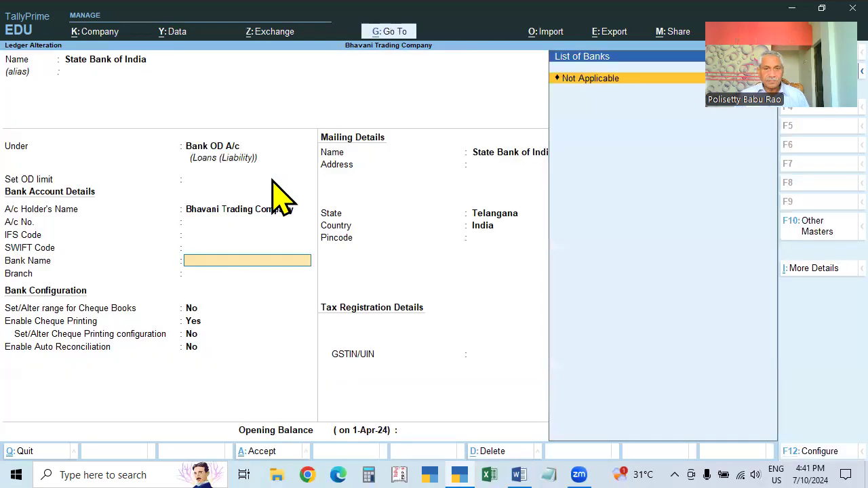
key(ctrl+a)
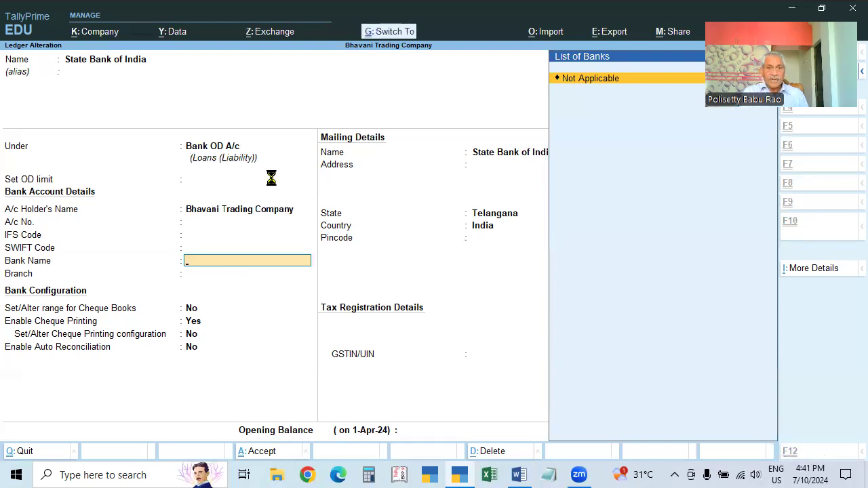
key(Escape)
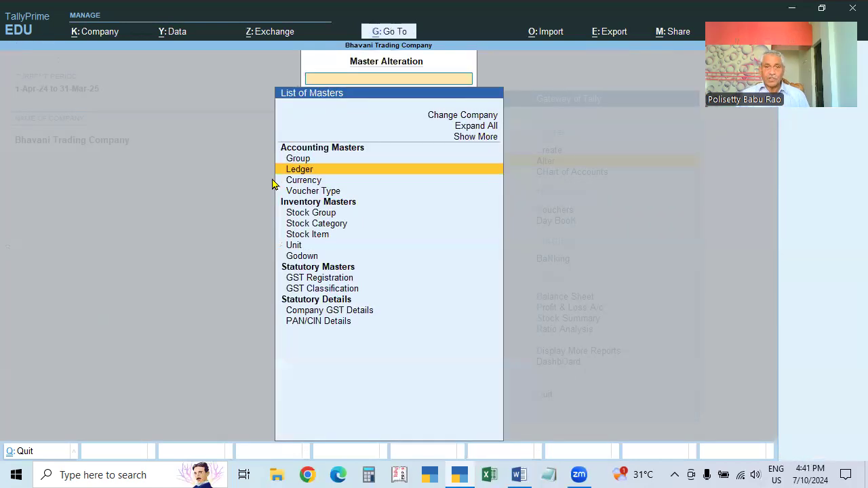
Reopen the State Bank of India ledger for alteration from the list of masters
key(Return)
key(Down)
key(Down)
key(Down)
key(Down)
key(Down)
key(Down)
key(Down)
key(Down)
key(Down)
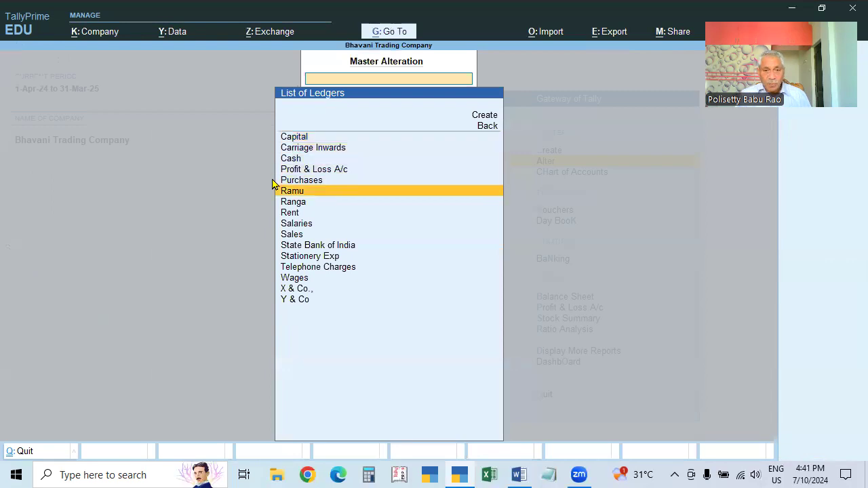
key(Down)
key(Return)
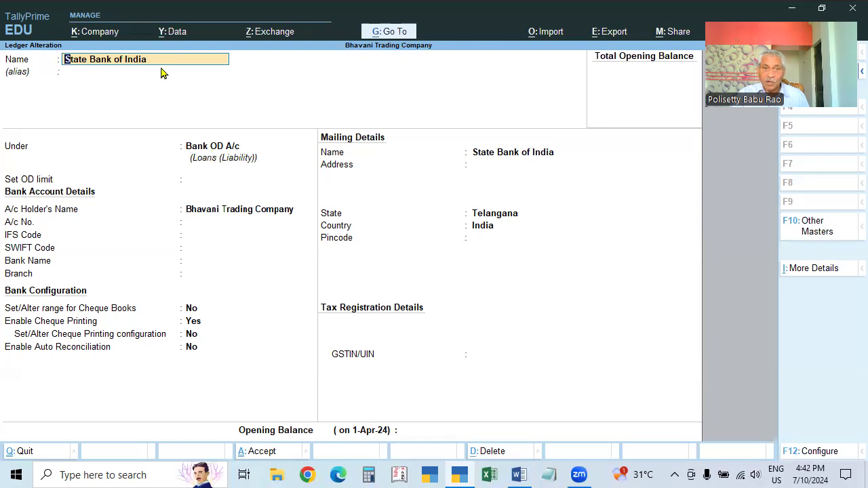
Set the State Bank of India ledger's Under group to Bank Accounts and save the ledger
key(Return)
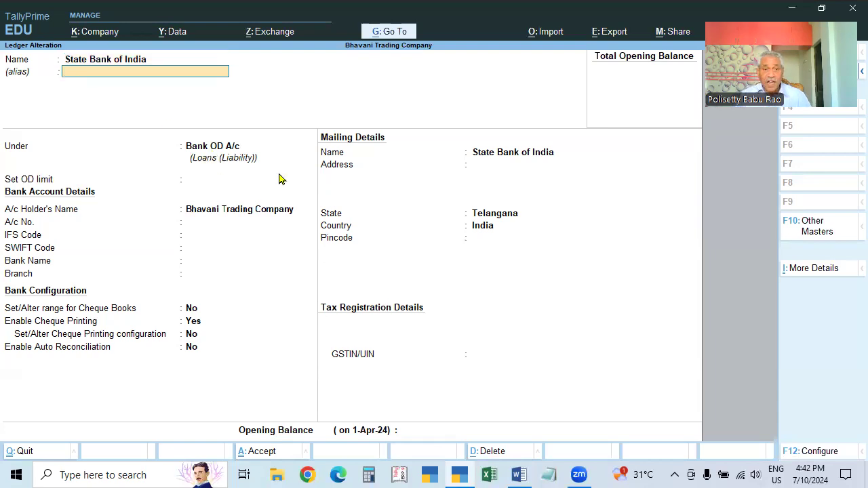
key(Return)
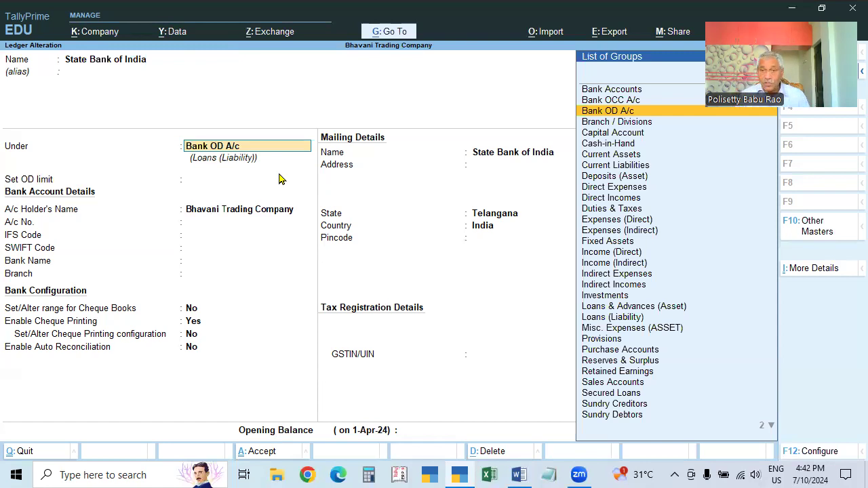
key(Up)
key(Up)
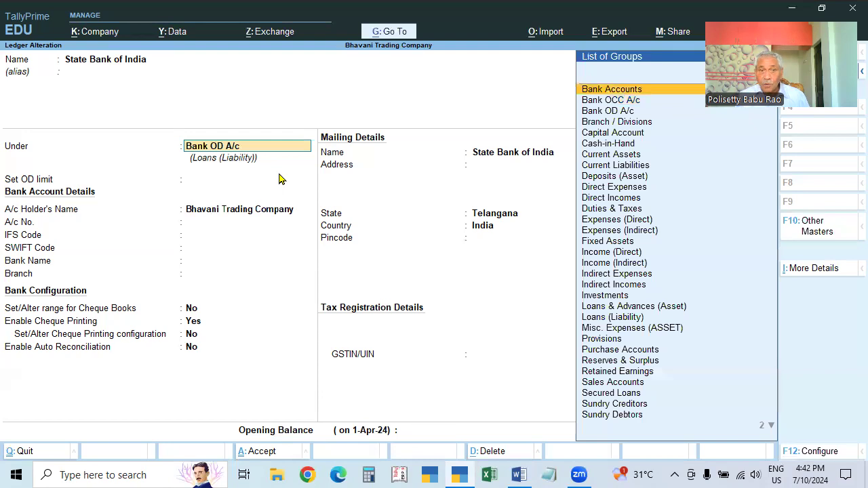
key(Return)
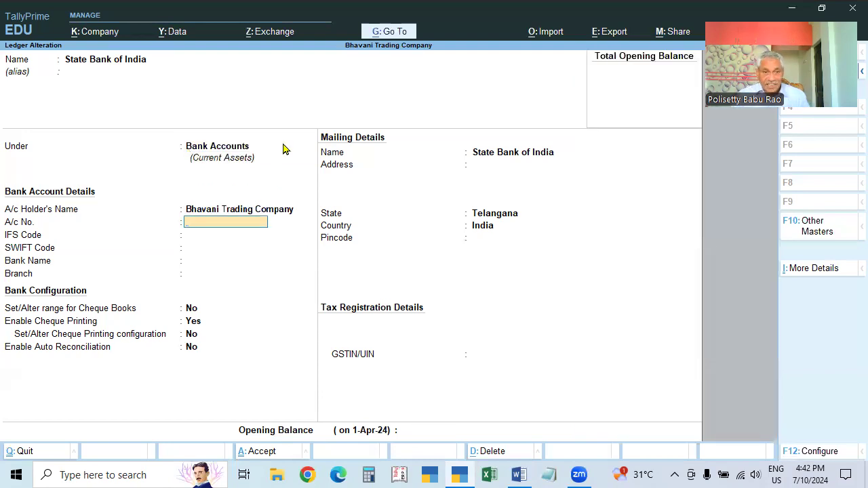
key(Return)
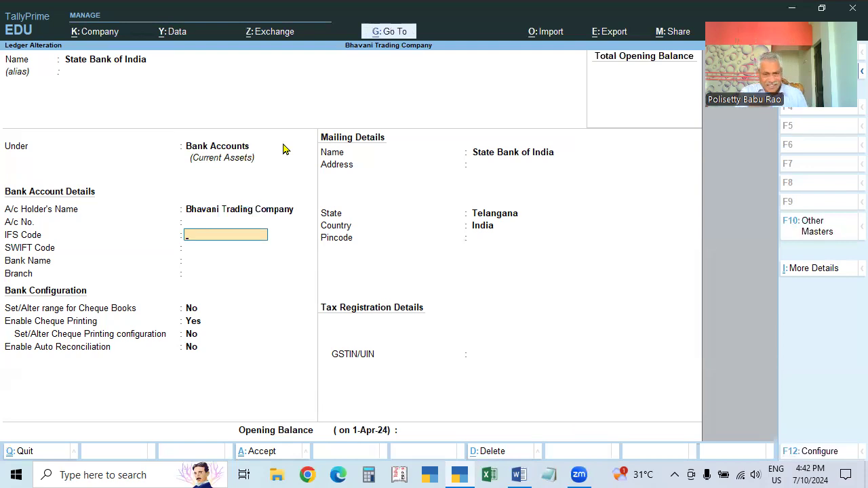
key(ctrl)
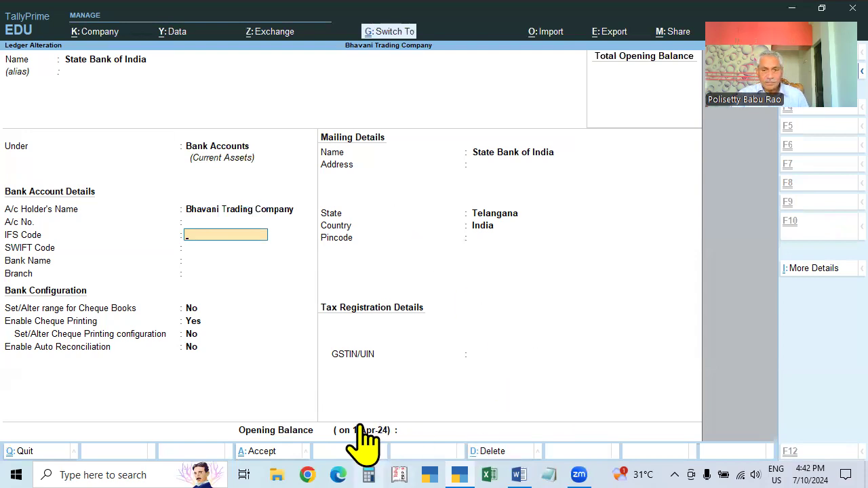
Check item 7 of the Word syllabus again and return to TallyPrime's Gateway of Tally
click(462, 475)
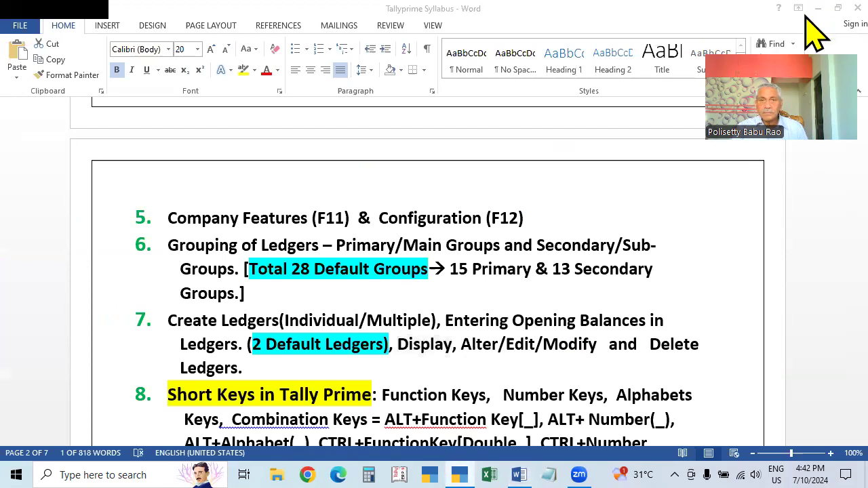
click(460, 475)
click(519, 475)
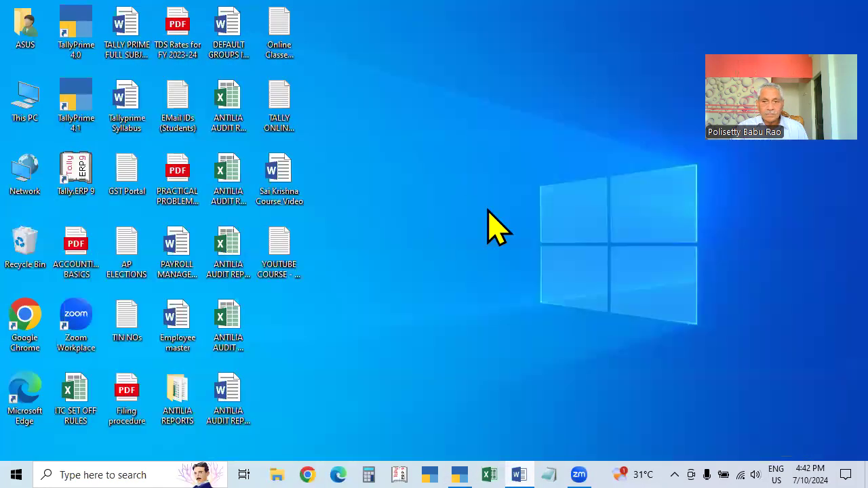
click(519, 475)
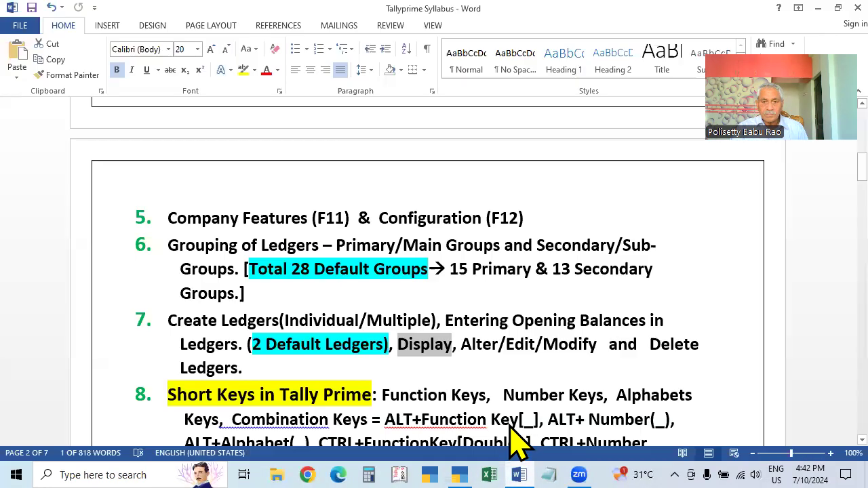
click(460, 475)
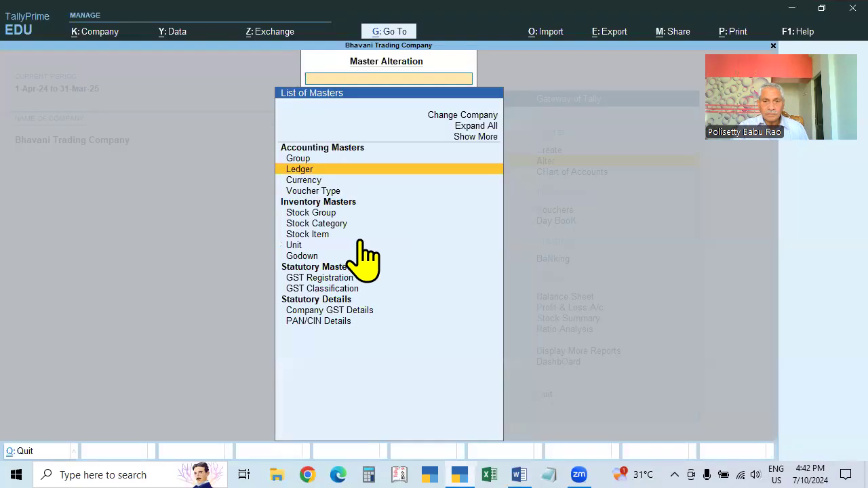
key(Escape)
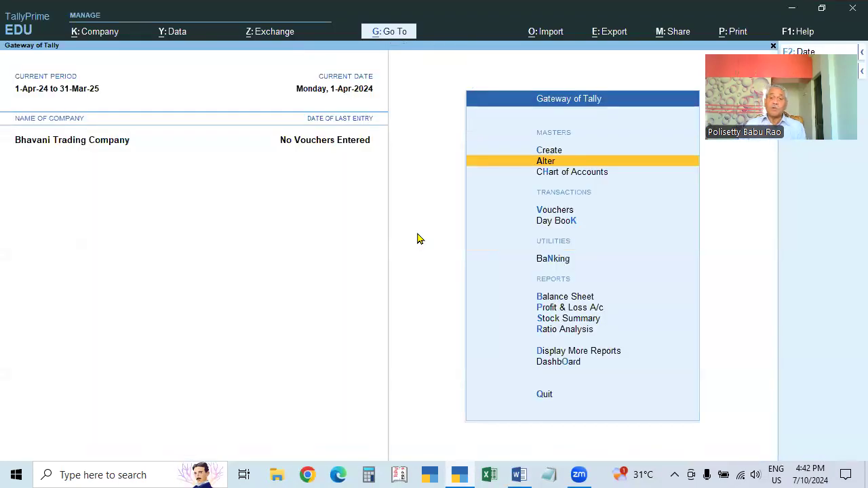
Open the State Bank of India ledger for alteration from the list of ledgers
key(Return)
key(Down)
key(Return)
key(Down)
key(Down)
key(Down)
key(Down)
key(Down)
key(Down)
key(Down)
key(Down)
key(Down)
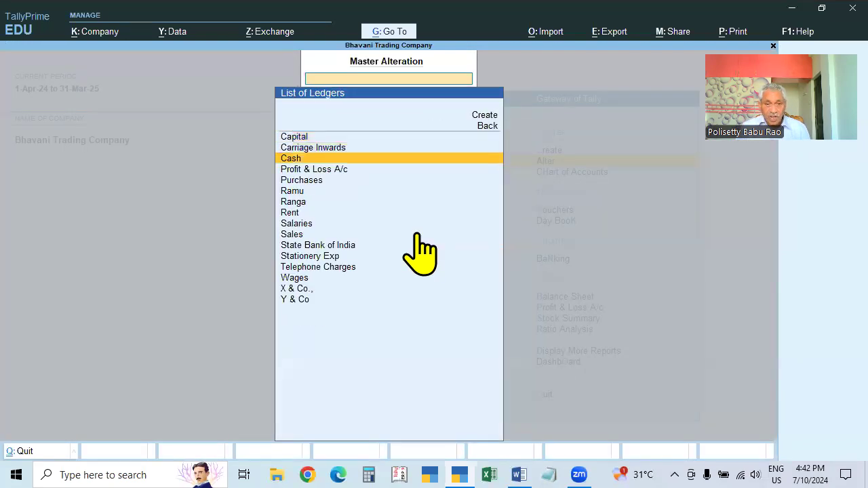
key(Down)
key(Return)
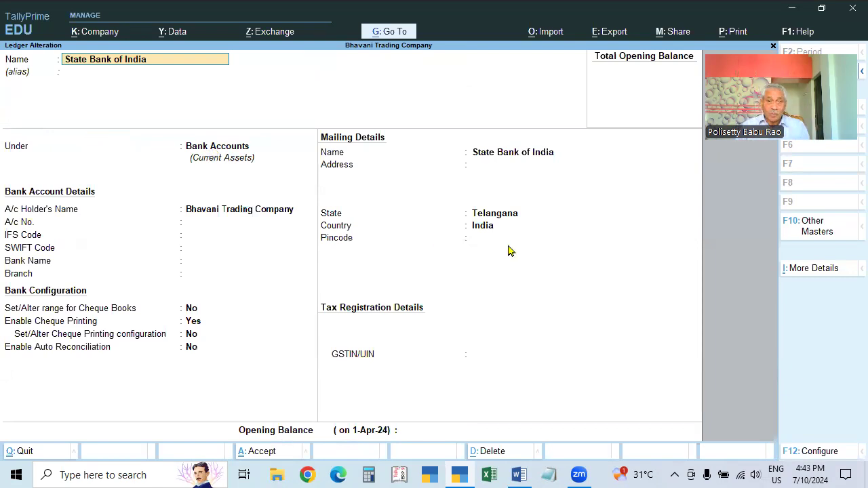
Set the State in the State Bank of India ledger's mailing details to Andhra Pradesh and save the ledger
click(229, 157)
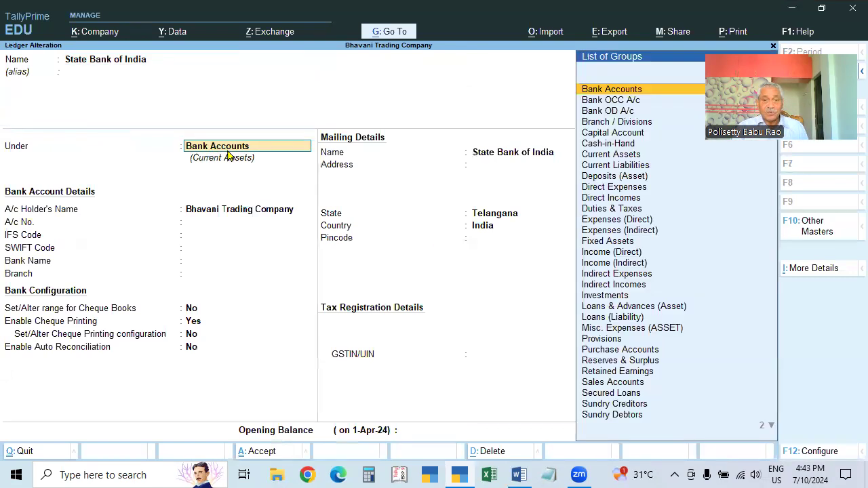
click(508, 218)
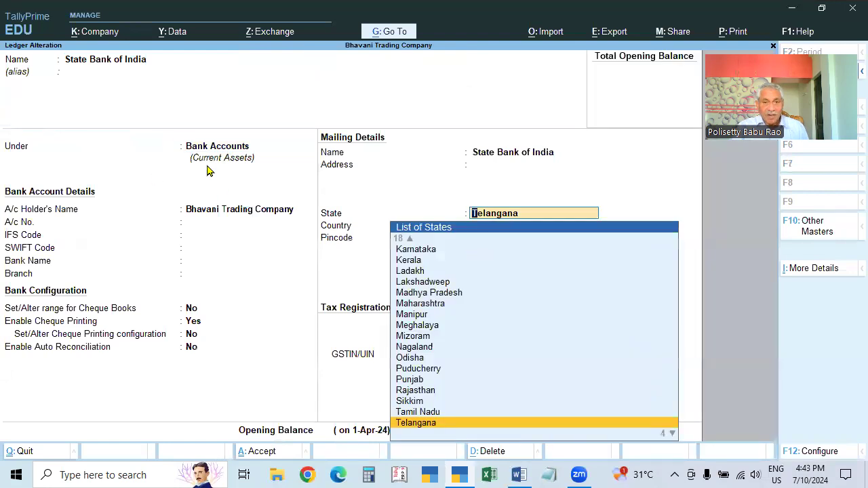
text(And)
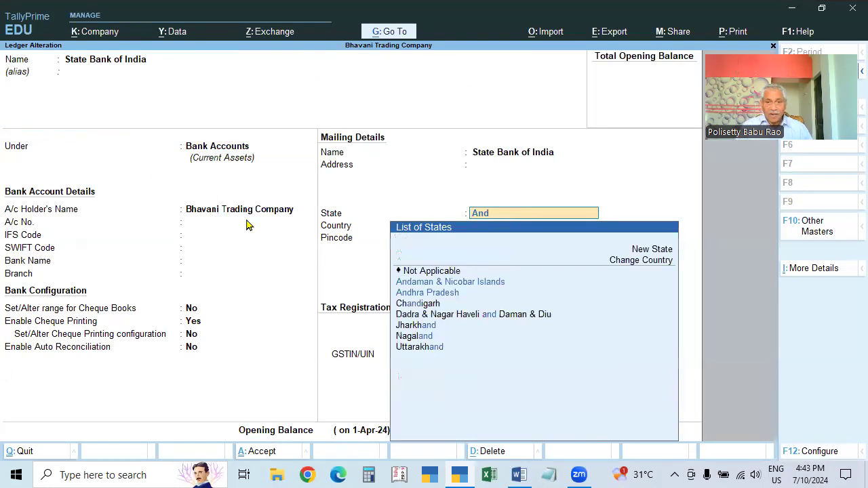
key(Down)
key(Return)
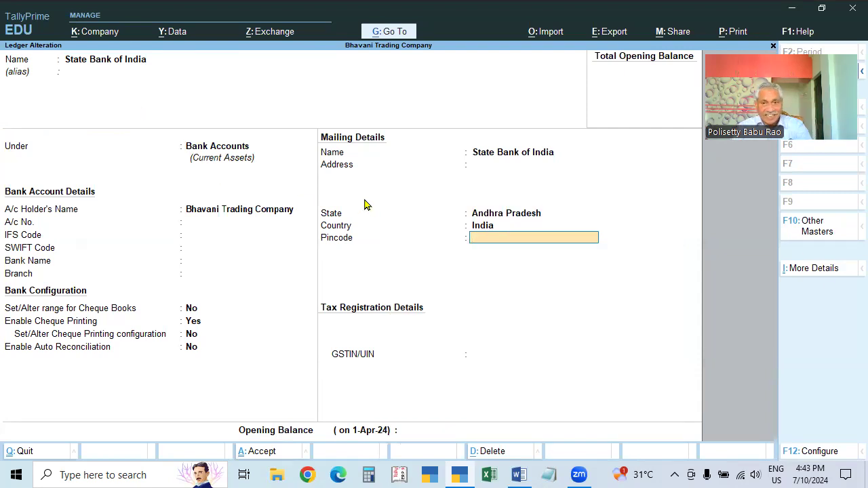
key(ctrl+a)
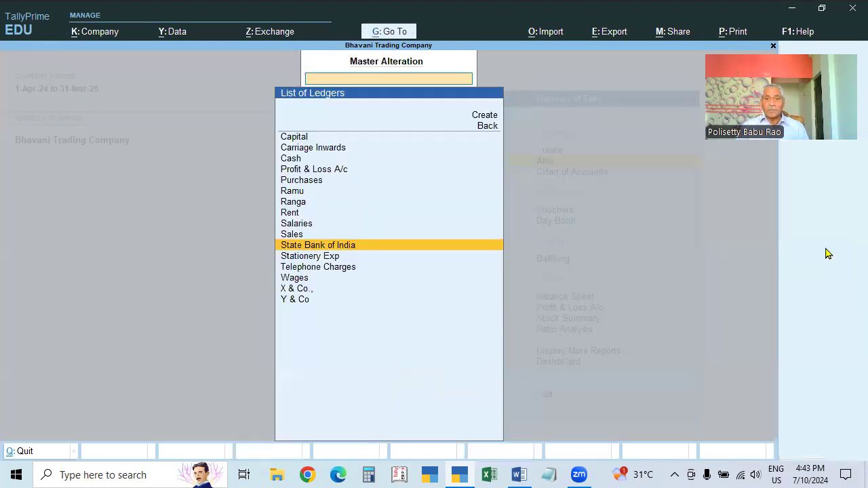
Return to the list of masters and reopen the State Bank of India ledger for alteration
key(Escape)
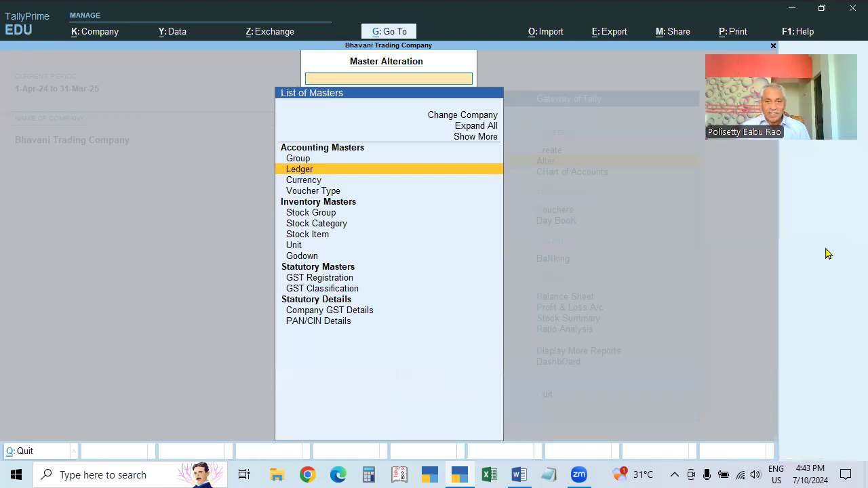
key(Return)
key(Down)
key(Down)
key(Down)
key(Down)
key(Down)
key(Down)
key(Down)
key(Down)
key(Down)
key(Down)
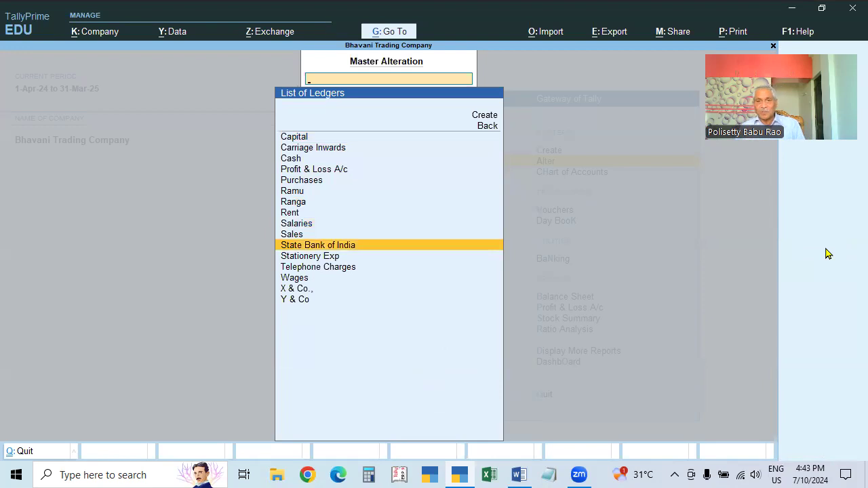
key(Return)
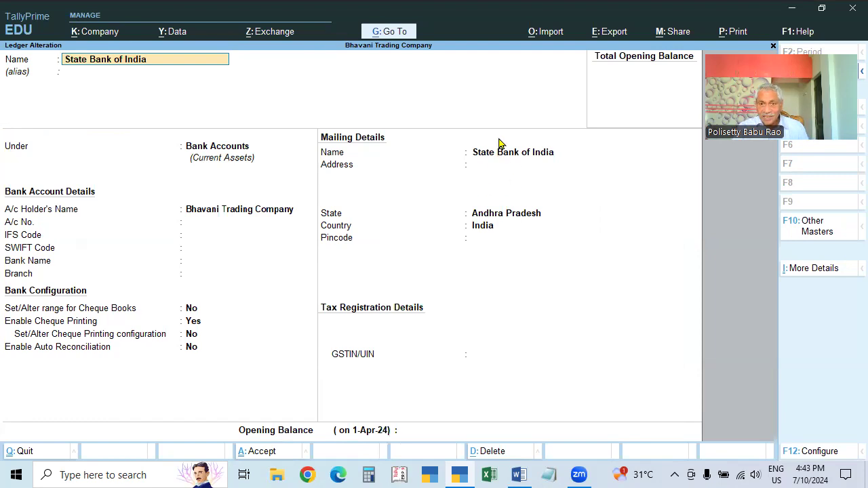
Set the State Bank of India ledger's State to Telangana, save it and reopen the ledger
click(519, 215)
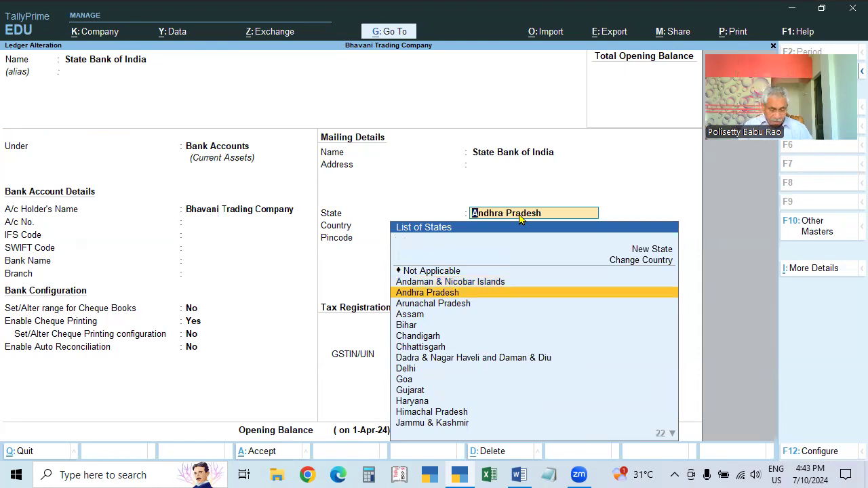
text(Tel)
key(Return)
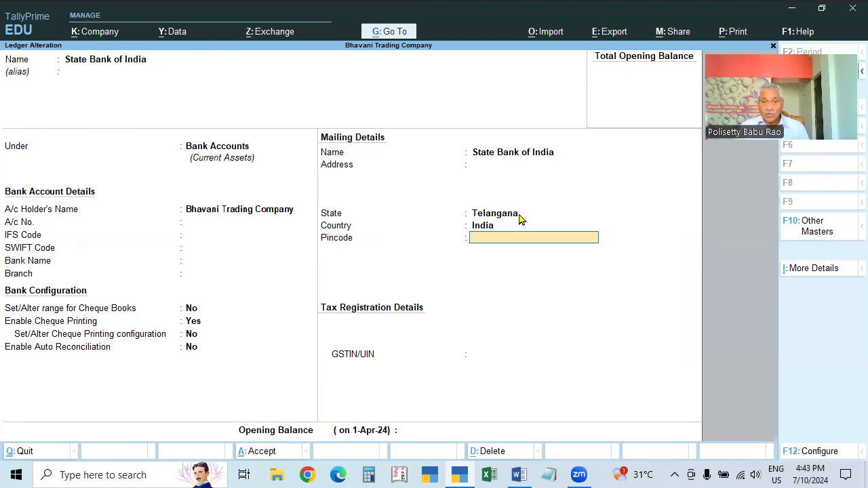
key(ctrl+a)
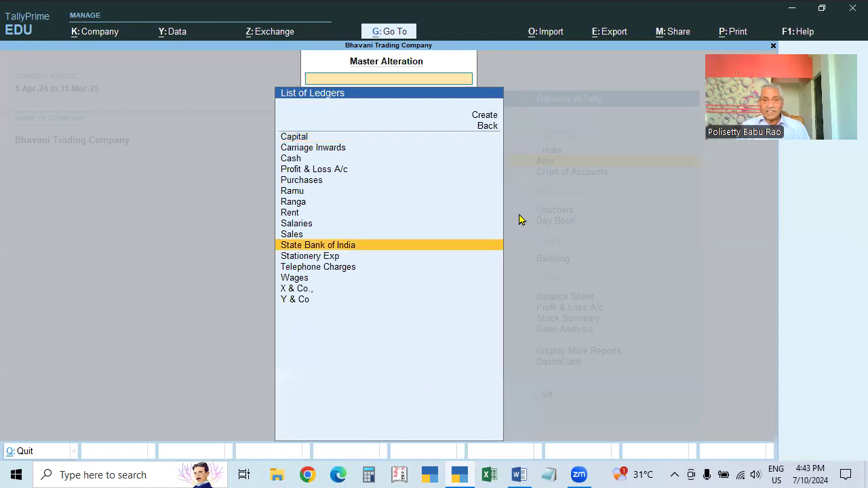
key(Return)
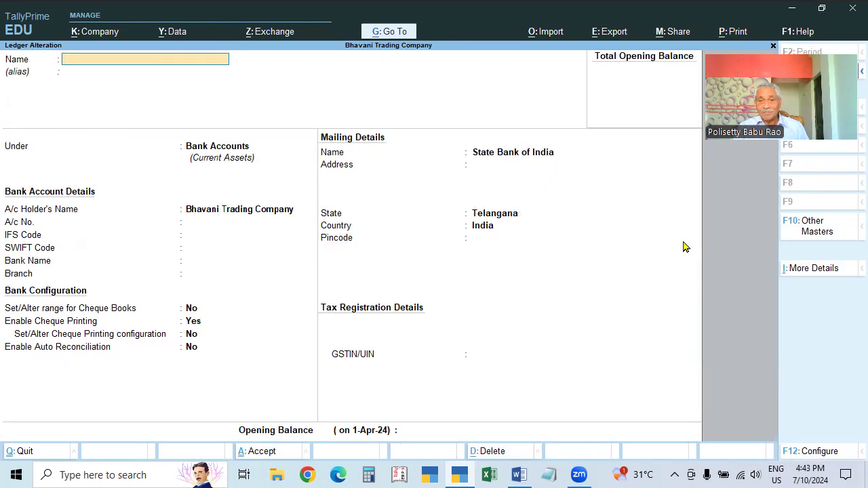
Switch to the Word syllabus, select "and Delete Ledgers" in item 7, and return to TallyPrime
click(519, 475)
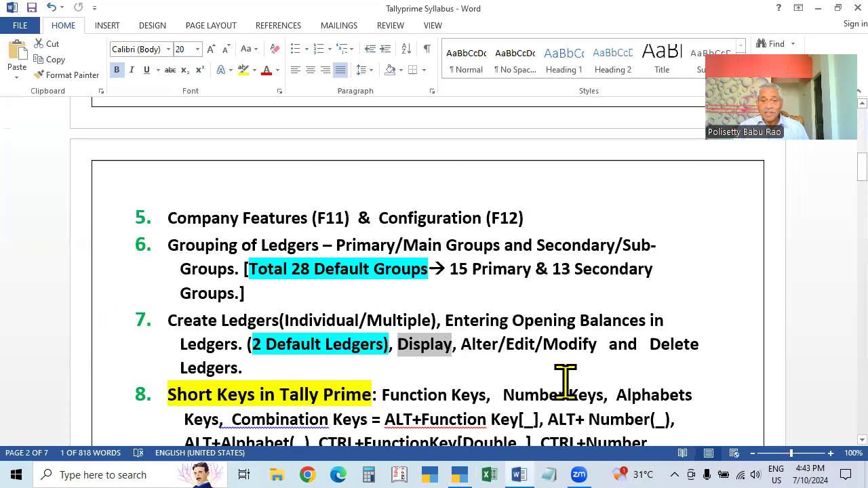
click(461, 346)
double_click(490, 348)
click(466, 348)
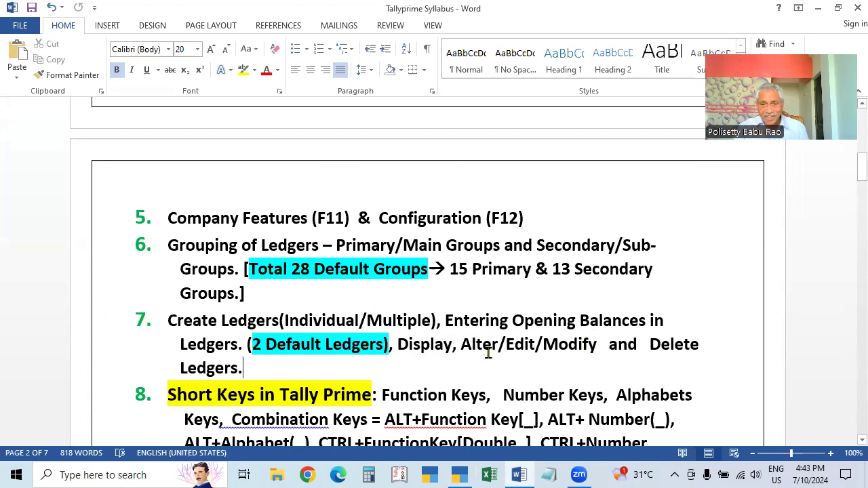
drag(642, 343, 731, 363)
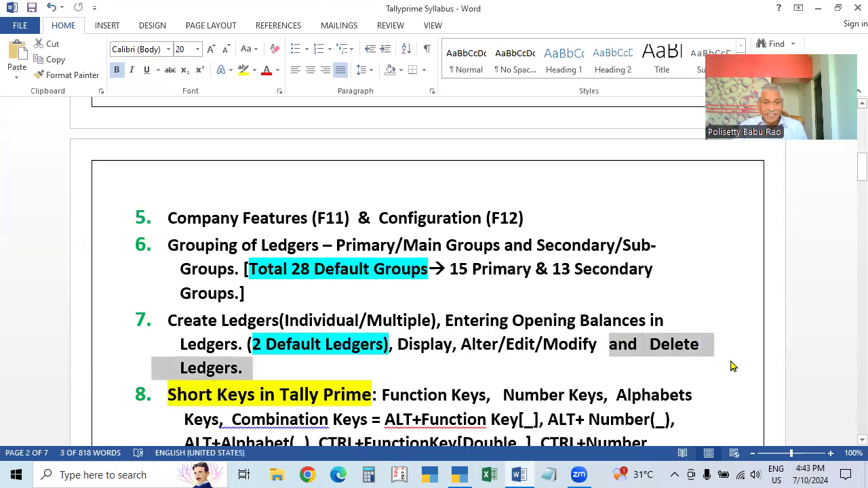
key(alt)
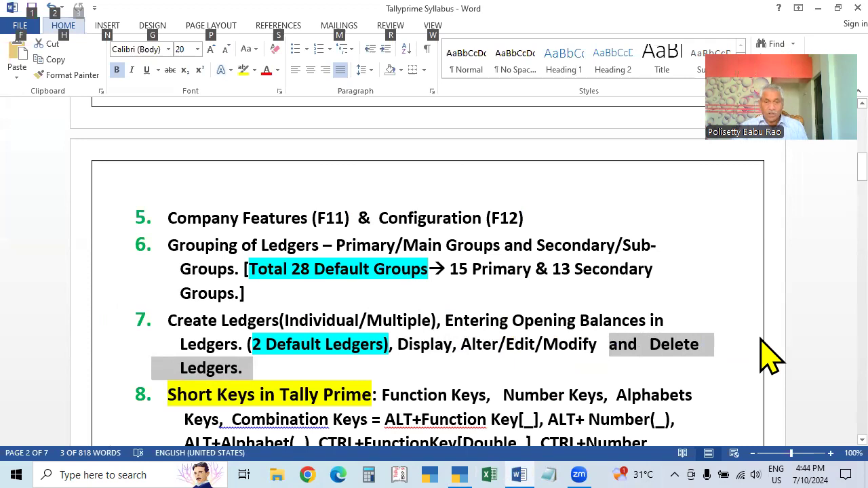
key(alt+Tab)
Leave the open ledger and look through the whole list of ledgers for alteration
key(Escape)
key(Return)
key(Up)
key(Up)
key(Up)
key(Up)
key(Up)
key(Up)
key(Up)
key(Up)
key(Up)
key(Up)
key(Up)
key(Down)
key(Down)
key(Down)
key(Down)
key(Down)
key(Down)
key(Down)
key(Down)
key(Down)
key(Down)
key(Down)
key(Down)
key(Down)
key(Down)
key(Down)
key(Down)
key(Down)
key(Up)
key(Up)
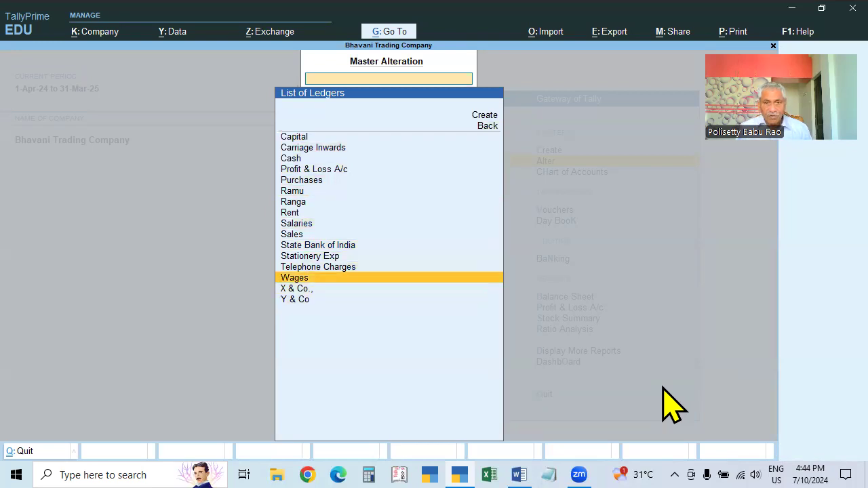
key(Up)
key(Up)
key(Up)
key(Up)
key(Up)
key(Up)
key(Up)
key(Down)
key(Down)
key(Down)
key(Down)
key(Down)
key(Down)
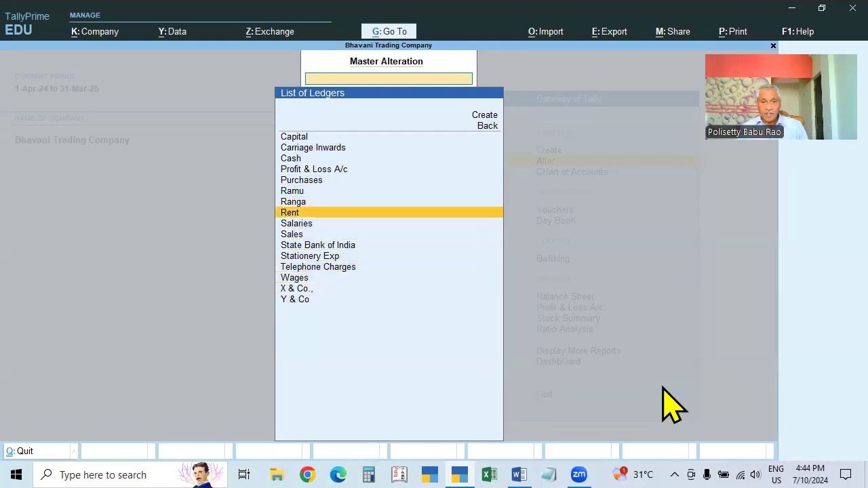
key(Down)
key(Down)
key(Down)
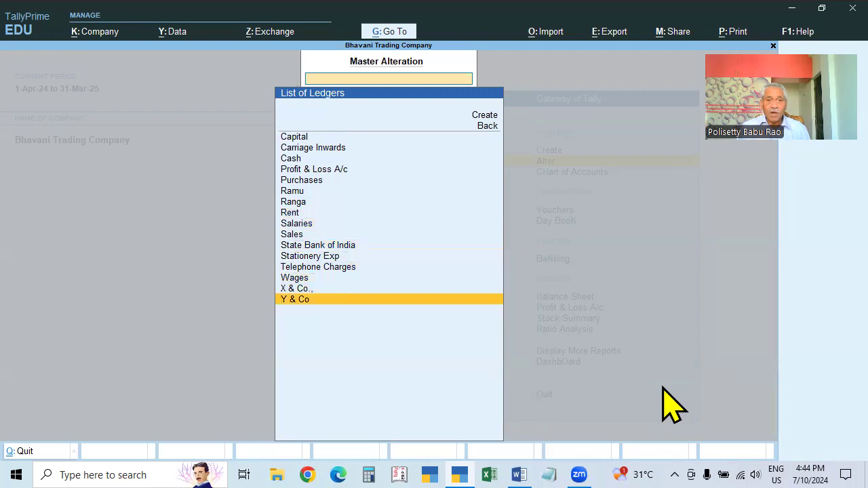
Create a ledger named Z & Coo under Sundry Creditors from the ledger list, save it and leave ledger creation
key(Up)
key(Up)
key(Up)
key(Up)
key(Up)
key(Up)
key(Up)
key(Up)
key(Up)
key(Up)
key(Up)
key(Up)
key(Up)
key(Up)
key(Up)
key(Up)
key(Up)
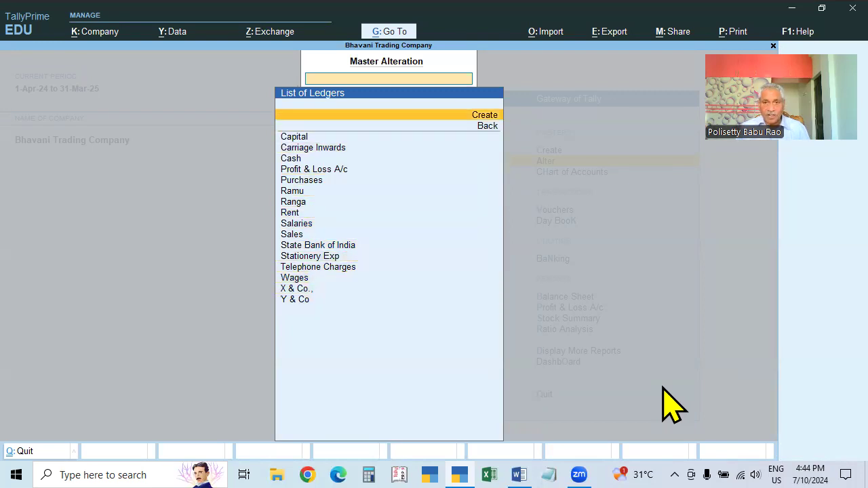
key(Return)
text(Z & Co)
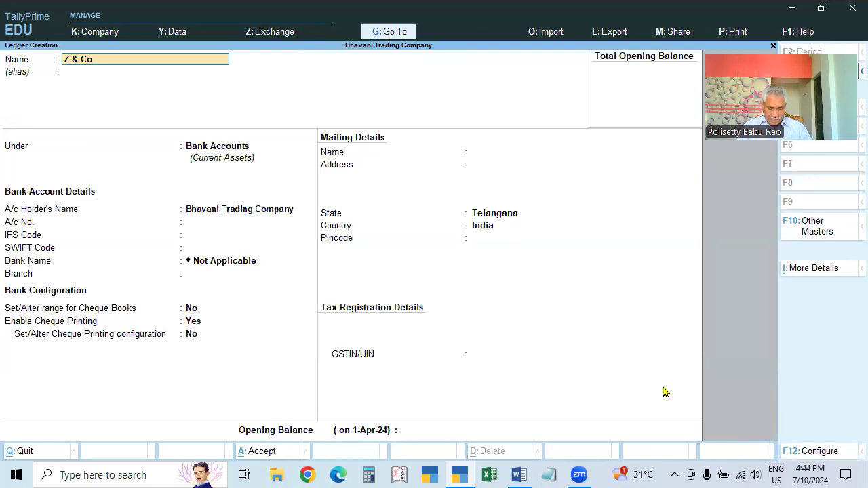
key(Return)
text(Sun)
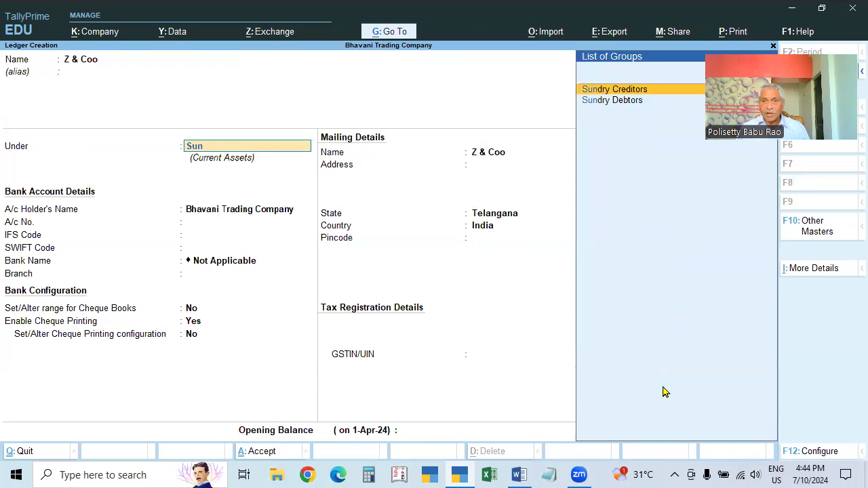
key(Return)
key(Return)
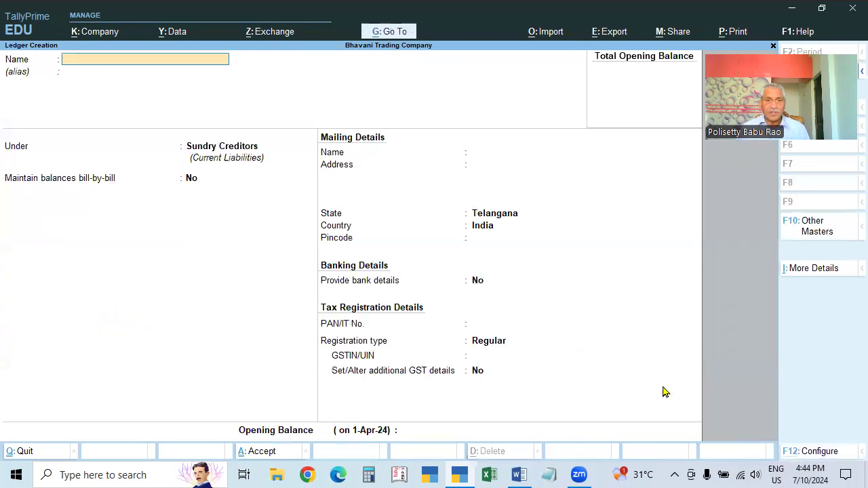
key(Escape)
Find the new Z & Coo ledger in the list of ledgers for alteration
key(Down)
key(Down)
key(Down)
key(Down)
key(Down)
key(Down)
key(Down)
key(Down)
key(Down)
key(Down)
key(Down)
key(Down)
key(Down)
key(Down)
key(Down)
key(Down)
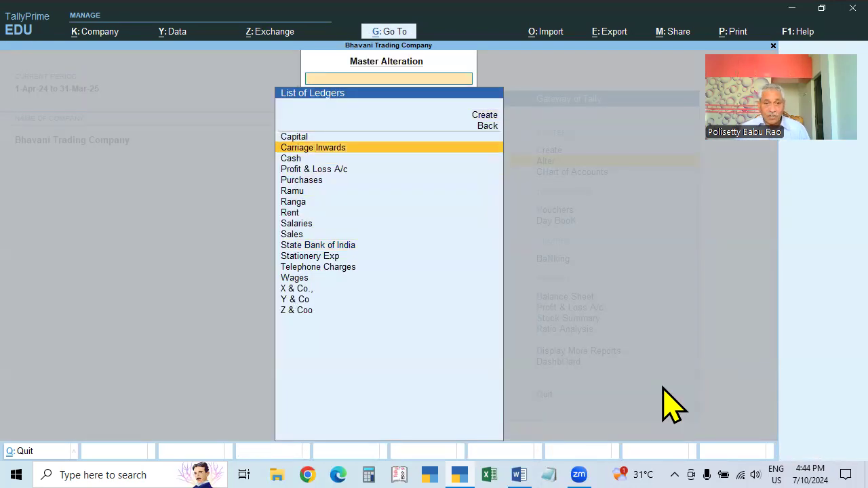
key(Down)
key(Down)
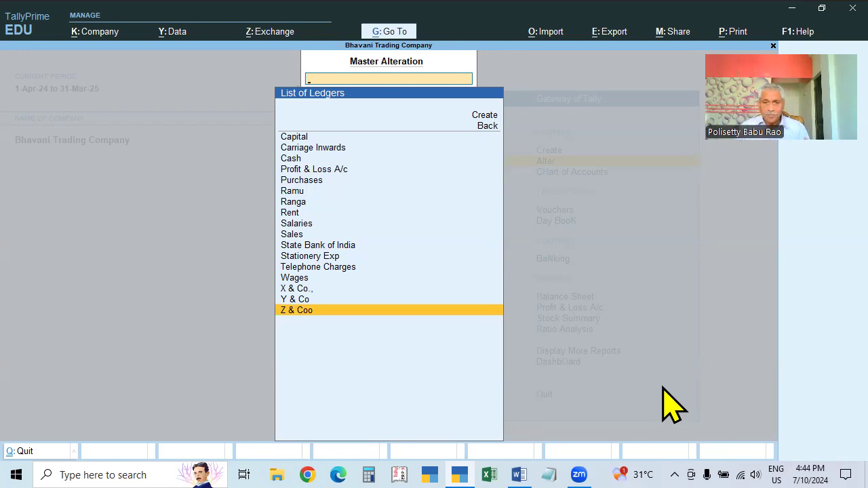
key(Escape)
key(Escape)
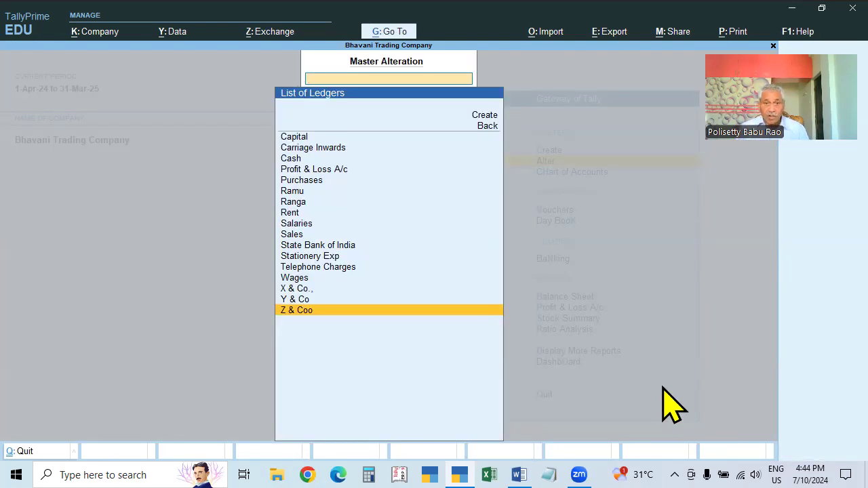
Review the ledgers listed above Z & Coo in the list for alteration
key(Up)
key(Up)
key(Up)
key(Up)
key(Up)
key(Up)
key(Up)
key(Up)
key(Up)
key(Up)
key(Up)
key(Up)
key(Up)
key(Up)
key(Up)
key(Up)
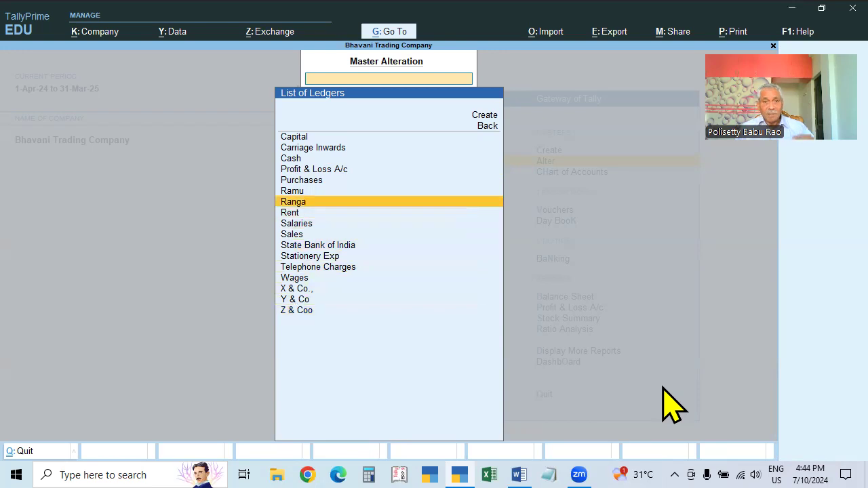
Look over the ledgers from the start of the alteration list down to Wages
key(Down)
key(Down)
key(Down)
key(Down)
key(Down)
key(Down)
key(Down)
key(Down)
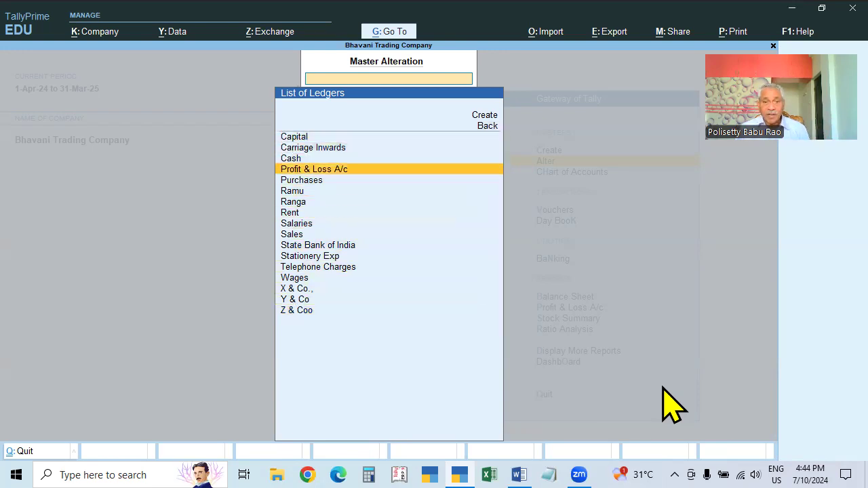
key(Down)
key(Down)
key(Down)
key(Down)
key(Down)
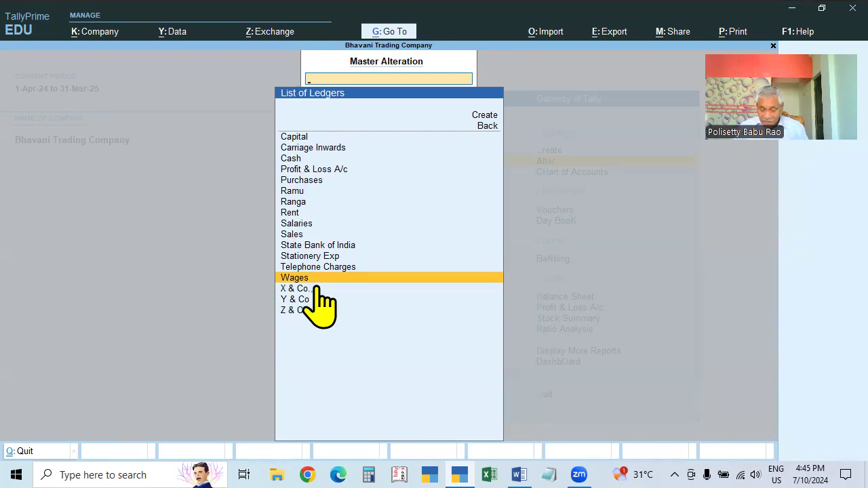
Reopen the list of ledgers from the master alteration list, and return to the Gateway of Tally
key(Escape)
key(Return)
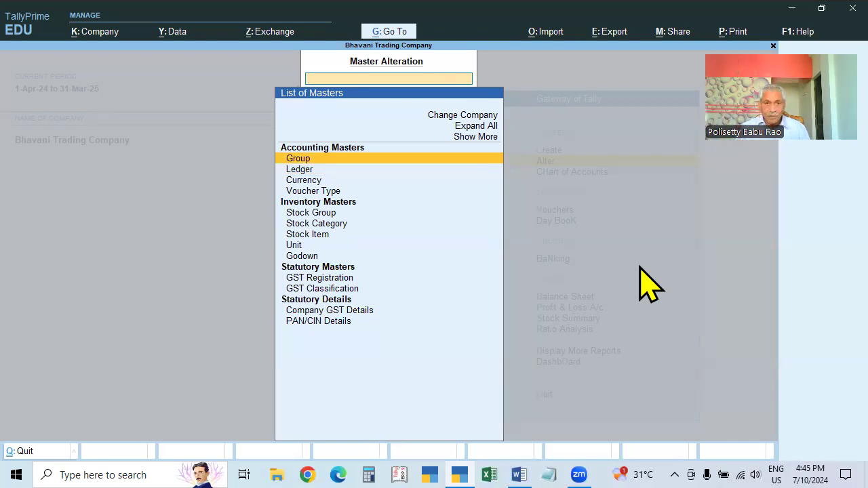
key(Down)
key(Return)
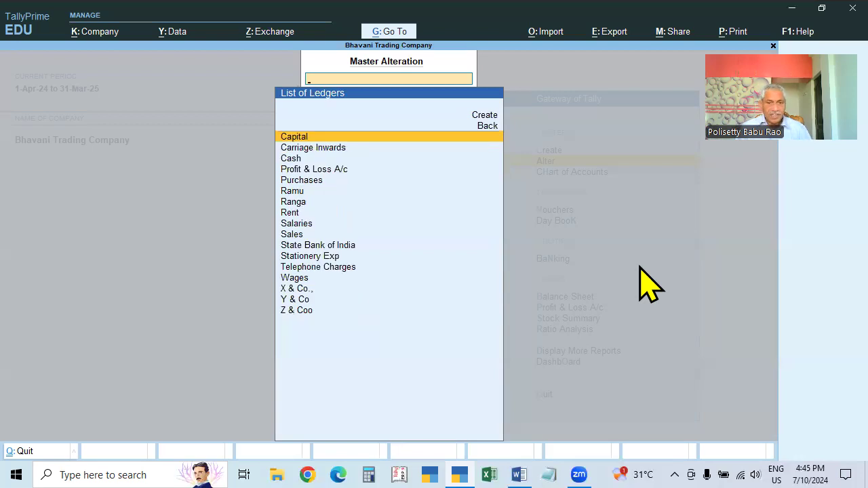
key(Escape)
key(Escape)
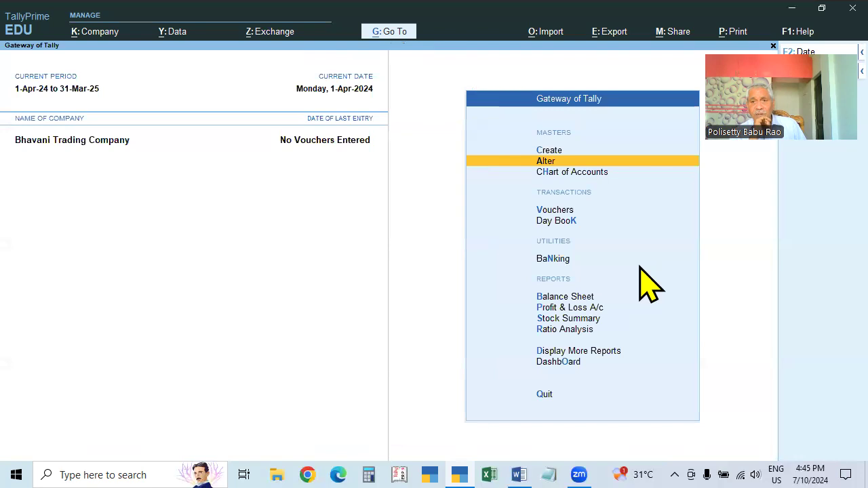
key(Up)
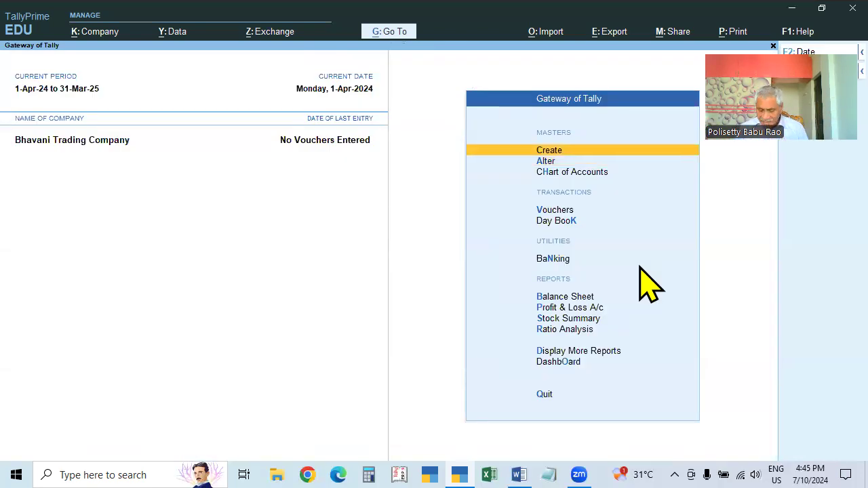
key(Down)
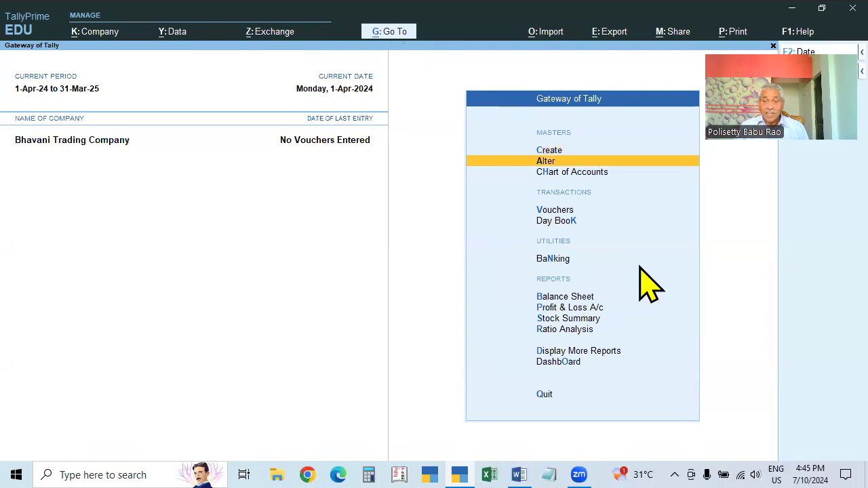
View the company alteration form of Bhavani Trading Company and leave it without changes
click(95, 31)
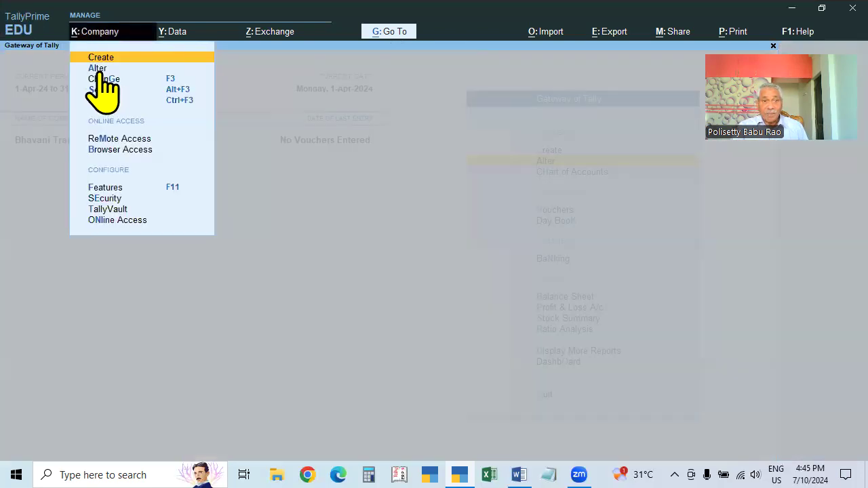
click(98, 70)
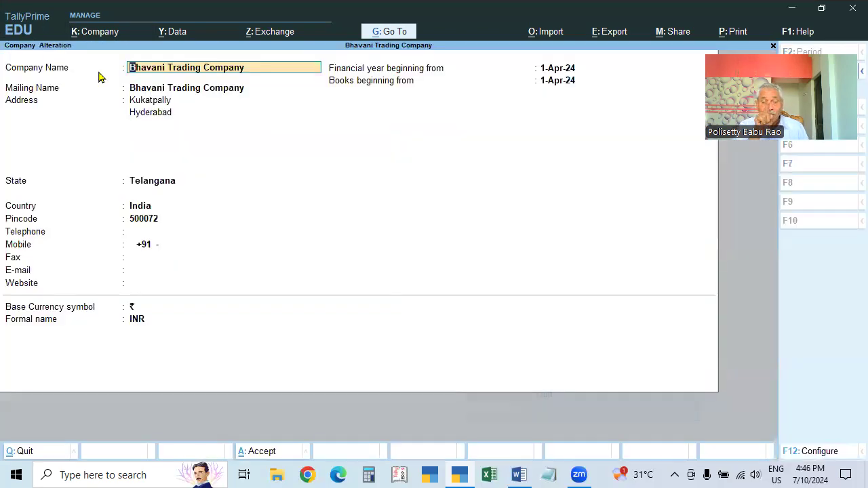
key(Escape)
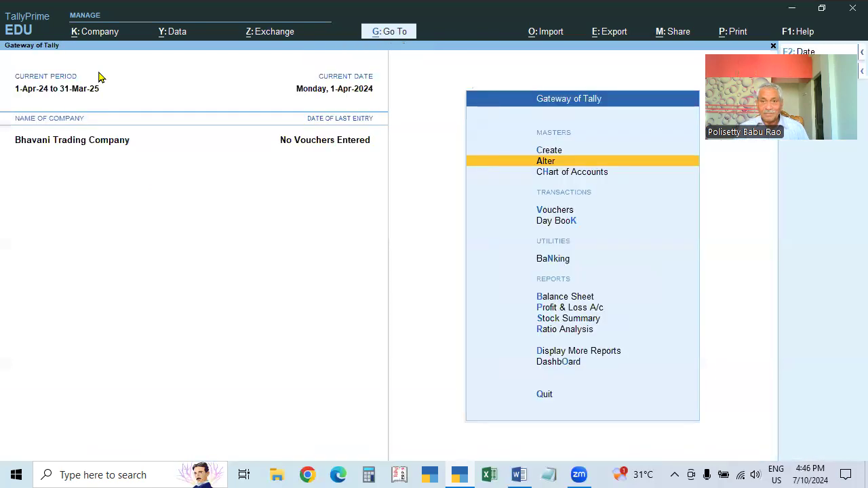
Open the Z & Coo ledger for alteration, delete it and confirm the deletion
key(Return)
key(Down)
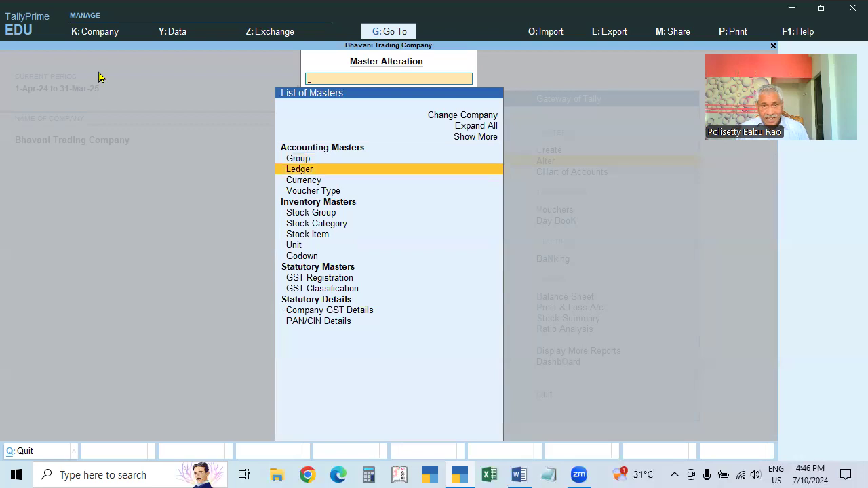
key(Return)
key(Down)
key(Down)
key(Down)
key(Down)
key(Down)
key(Down)
key(Down)
key(Down)
key(Down)
key(Down)
key(Down)
key(Down)
key(Down)
key(Down)
key(Down)
key(Down)
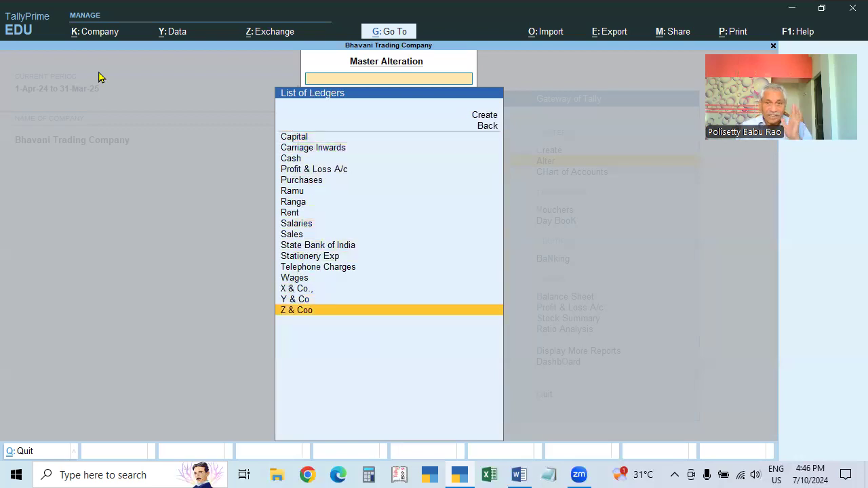
key(Return)
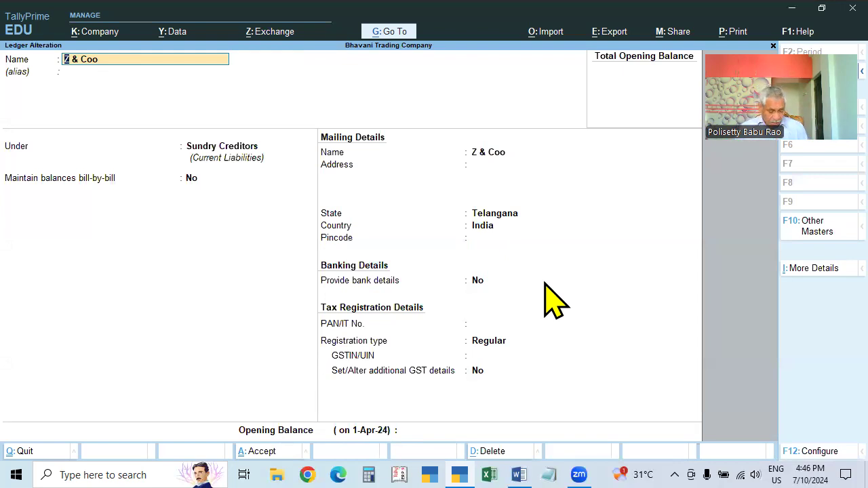
key(alt+d)
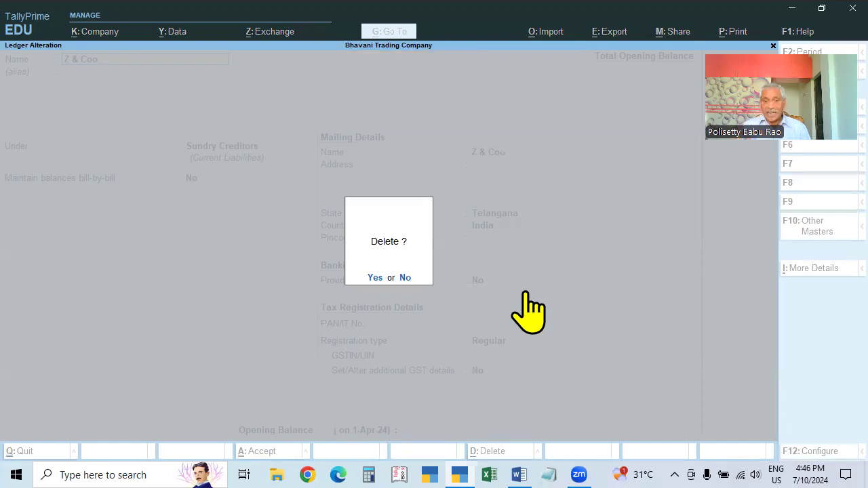
key(Return)
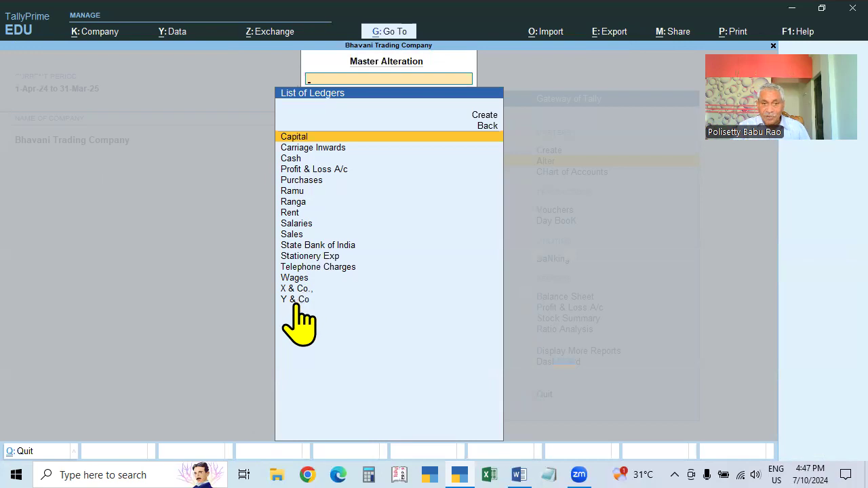
Check the remaining ledgers in the alteration list and go back to the list of masters
key(Down)
key(Down)
key(Down)
key(Down)
key(Down)
key(Down)
key(Down)
key(Down)
key(Down)
key(Down)
key(Down)
key(Down)
key(Down)
key(Down)
key(Down)
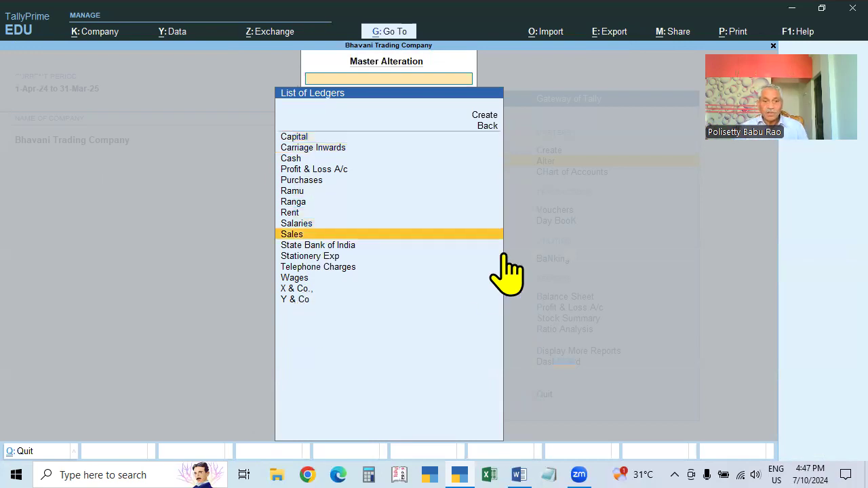
key(Escape)
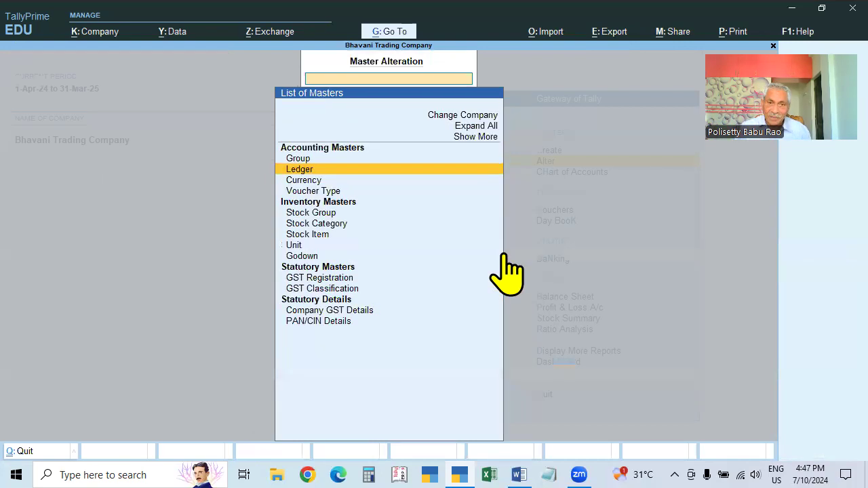
Switch to the Tallyprime Syllabus document in Word, examine items 5 to 9, and return to TallyPrime
click(519, 475)
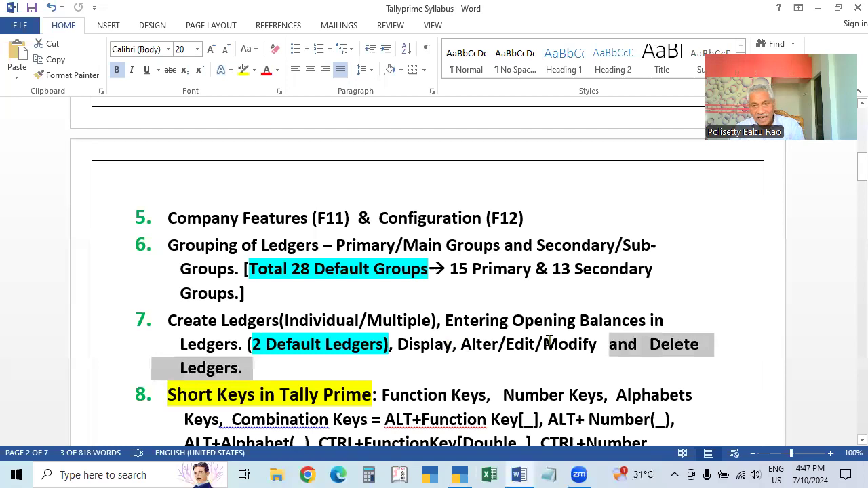
click(737, 273)
scroll(751, 307, down, 2)
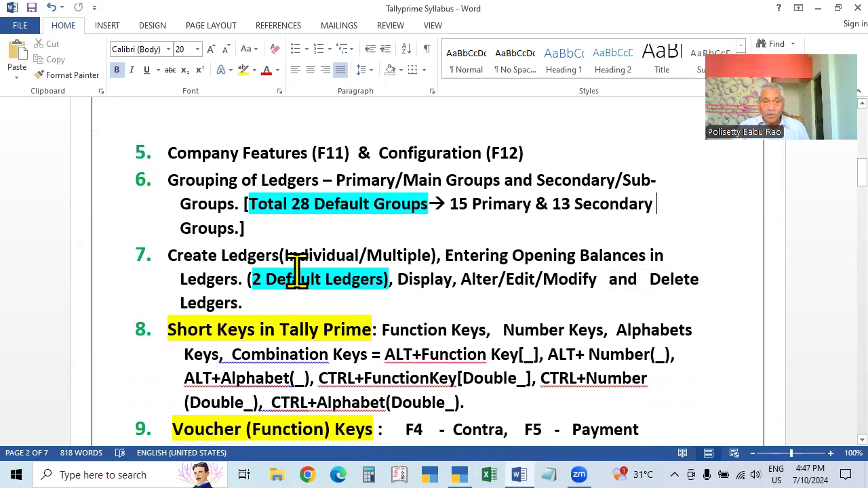
click(464, 474)
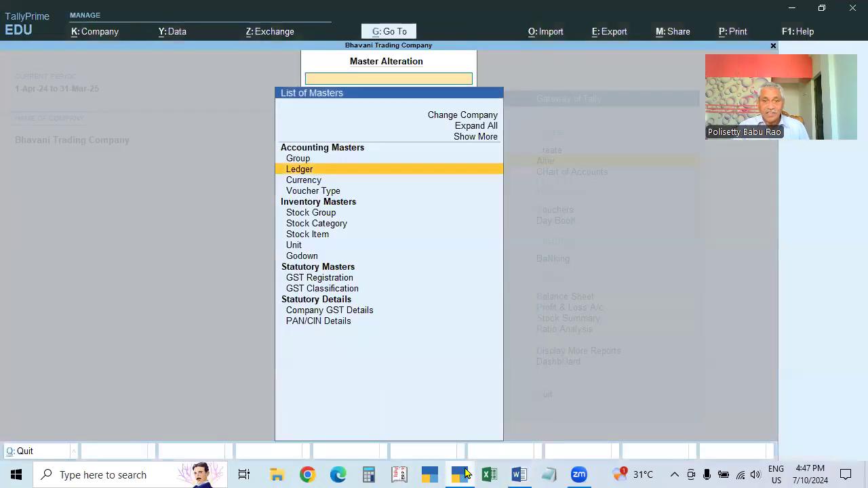
Return to the Gateway of Tally, view the ledger option under master creation, and leave it again
key(Escape)
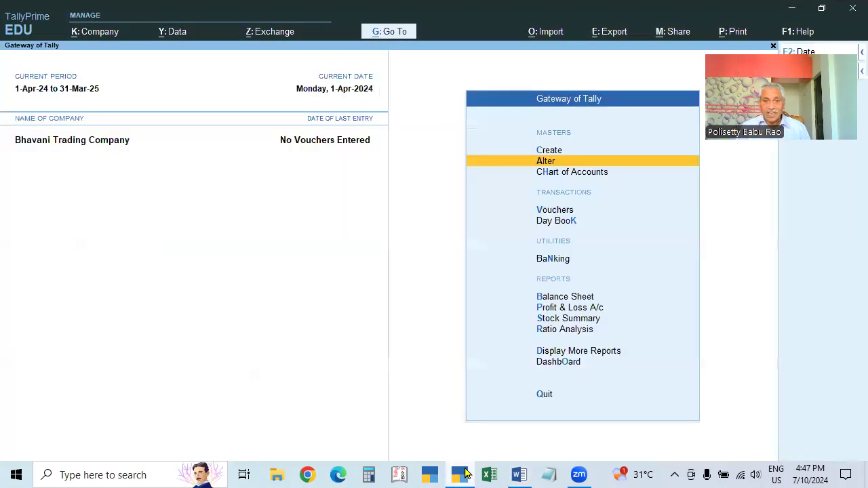
key(Return)
key(Down)
key(Escape)
key(Up)
key(Return)
key(Down)
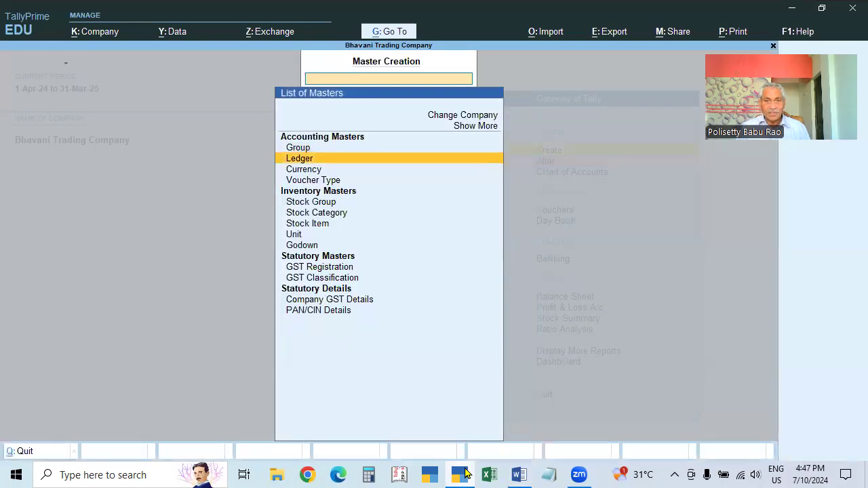
key(Return)
key(Escape)
key(Return)
key(Escape)
Display the list of ledgers for alteration, followed by the list of groups
key(Down)
key(Return)
key(Down)
key(Return)
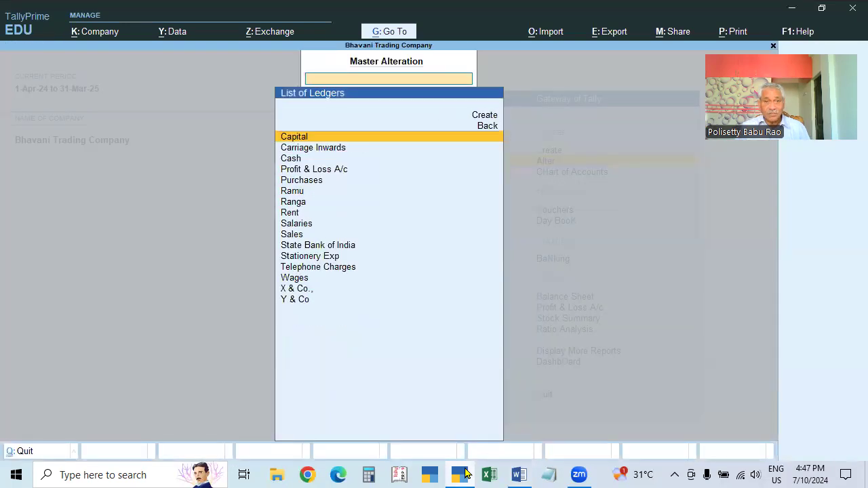
key(Escape)
key(Up)
key(Return)
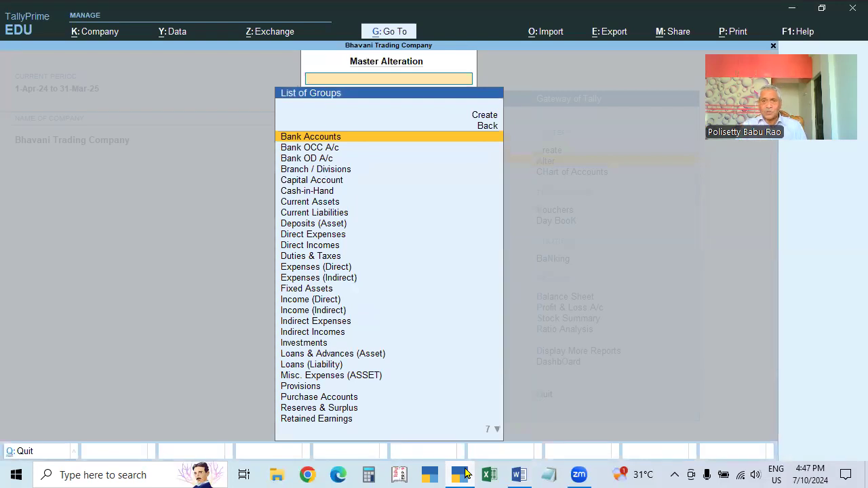
Leave the list of groups, look over the accounting masters, and reopen the list of ledgers for alteration
key(Escape)
key(Down)
key(Down)
key(Down)
key(Up)
key(Up)
key(Up)
key(Up)
key(Down)
key(Down)
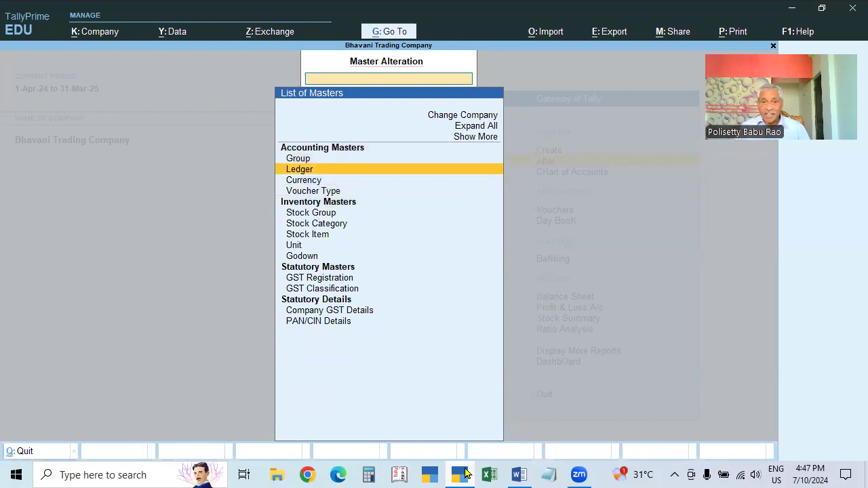
key(Return)
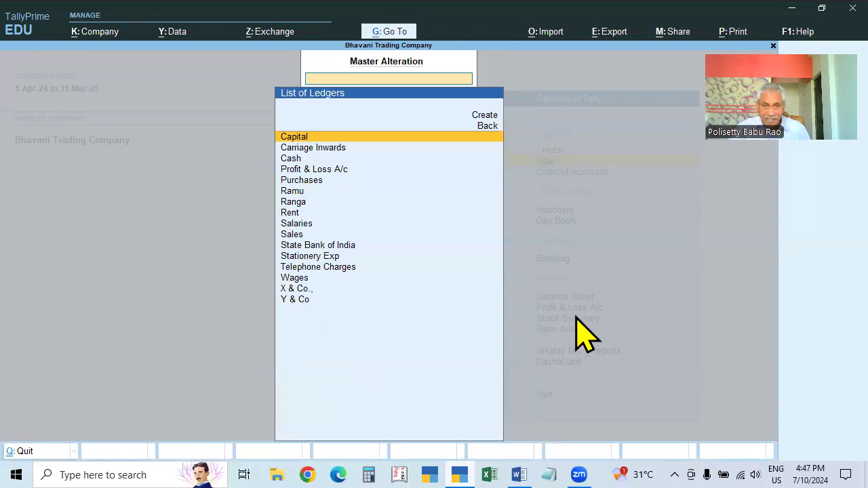
Check the ledger topic in the Word syllabus once more and return to the ledger list in TallyPrime
click(519, 475)
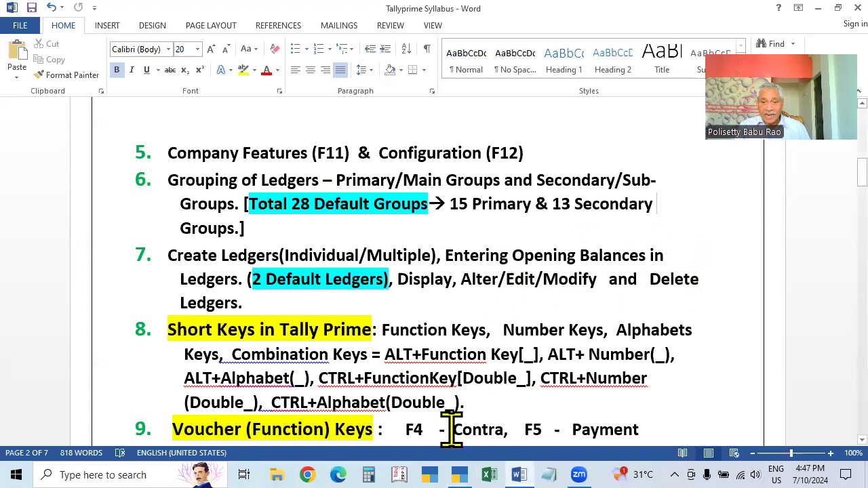
click(458, 475)
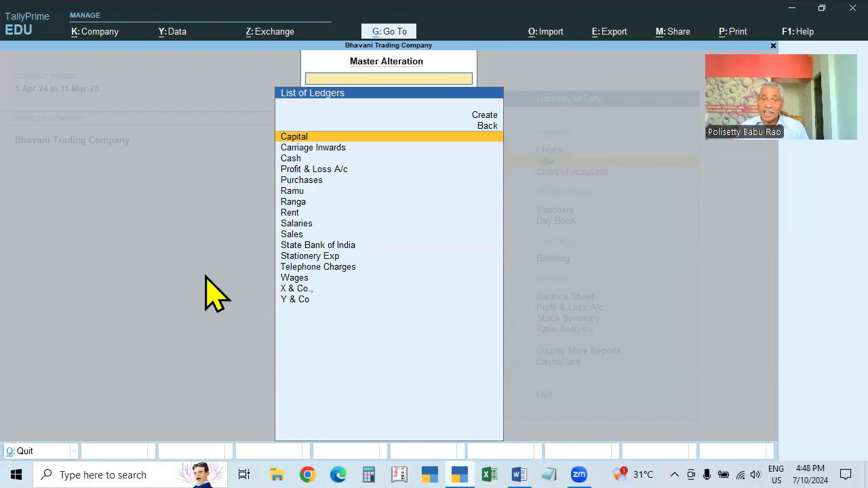
key(Down)
key(Up)
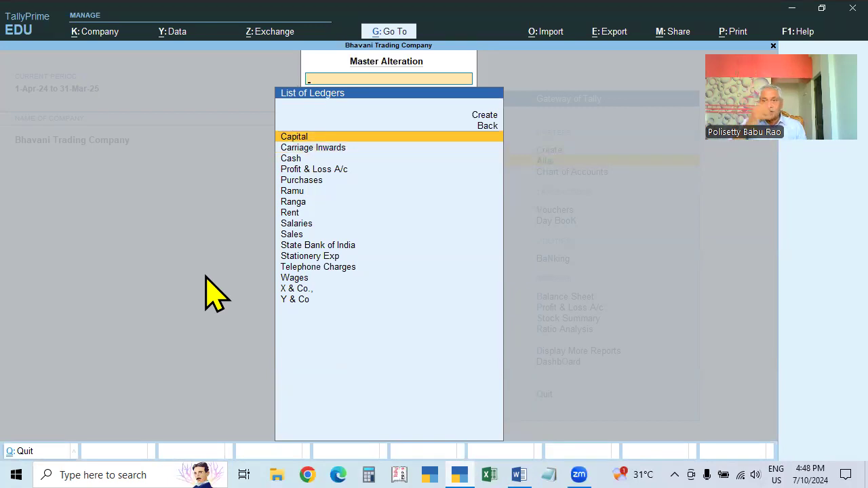
Open the Capital ledger for alteration and go through its name, group and mailing details up to the pincode
key(Return)
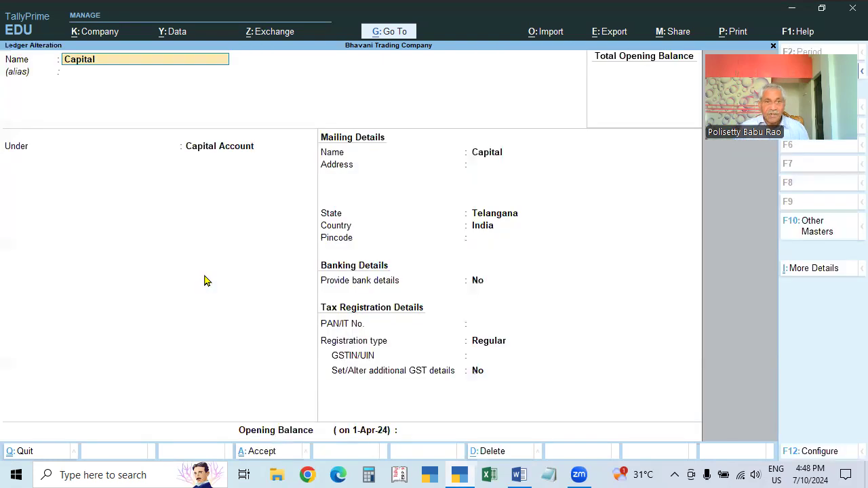
key(Return)
key(Return)
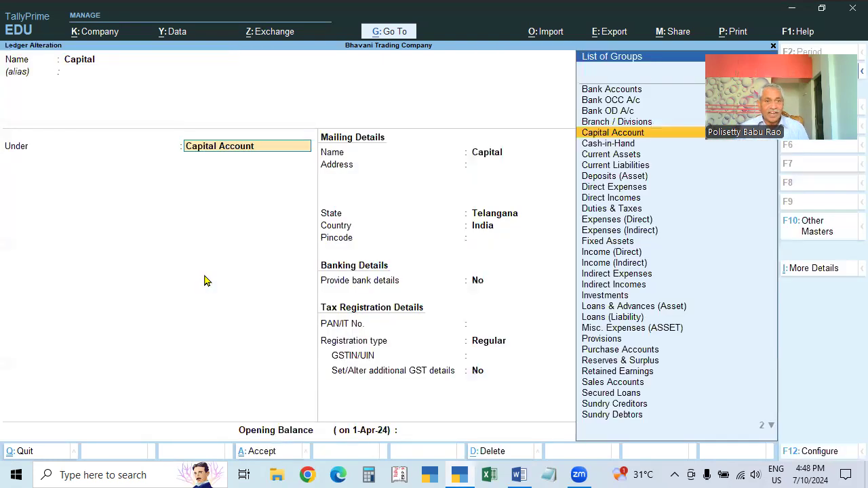
key(Return)
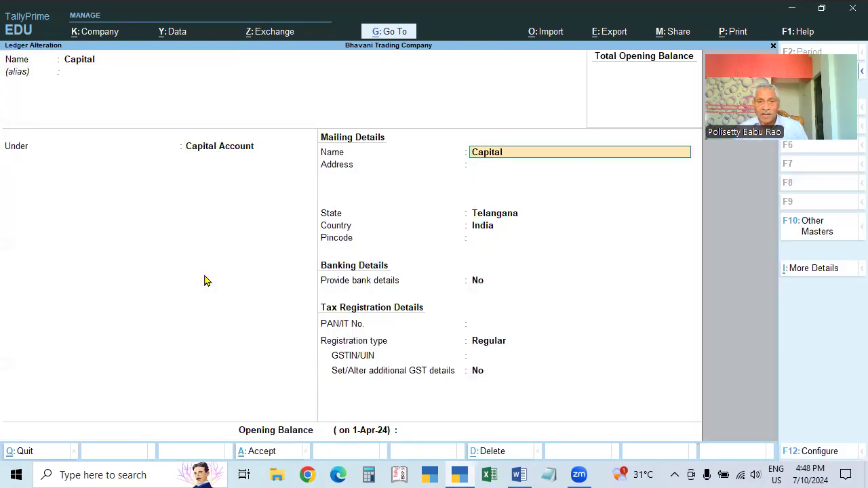
key(Return)
key(Return)
key(Return)
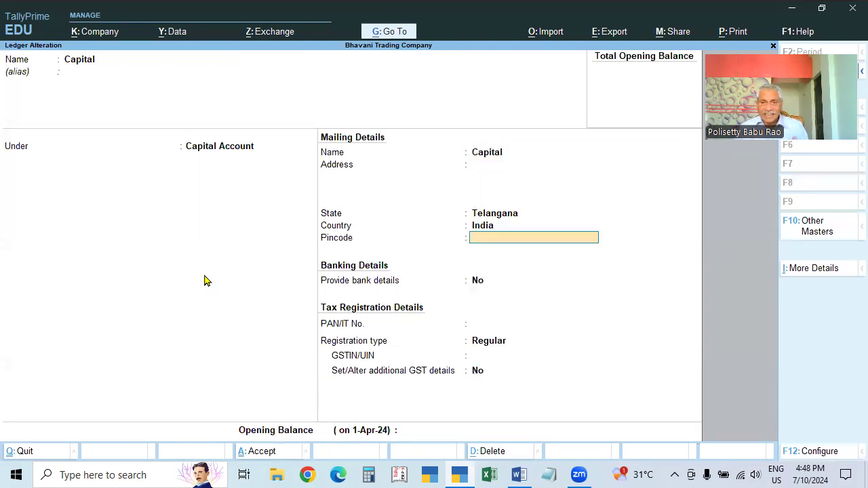
key(BackSpace)
key(Up)
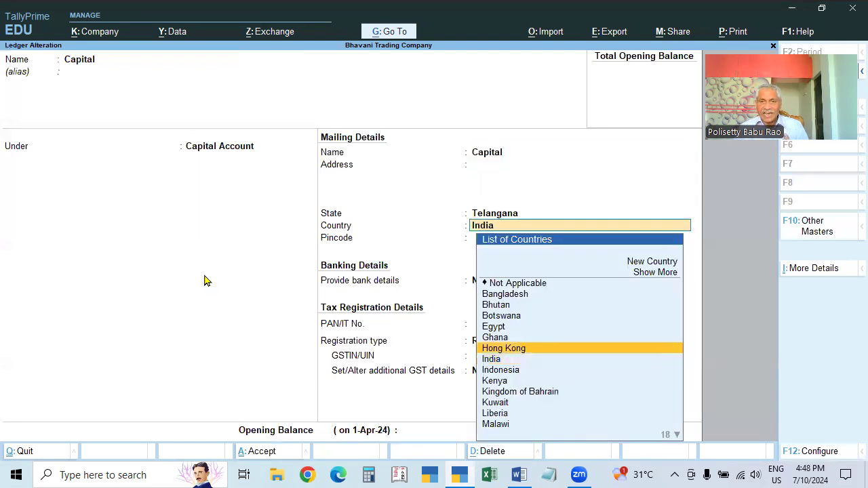
key(Down)
key(Return)
key(Return)
key(Return)
key(Return)
key(Up)
key(Up)
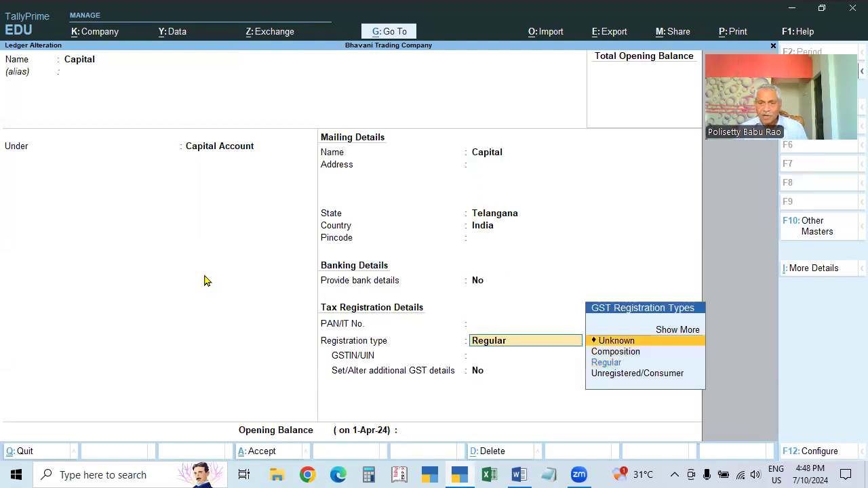
key(Return)
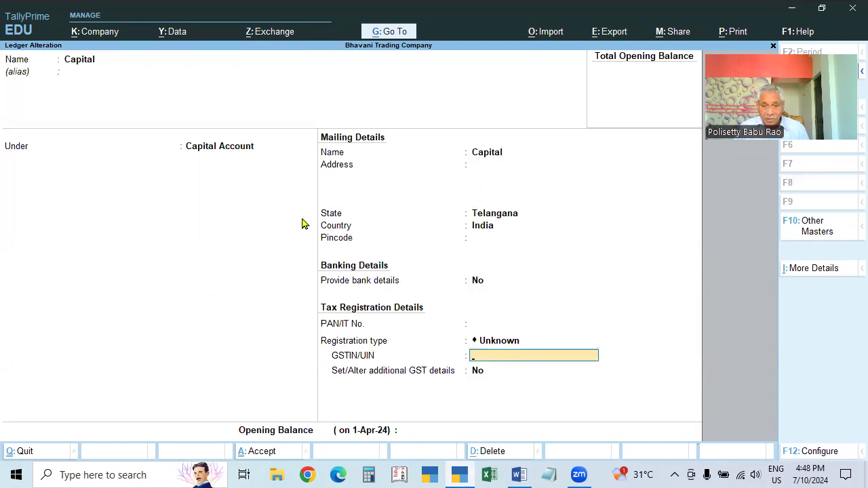
key(Return)
key(Return)
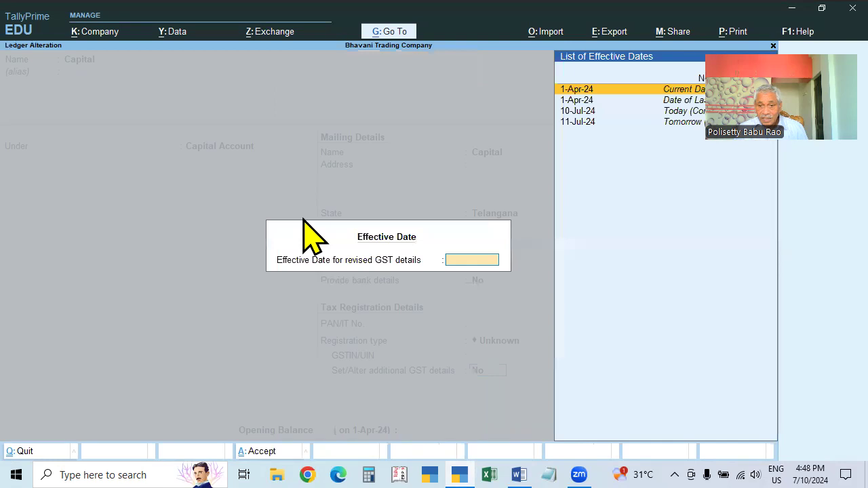
key(Escape)
key(Return)
key(Return)
key(Return)
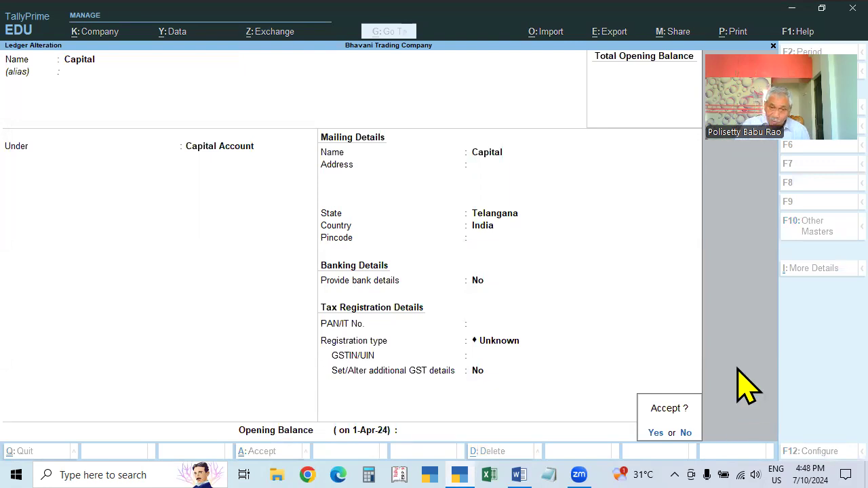
key(Escape)
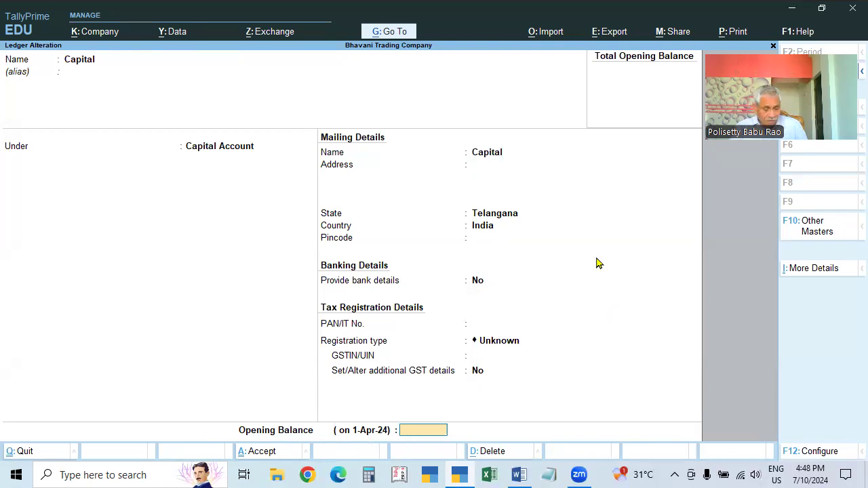
key(Escape)
key(y)
key(Escape)
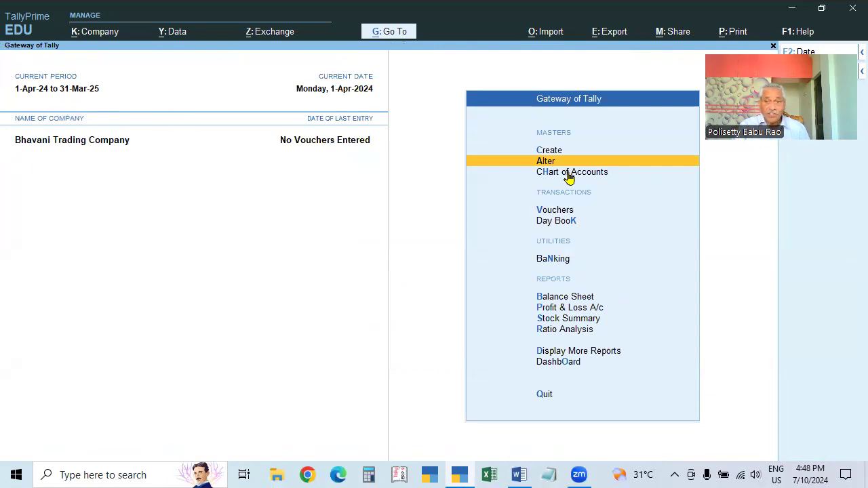
Reopen the Capital ledger for alteration, set its opening balance to 25,000 Cr and save the ledger
key(Return)
key(Down)
key(Return)
key(Return)
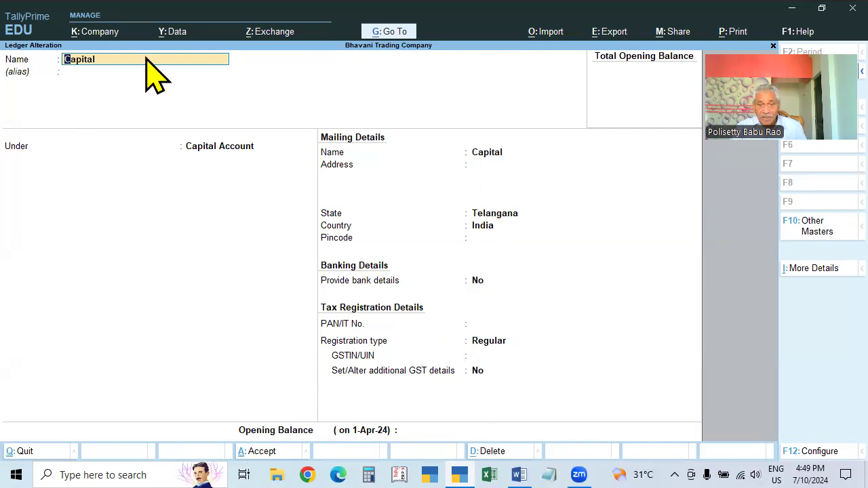
click(448, 425)
key(Return)
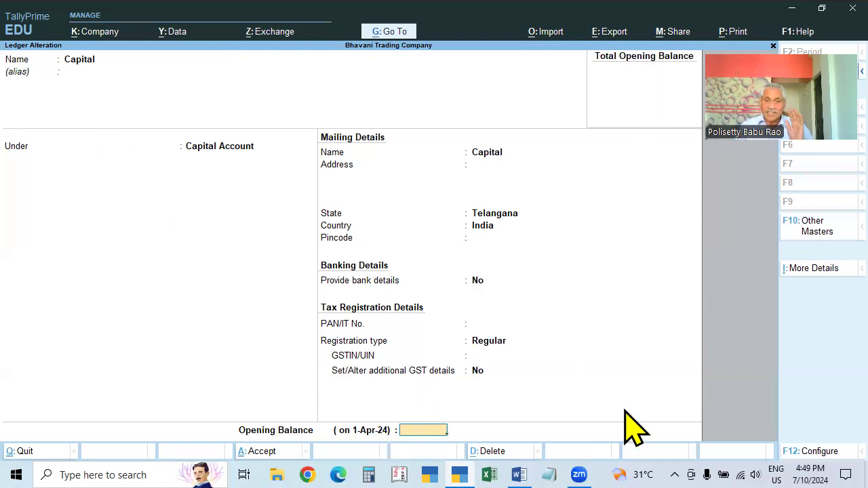
text(25000)
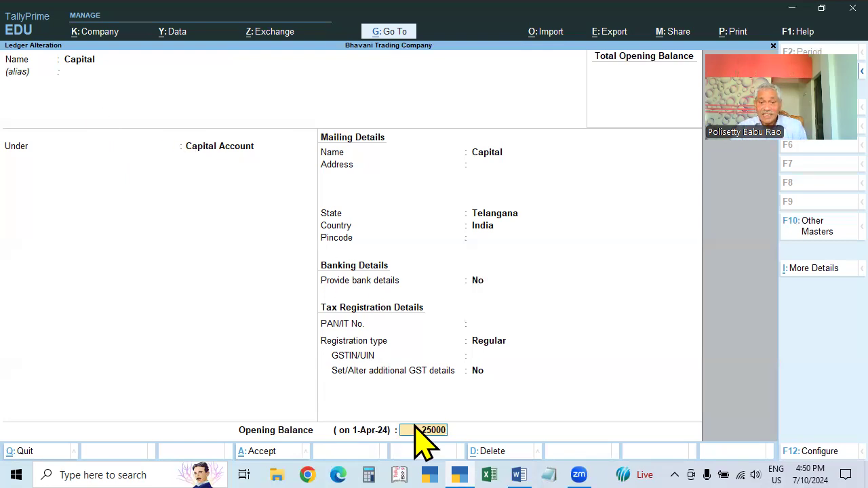
key(Return)
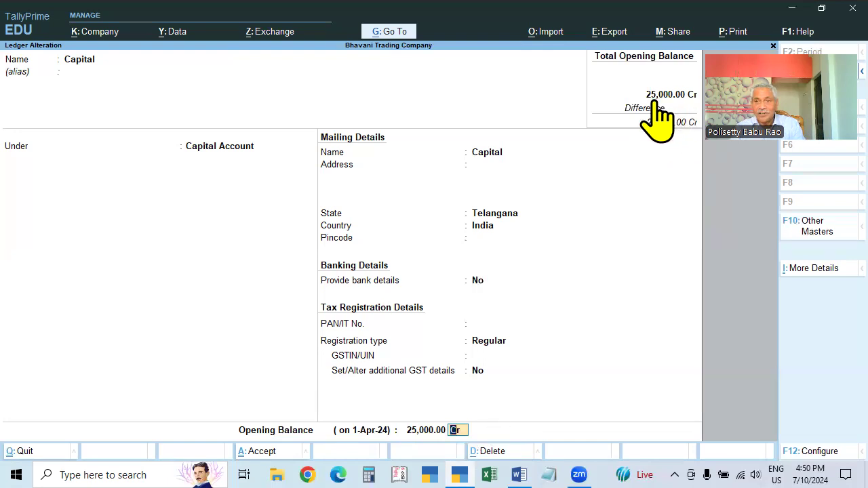
key(Return)
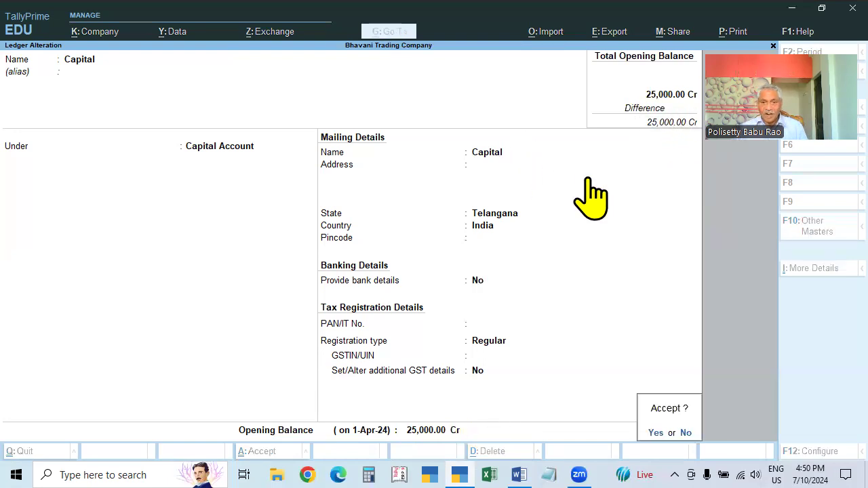
key(Return)
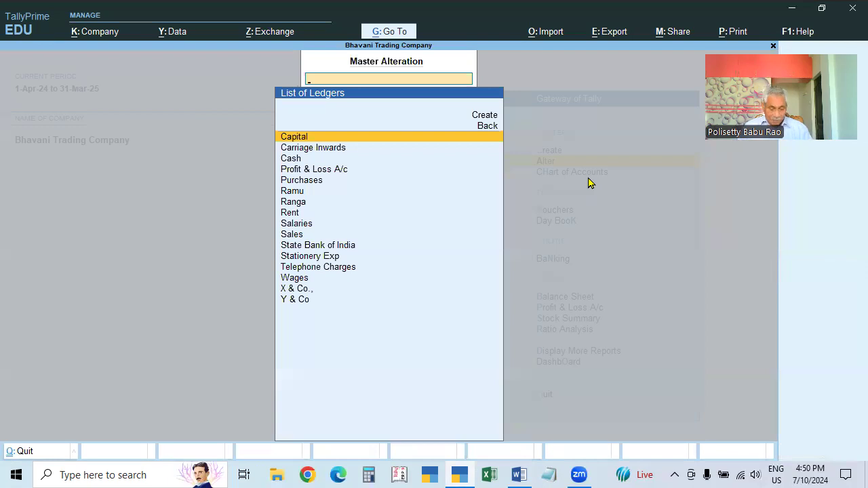
Open the State Bank of India ledger for alteration and go through its bank and mailing details down to the opening balance
key(Down)
key(Down)
key(Down)
key(Down)
key(Down)
key(Down)
key(Down)
key(Down)
key(Down)
key(Down)
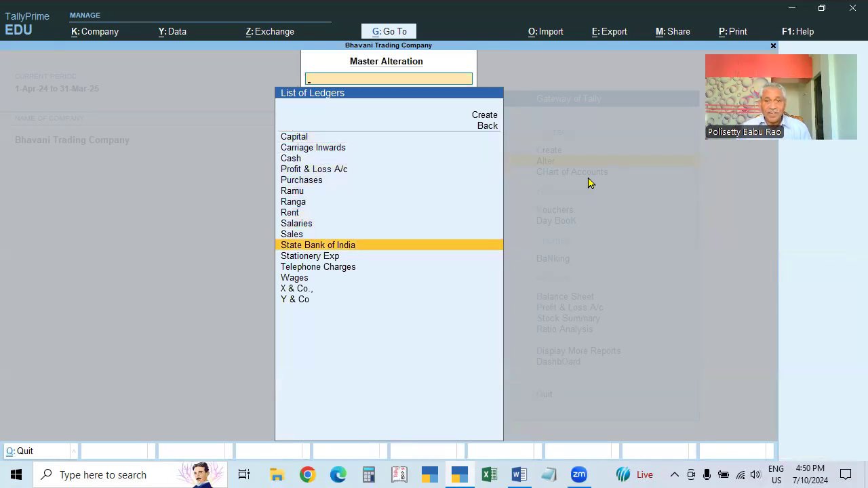
key(Return)
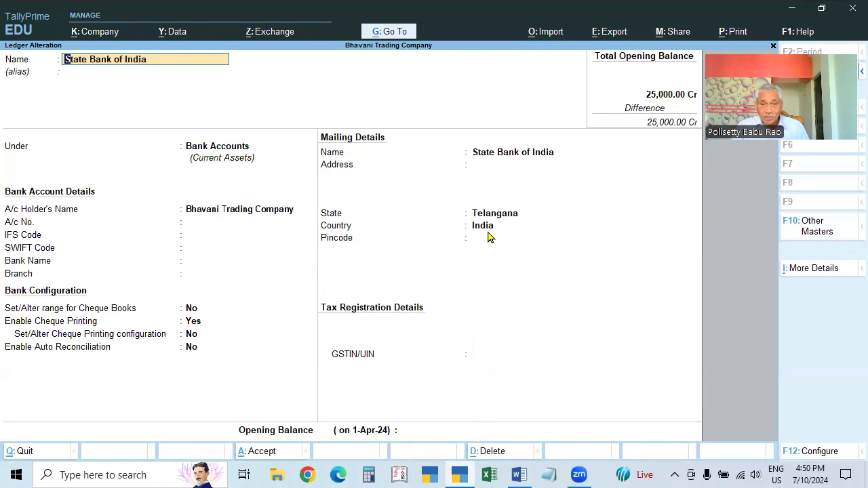
key(Return)
key(Return)
key(Return)
key(Return)
key(Return)
key(Return)
key(Return)
key(Return)
key(Return)
key(Return)
key(Return)
key(Return)
key(Return)
key(Return)
key(Return)
key(Return)
key(Return)
key(Return)
key(Return)
key(Return)
key(Return)
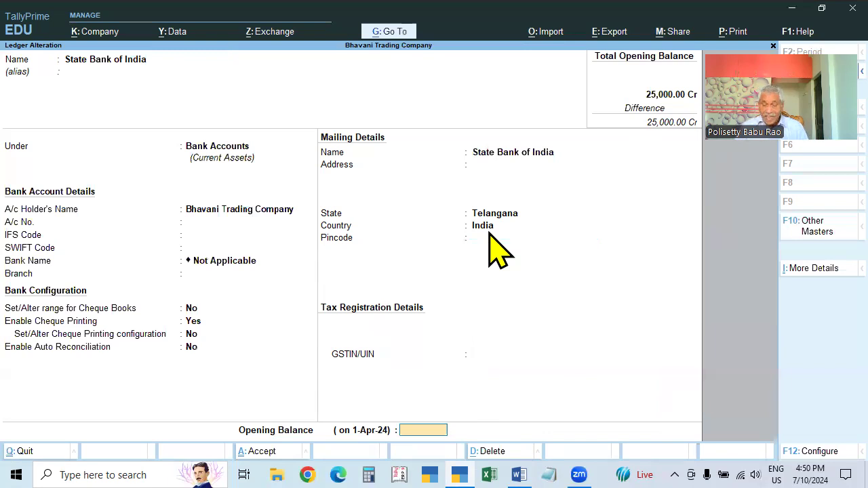
Review the State Bank of India ledger's mailing name, group and account holder, and return to its opening balance
click(493, 157)
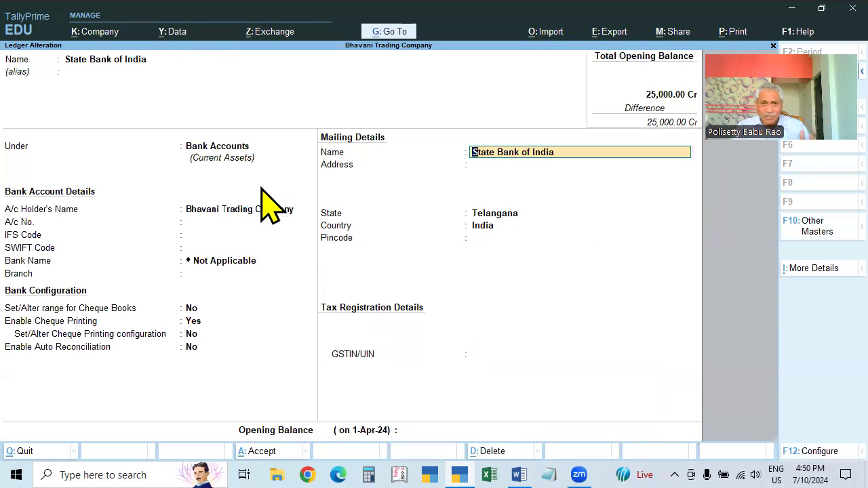
click(226, 146)
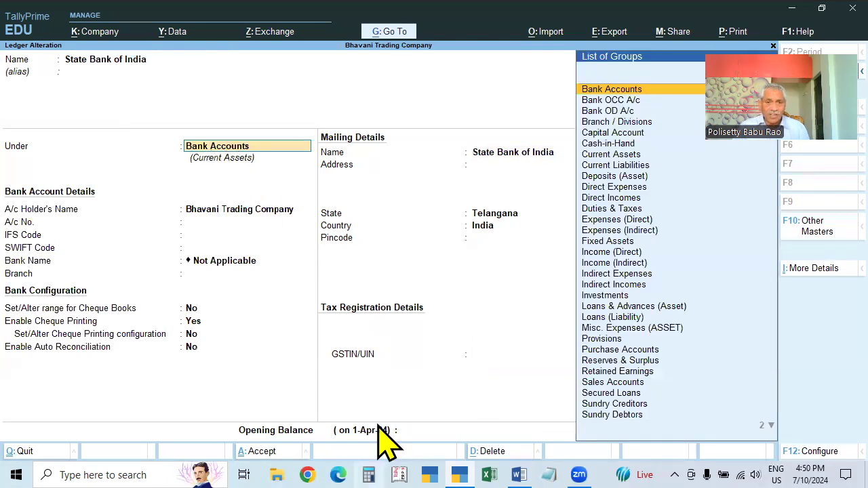
key(Return)
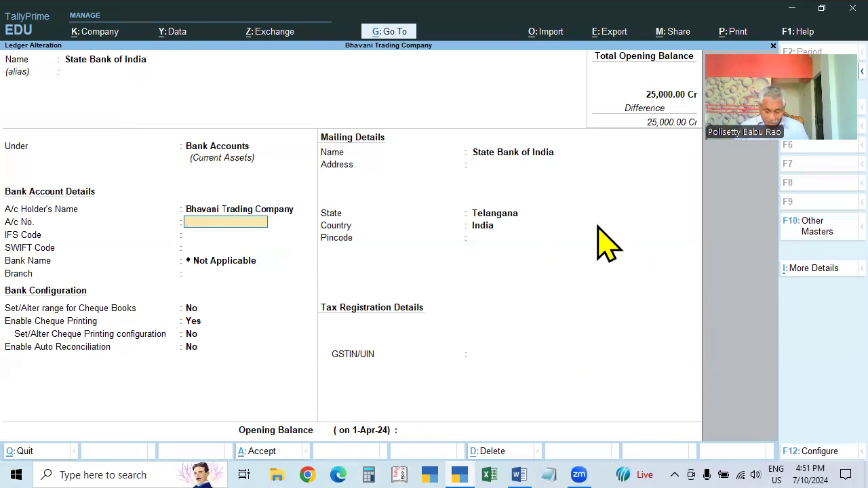
key(ctrl)
key(ctrl+End)
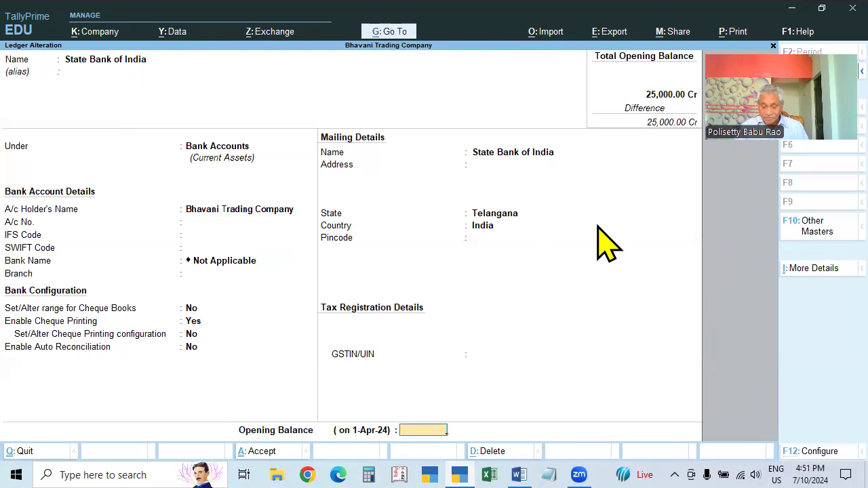
click(263, 211)
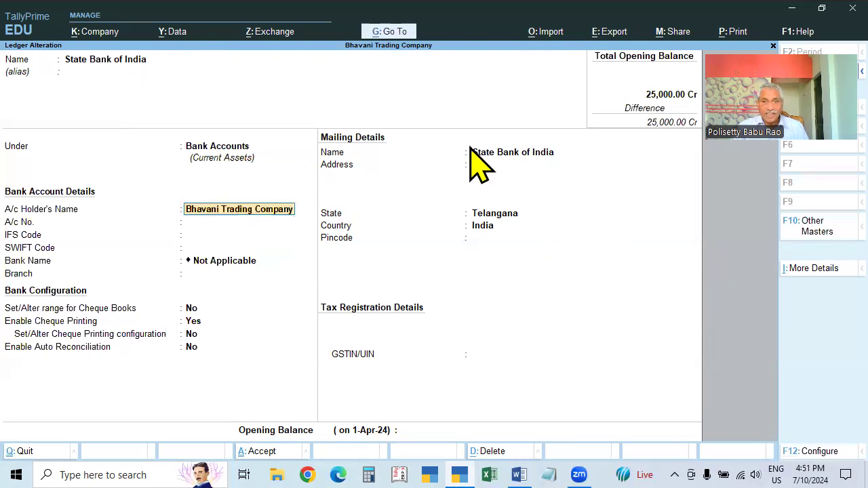
click(483, 152)
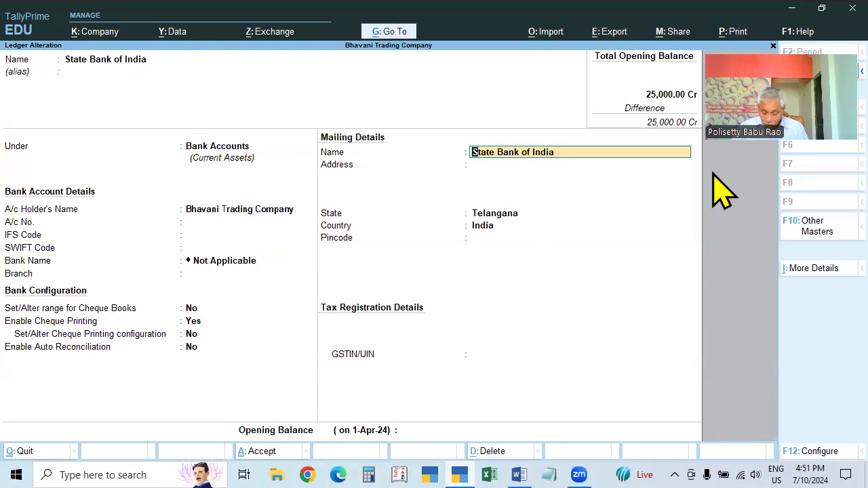
key(ctrl+End)
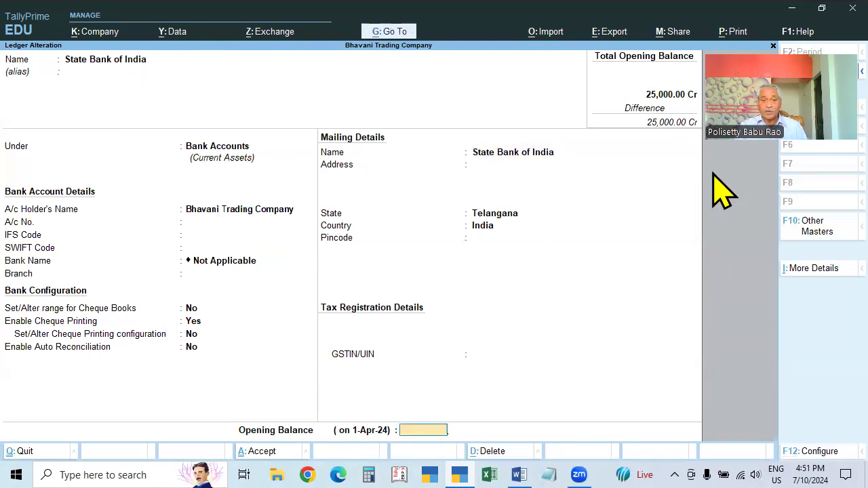
Enter a 25,000 Dr opening balance for State Bank of India, decline saving it, and clear the amount
text(25000)
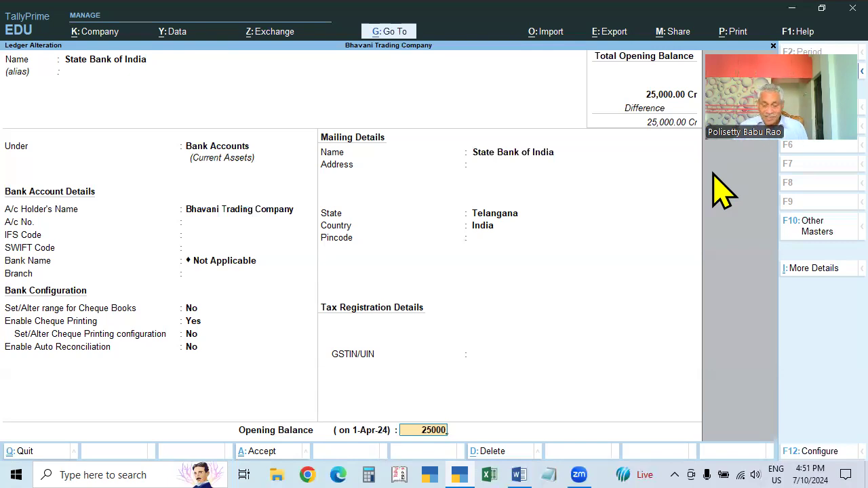
key(Return)
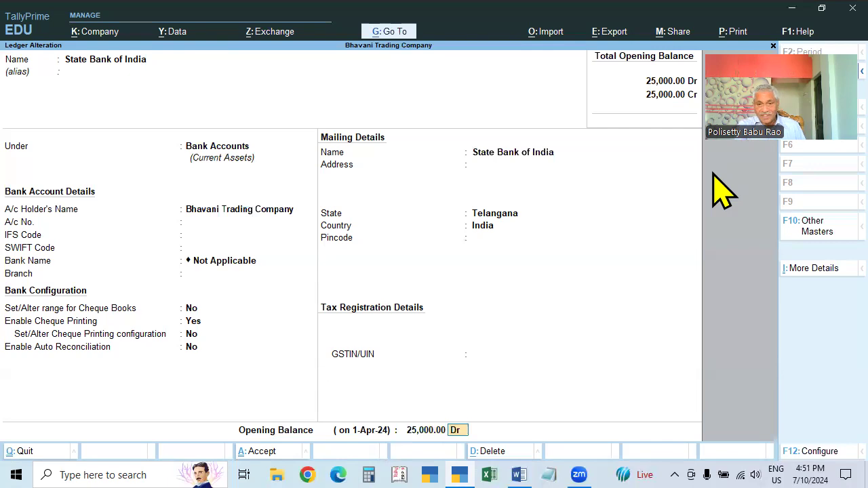
key(Return)
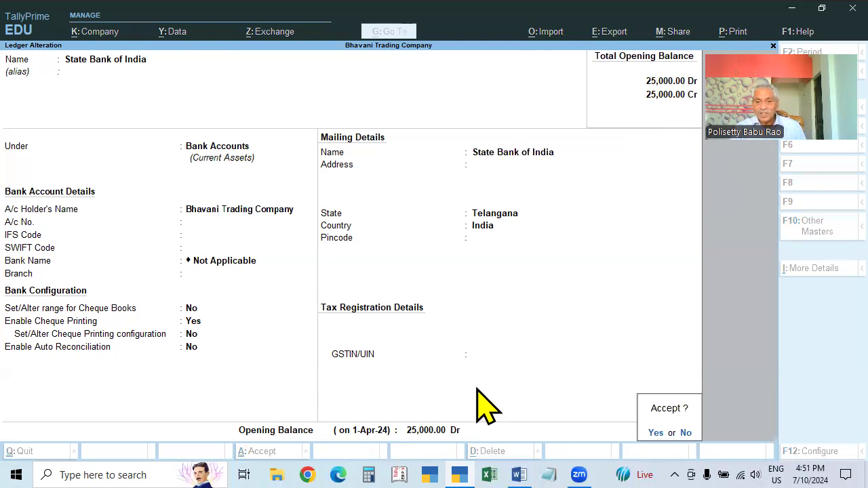
key(n)
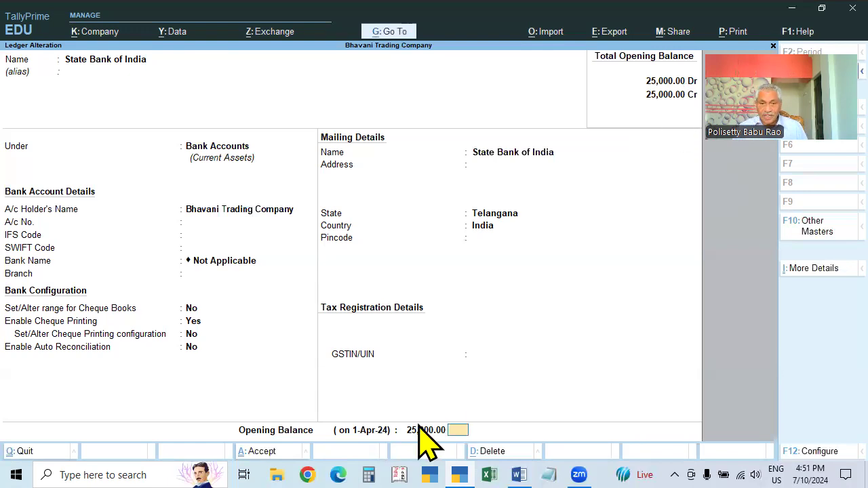
key(BackSpace)
key(space)
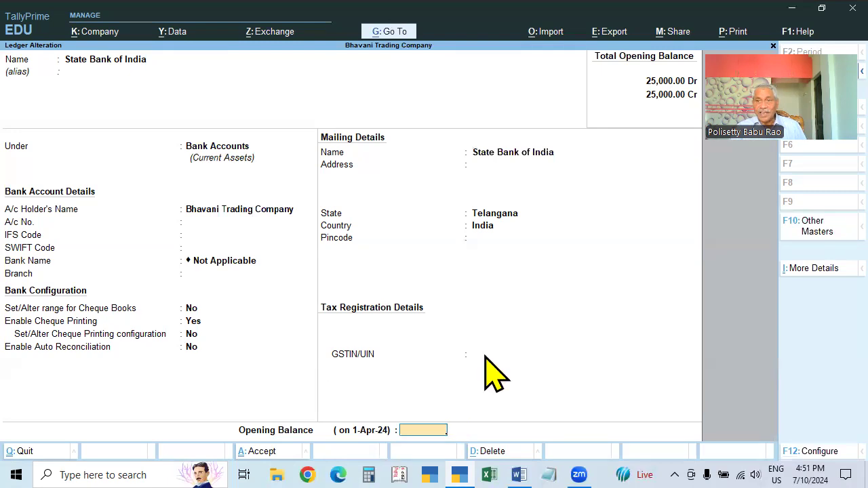
key(Return)
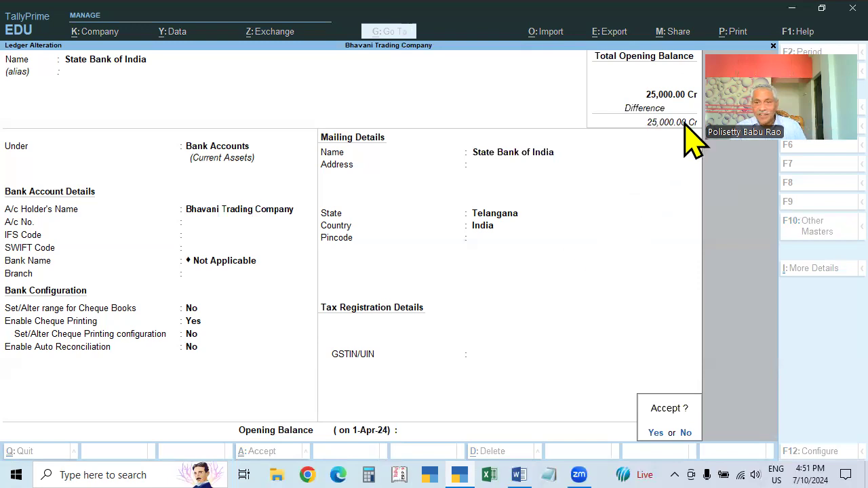
Set State Bank of India's opening balance to 25,000 Dr and save the ledger
key(Escape)
text(25000)
key(Return)
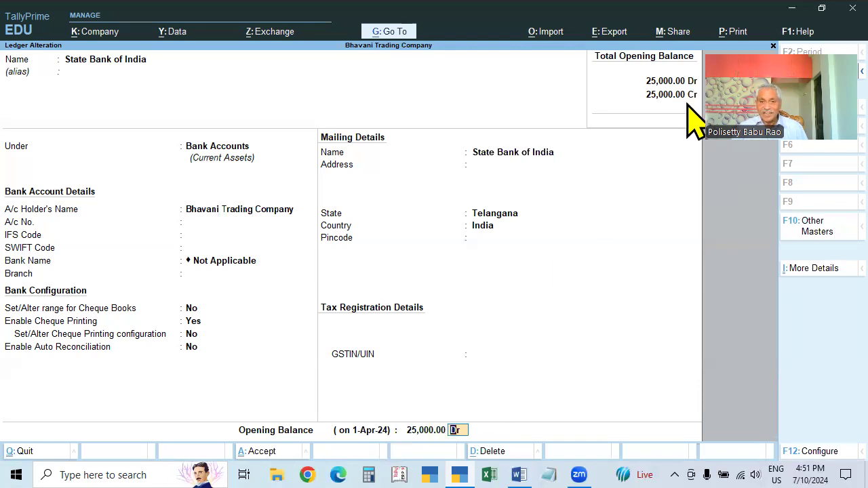
key(Return)
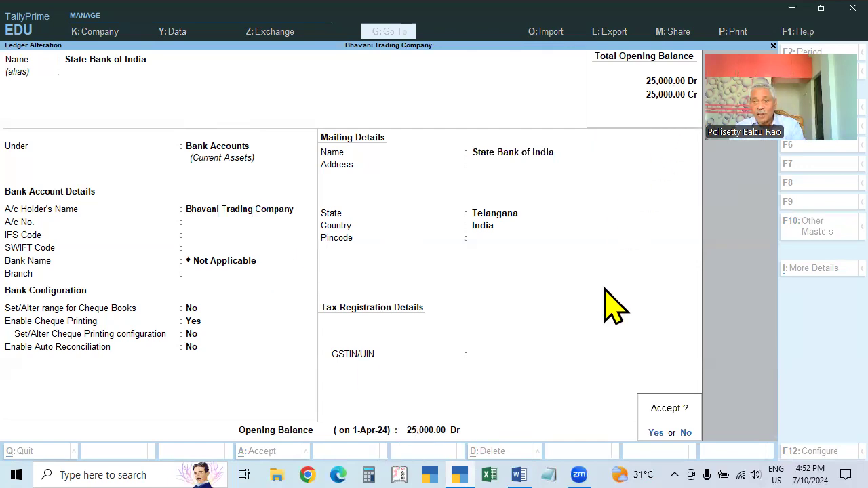
key(Return)
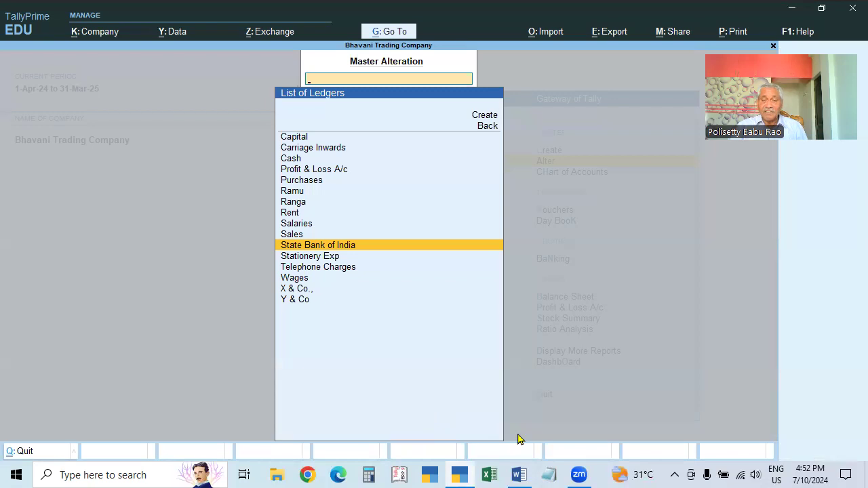
Reopen the State Bank of India ledger to check its opening balance, close it, and switch to the Word syllabus
key(Return)
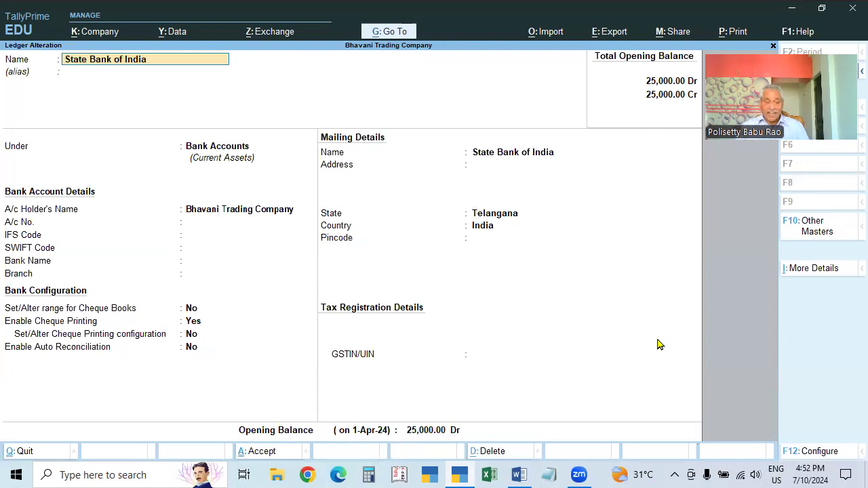
key(Escape)
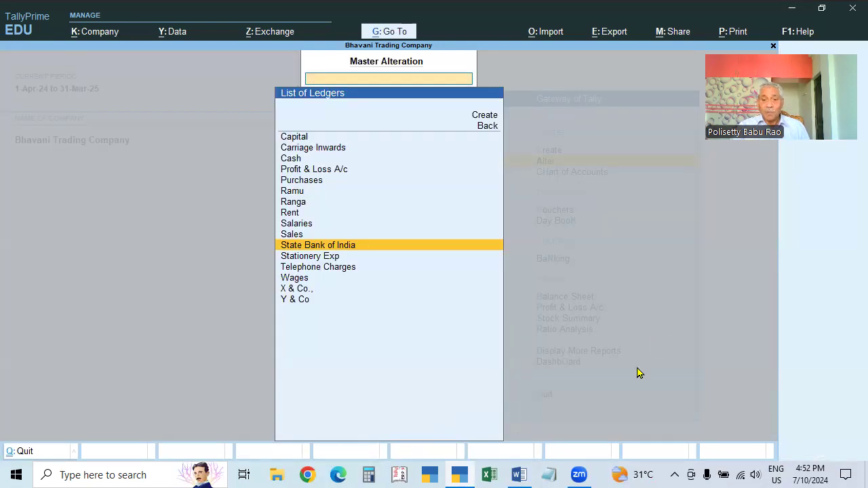
click(520, 475)
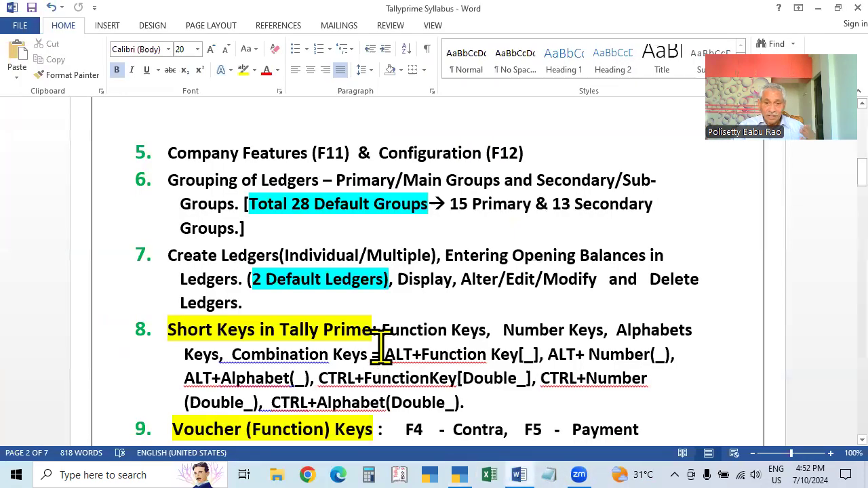